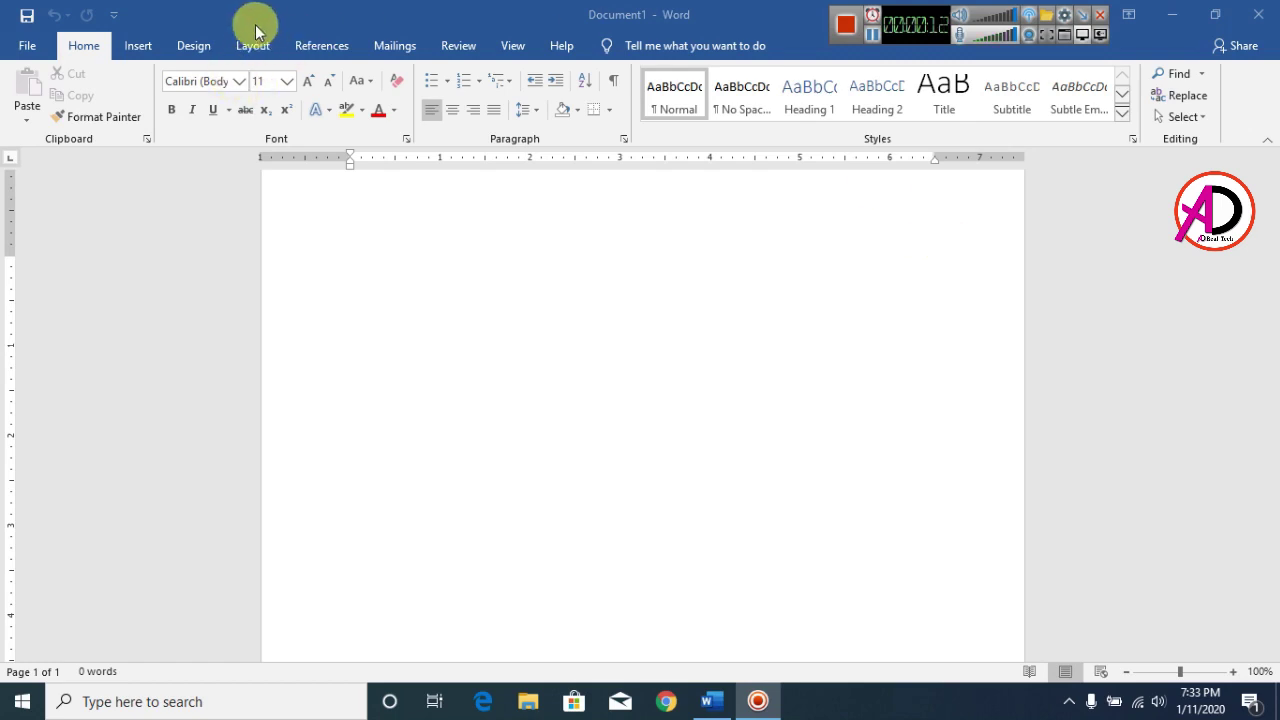
Step: Set up the page with Narrow margins and the A4 paper size
left_click(255, 53)
left_click(253, 50)
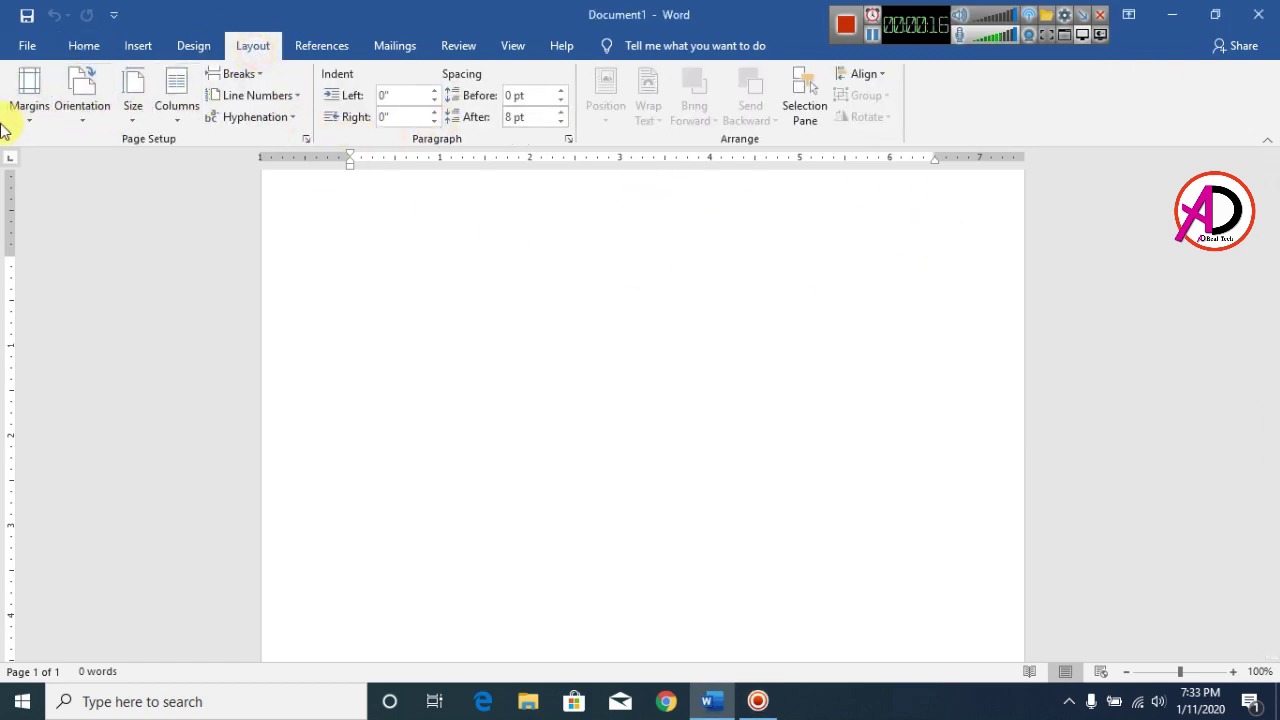
left_click(25, 106)
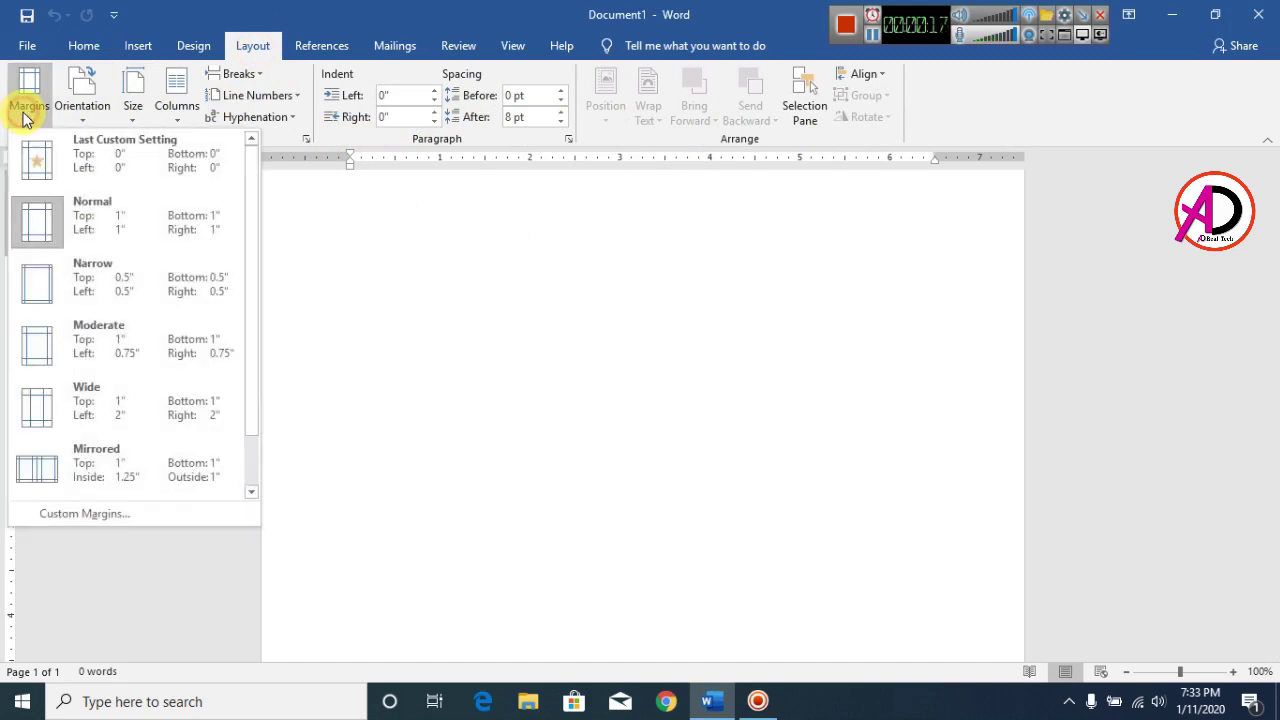
left_click(120, 290)
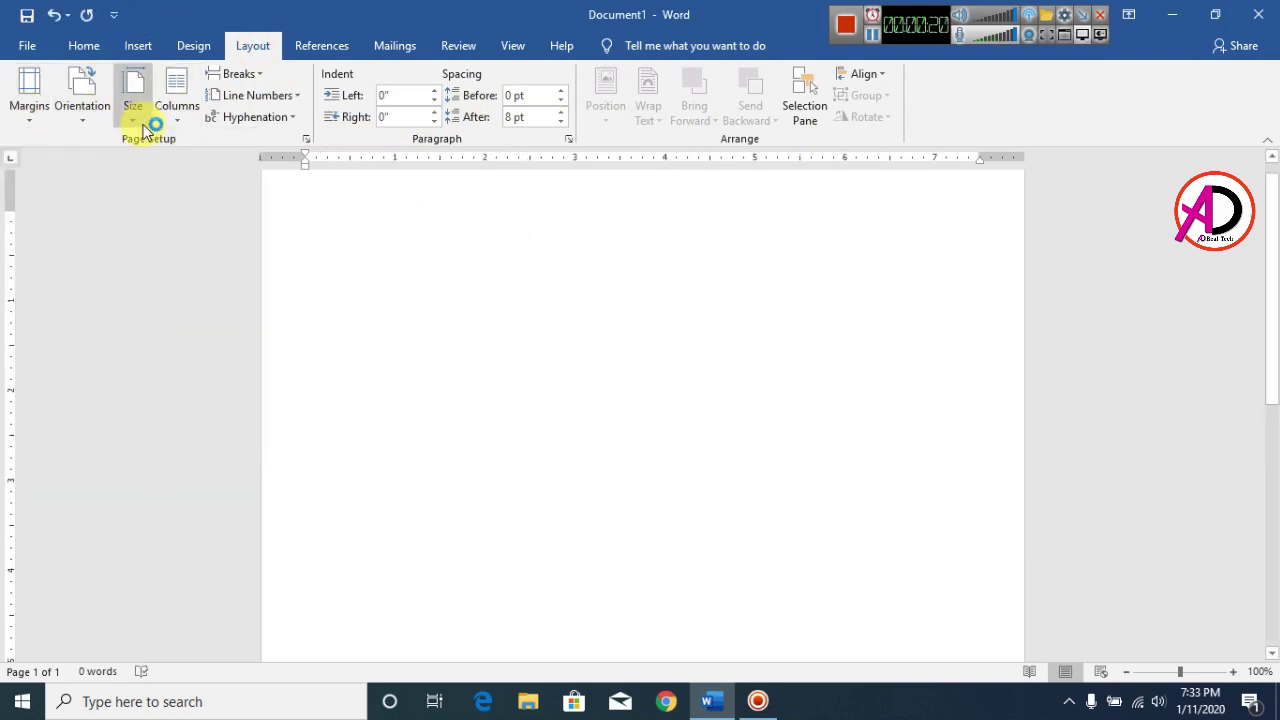
left_click(136, 110)
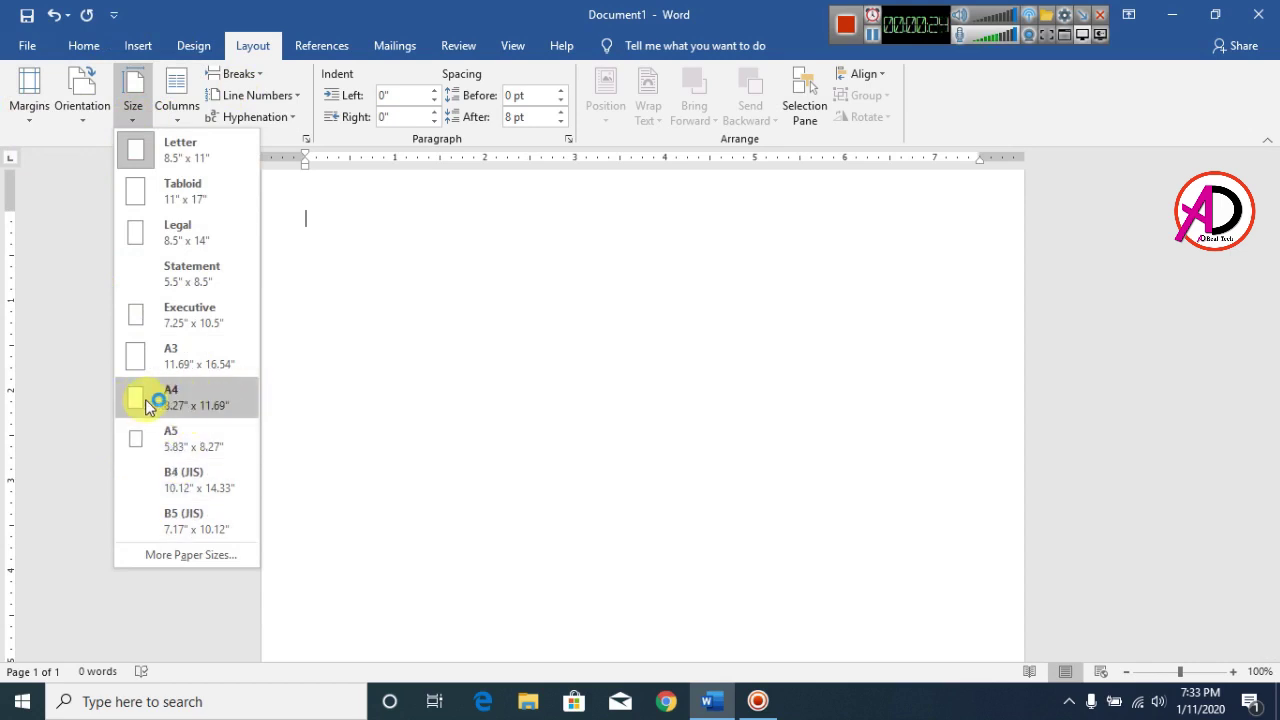
left_click(193, 407)
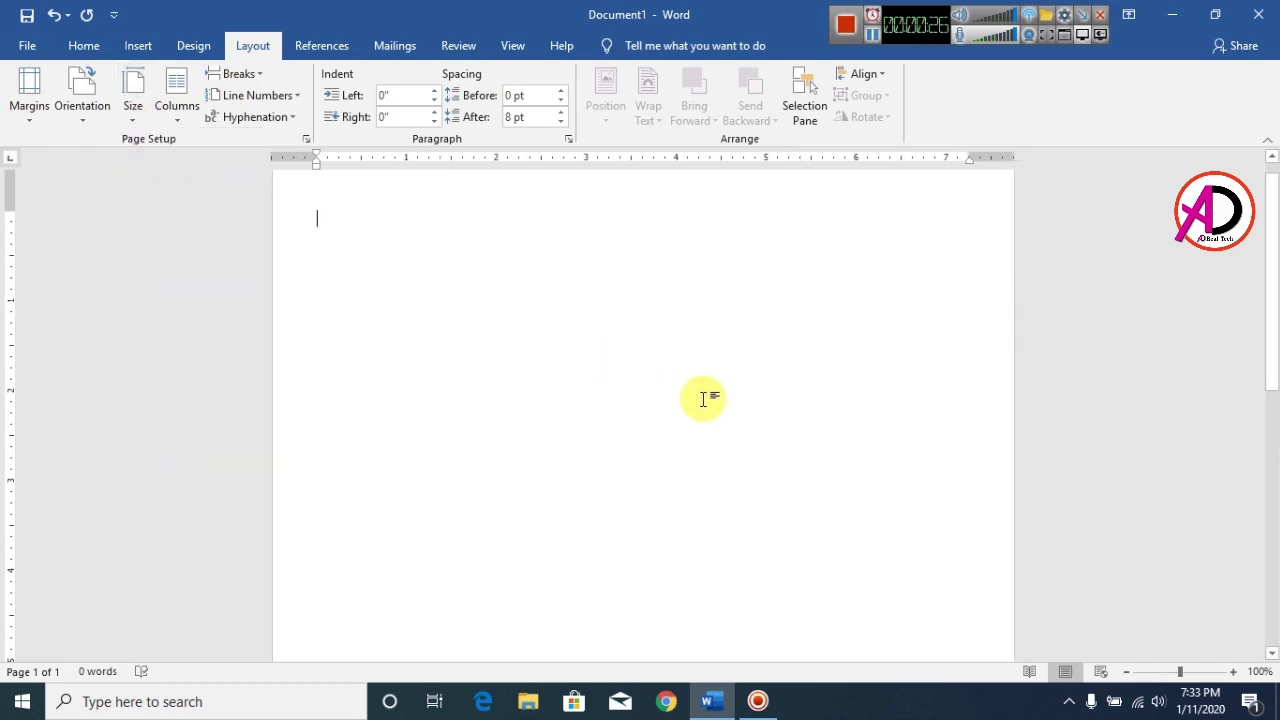
Step: Set the page color to a light gray shade from the white theme color column
scroll(703, 399, "down", 8)
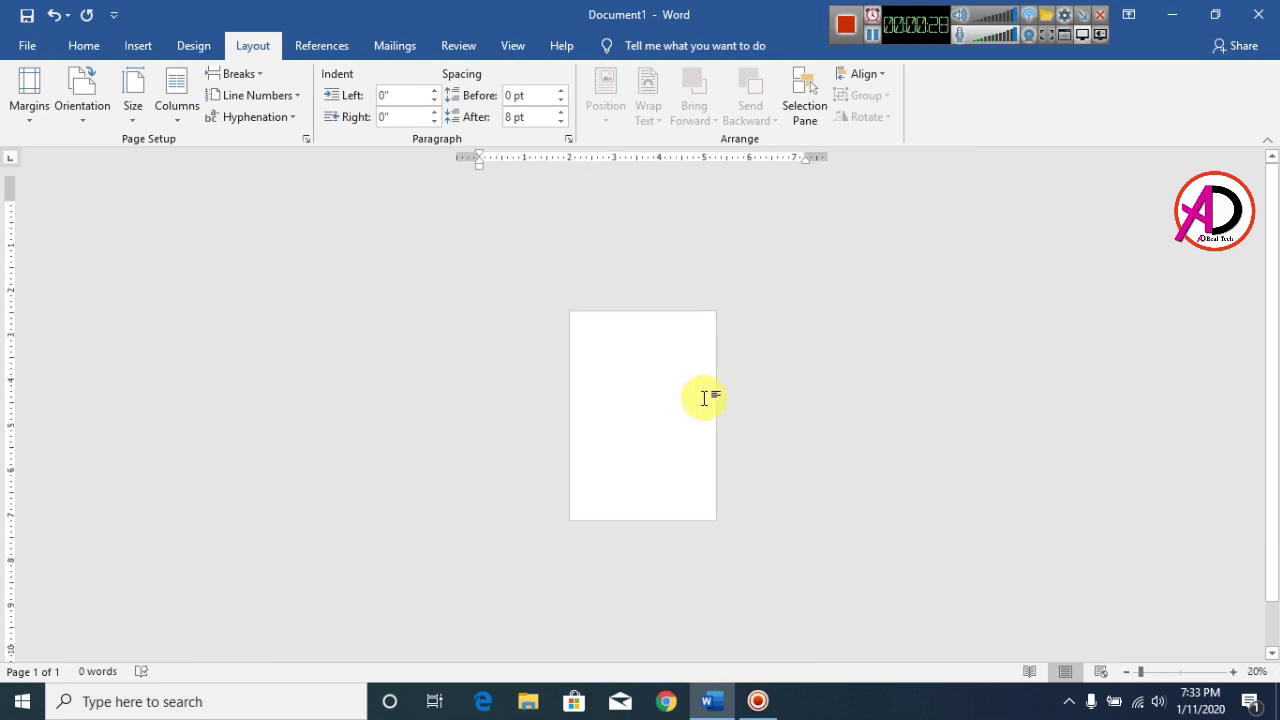
scroll(703, 399, "up", 3)
scroll(703, 399, "down", 2)
scroll(703, 399, "up", 1)
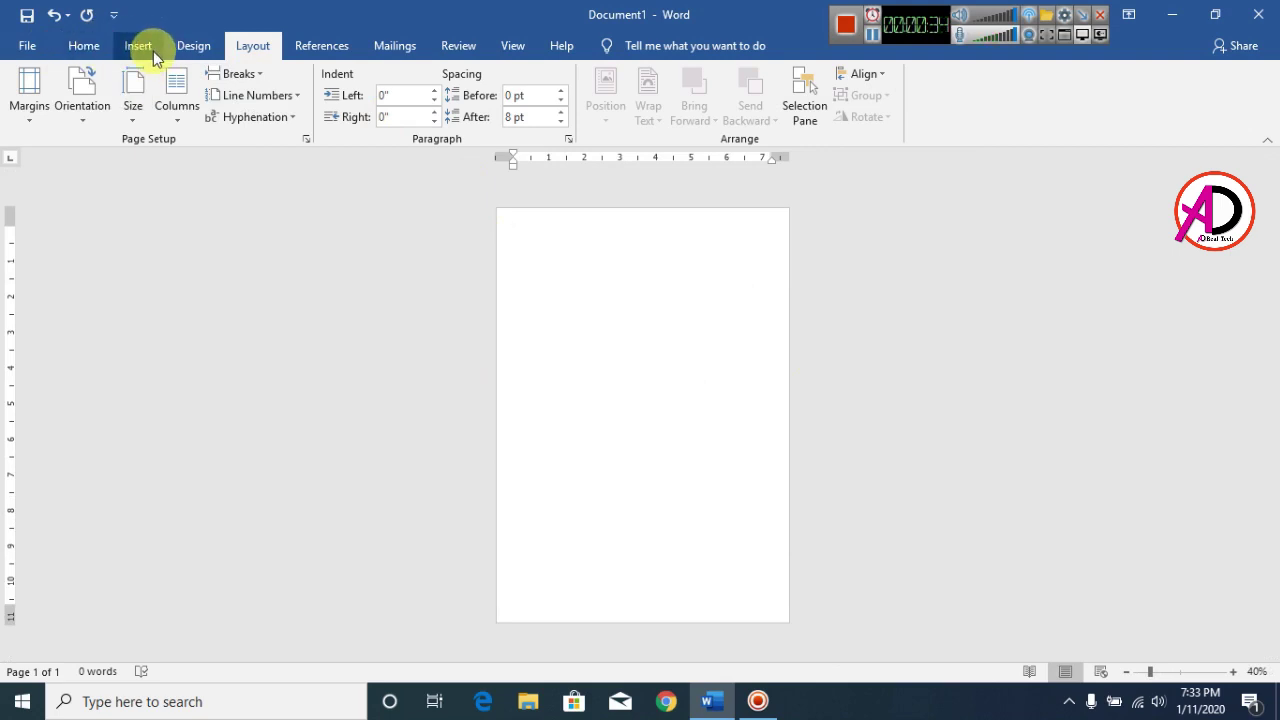
left_click(194, 48)
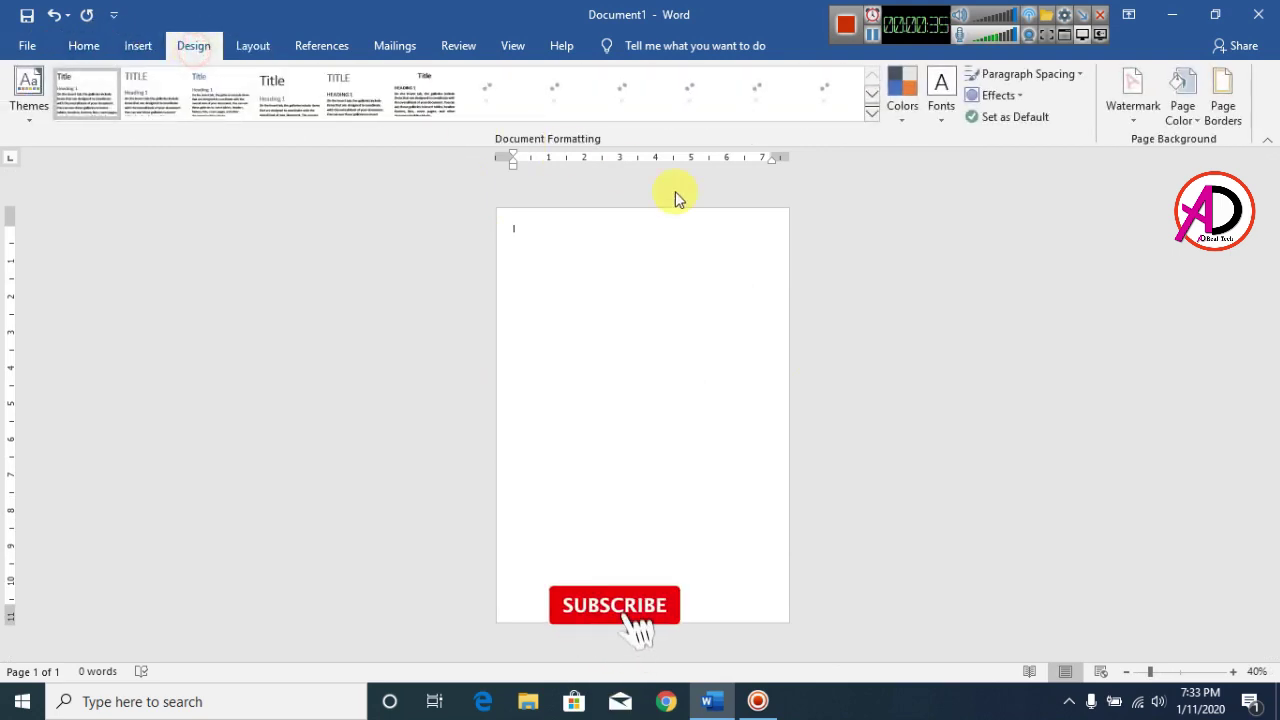
left_click(1188, 118)
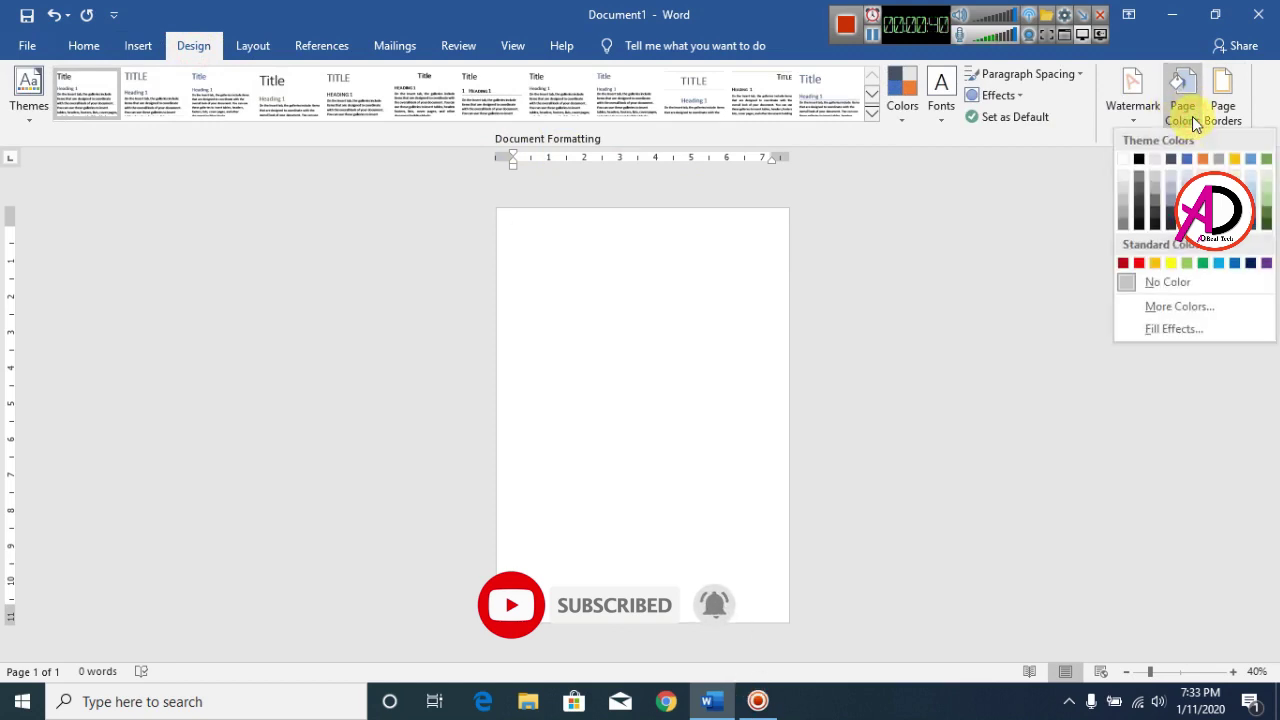
left_click(1120, 193)
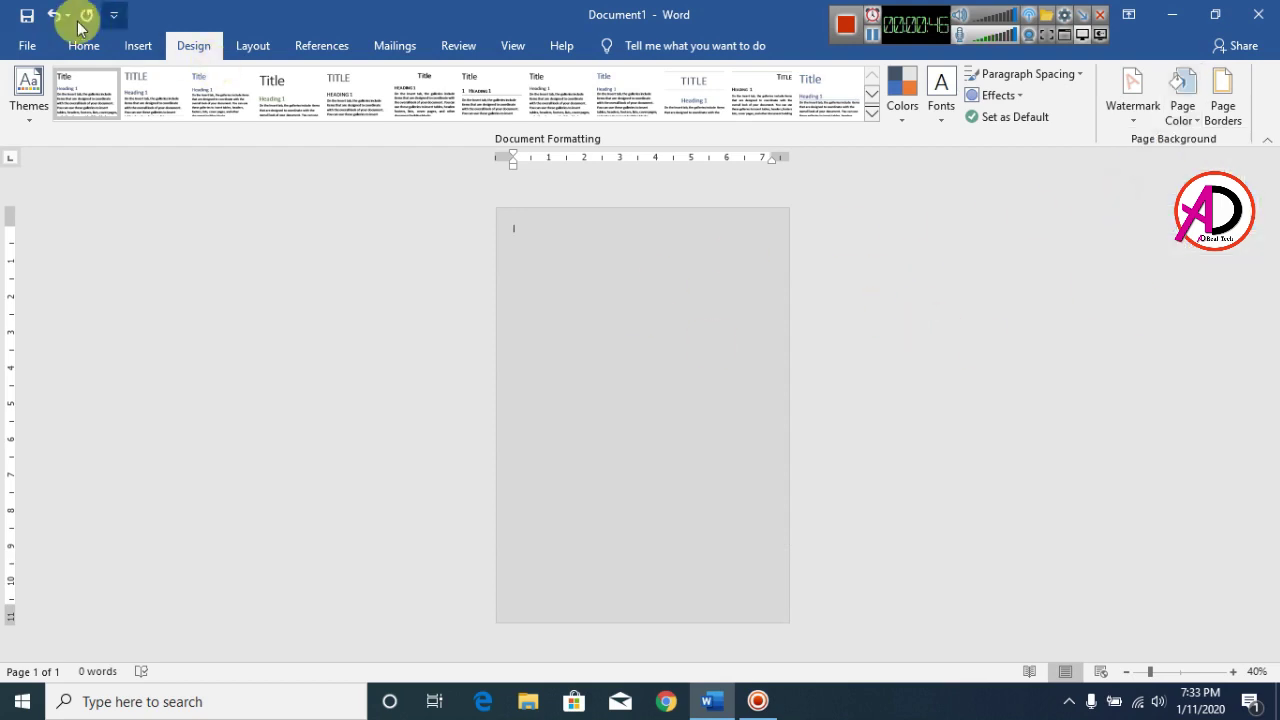
Step: Draw a circle about 6.26" across in the upper part of the page and center it horizontally
left_click(138, 45)
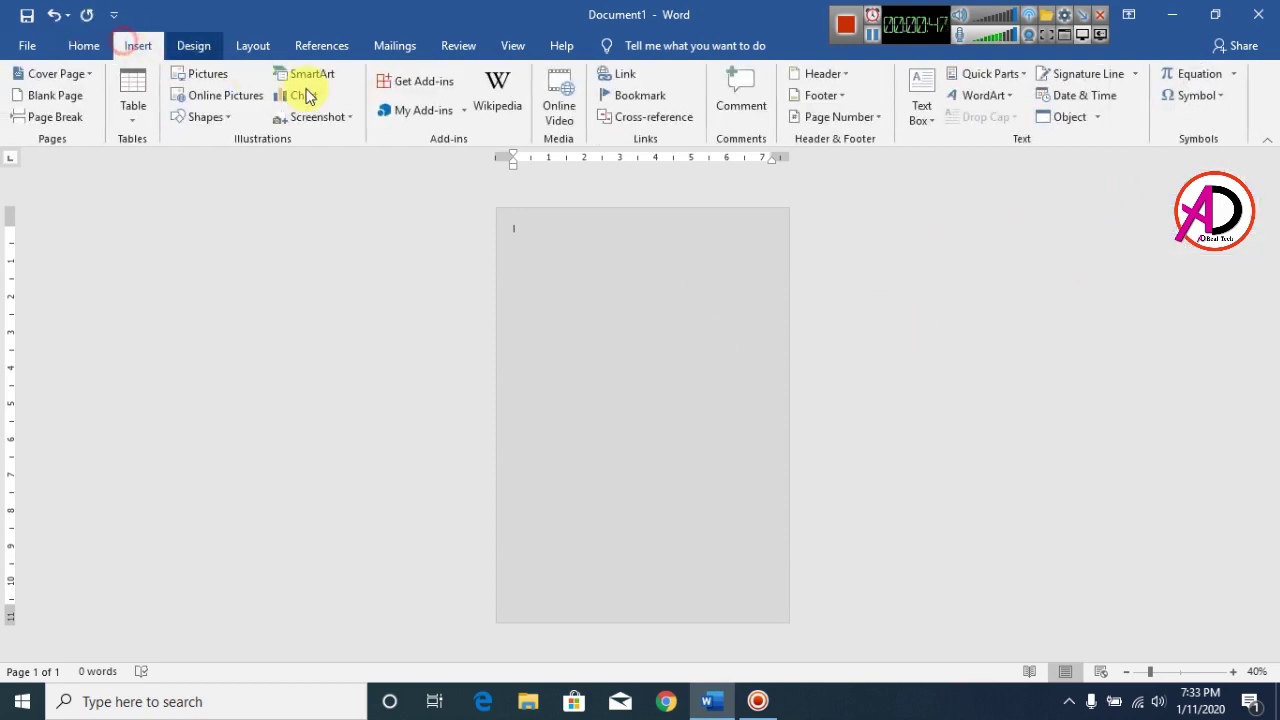
left_click(208, 119)
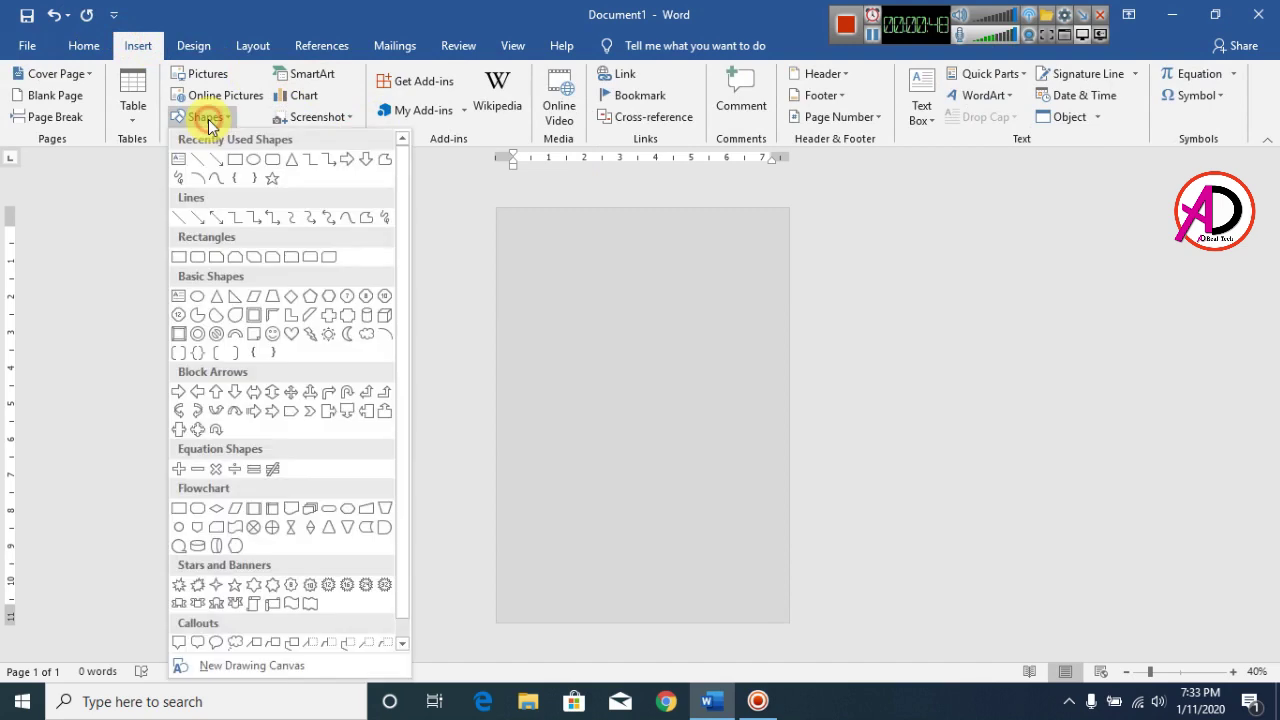
left_click(254, 160)
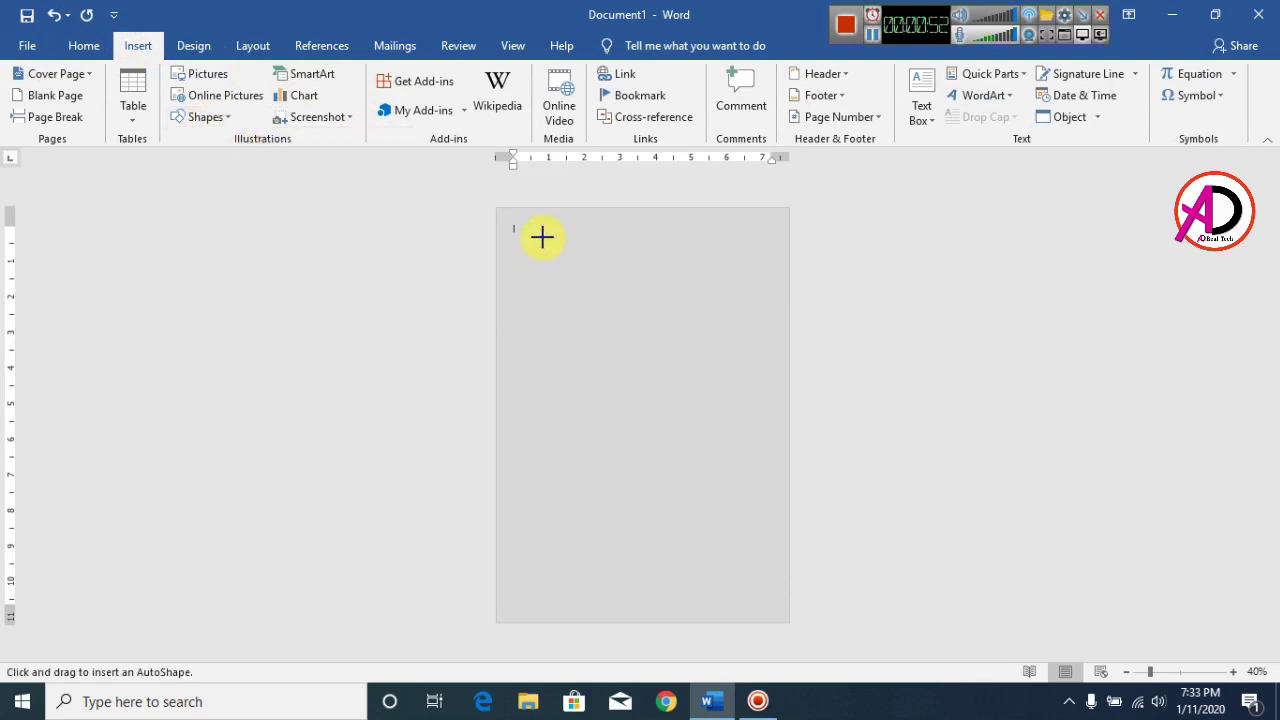
left_click_drag(542, 237, 757, 460)
left_click_drag(726, 408, 694, 394)
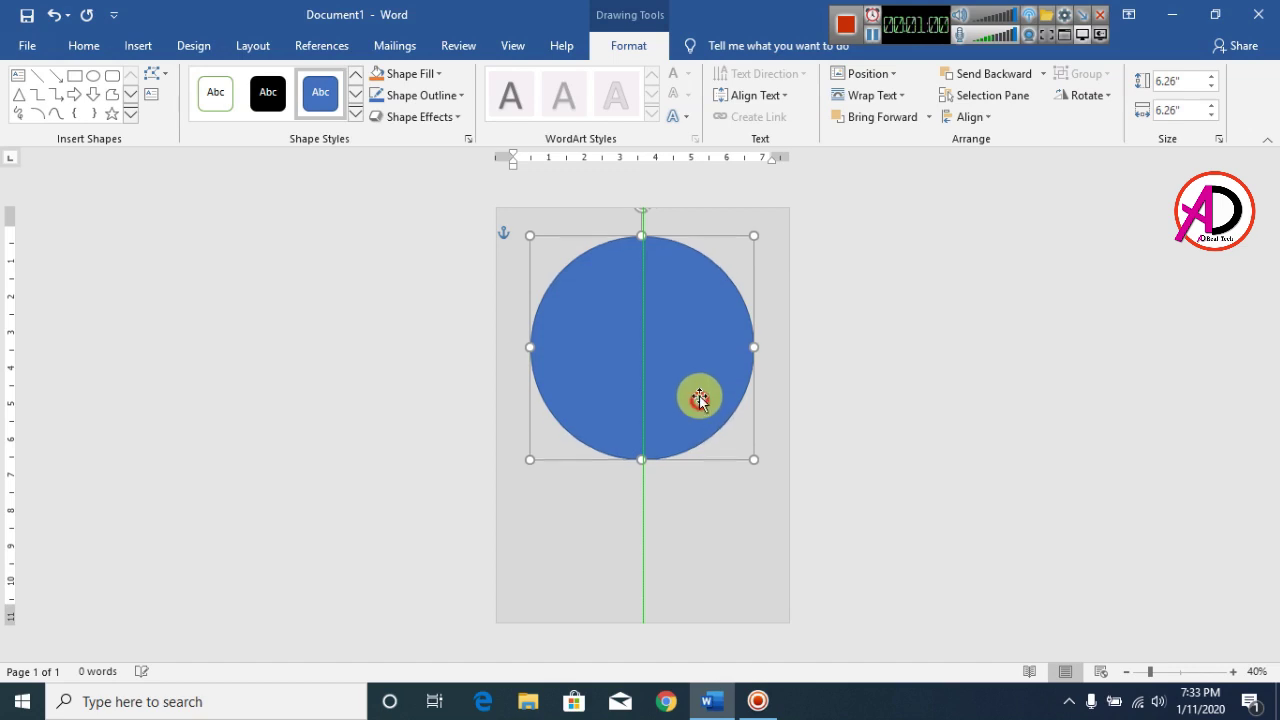
Step: Fill the circle with white and remove its outline
left_click(408, 74)
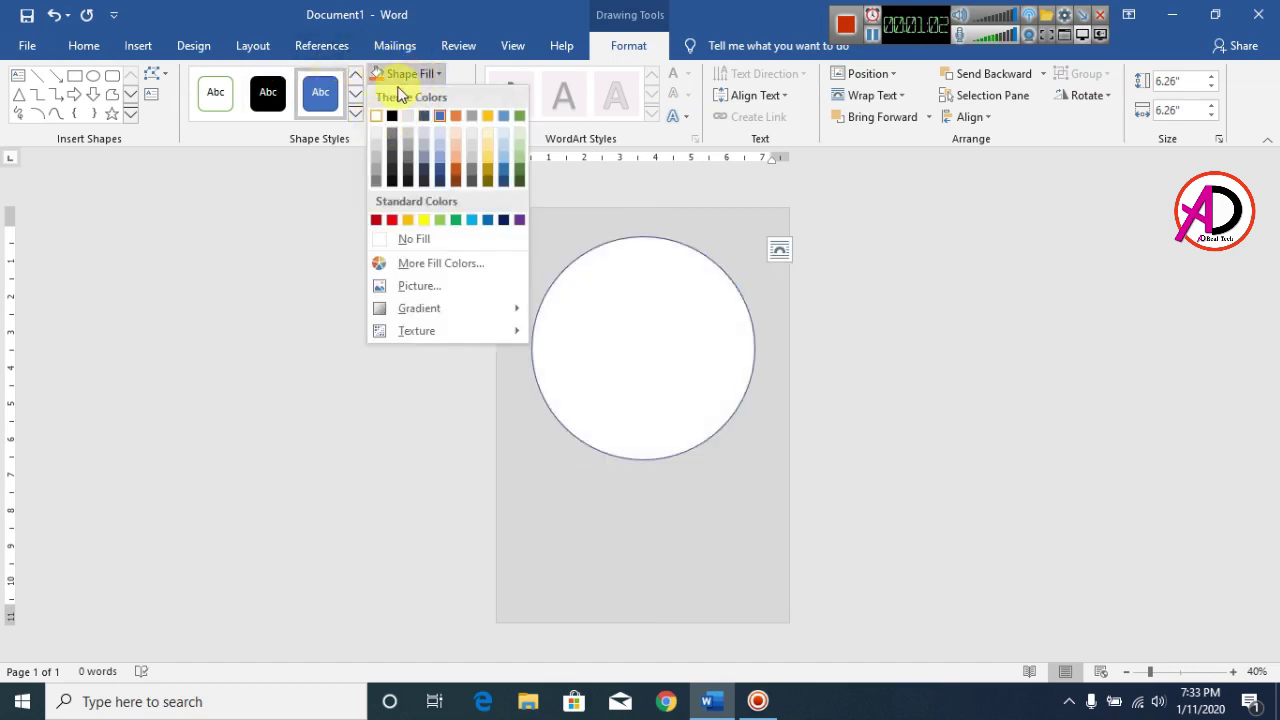
left_click(380, 117)
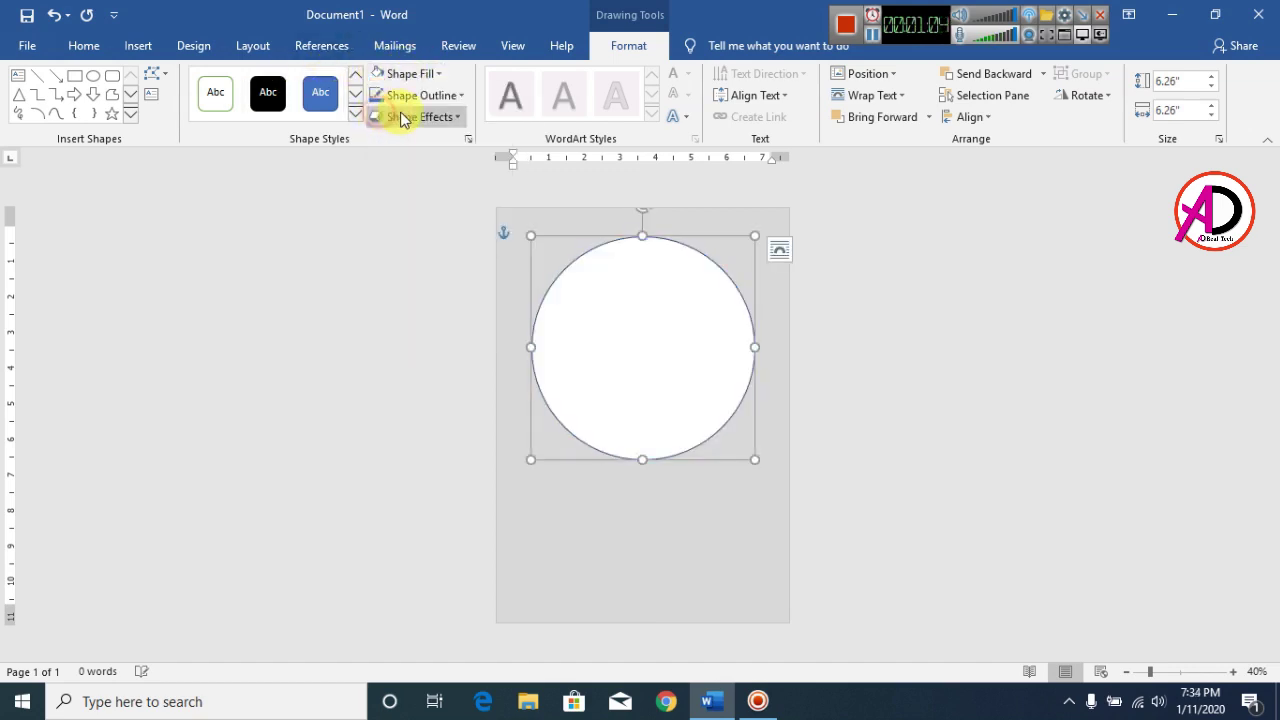
left_click(432, 96)
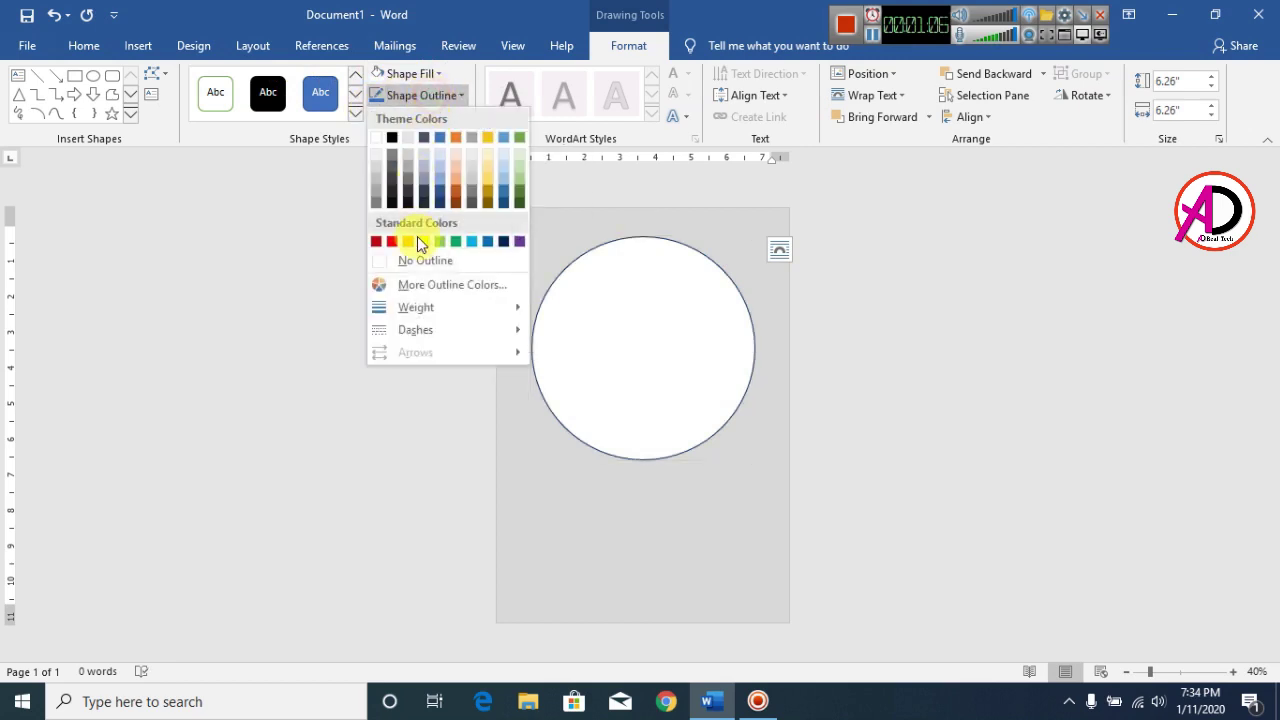
left_click(446, 262)
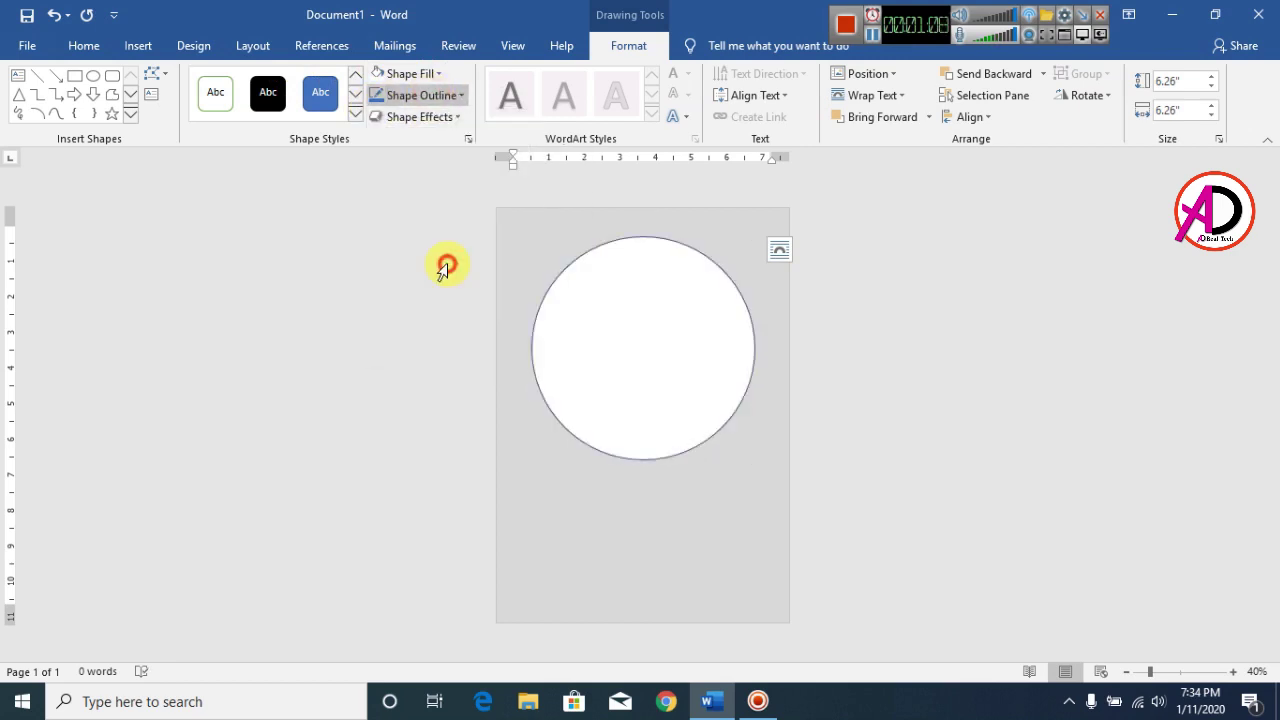
Step: Apply the strongest preset Soft Edges variation to the white circle
left_click(420, 118)
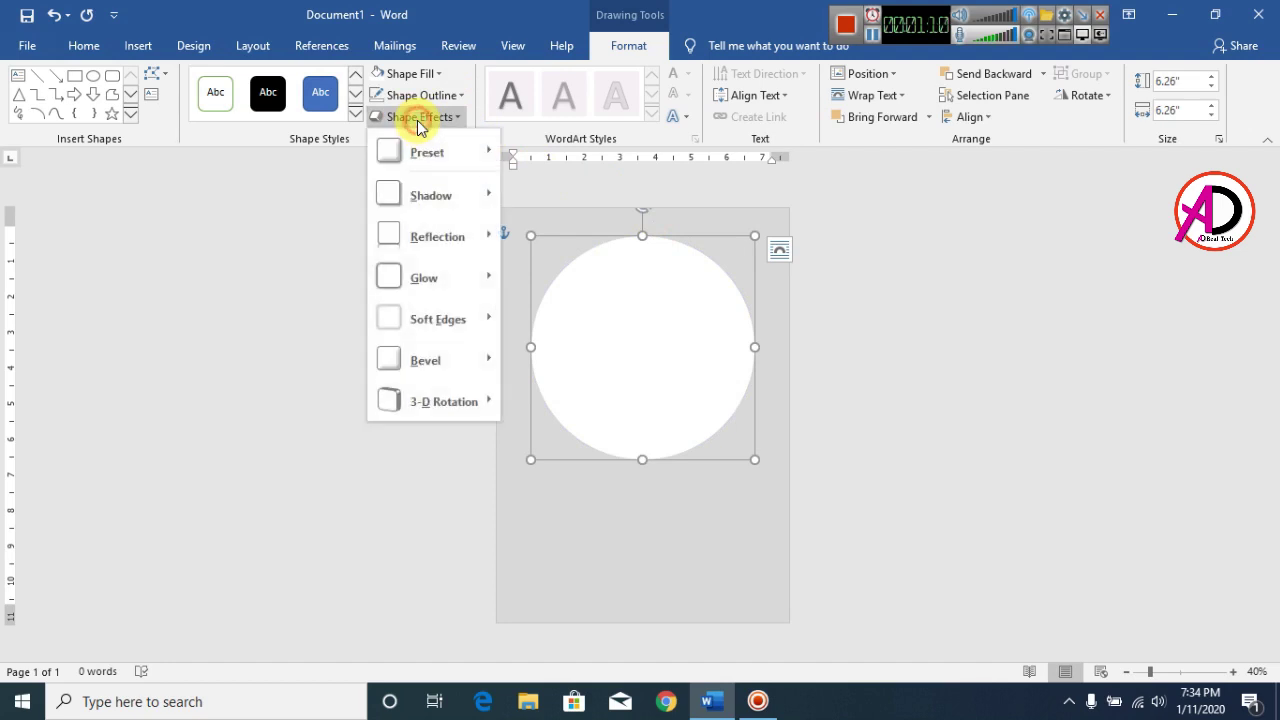
mouse_move(420, 320)
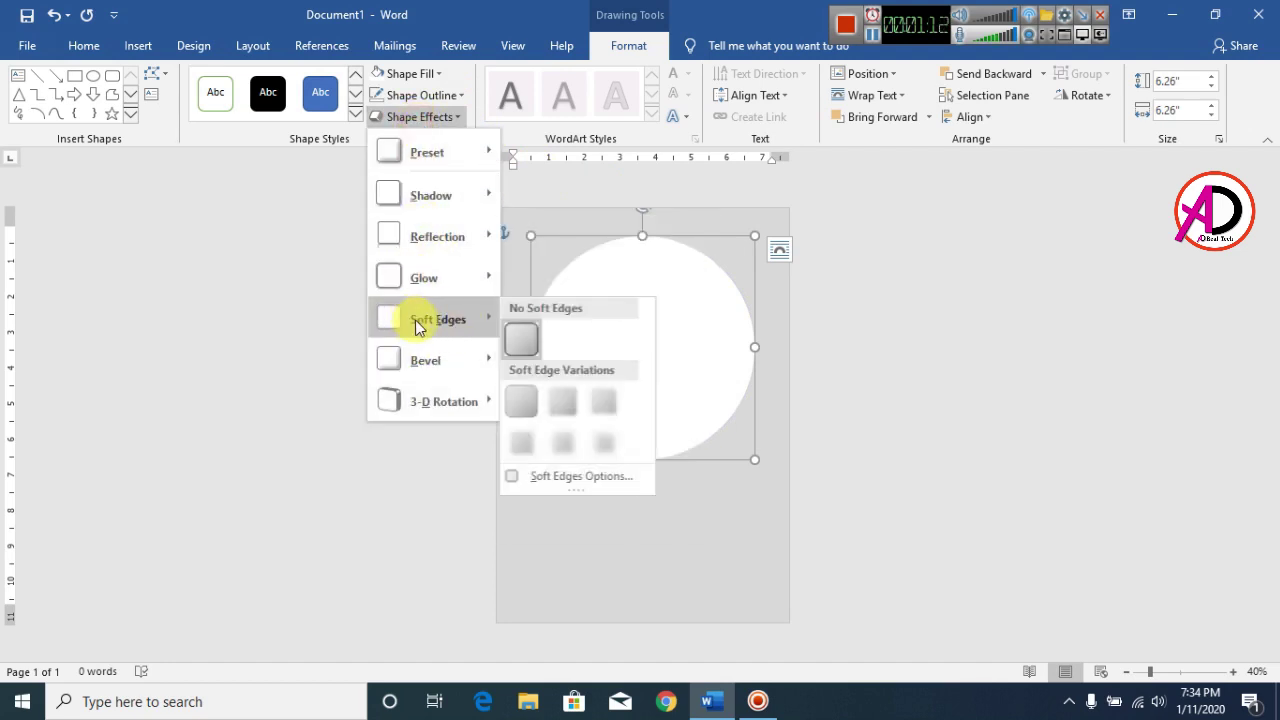
left_click(607, 442)
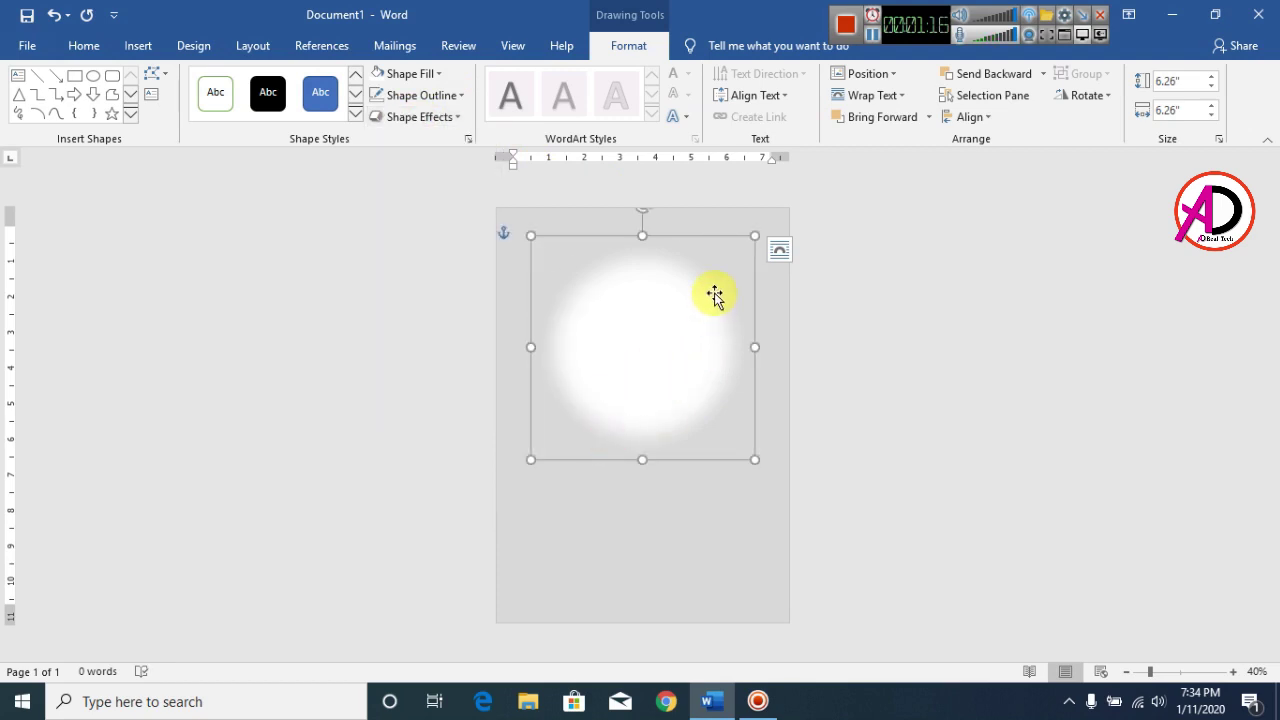
Step: Enlarge the soft-edged circle to about 6.87" and reposition it so it is centered horizontally in the upper part of the page
left_click_drag(755, 230, 773, 217)
left_click_drag(674, 317, 711, 314)
key("Right")
key("Right")
key("Right")
key("Right")
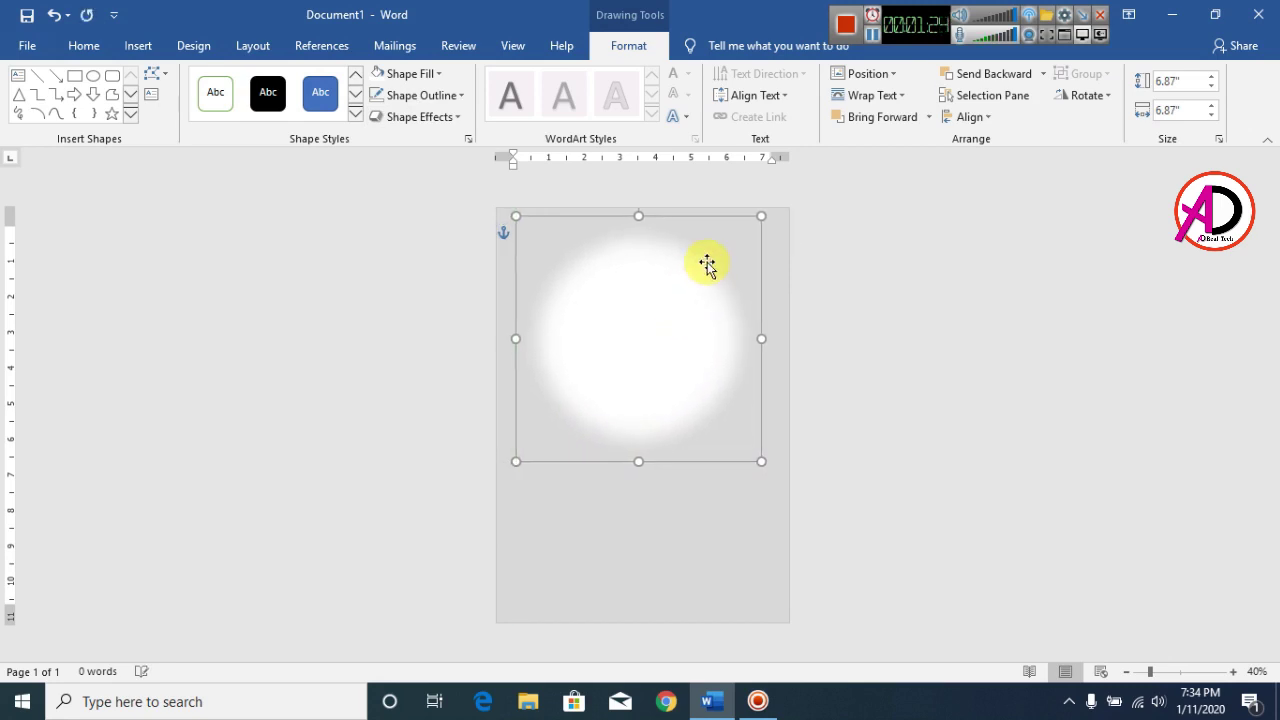
key("Down")
key("Down")
key("Down")
key("Down")
key("Down")
key("Down")
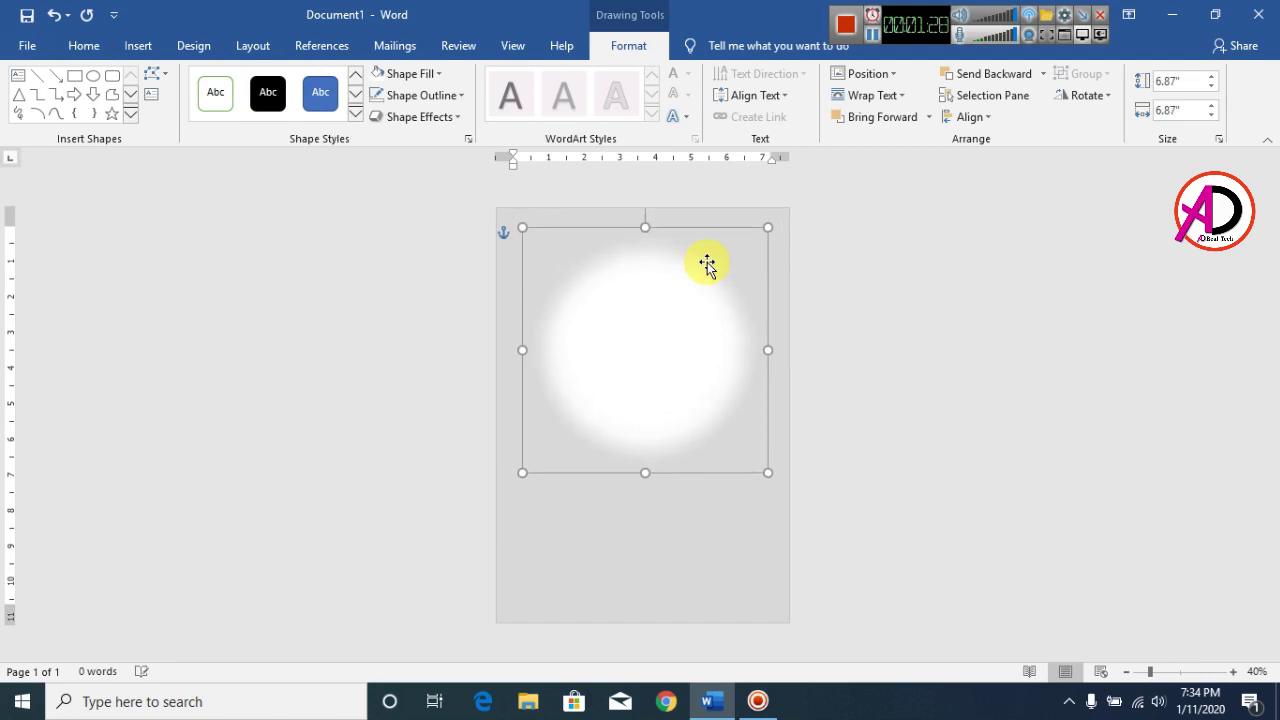
left_click(858, 306)
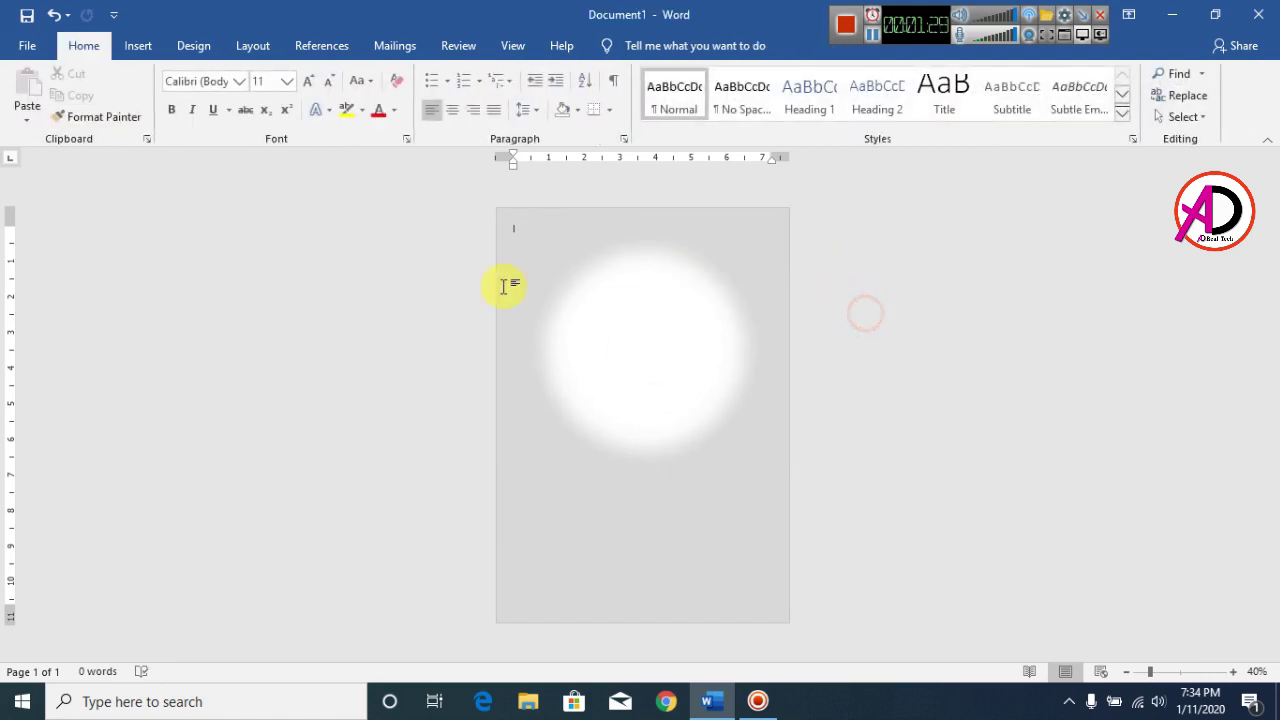
Step: Draw a second circle about 4.29" across, centered over the soft-edged white circle
left_click(141, 45)
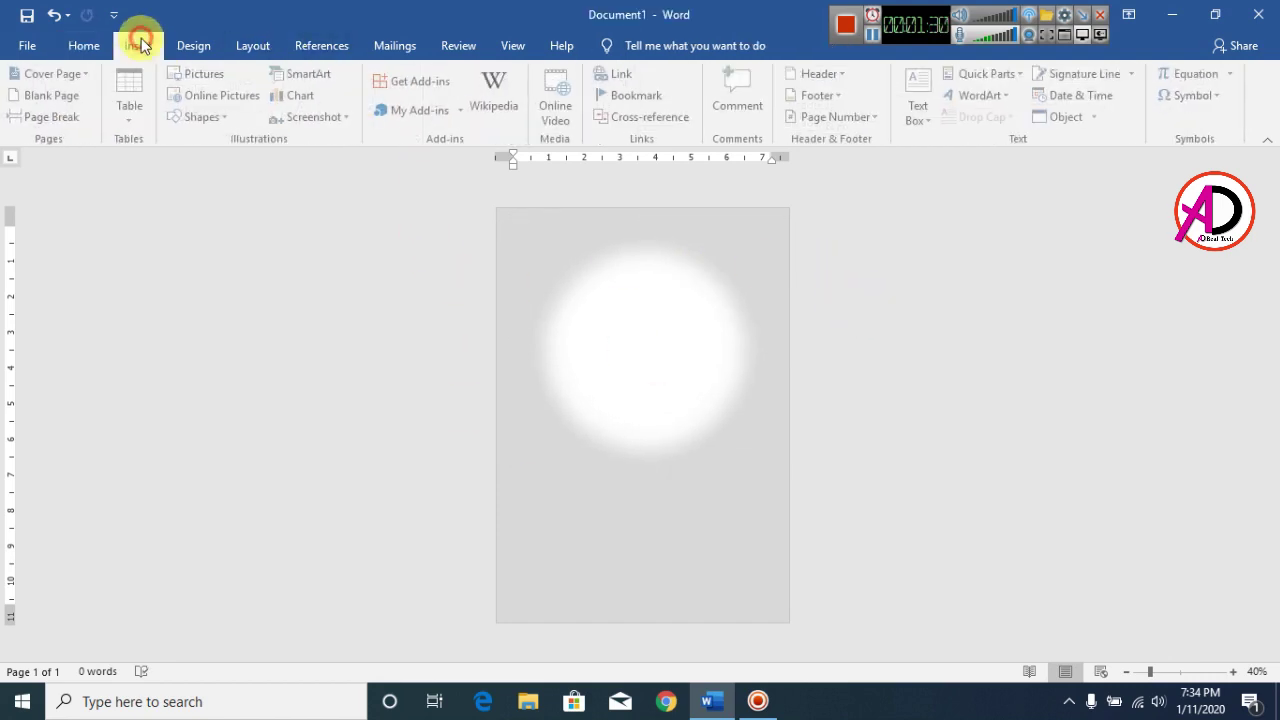
left_click(212, 122)
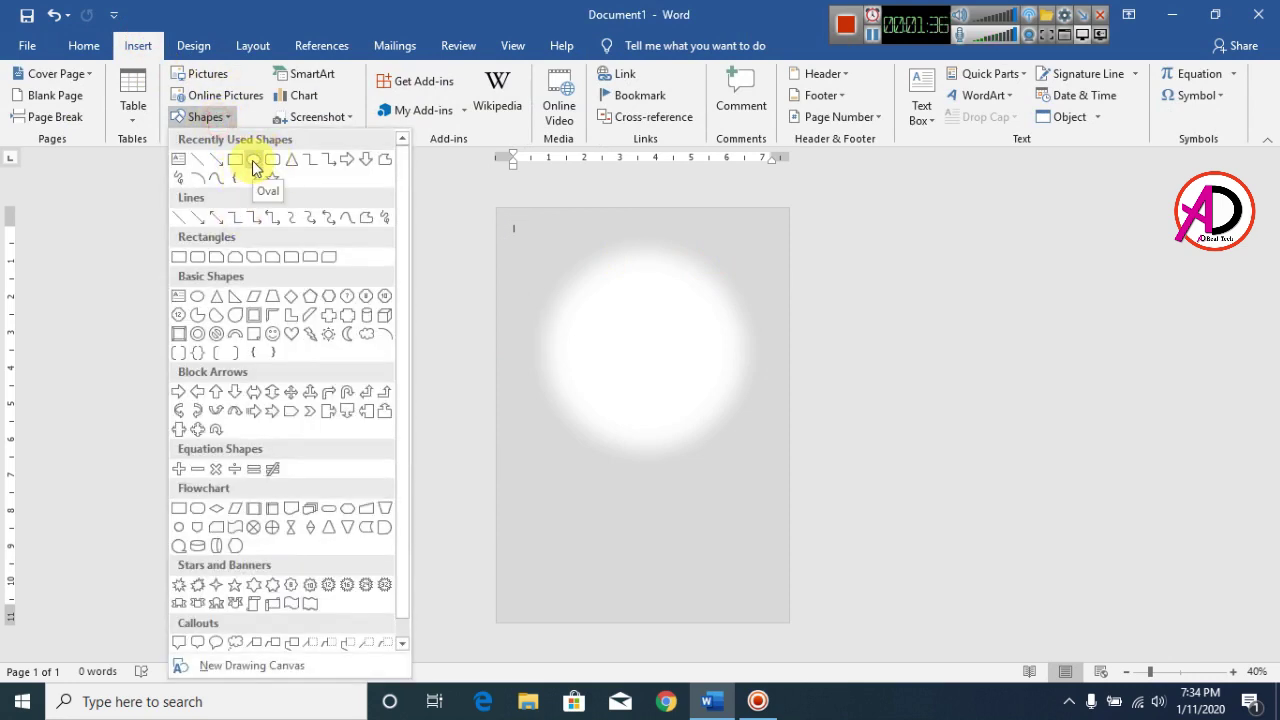
left_click(254, 168)
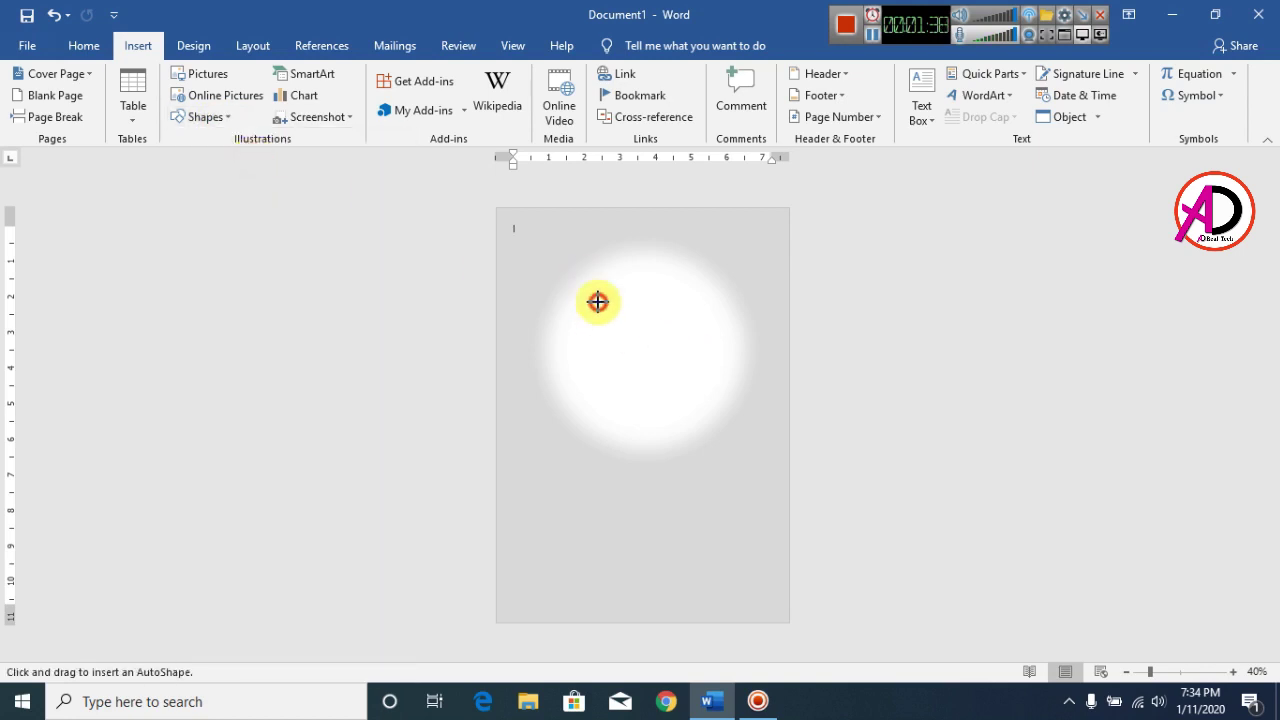
left_click_drag(581, 279, 677, 390)
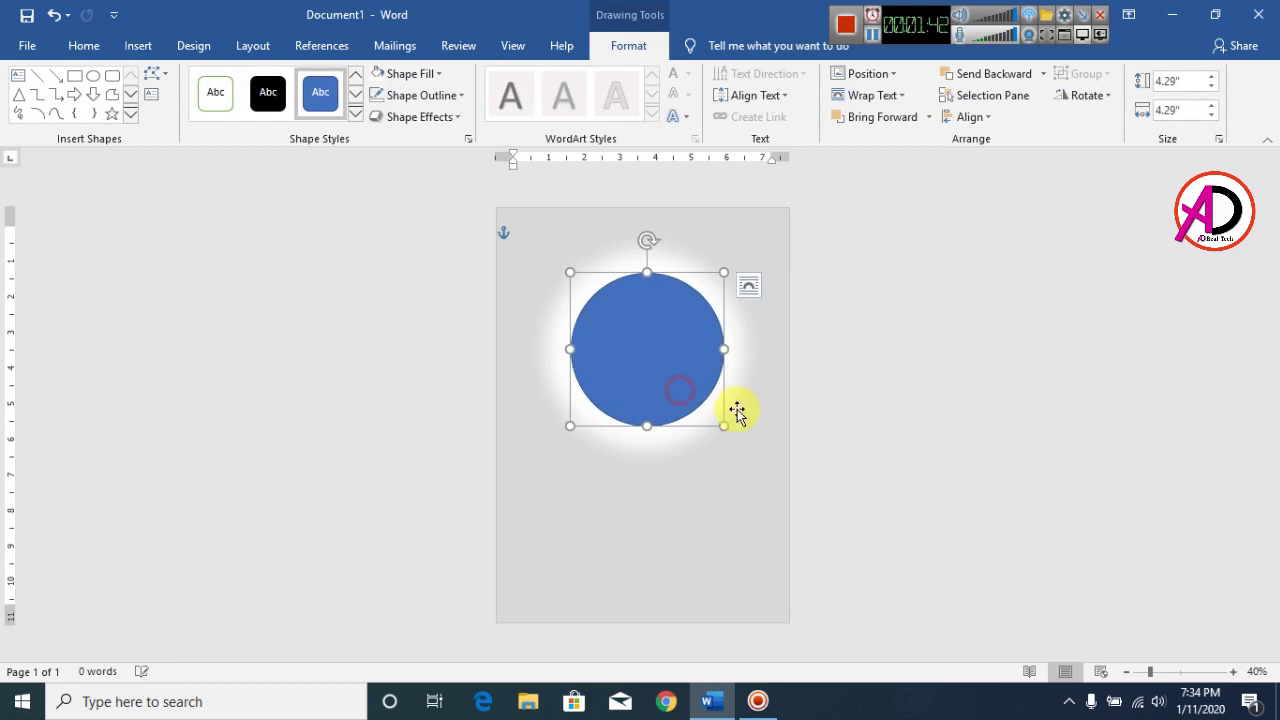
Step: Fill the smaller circle with white and give it a red 2¼ pt outline
left_click(377, 76)
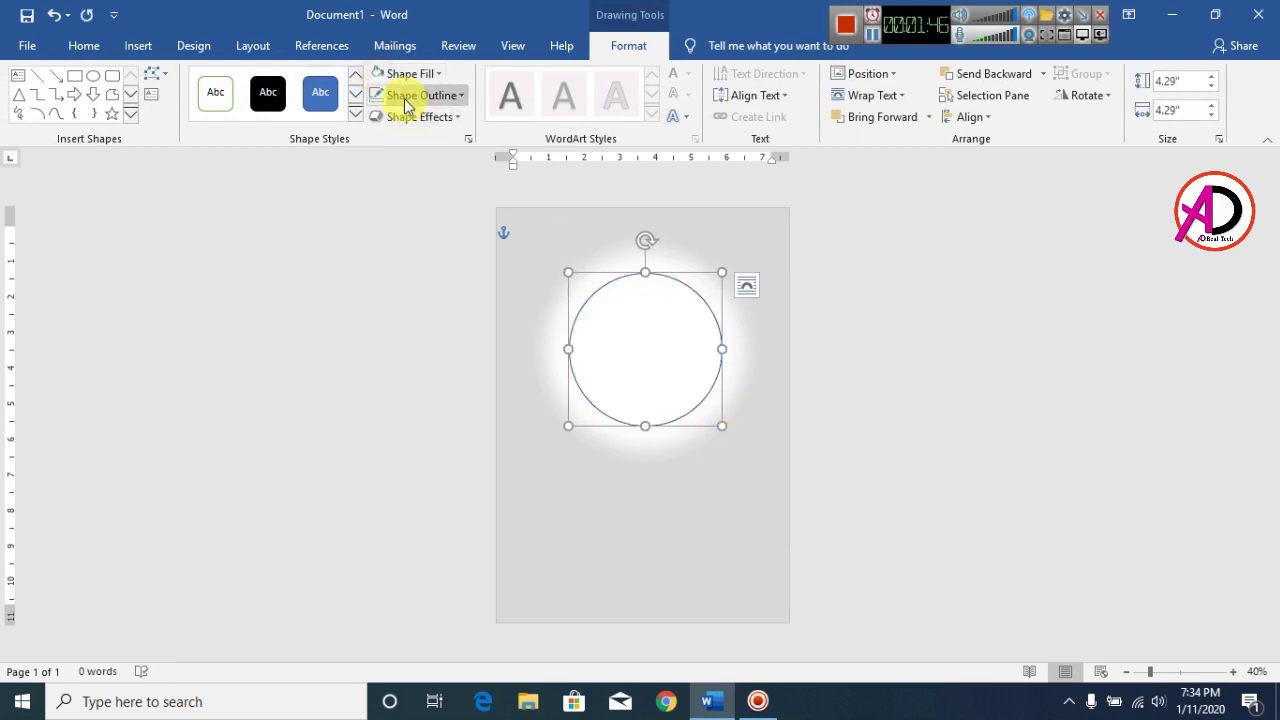
left_click(408, 97)
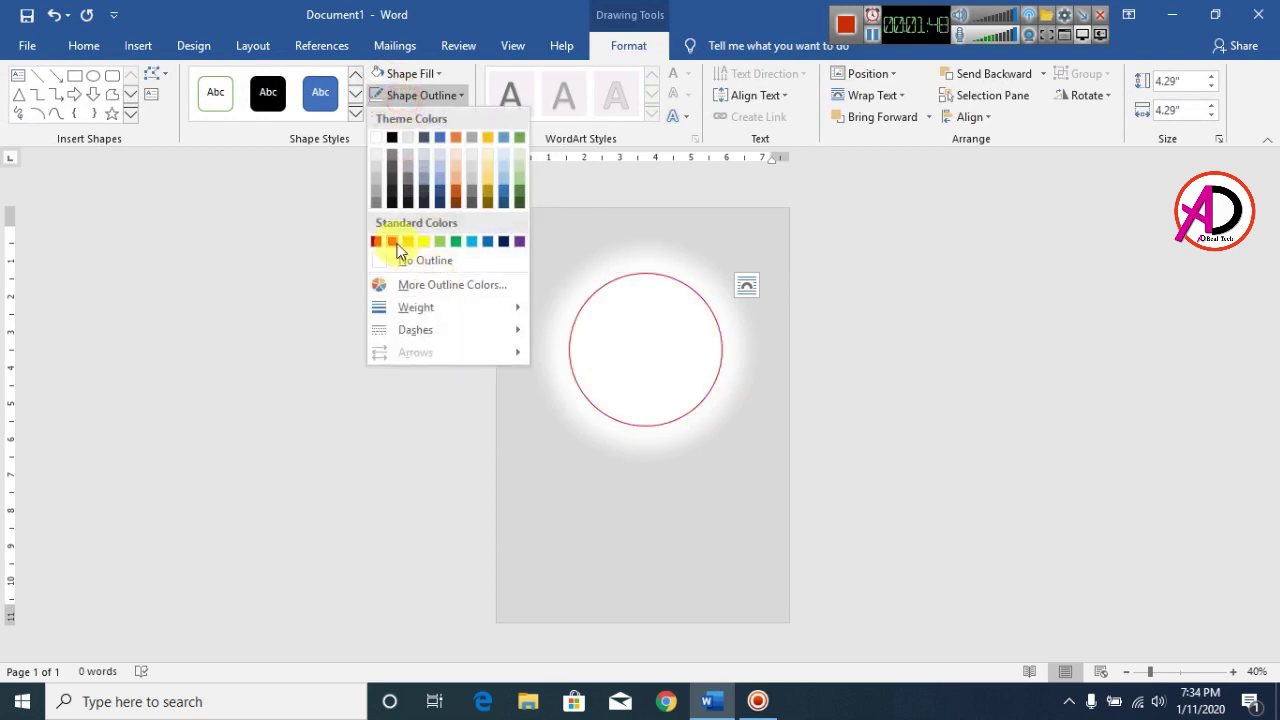
left_click(396, 243)
left_click(414, 95)
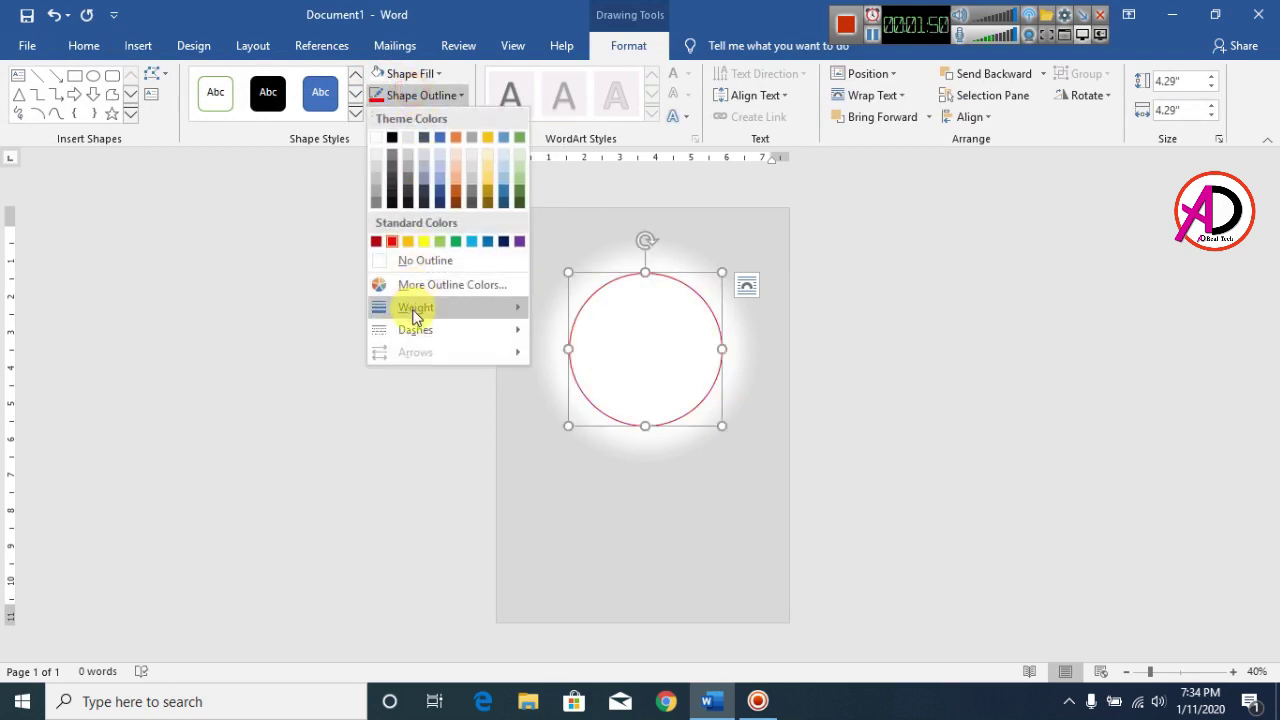
mouse_move(416, 307)
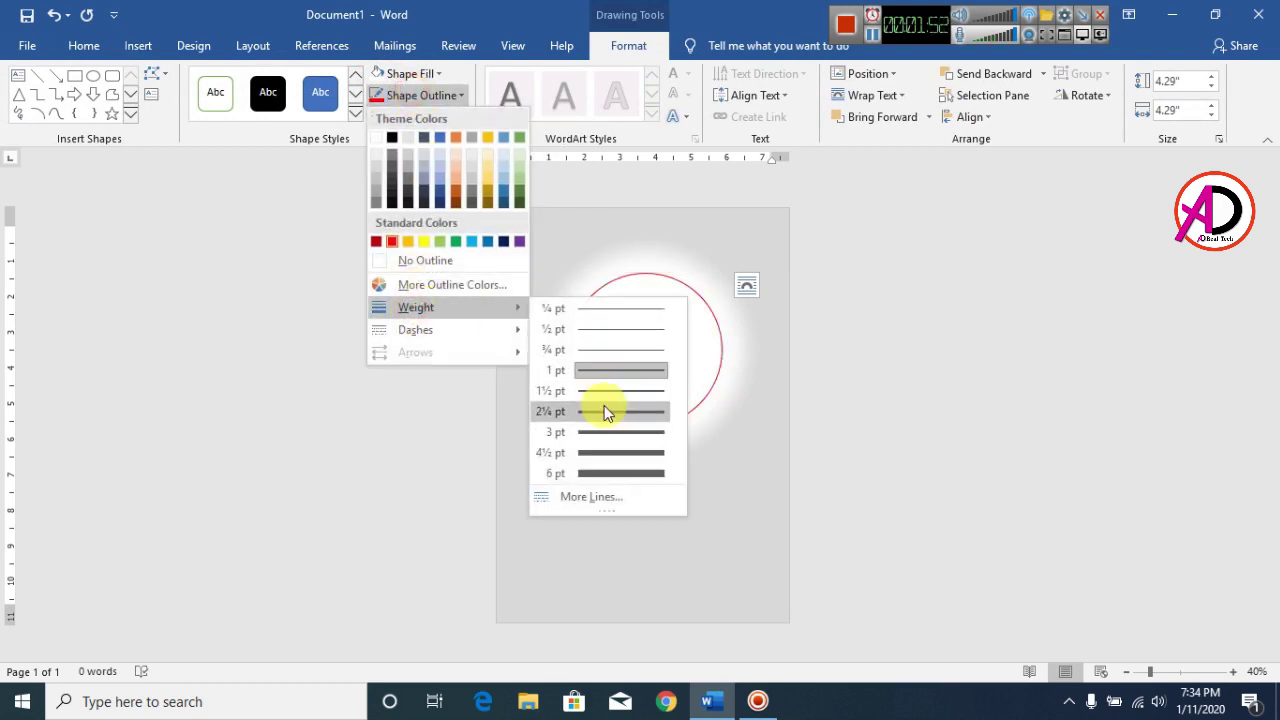
left_click(605, 410)
left_click(820, 388)
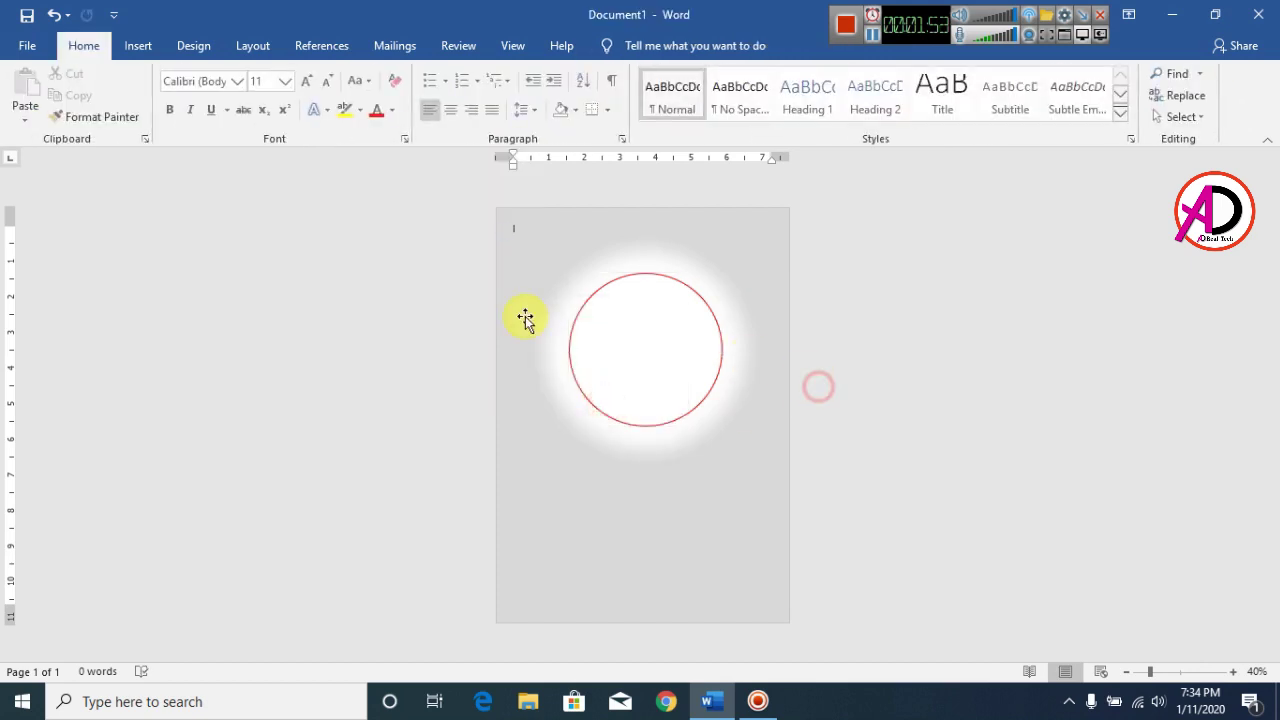
Step: Fill the large soft-edged circle behind the red-outlined circle with standard yellow
left_click(617, 340)
left_click_drag(722, 349, 705, 320)
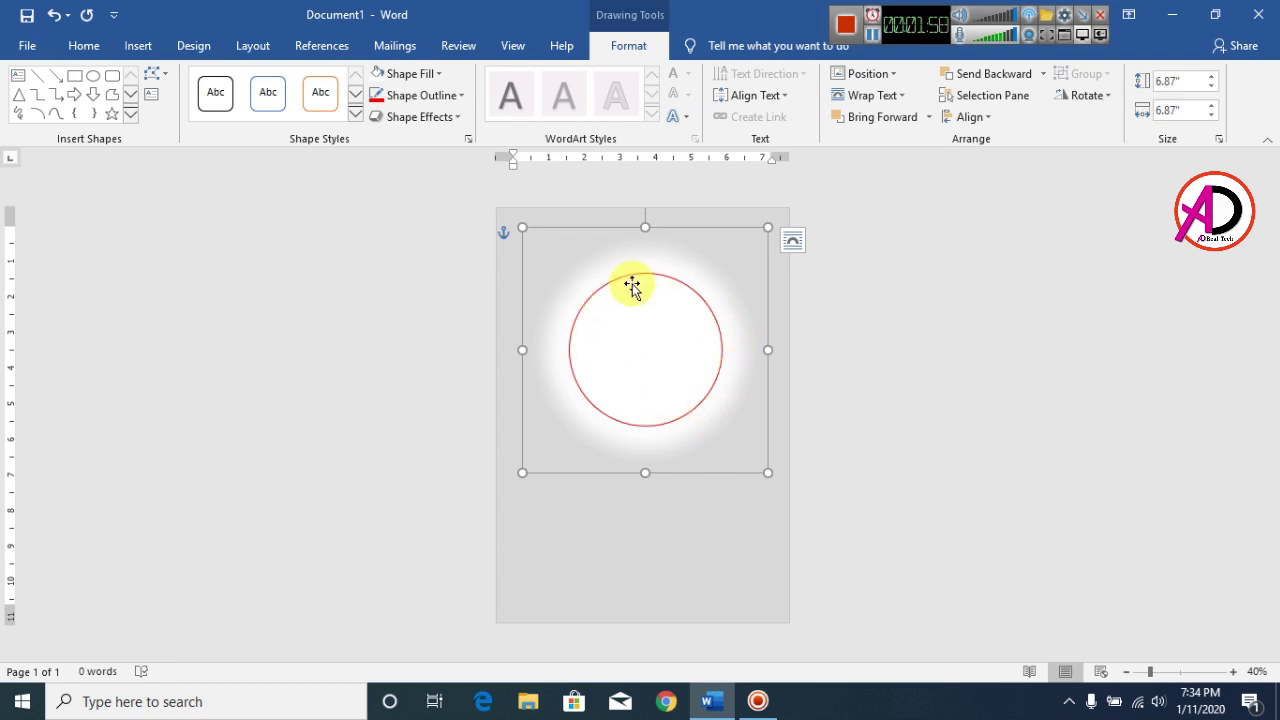
left_click(416, 76)
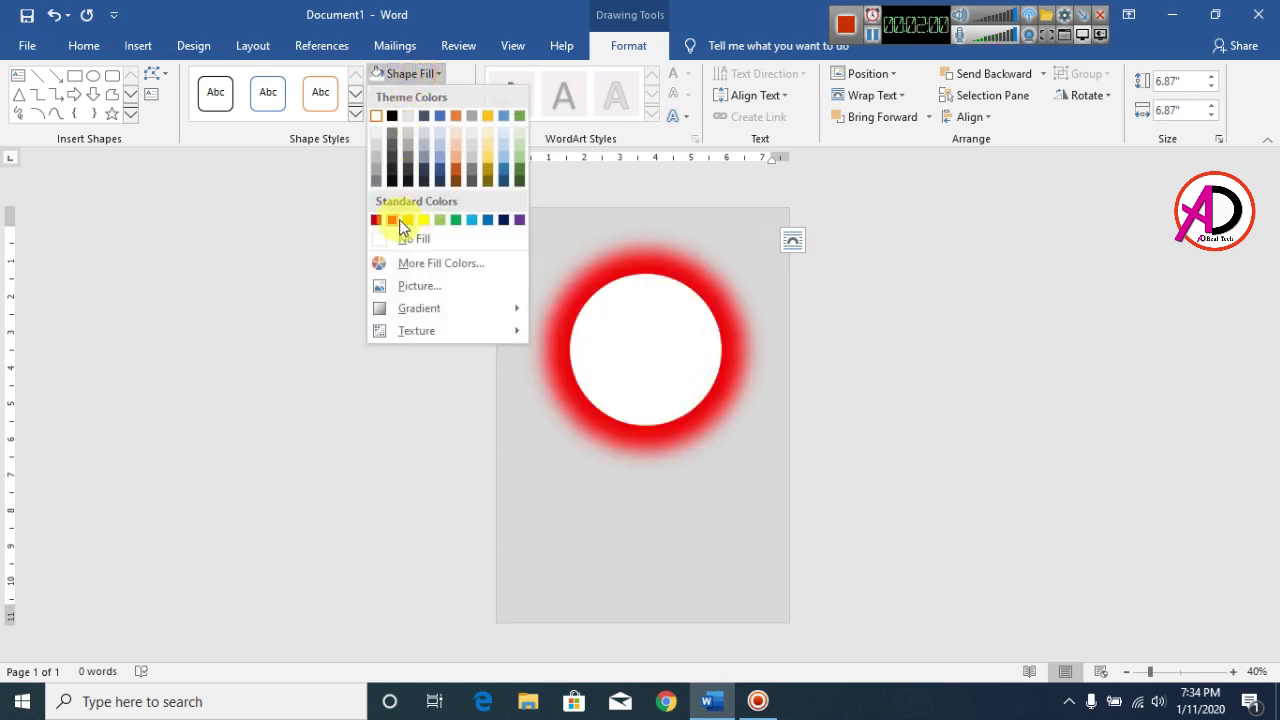
left_click(424, 220)
left_click(970, 339)
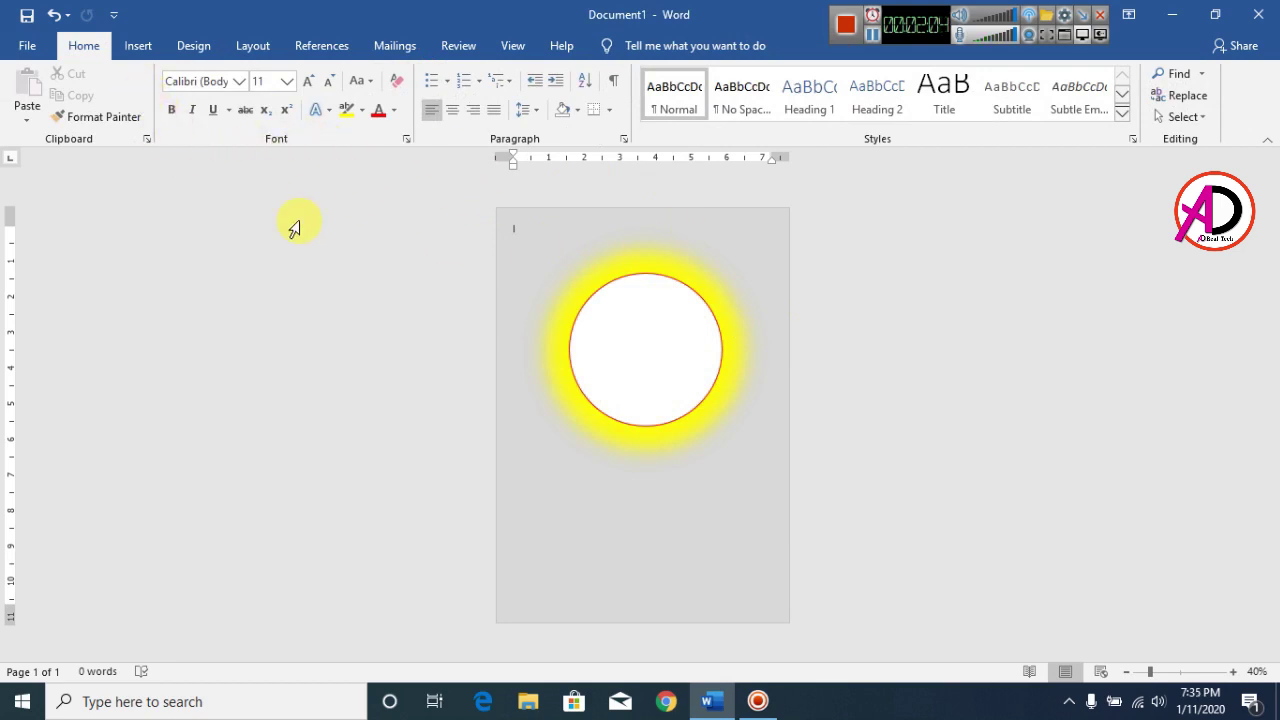
Step: Draw a rectangle about 5.03" high and 8.21" wide, spanning the full page width from the page's top edge
left_click(135, 46)
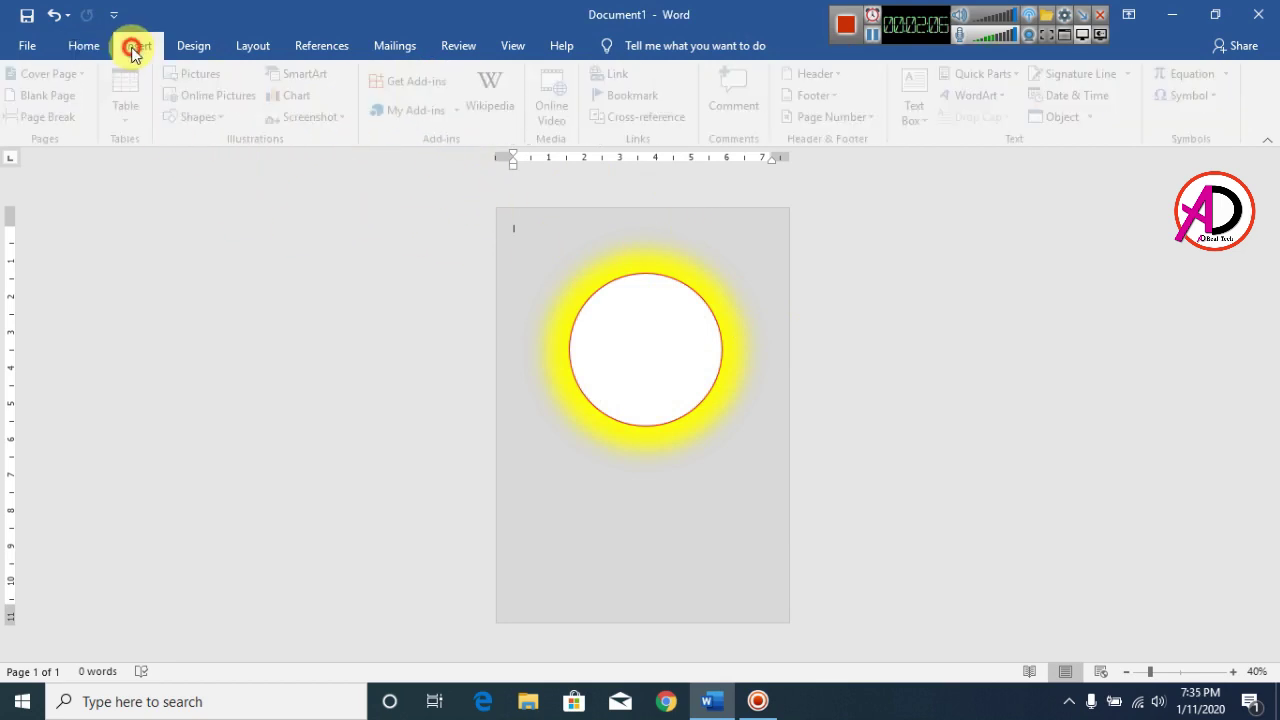
left_click(212, 116)
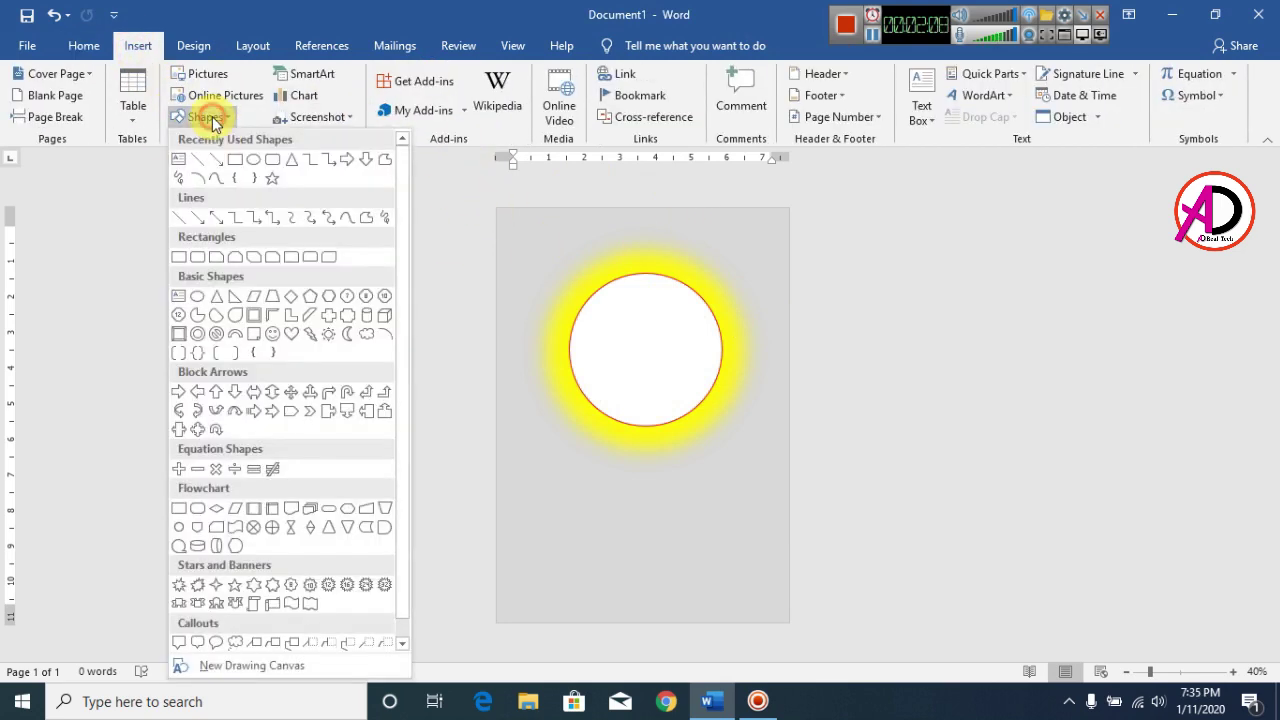
left_click(238, 159)
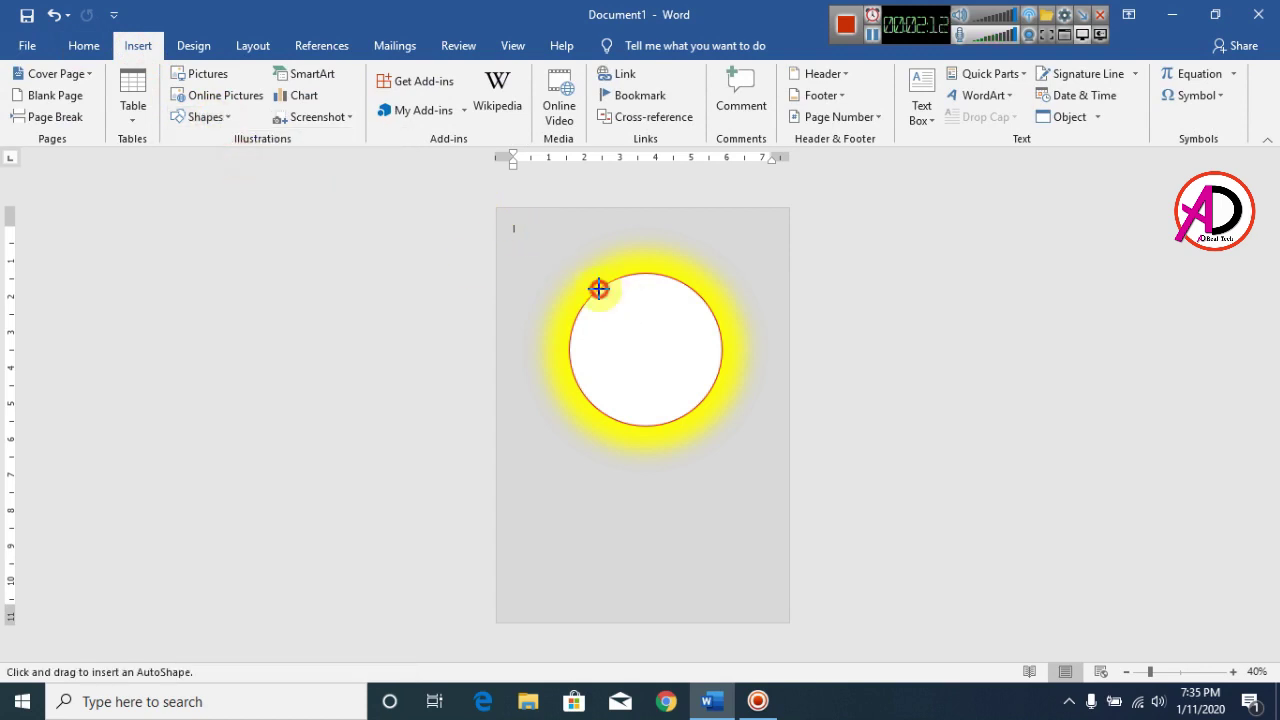
mouse_move(496, 208)
left_mouse_down()
mouse_move(797, 431)
mouse_move(791, 451)
mouse_move(788, 387)
left_mouse_up()
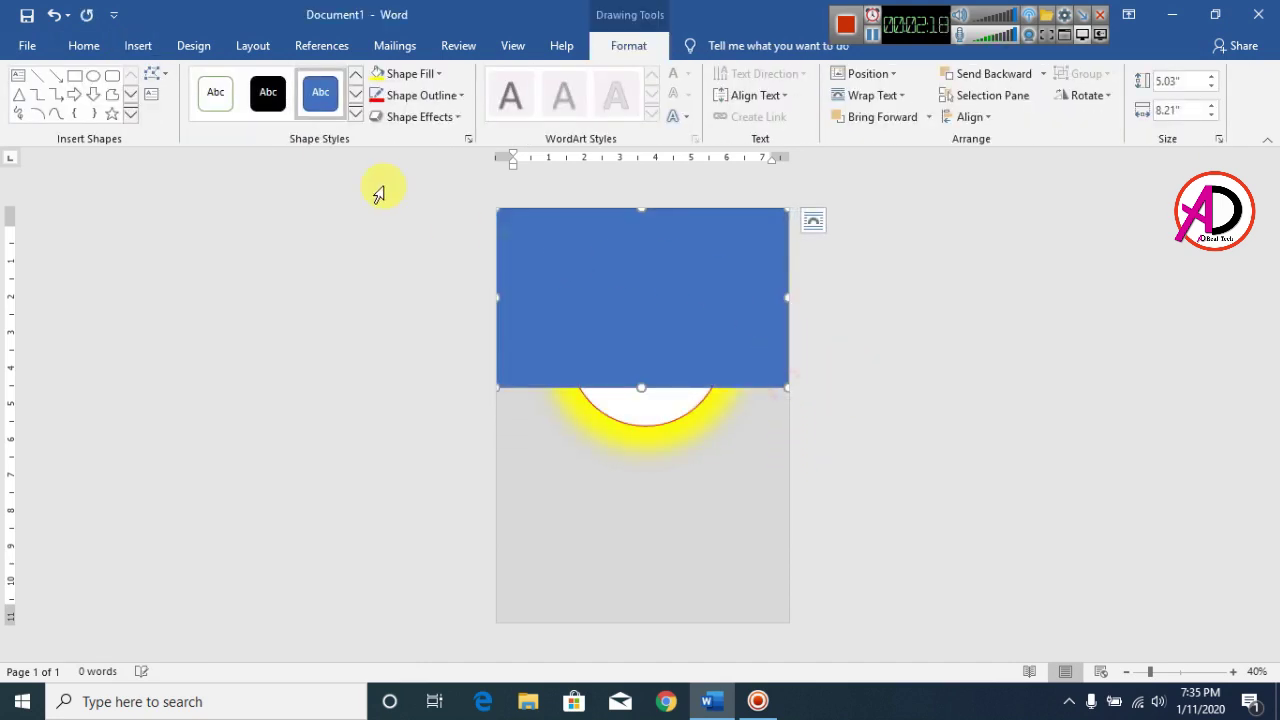
Step: Edit the rectangle's points to slant its lower edge, raising the lower-right corner and lowering the lower-left one to about 6.39" overall height
left_click(155, 80)
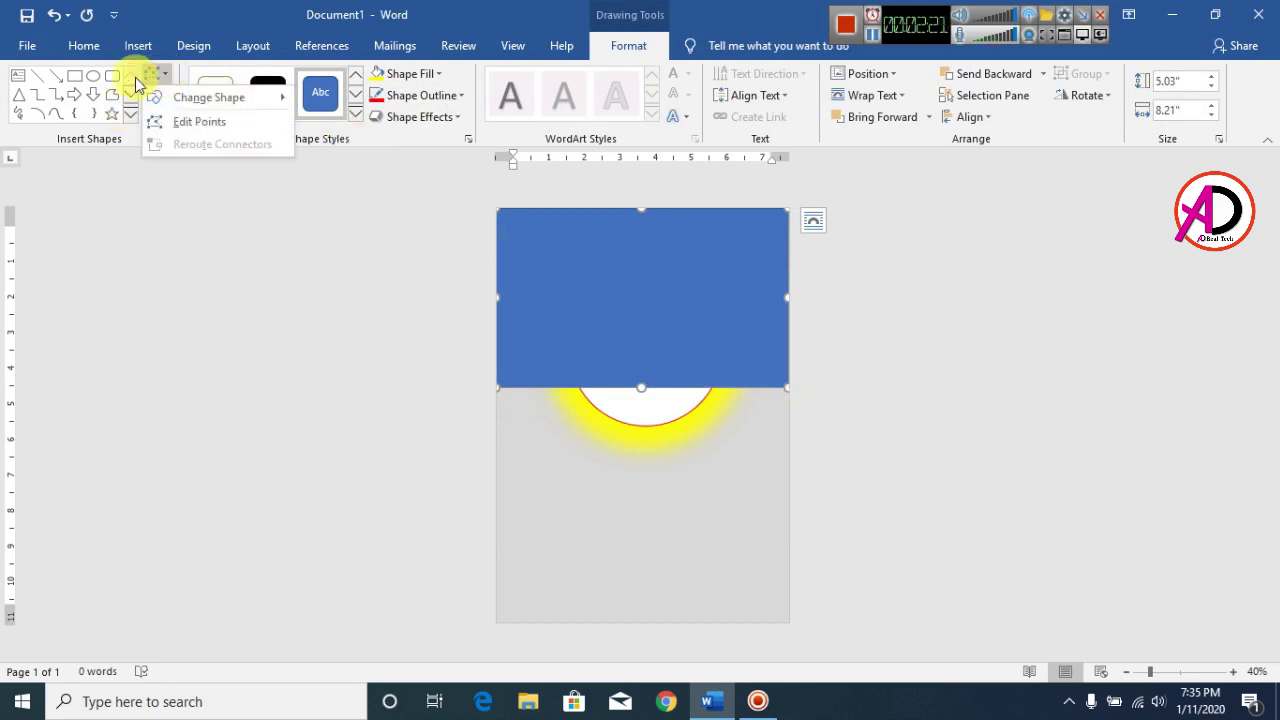
left_click(170, 121)
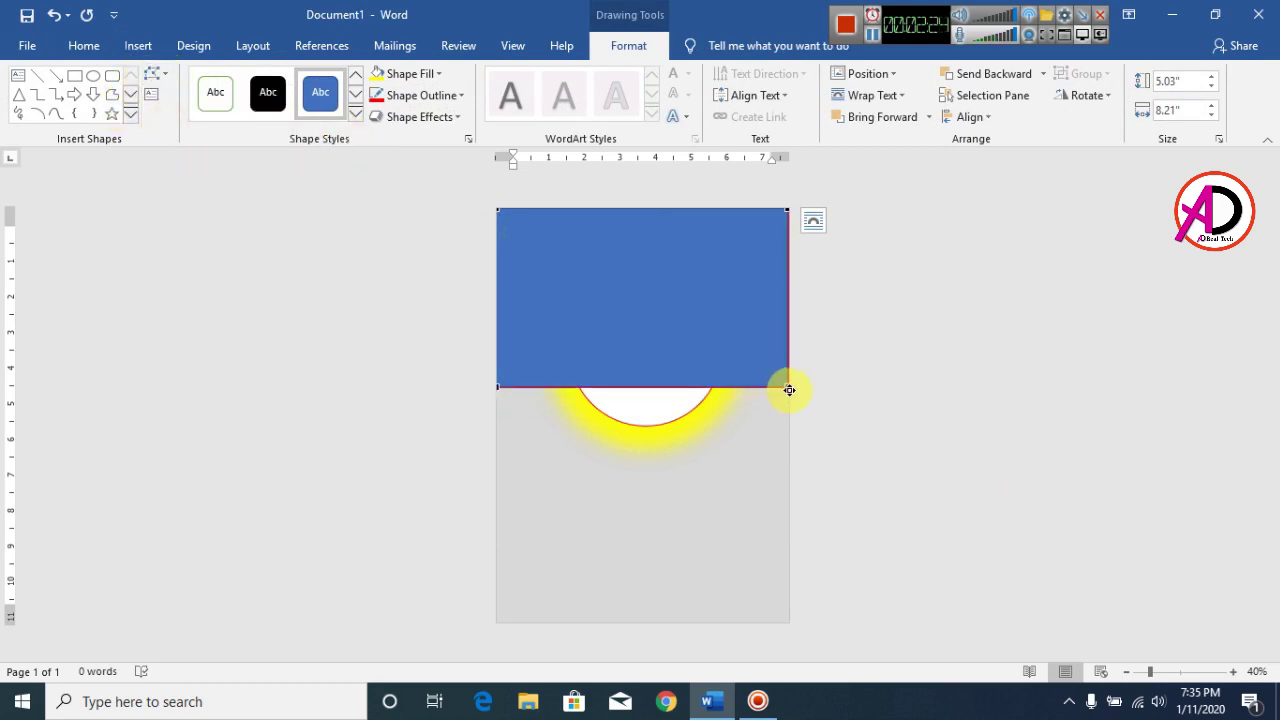
left_click_drag(789, 308, 789, 289)
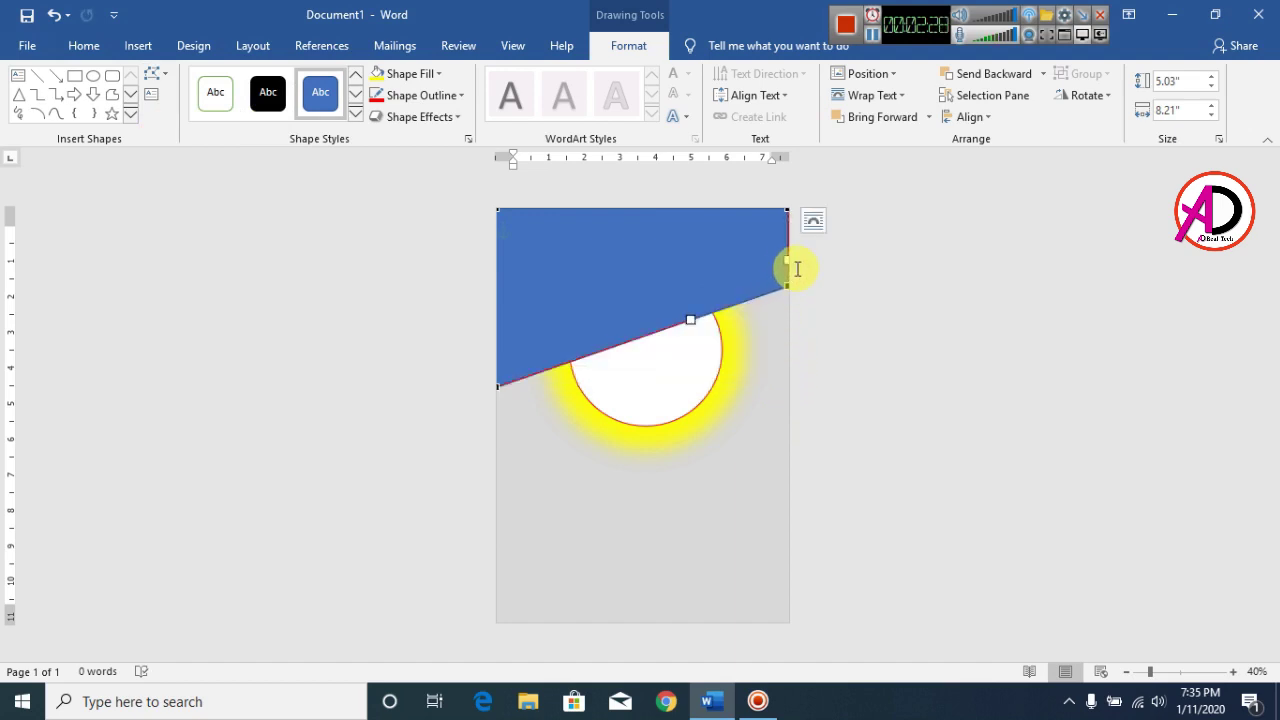
left_click(950, 476)
left_click(612, 306)
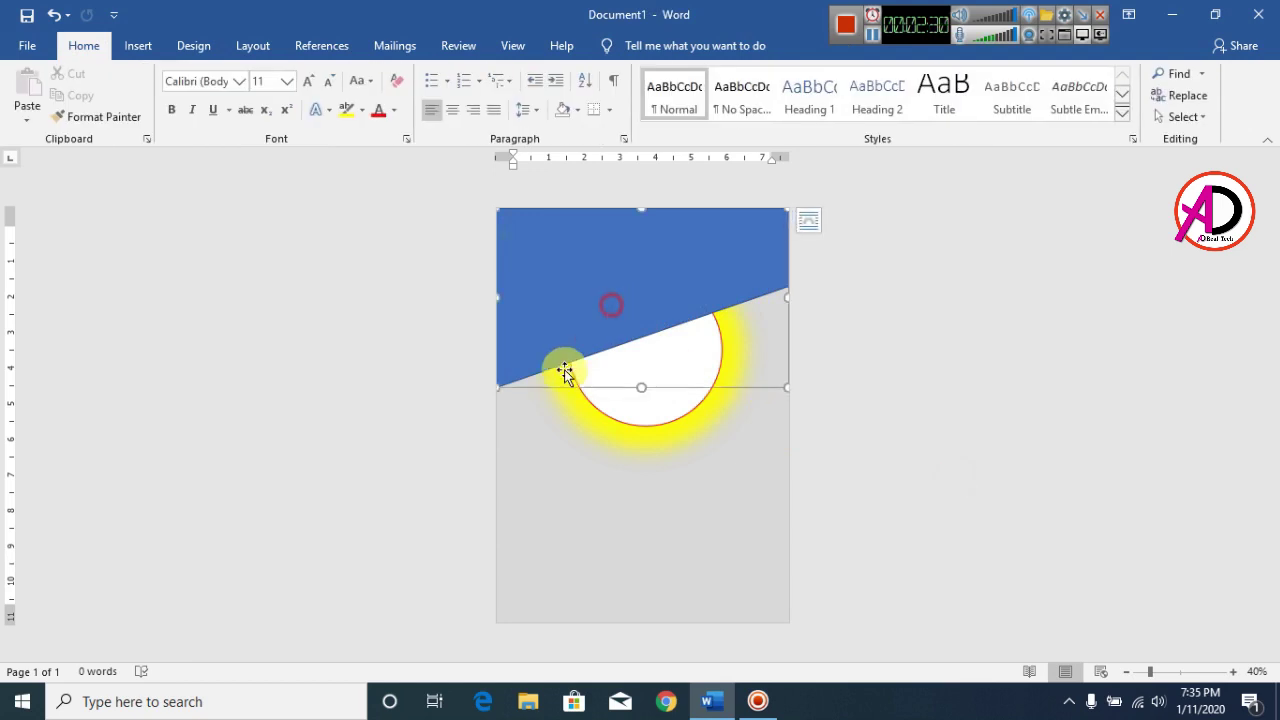
left_click(157, 80)
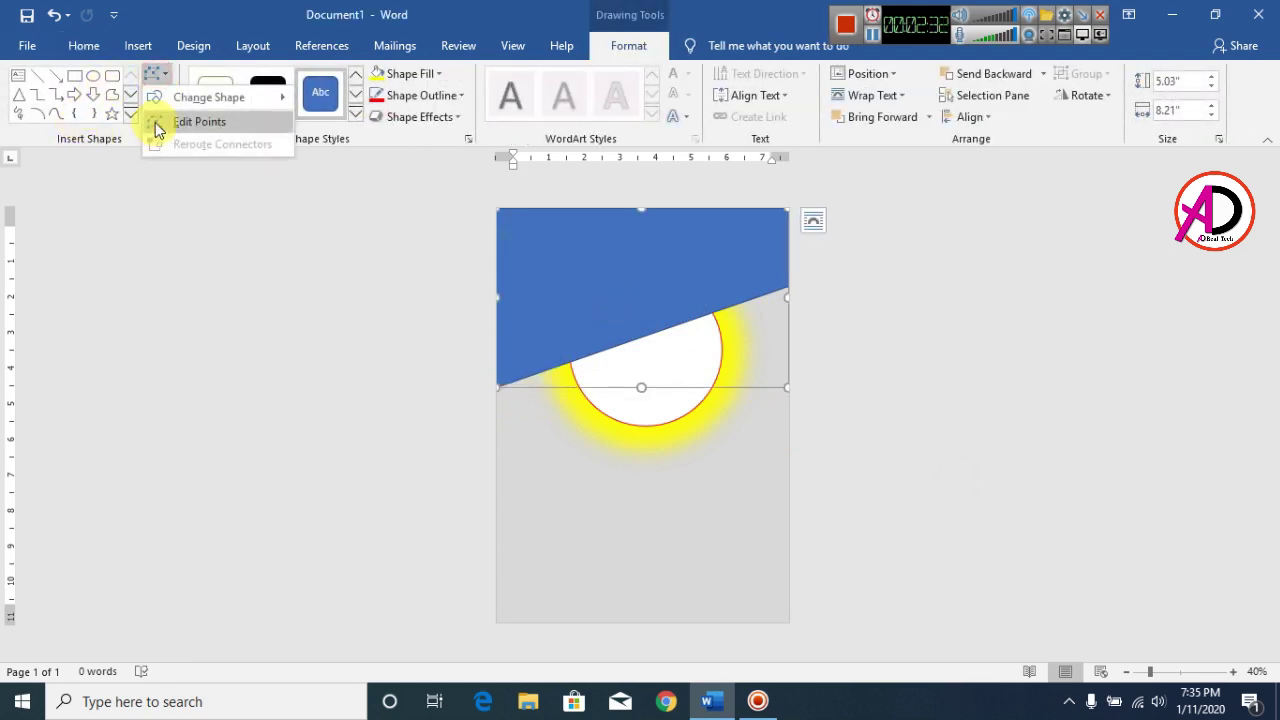
left_click(158, 120)
left_click_drag(497, 384, 498, 435)
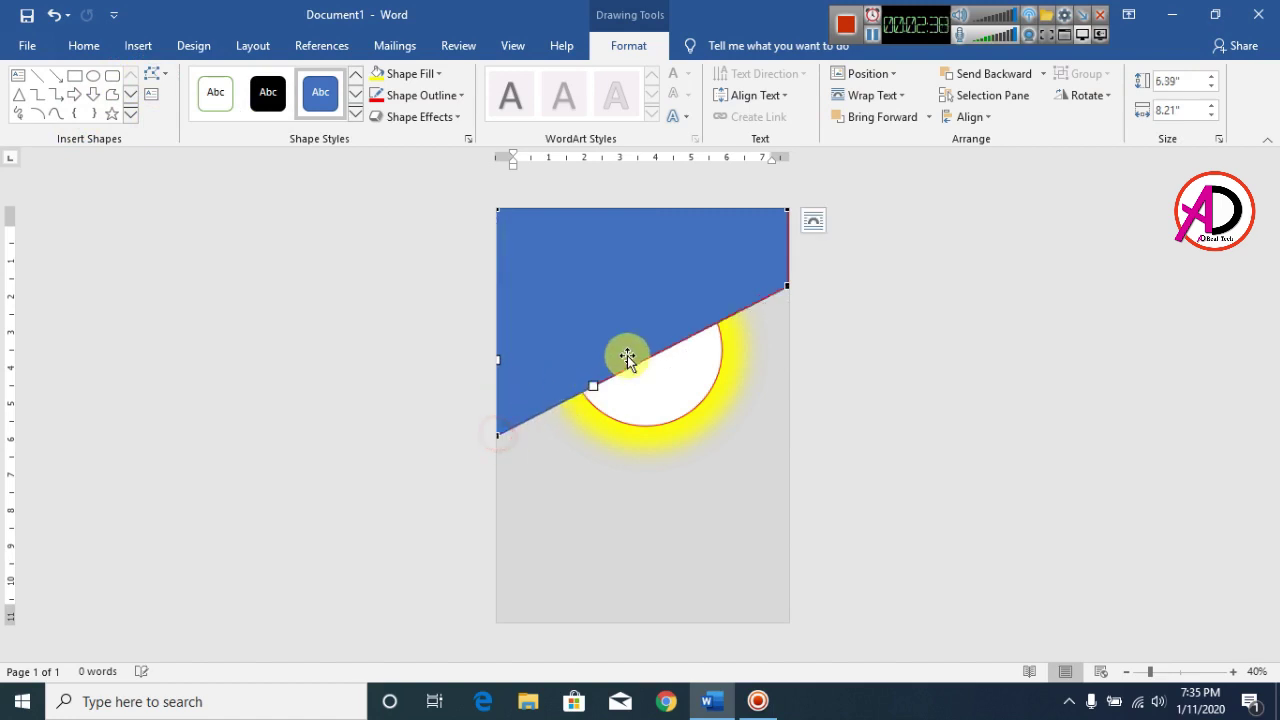
Step: Fill the slanted shape with black and send it backward behind both circles
left_click(400, 73)
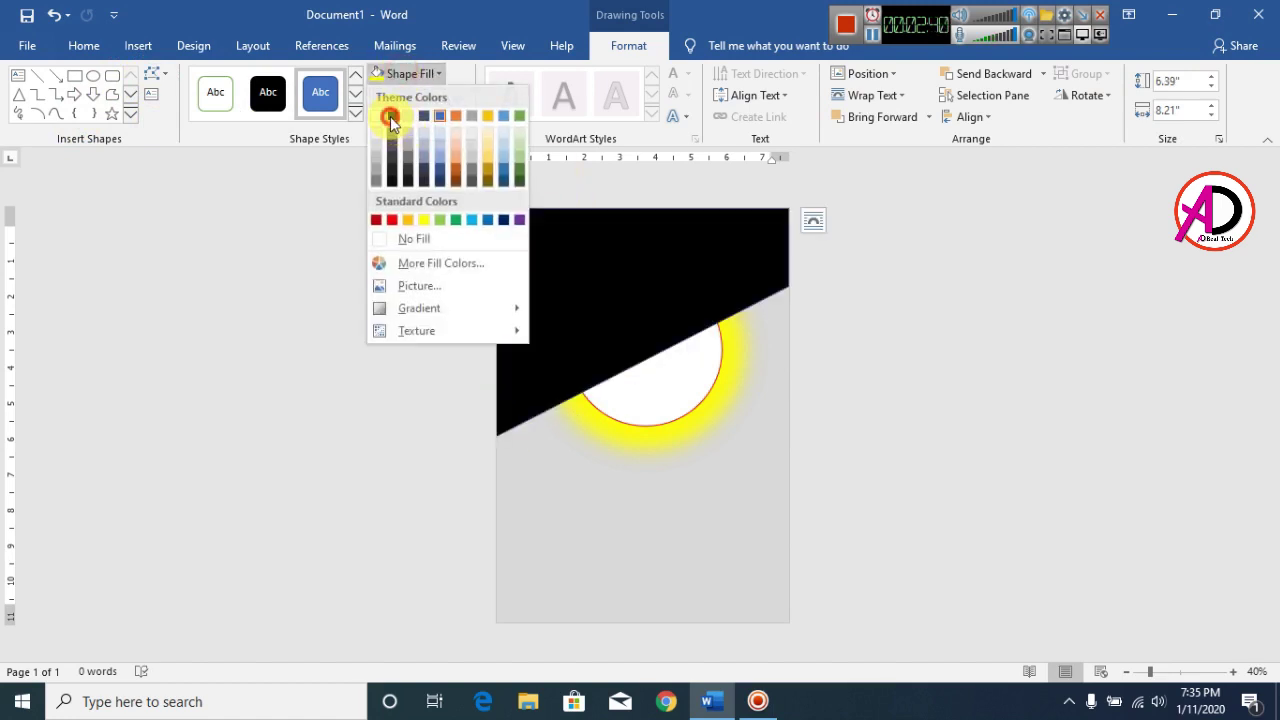
left_click(392, 118)
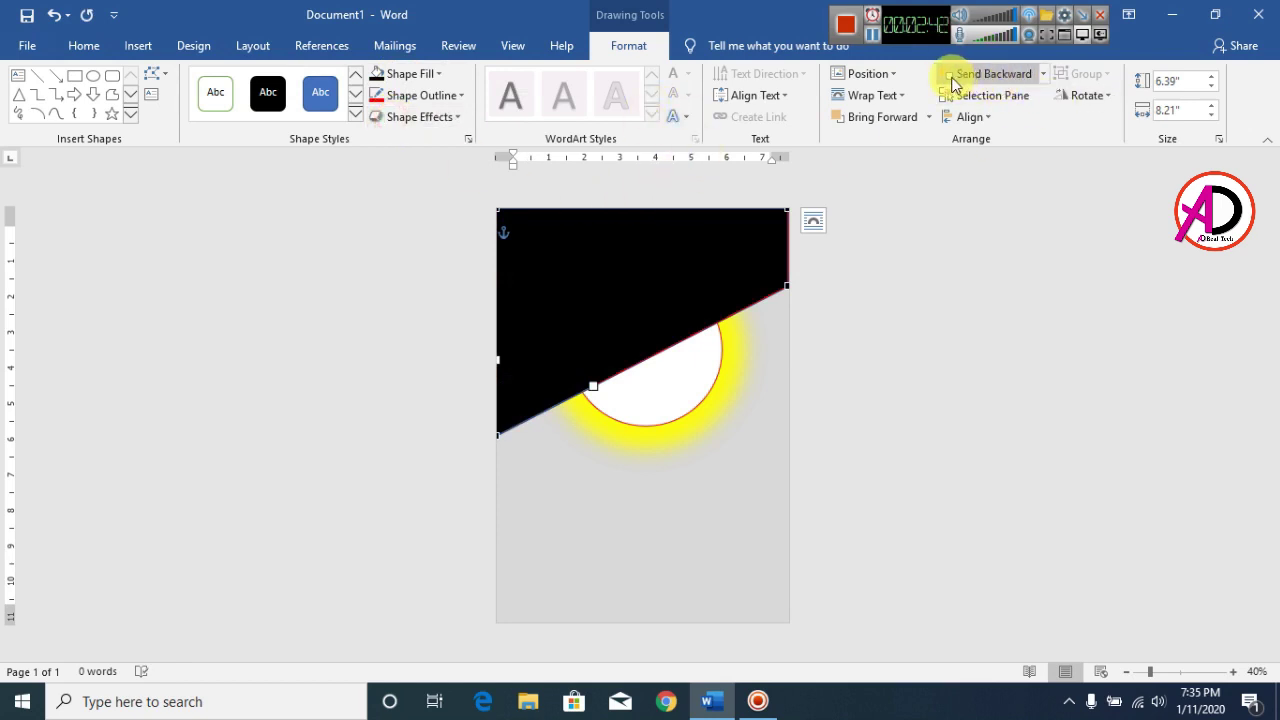
left_click(985, 77)
left_click(985, 77)
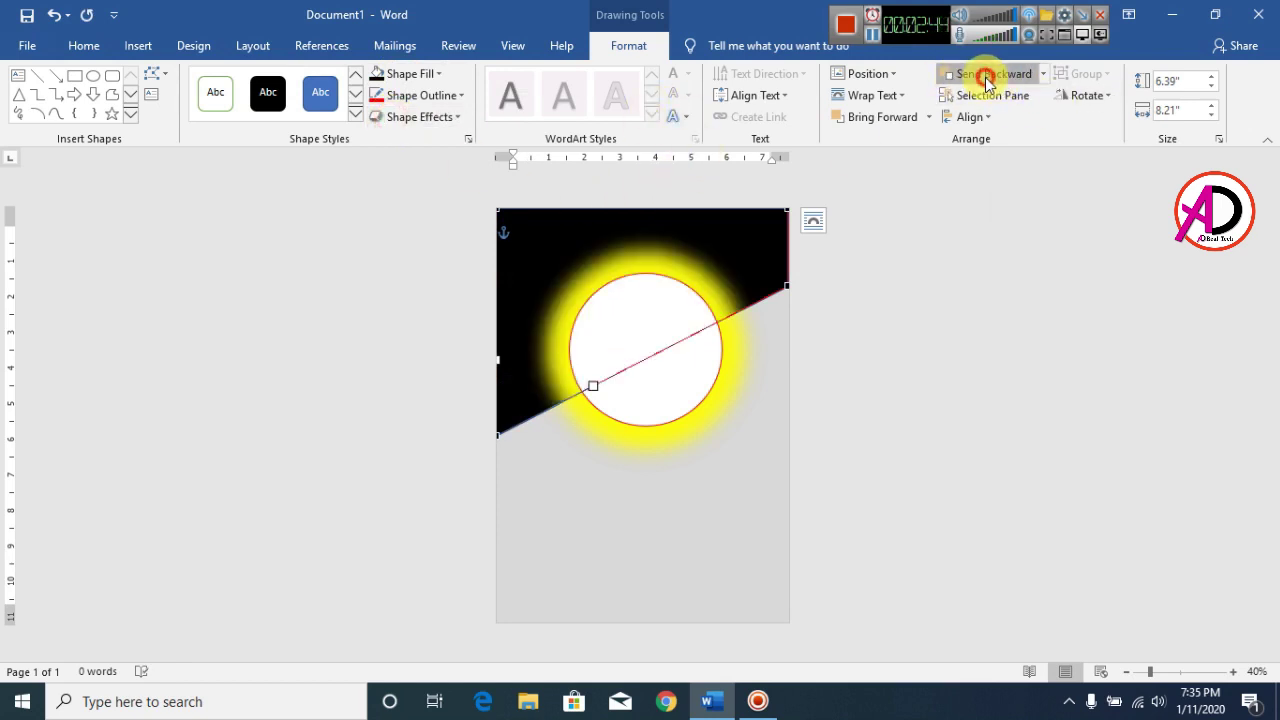
left_click(1050, 386)
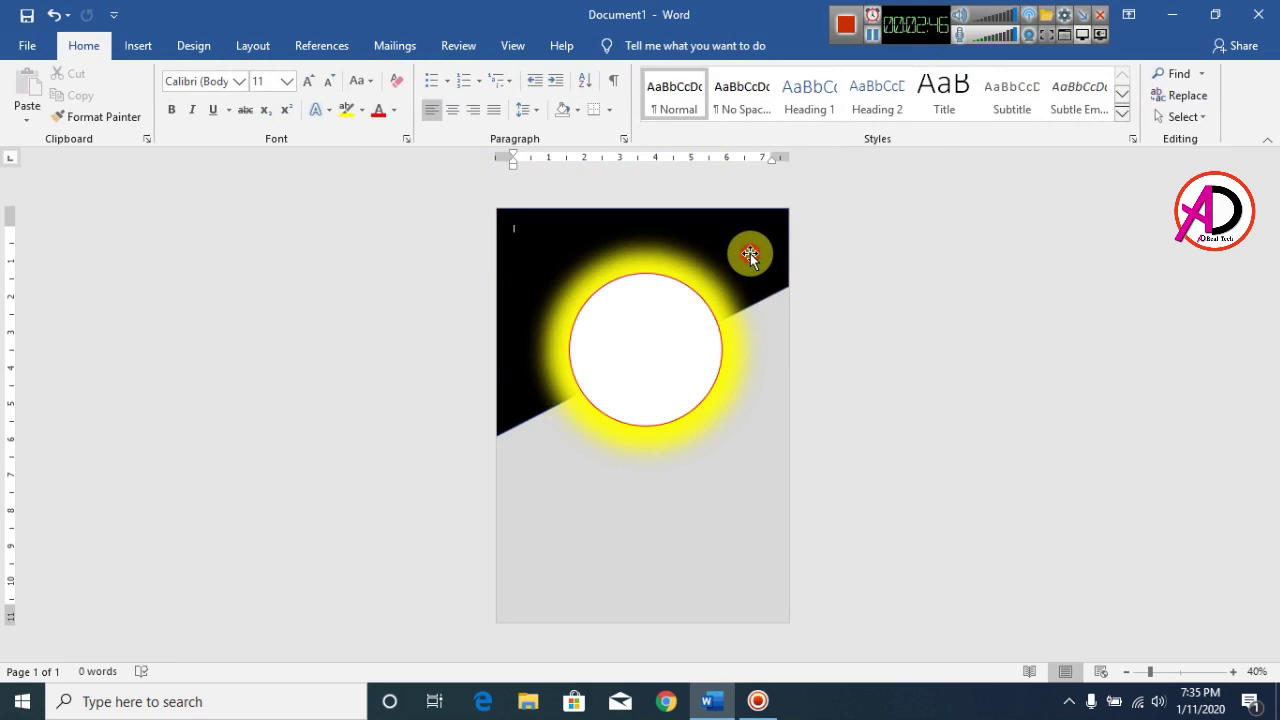
Step: Remove the outline from the black slanted shape
left_click(750, 256)
left_click(435, 95)
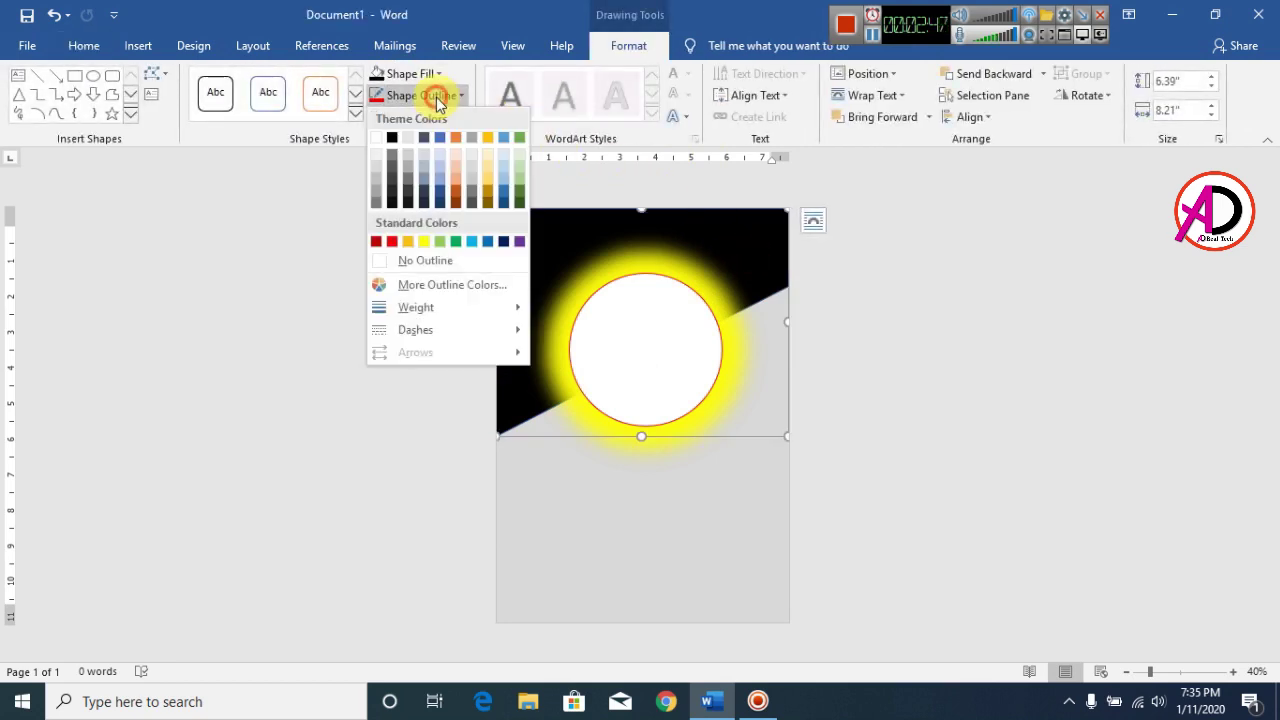
left_click(407, 267)
left_click(1083, 387)
Step: Draw a circle about 3.05" across and place it over the page's upper-left corner, partly off the page
scroll(985, 501, "up", 5)
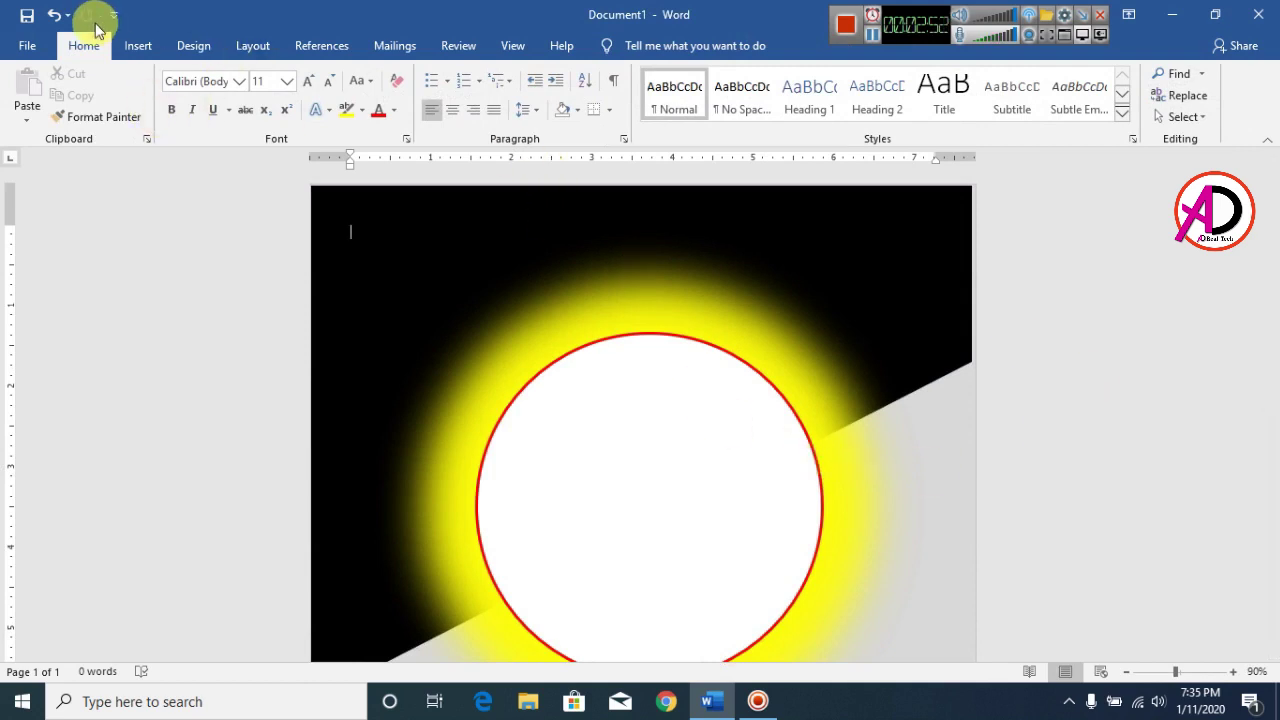
left_click(136, 47)
left_click(206, 117)
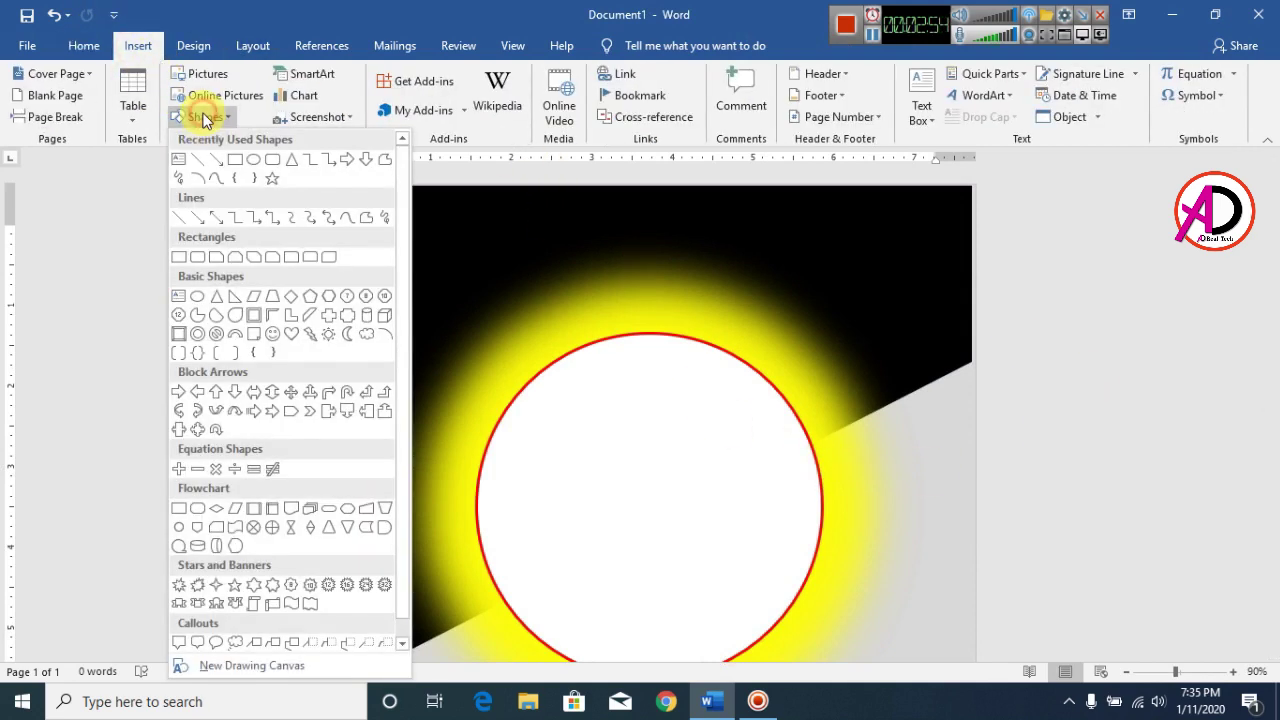
left_click(252, 168)
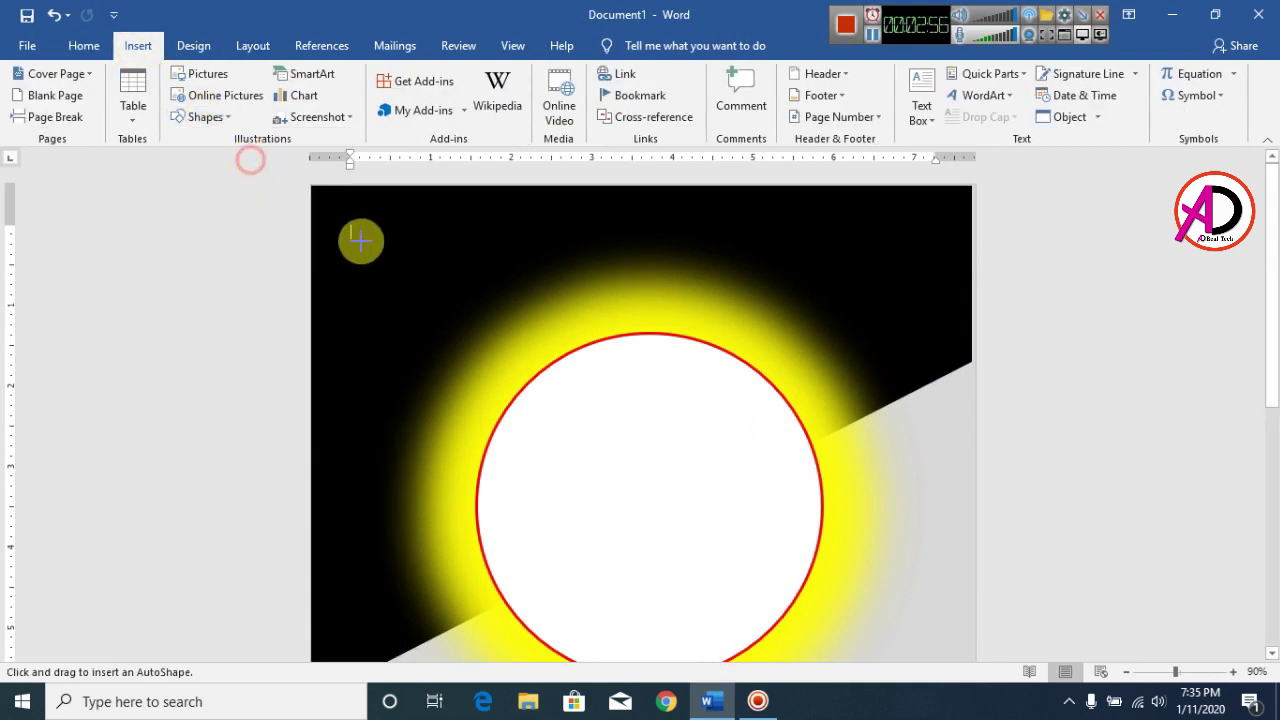
mouse_move(345, 230)
left_mouse_down()
mouse_move(534, 440)
mouse_move(563, 429)
mouse_move(534, 400)
mouse_move(589, 466)
left_mouse_up()
mouse_move(557, 423)
left_mouse_down()
mouse_move(380, 229)
mouse_move(388, 242)
left_mouse_up()
Step: Nudge the yellow soft-edged circle and the red-outlined white circle slightly down the page by the same amount
left_click(766, 352)
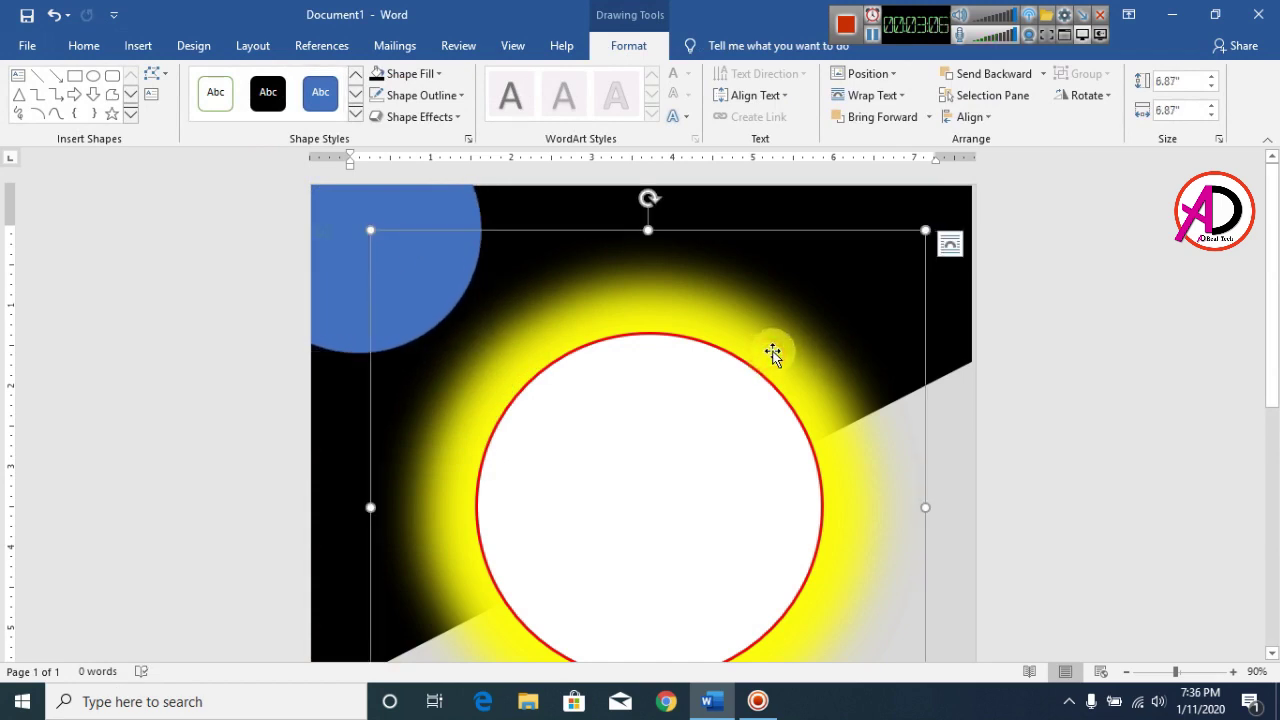
key("Down")
key("Down")
key("Down")
key("Down")
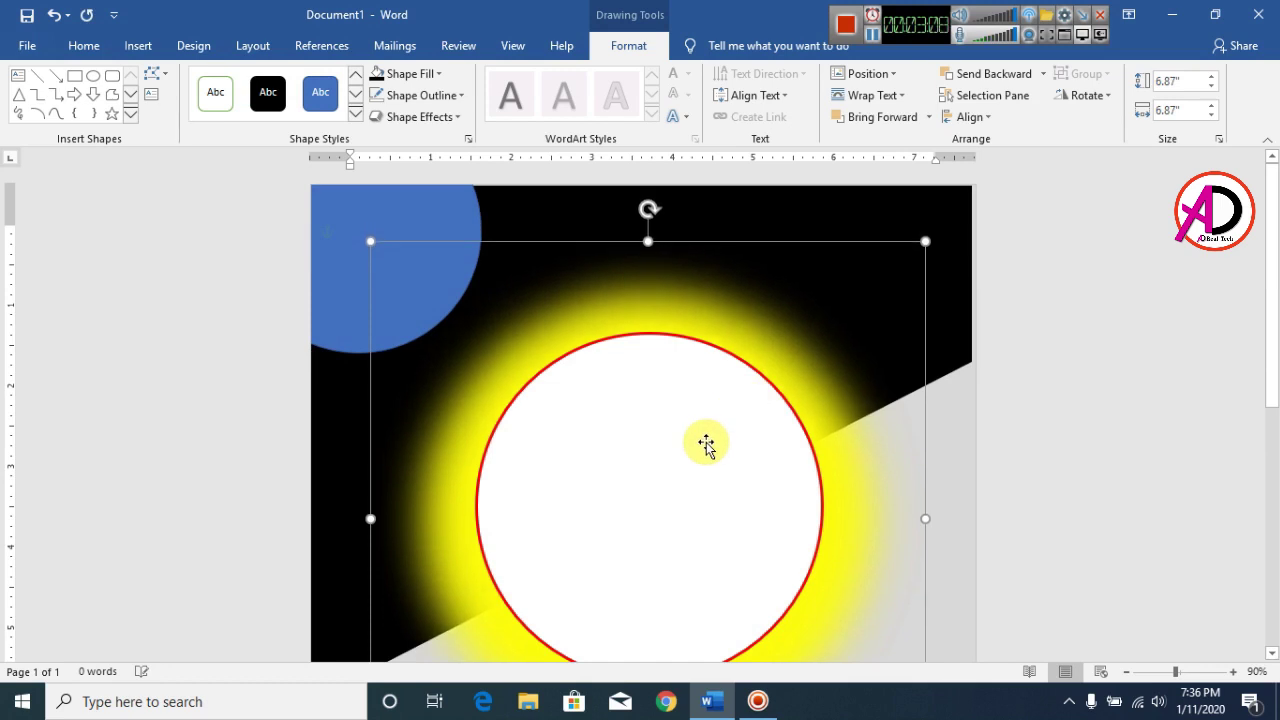
scroll(706, 444, "down", 2)
left_click(706, 440)
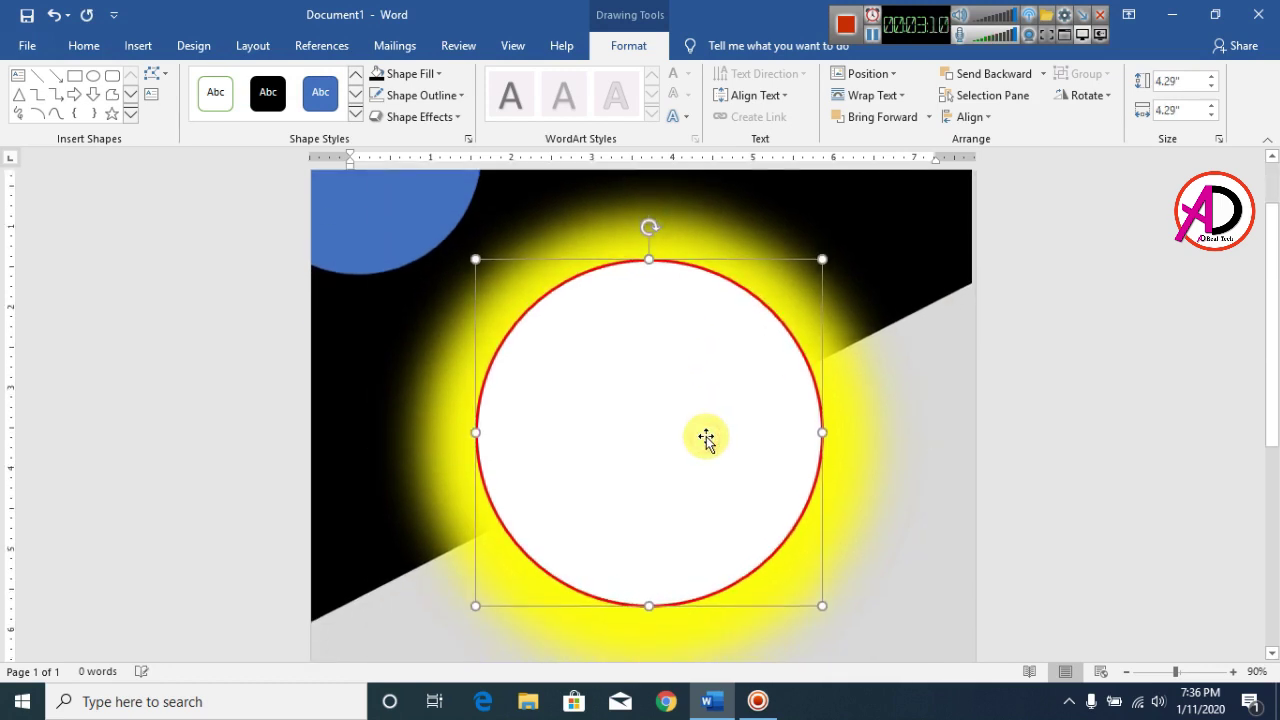
scroll(930, 443, "up", 2)
scroll(930, 443, "down", 5)
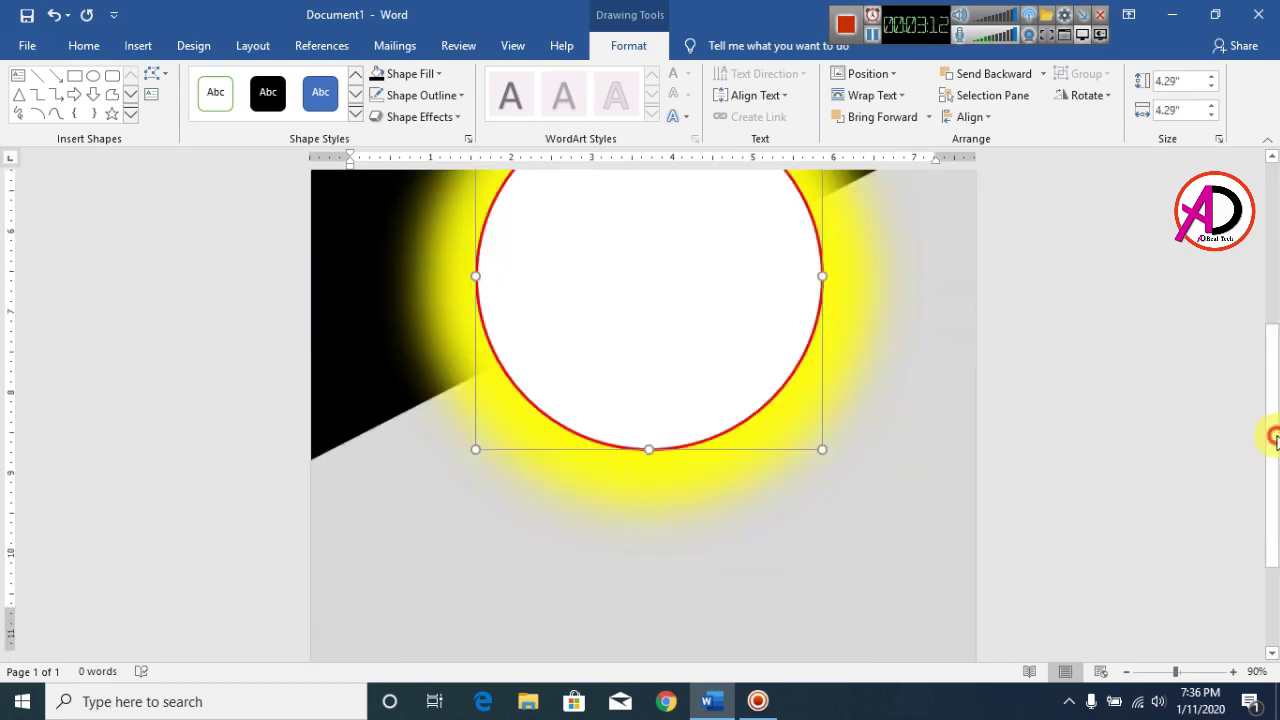
scroll(851, 523, "up", 5)
left_click(790, 507)
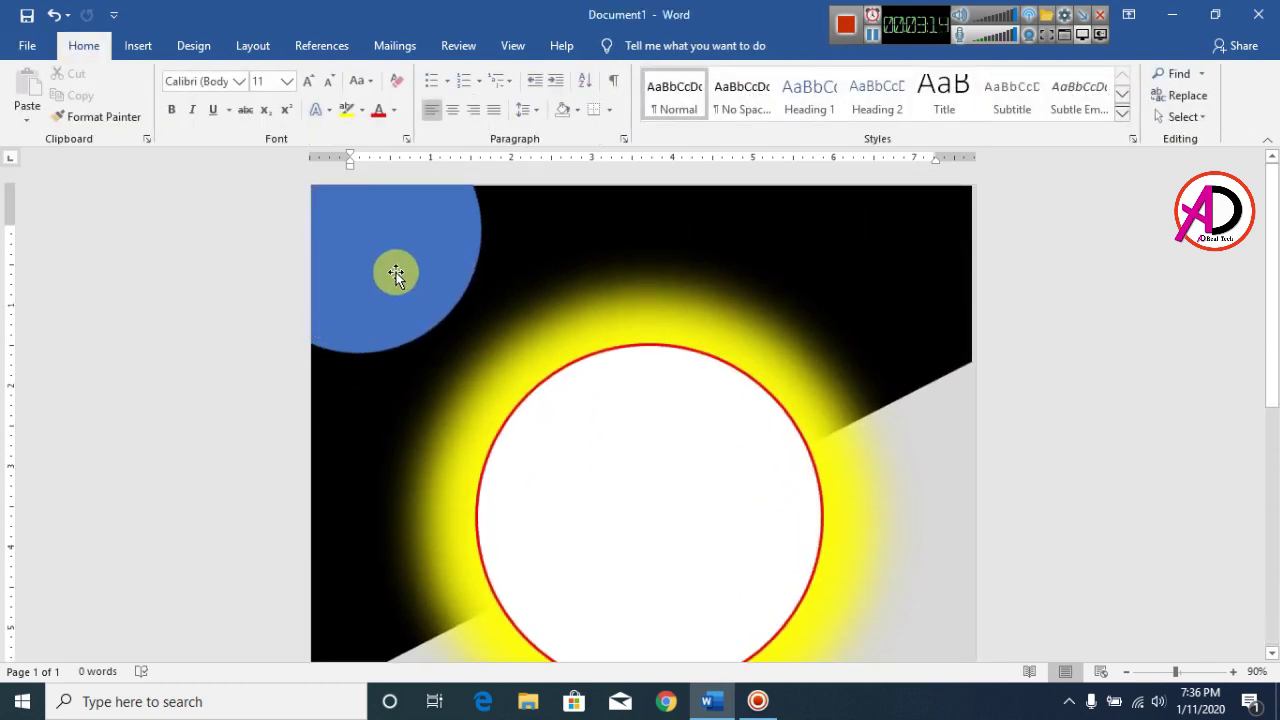
Step: Fill the blue corner circle with white and remove its outline
left_click(394, 271)
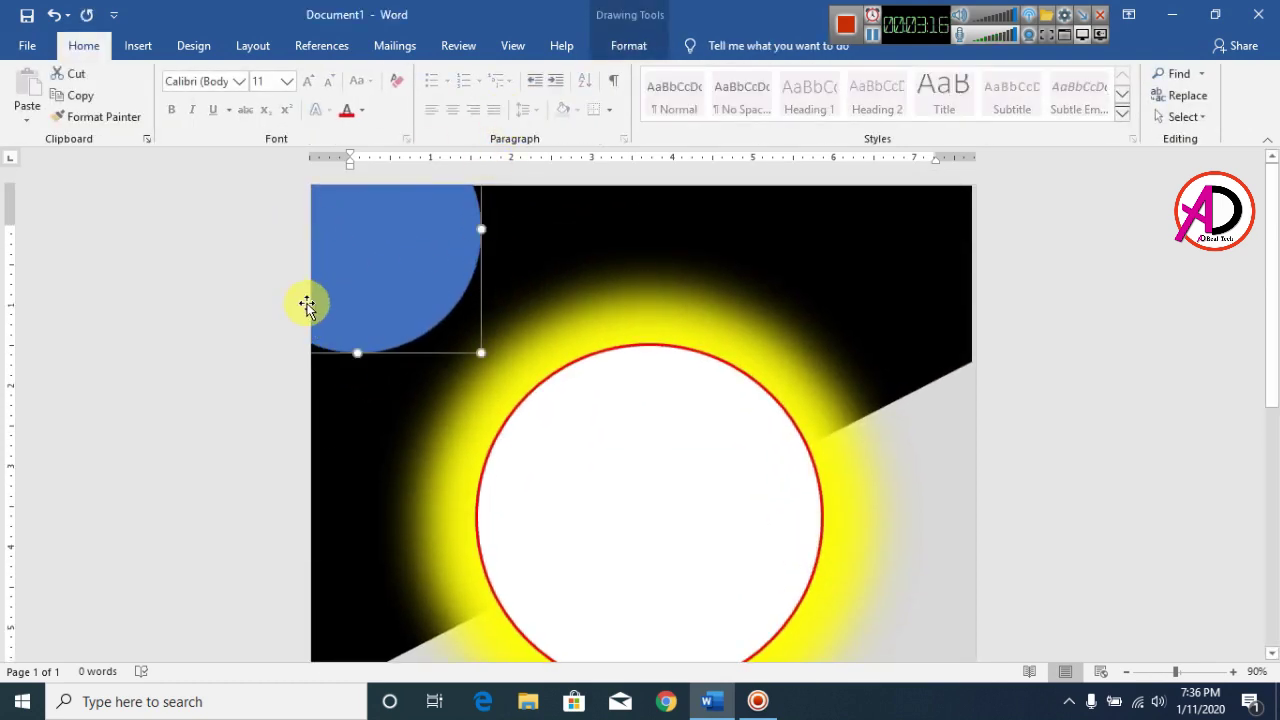
left_click(641, 46)
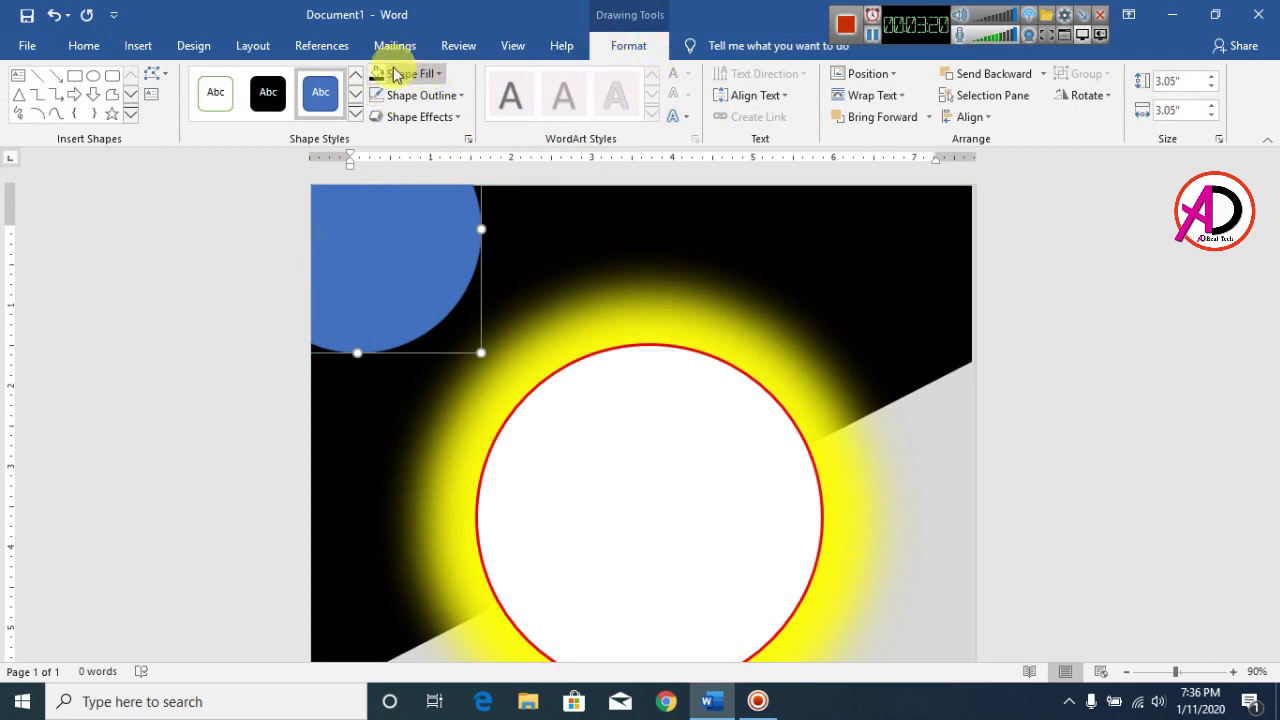
left_click(426, 76)
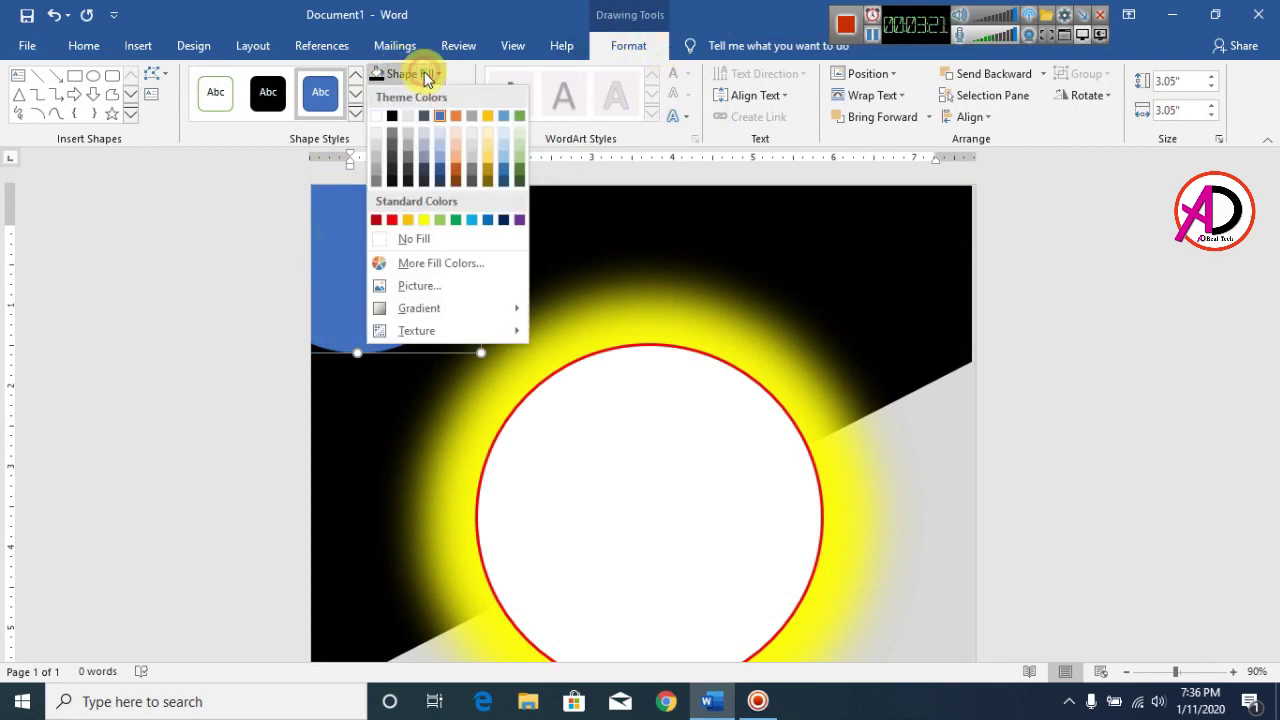
left_click(377, 119)
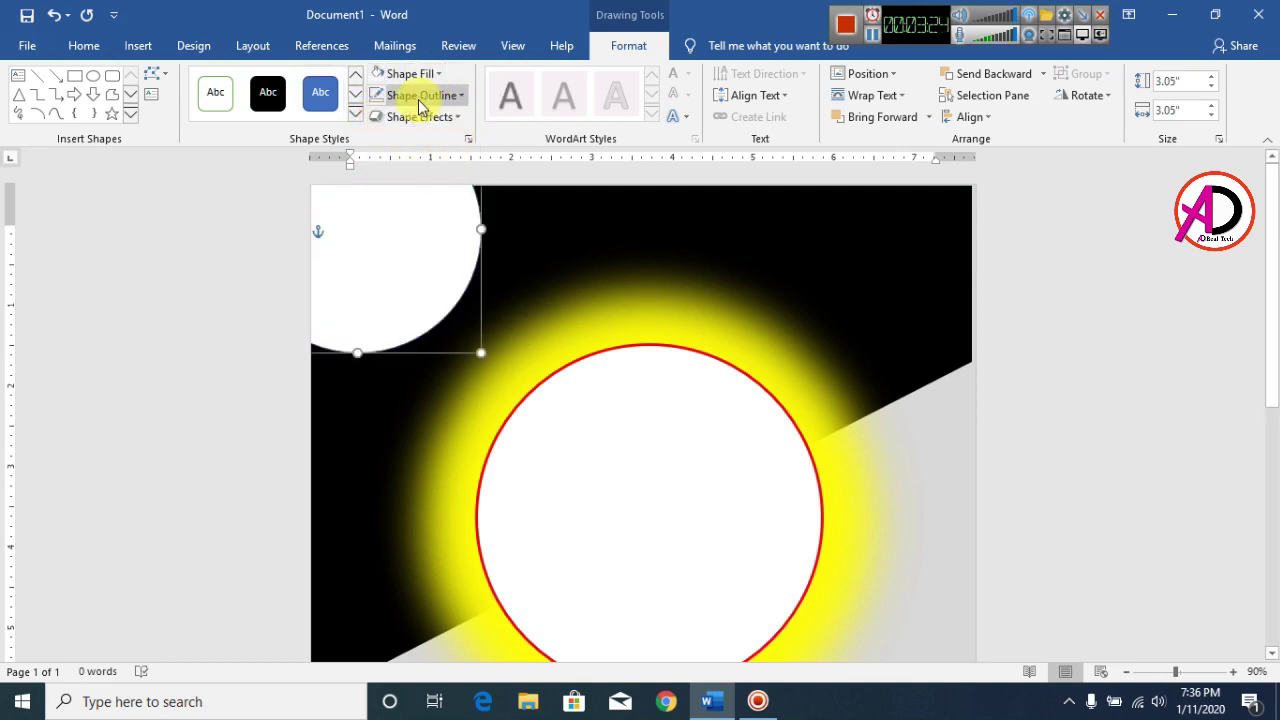
left_click(418, 95)
left_click(424, 258)
left_click(1137, 423)
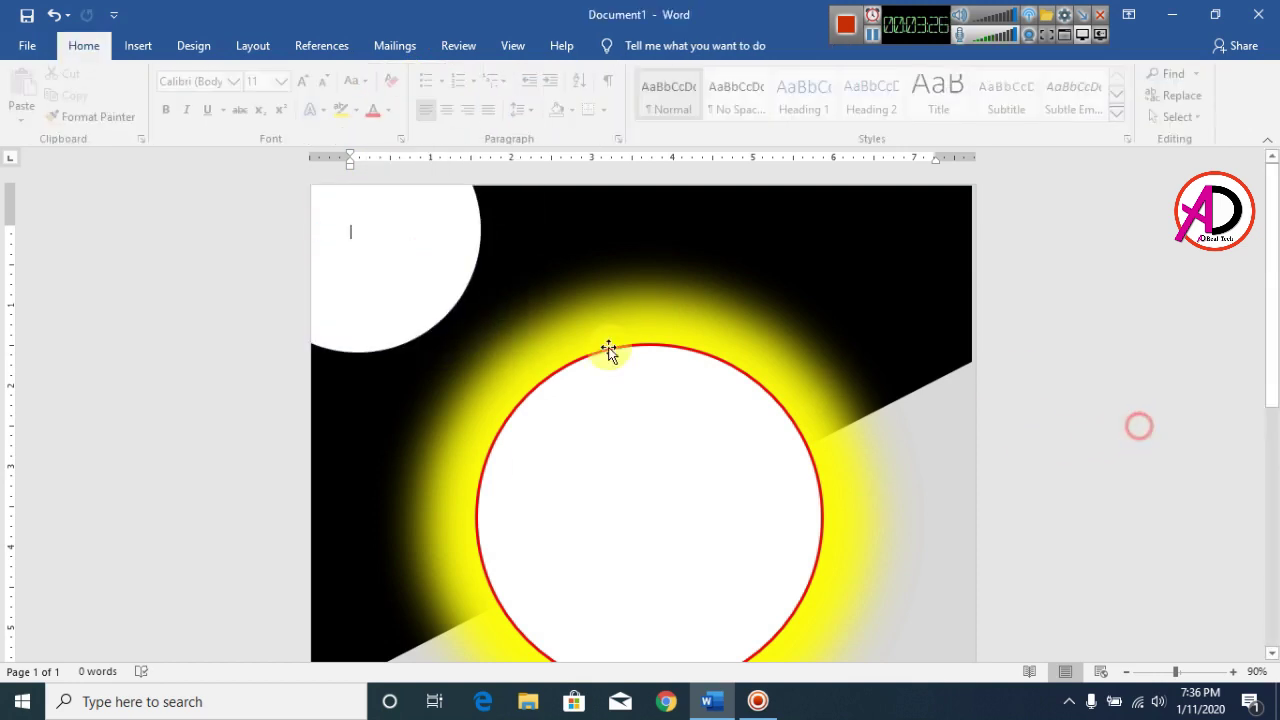
Step: Insert the picture 1725-Honda-Logo from the Desktop folder
left_click(143, 47)
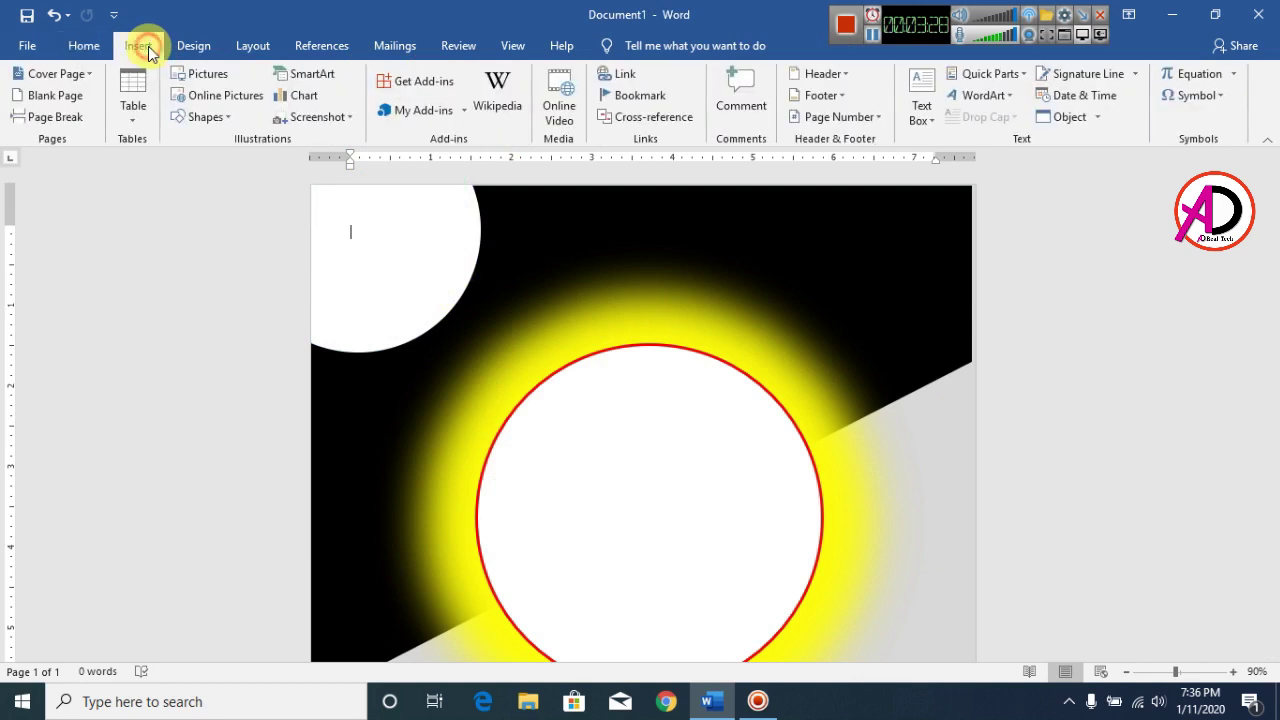
left_click(210, 77)
left_click(76, 101)
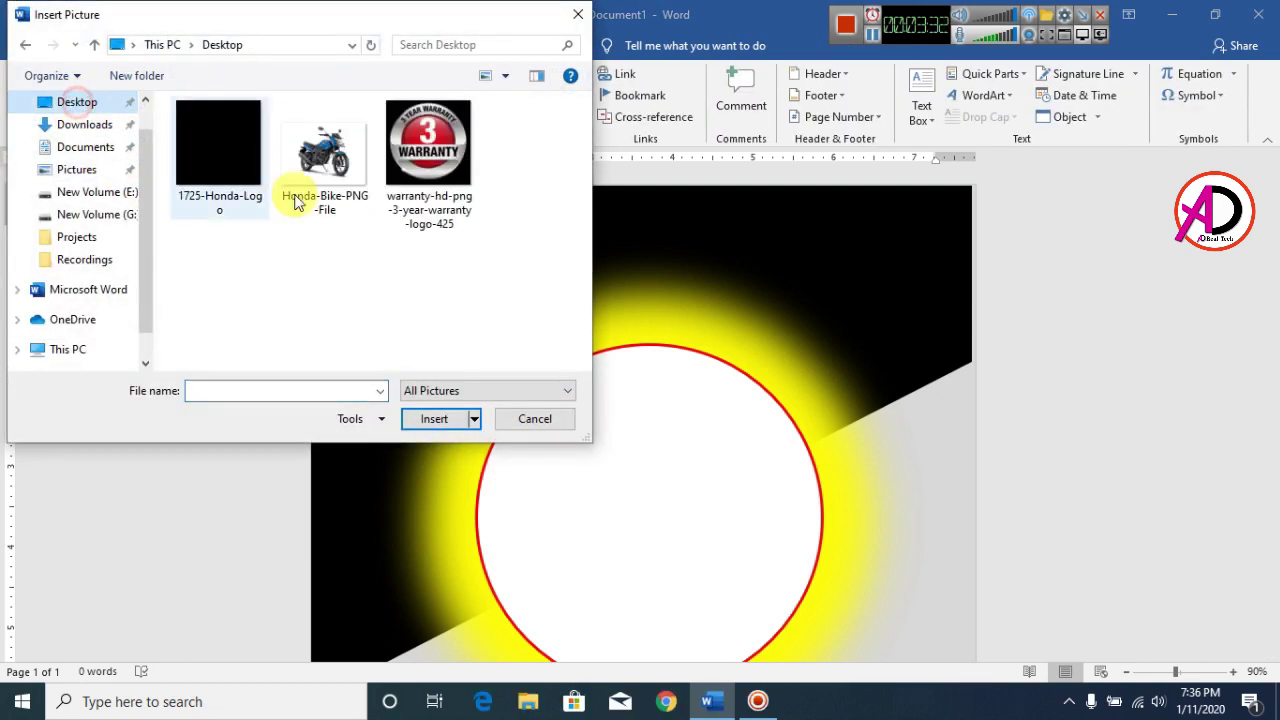
left_click(210, 145)
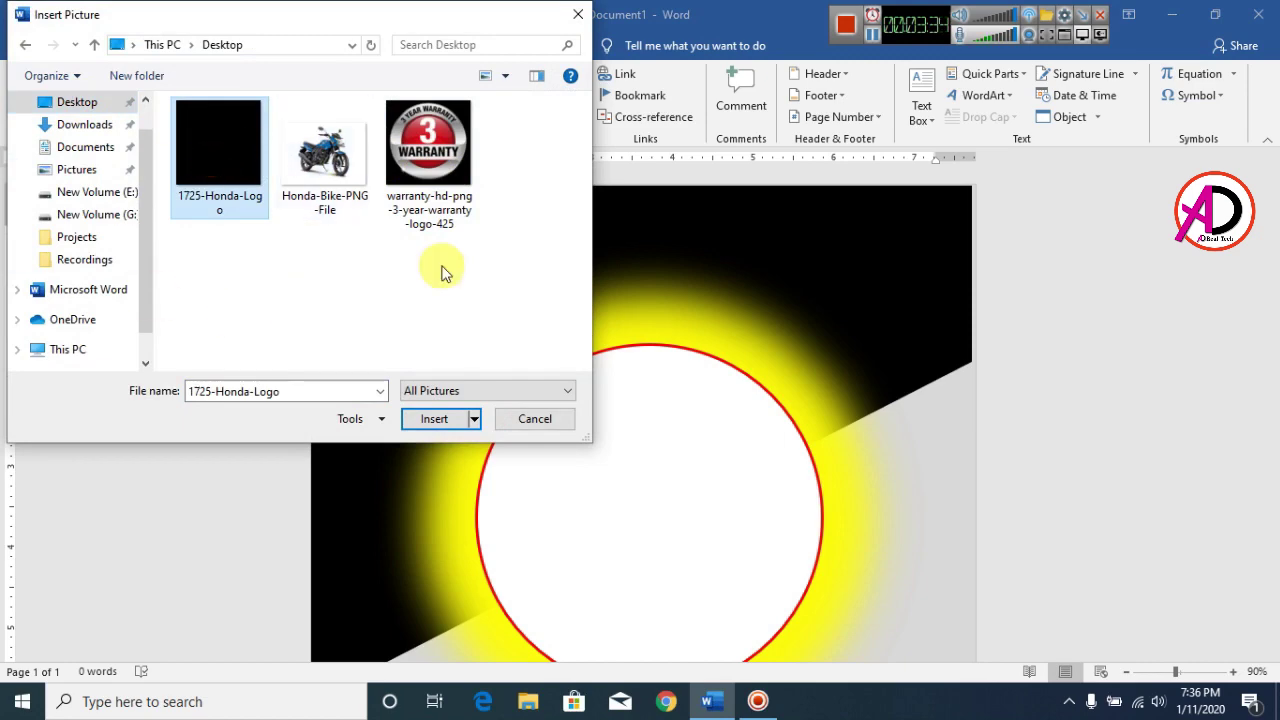
left_click(435, 419)
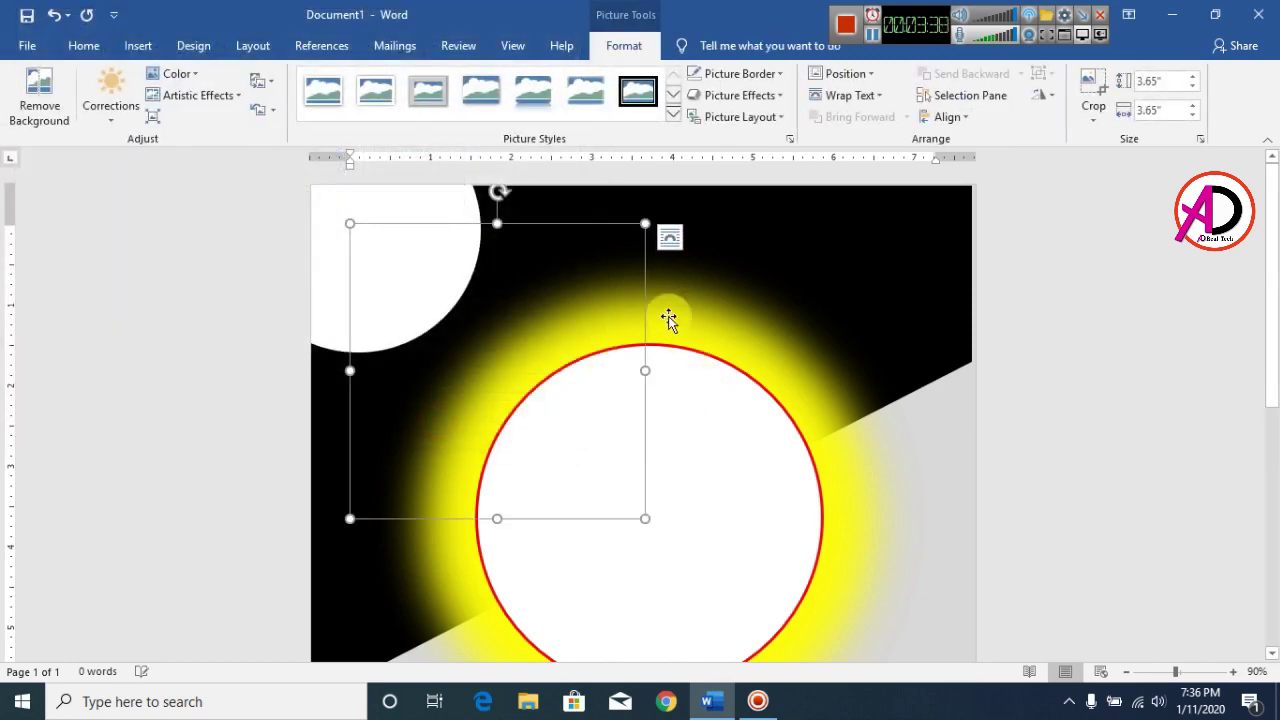
Step: Set the Honda logo's text wrapping so it floats over the shapes, and shrink it to fit inside the white corner circle
left_click(840, 95)
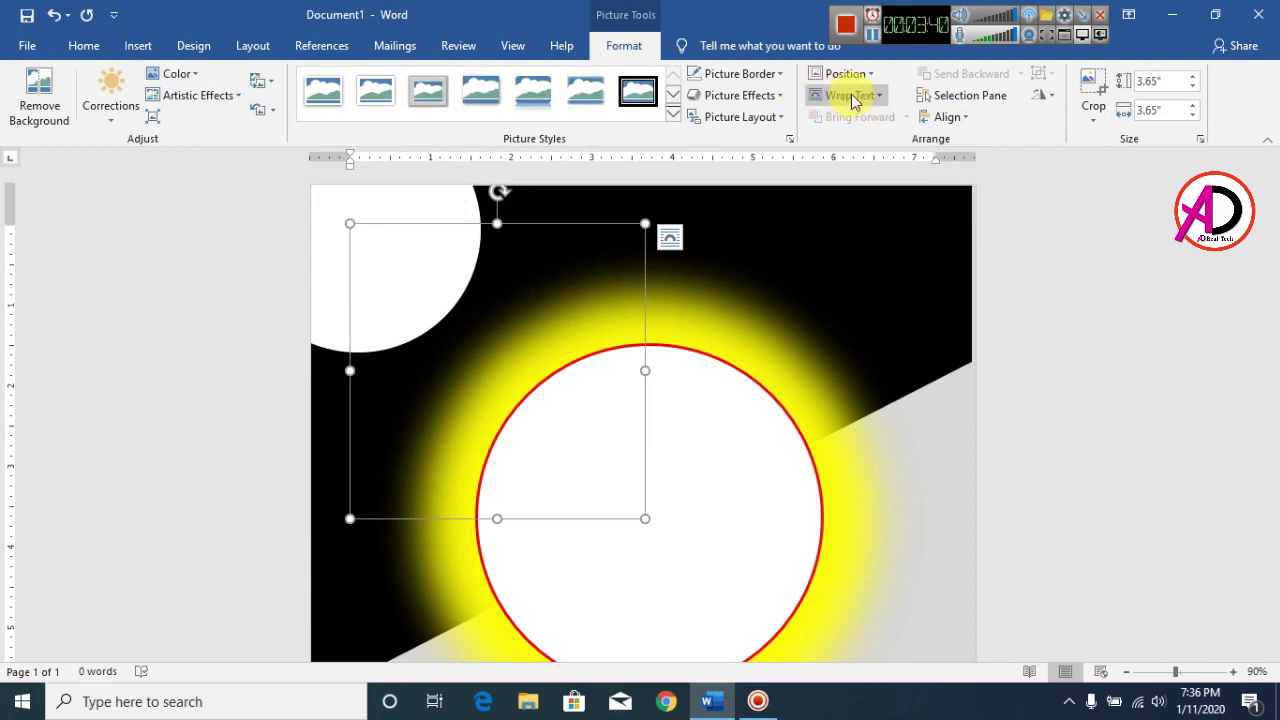
left_click(866, 256)
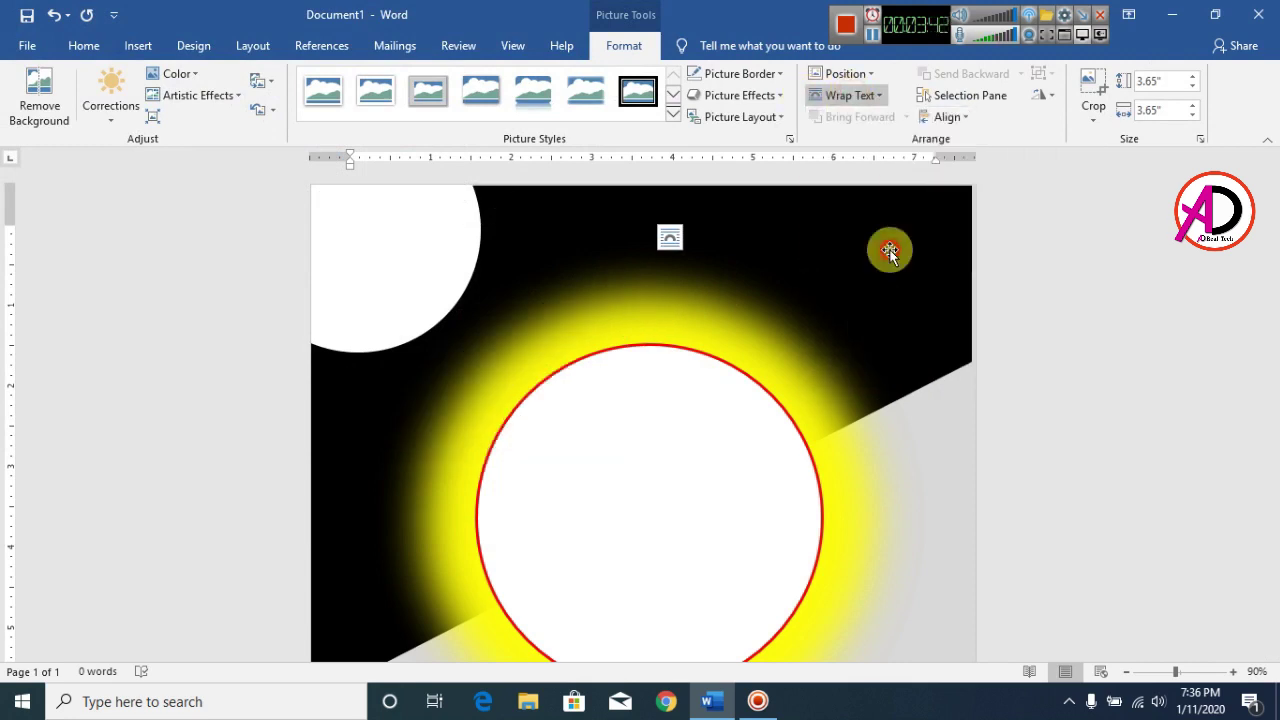
left_click_drag(643, 518, 376, 248)
left_click(1104, 407)
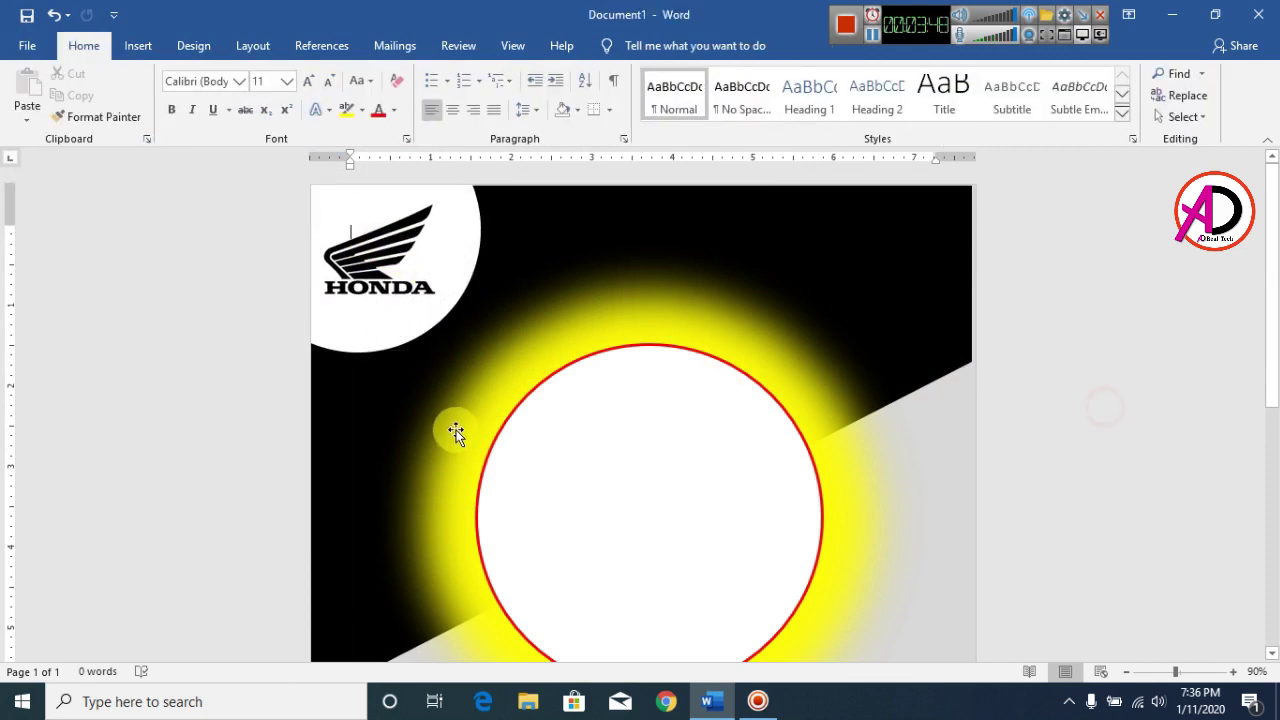
Step: Draw a rounded rectangle about 0.91" high and 5.9" wide across the page's black upper area, starting at the corner circle's edge
scroll(723, 543, "down", 6)
scroll(723, 543, "up", 3)
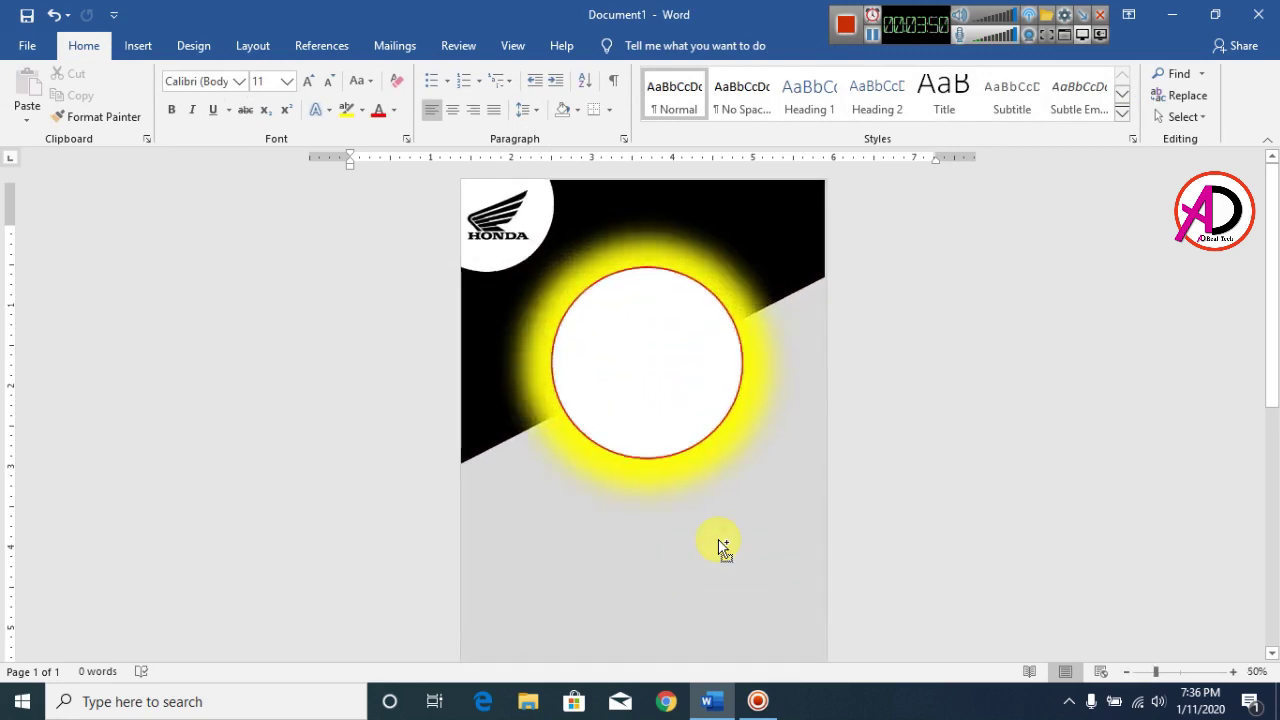
scroll(782, 500, "up", 2)
scroll(777, 525, "down", 2)
scroll(777, 525, "up", 1)
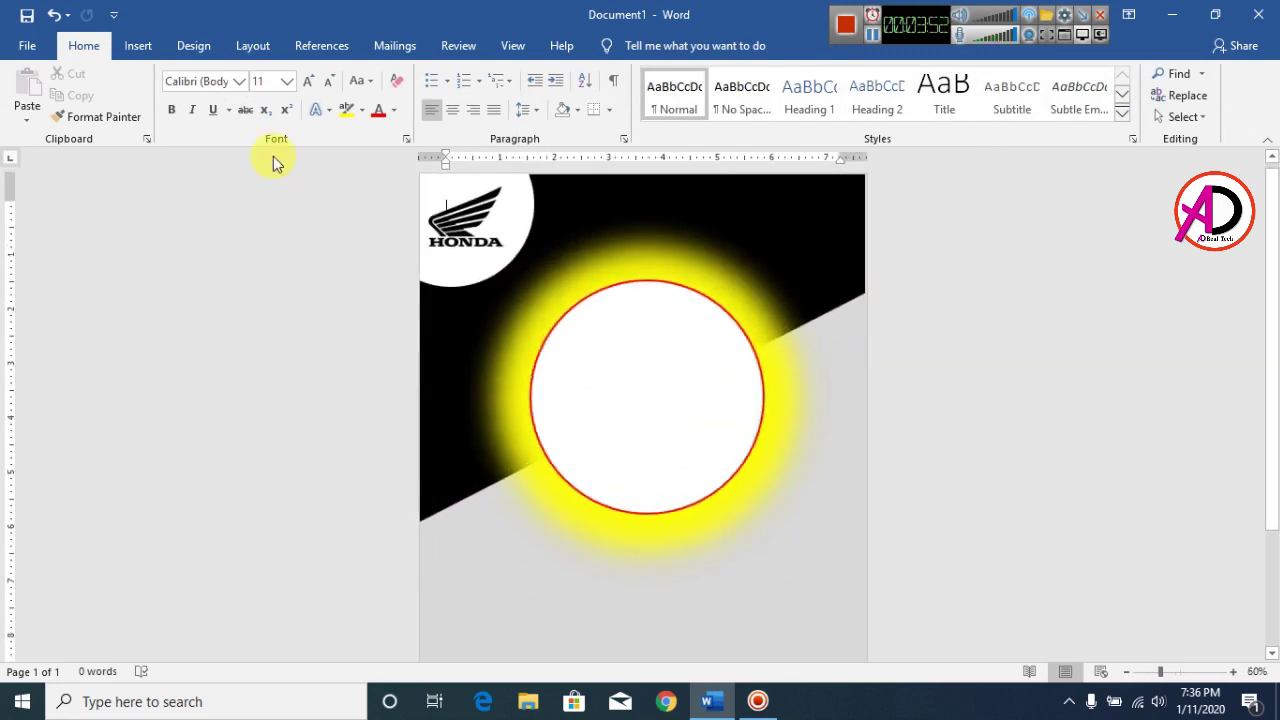
left_click(138, 46)
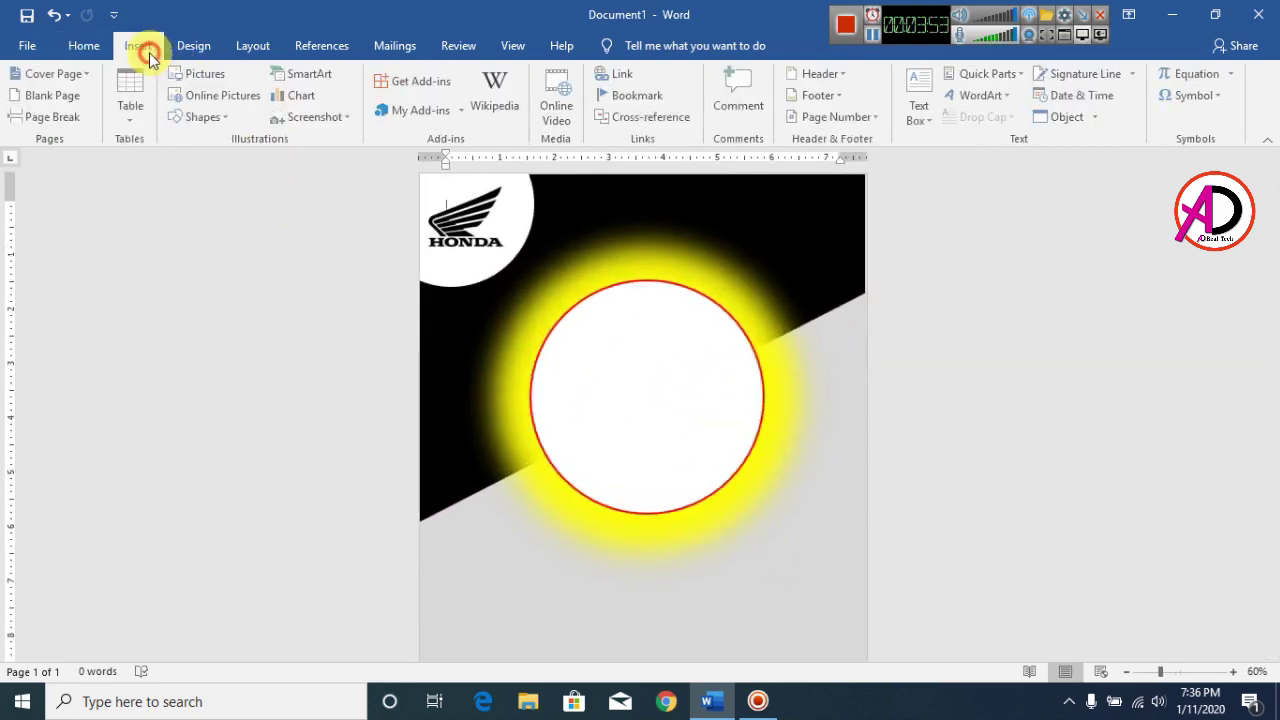
left_click(219, 118)
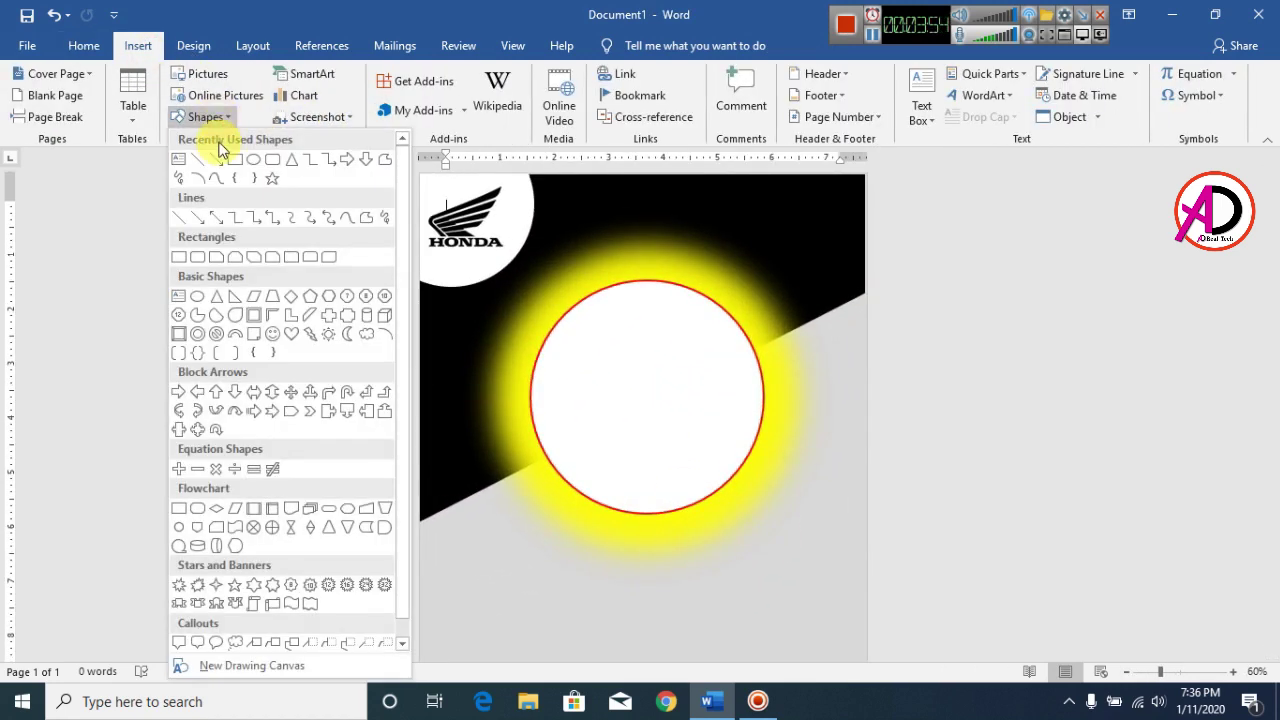
left_click(272, 161)
scroll(533, 263, "up", 1)
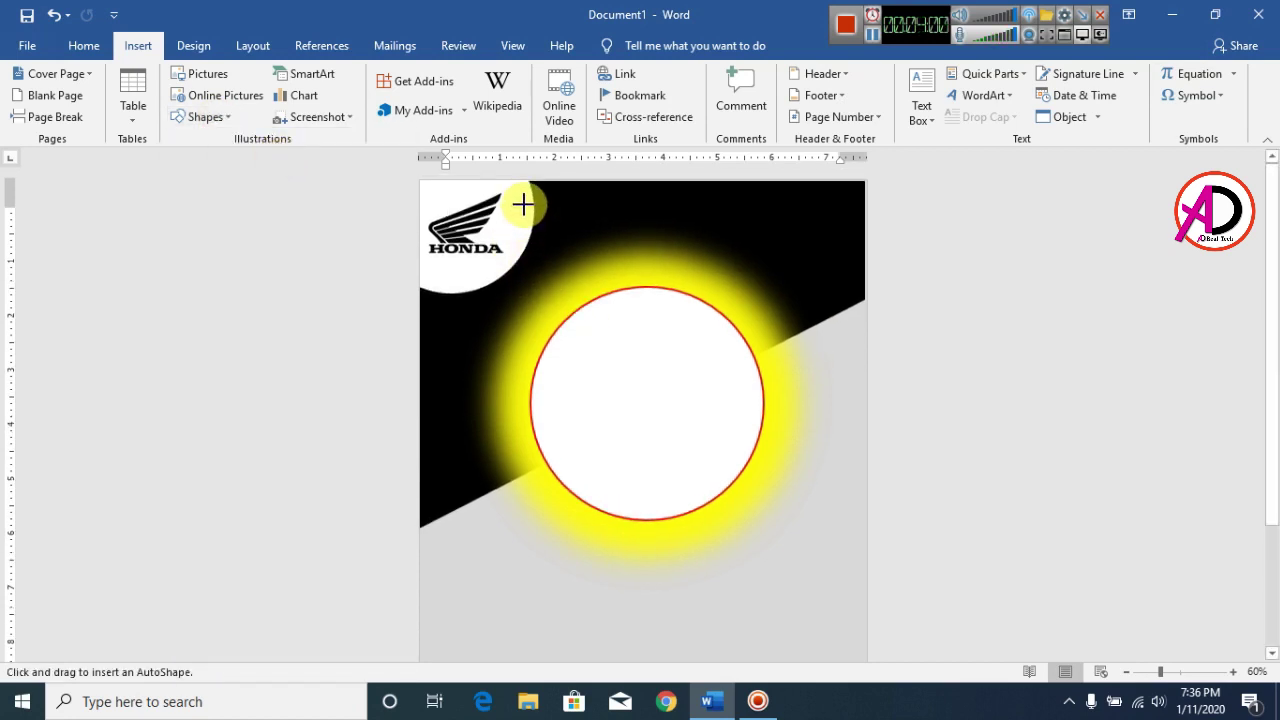
left_click_drag(522, 195, 846, 241)
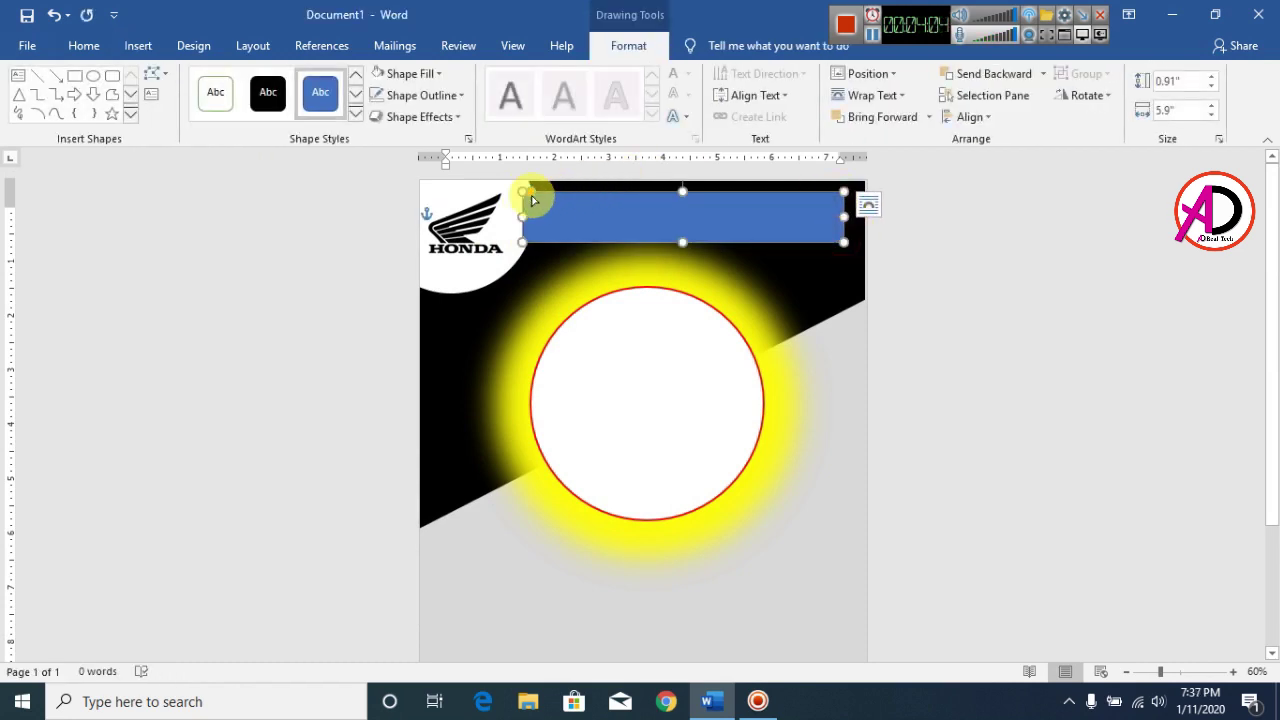
Step: Fully round the bar's ends, fill it white without an outline, and join it to the corner circle behind the Honda logo
mouse_move(532, 198)
left_mouse_down()
mouse_move(558, 195)
mouse_move(561, 213)
mouse_move(529, 215)
left_mouse_up()
left_click(378, 78)
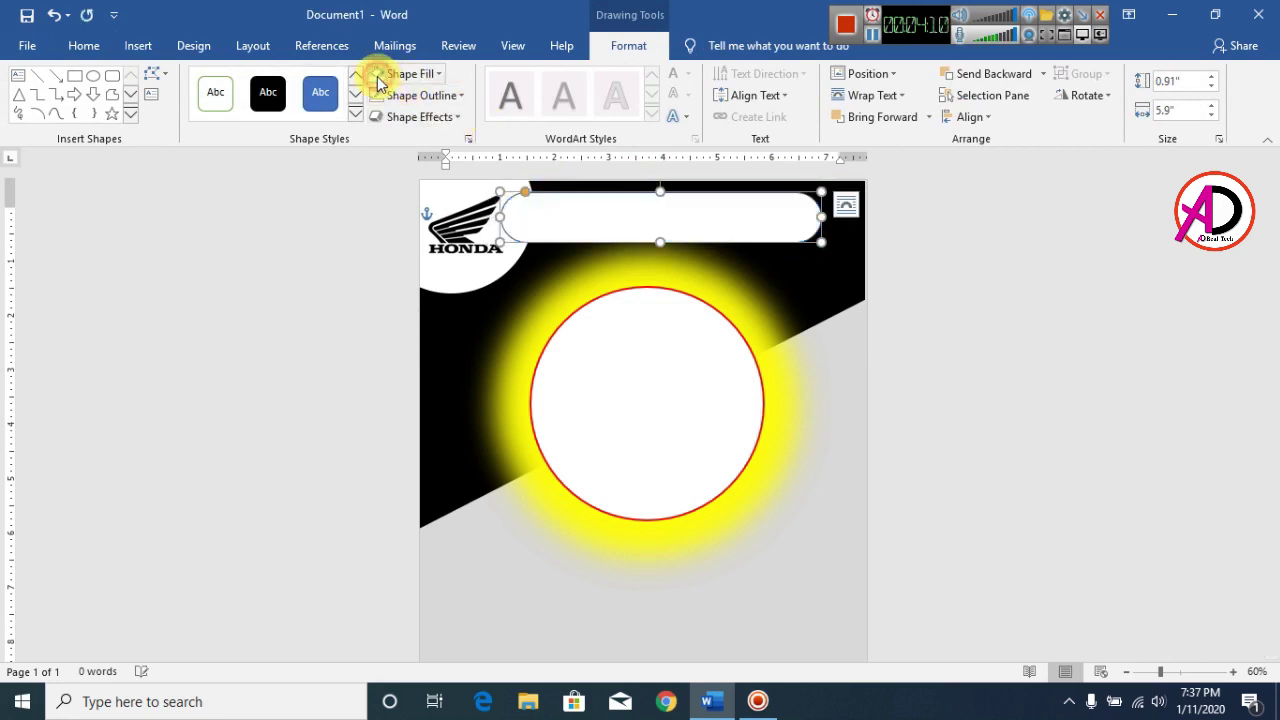
left_click(986, 300)
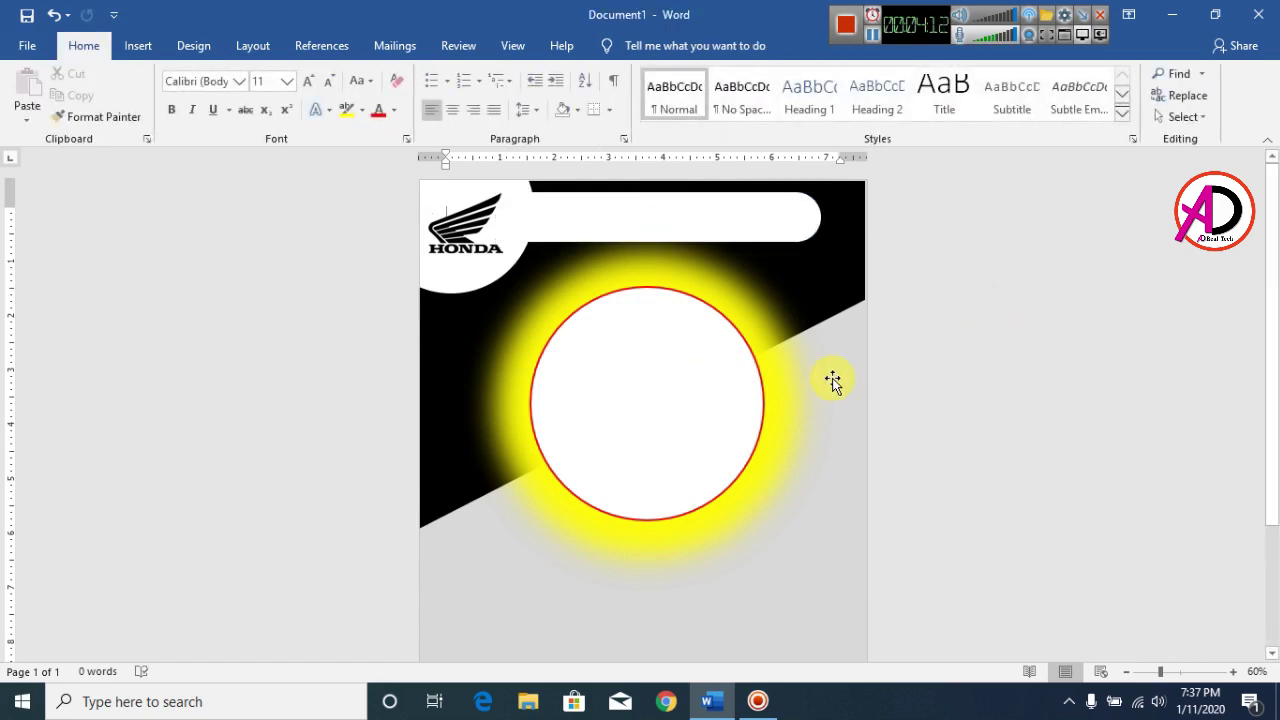
Step: Tilt the blue parallelogram below the circle counterclockwise until its short ends stand vertical, and nudge it up slightly
scroll(834, 391, "down", 4)
scroll(837, 510, "up", 3)
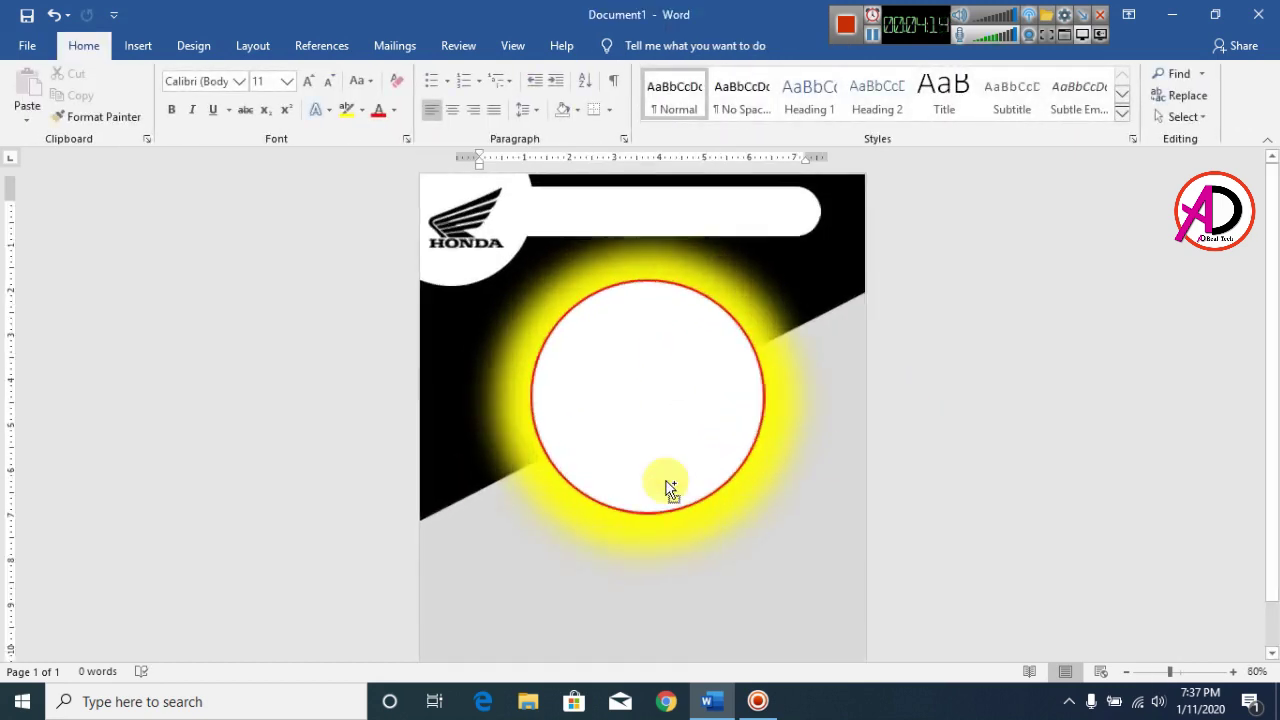
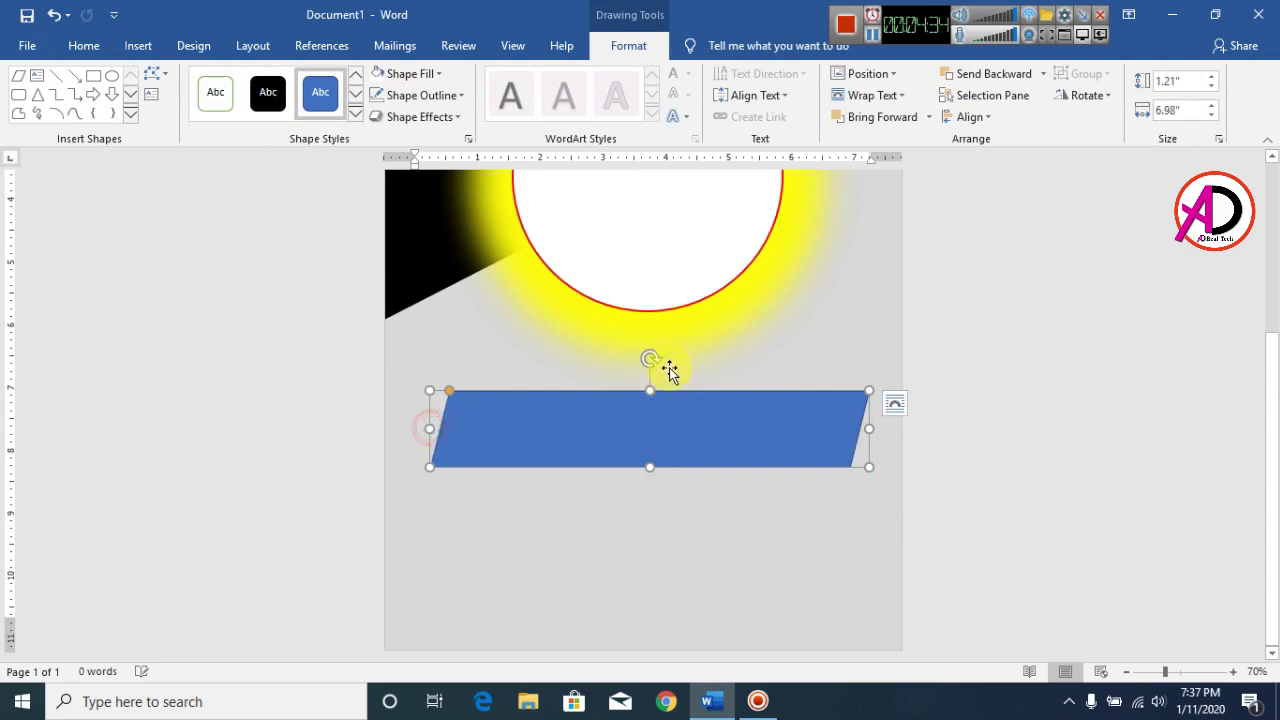
left_click_drag(651, 357, 634, 347)
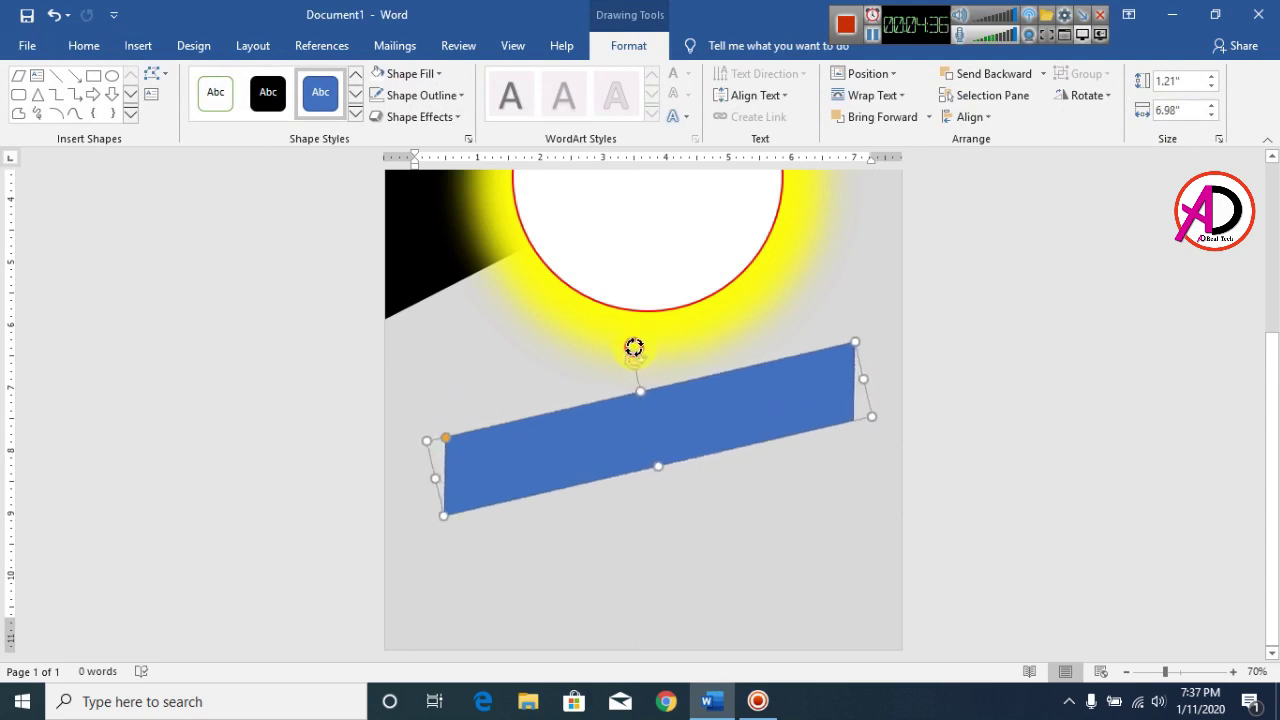
left_click_drag(655, 404, 655, 396)
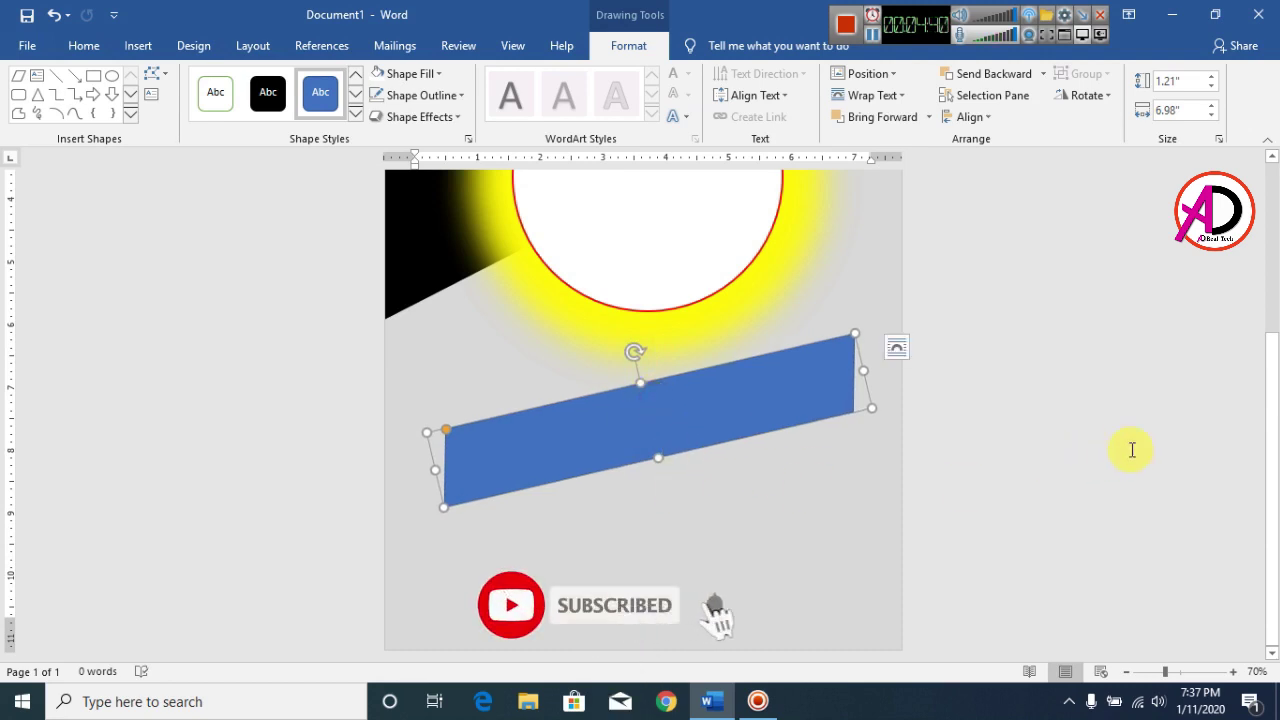
left_click(929, 463)
Step: Duplicate the tilted blue parallelogram and place the copy just below the original
scroll(757, 470, "down", 3)
scroll(757, 470, "down", 1)
left_click(660, 423)
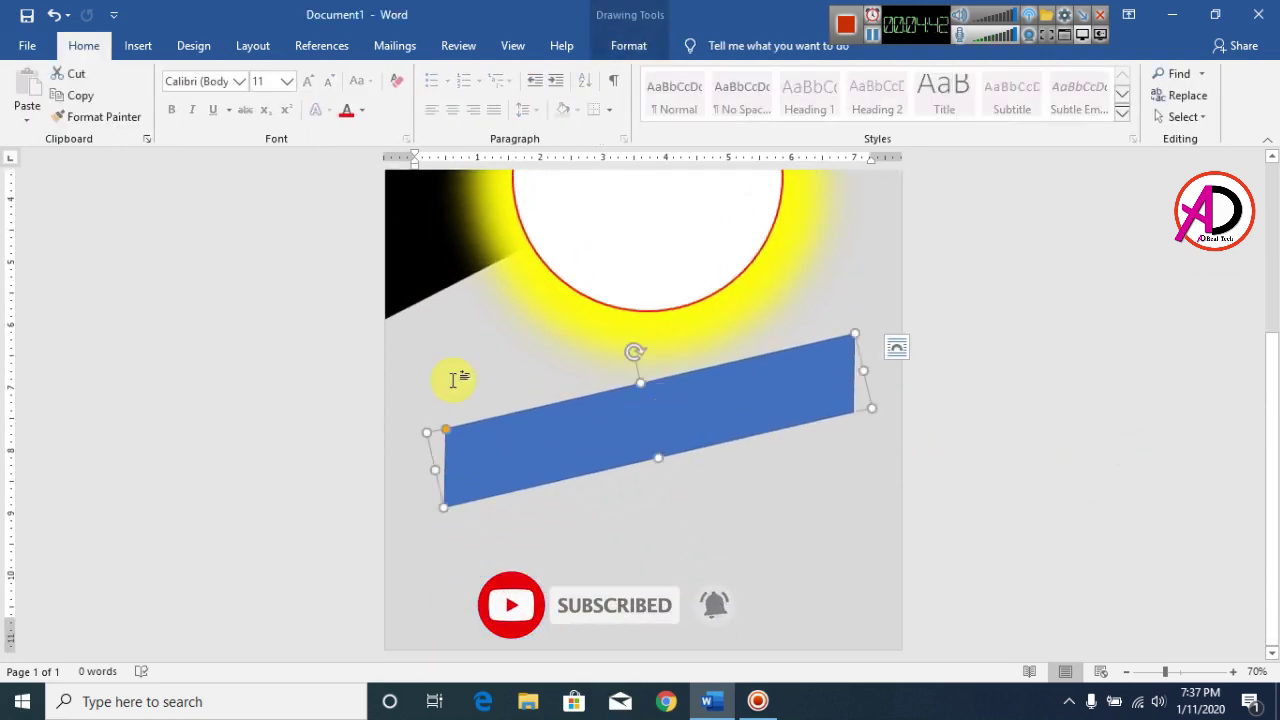
left_click_drag(593, 440, 720, 488)
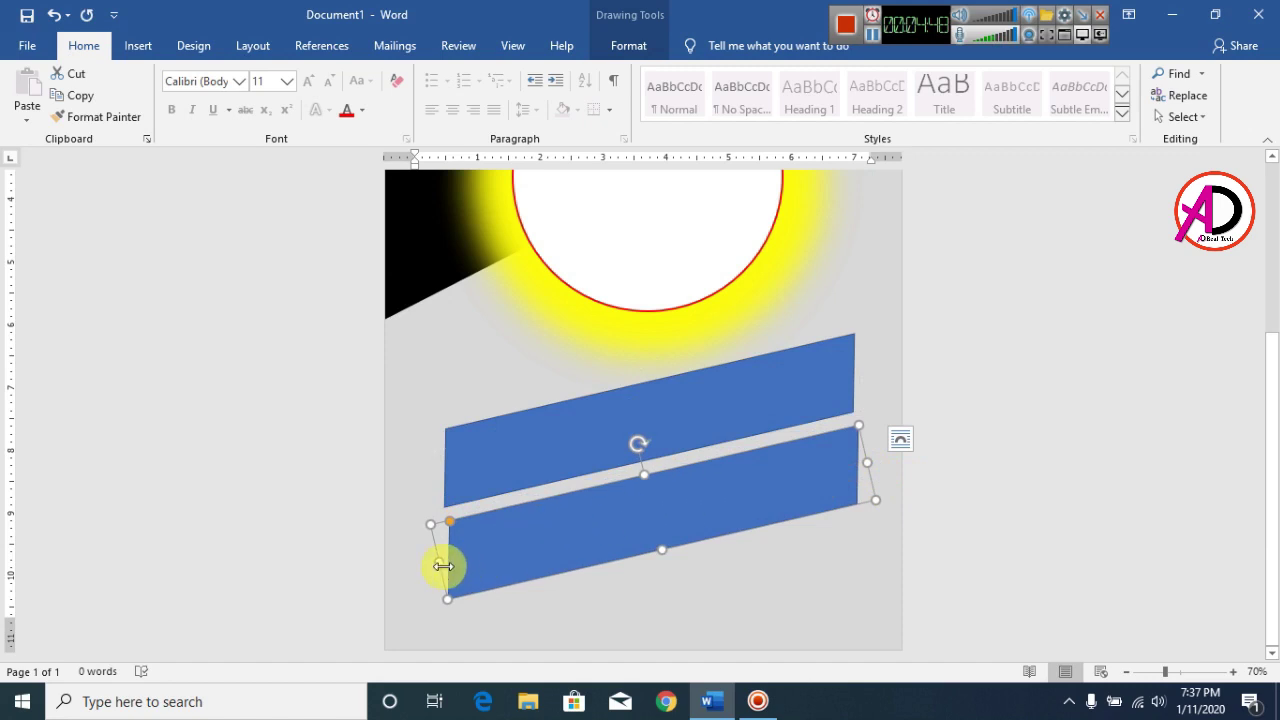
Step: Shorten the lower parallelogram from its left end and move it slightly down to widen the gap between the bars
left_click_drag(438, 567, 500, 554)
left_click_drag(663, 526, 660, 546)
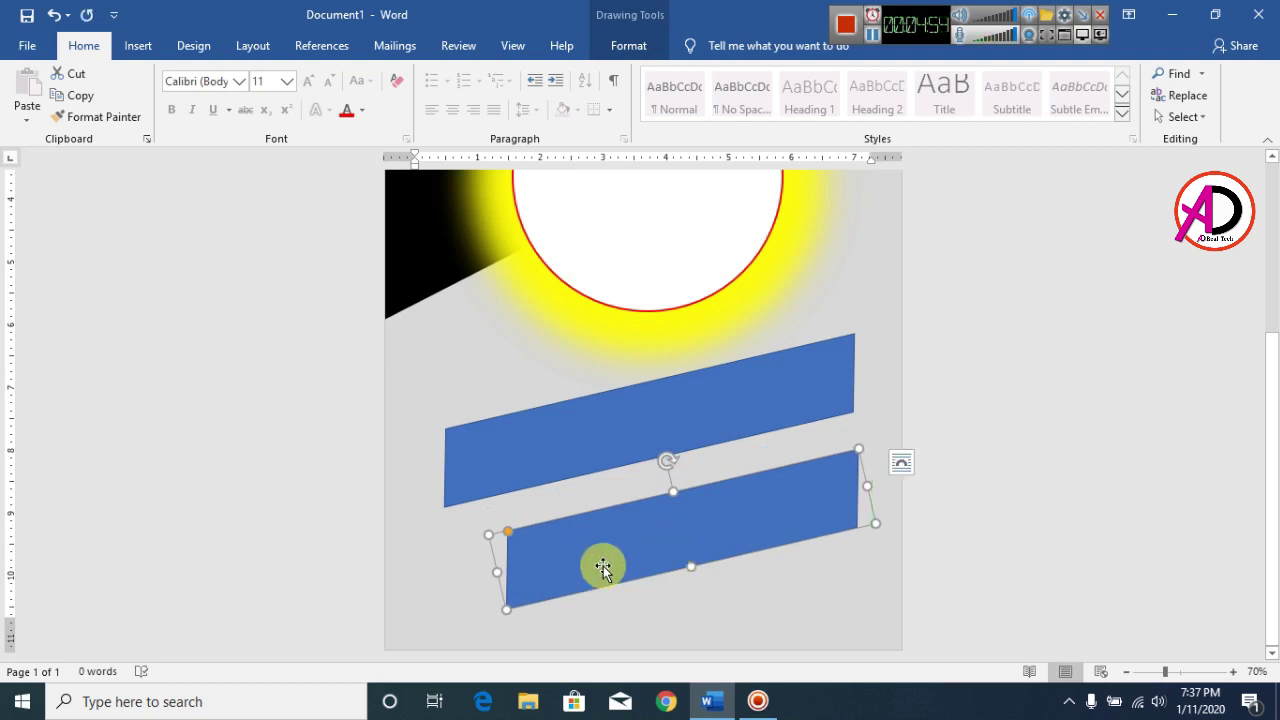
left_click_drag(493, 572, 504, 570)
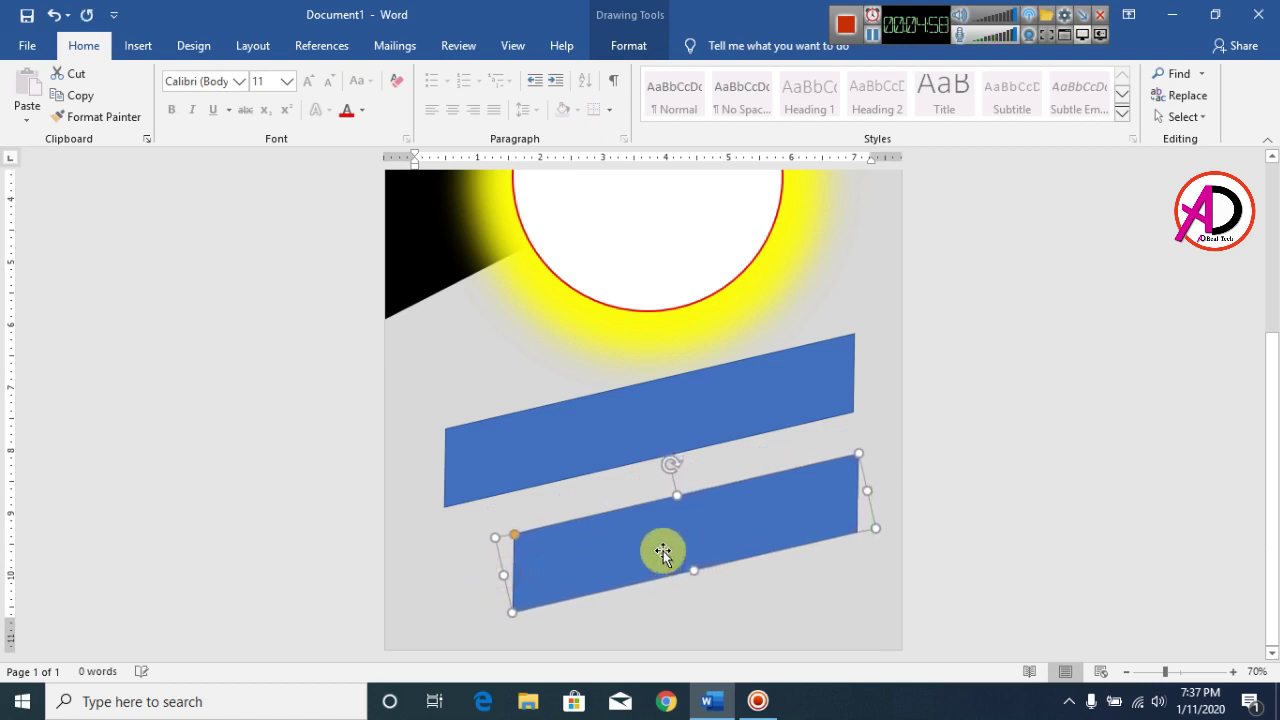
left_click_drag(663, 553, 663, 557)
left_click(1042, 411)
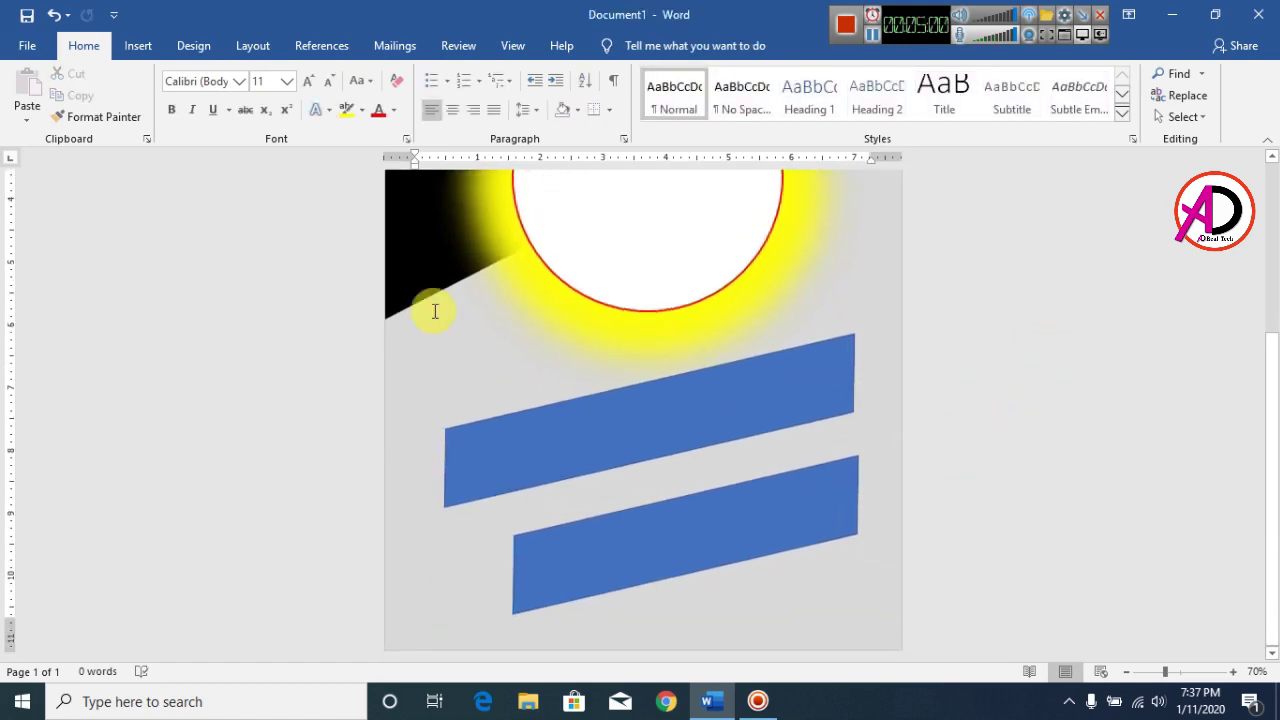
Step: Draw a closed freeform fold about 0.82" by 6.13" connecting the upper bar's lower-left corner to the lower bar's upper-right corner
left_click(568, 421)
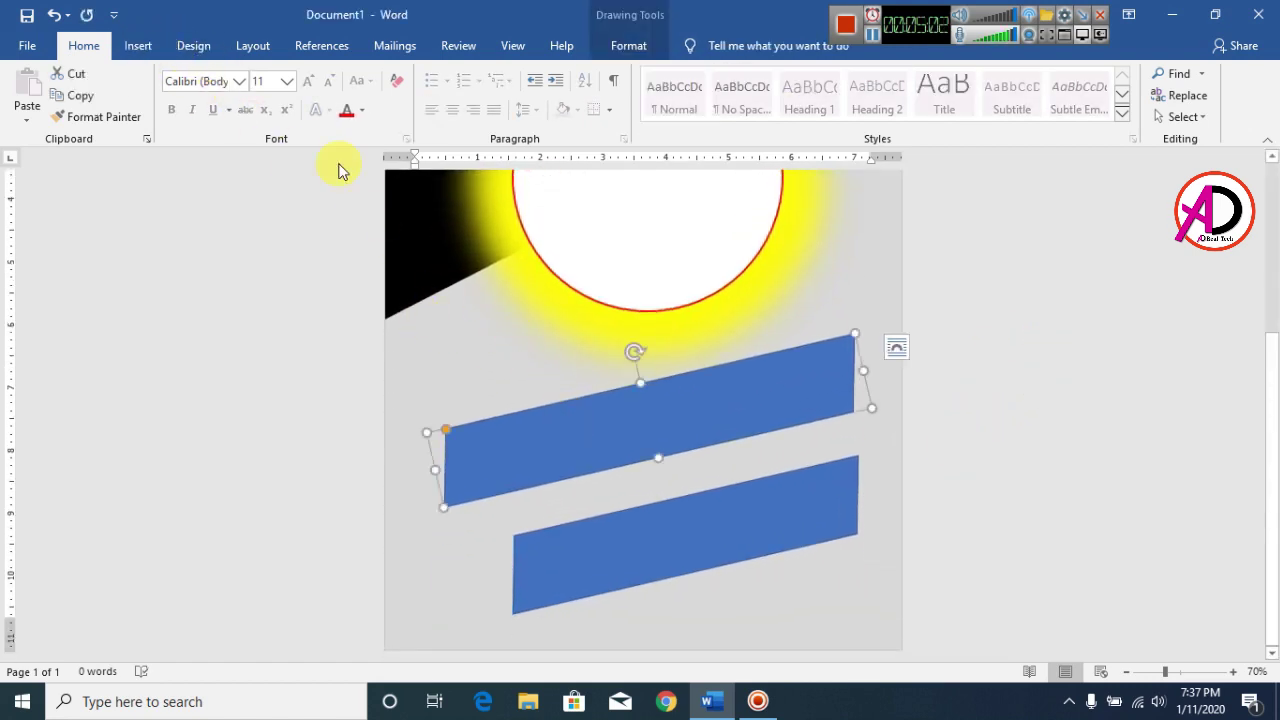
left_click(138, 45)
left_click(203, 118)
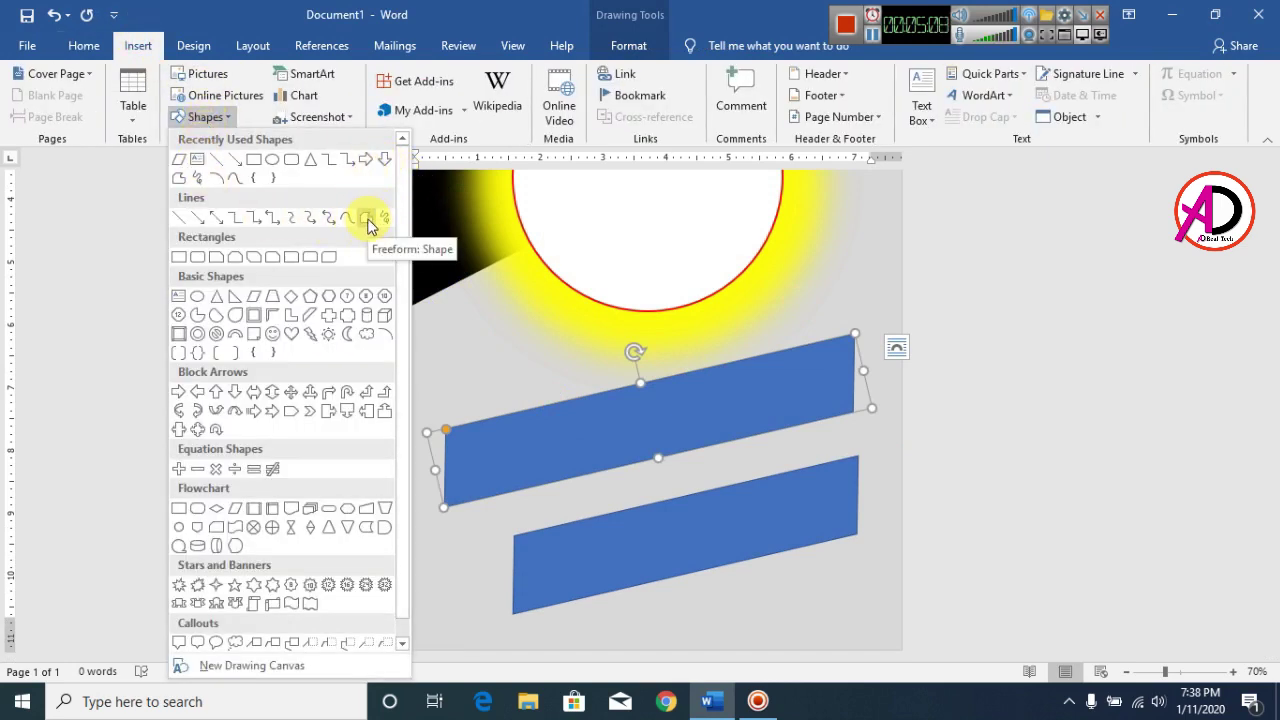
left_click(367, 219)
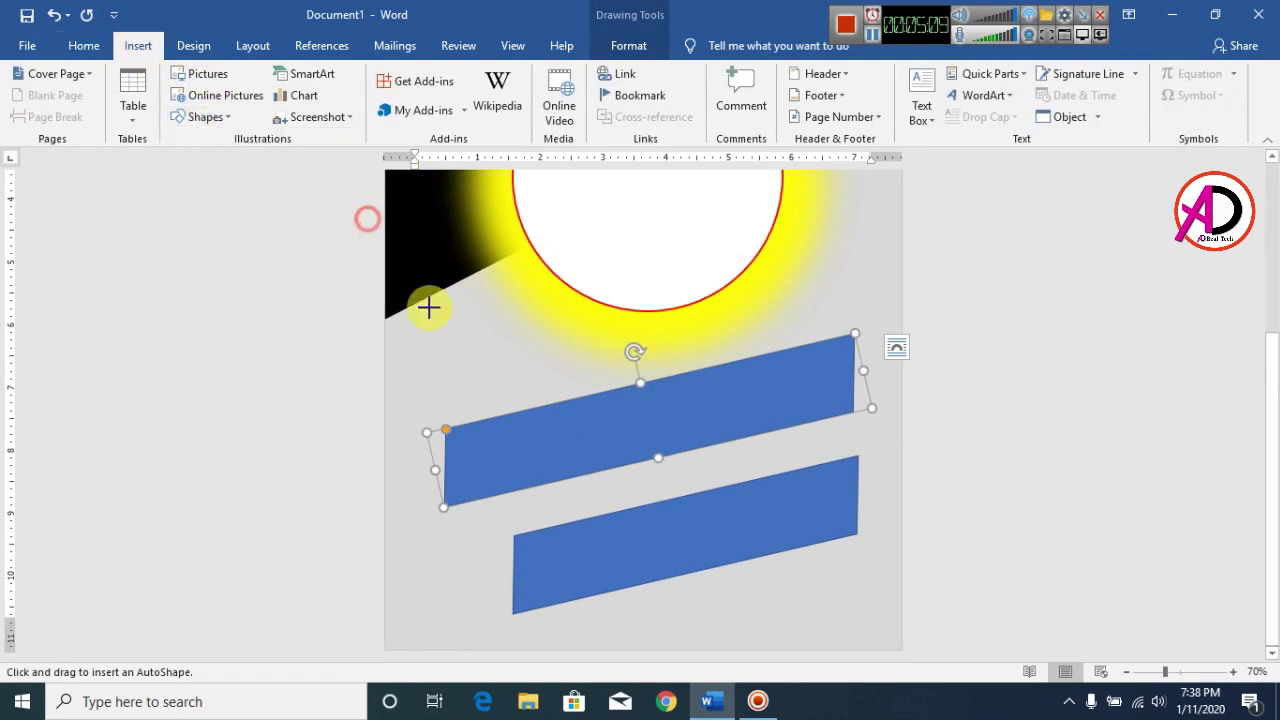
left_click(446, 508)
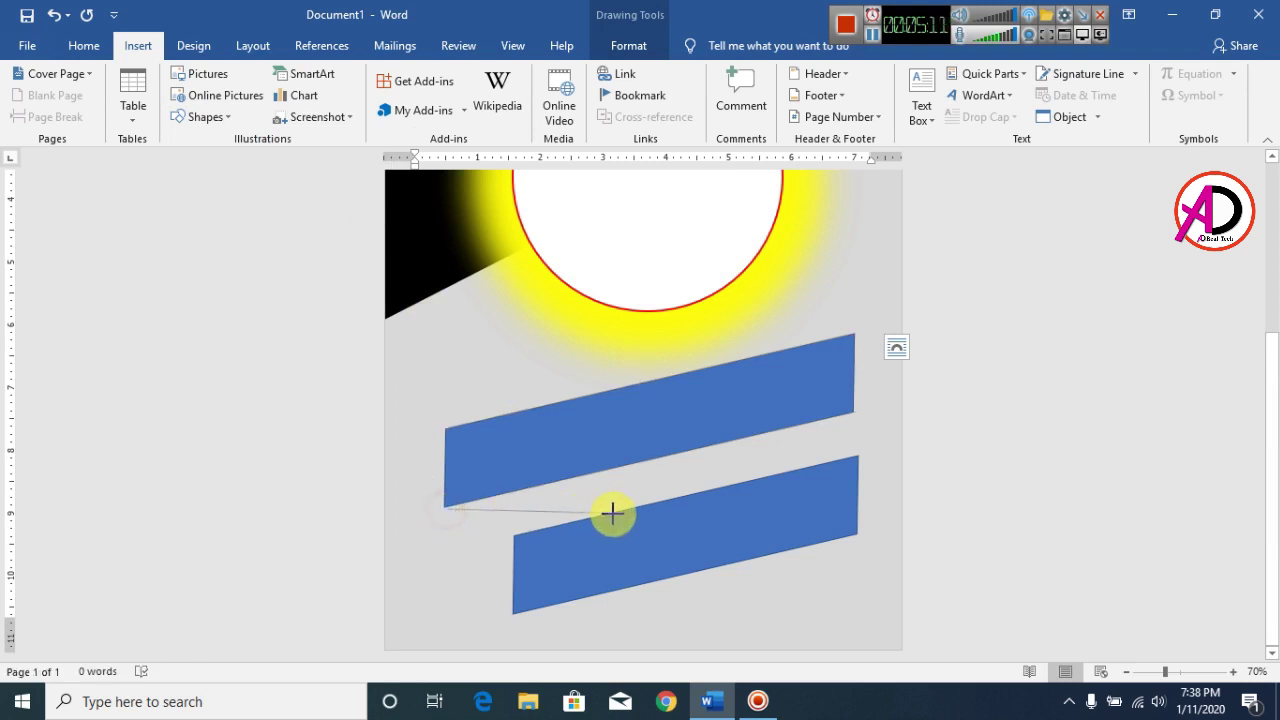
left_click(697, 493)
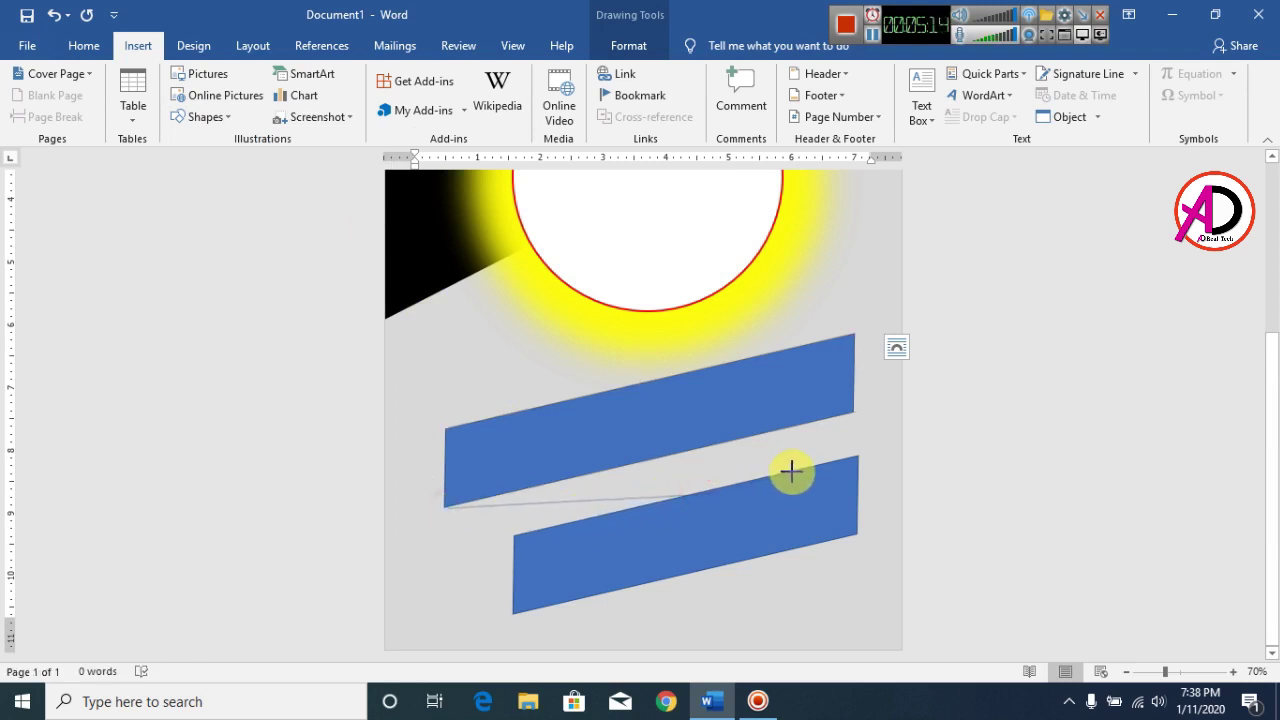
left_click(791, 471)
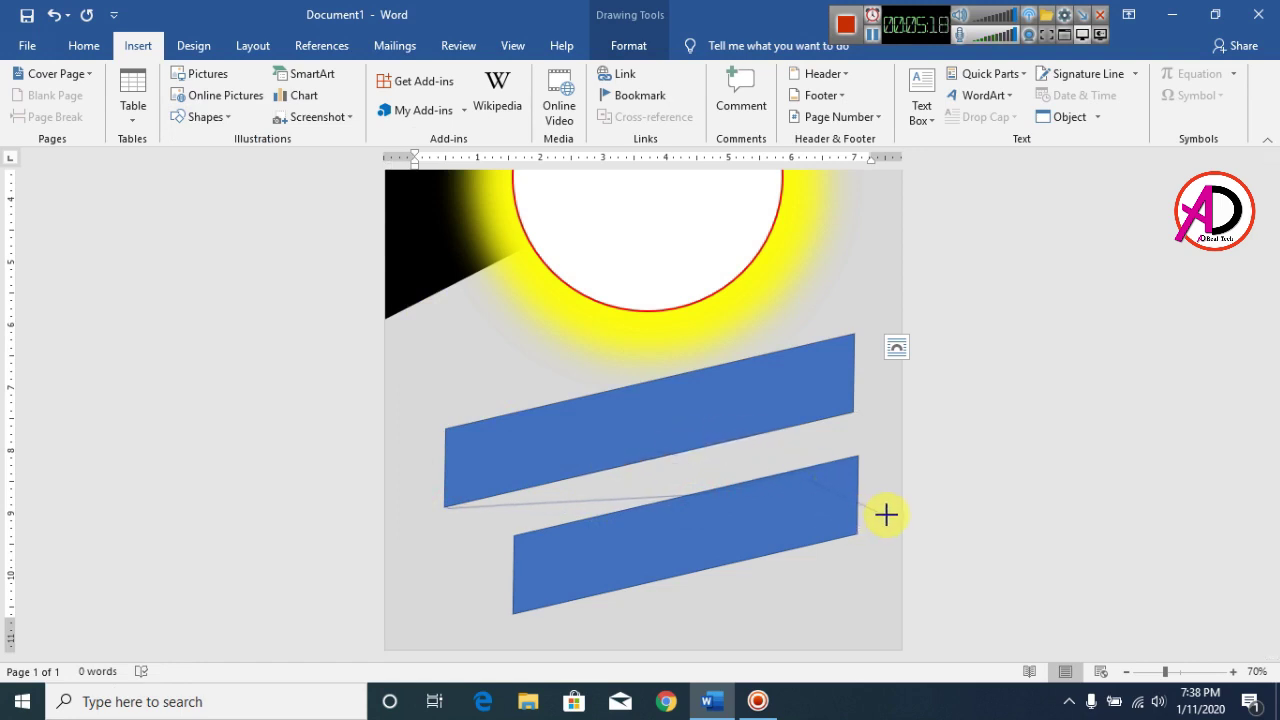
left_click(842, 460)
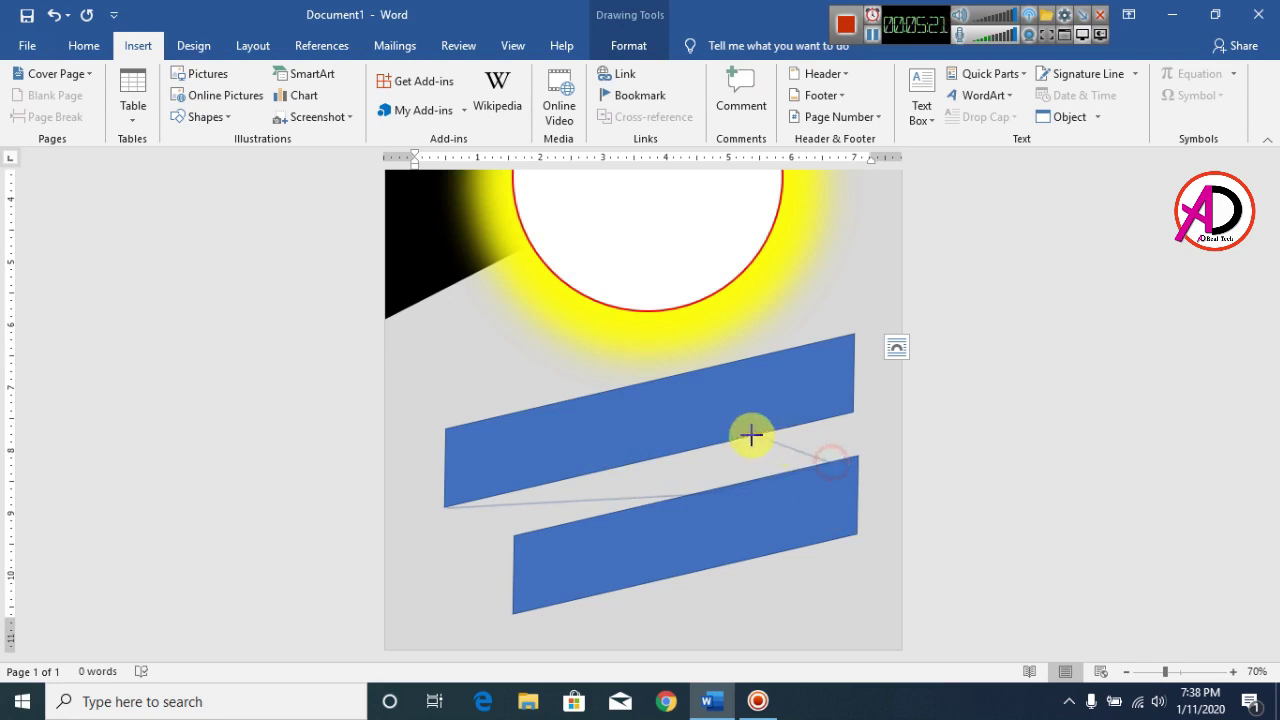
left_click(655, 456)
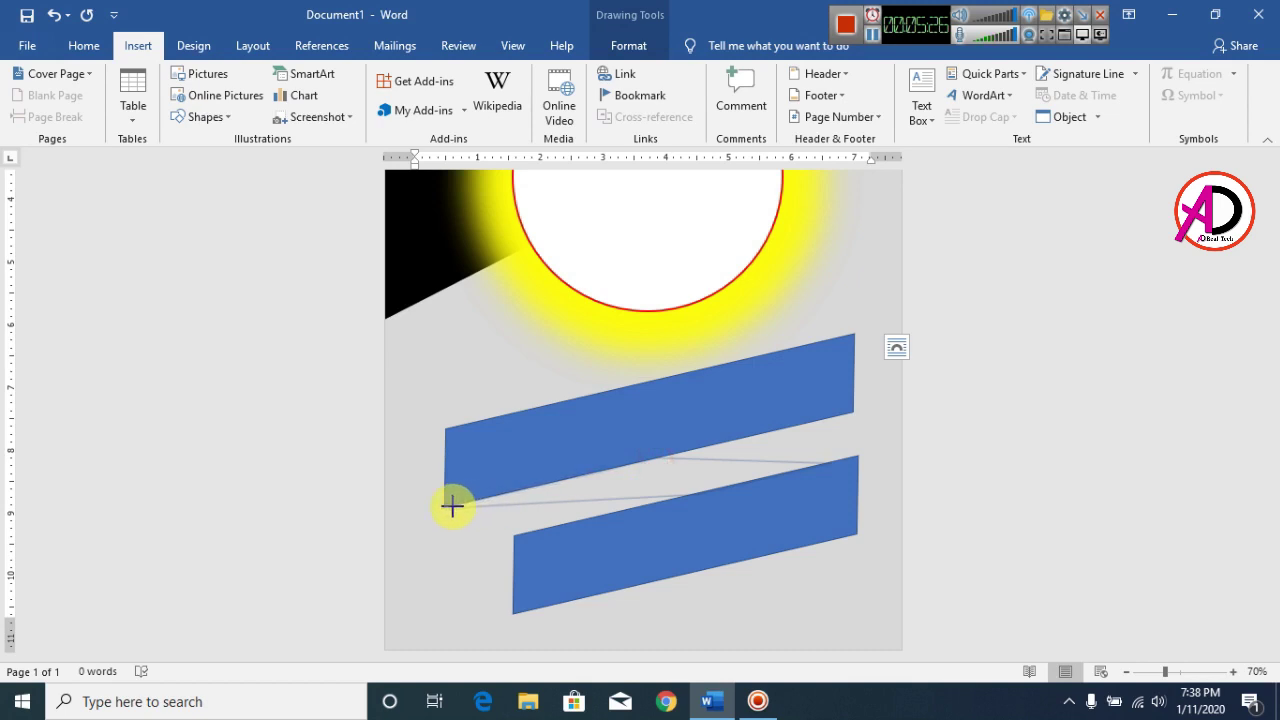
left_click(448, 507)
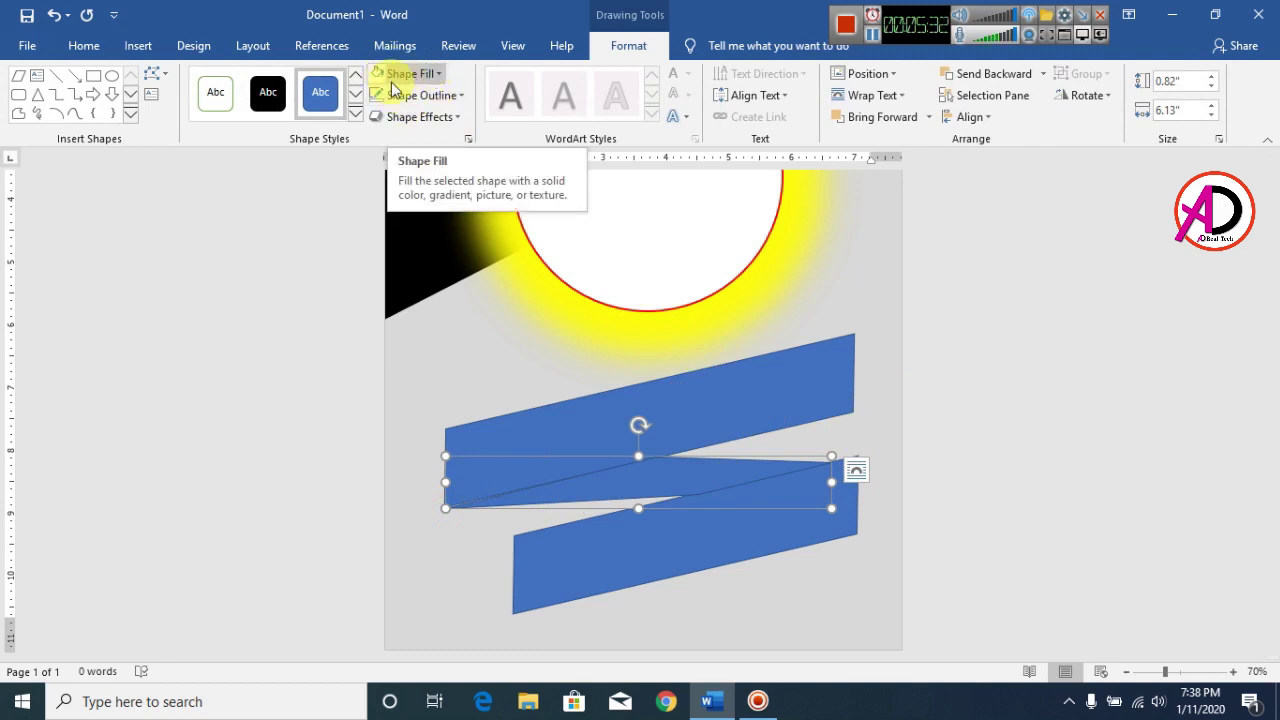
Step: Fill the freeform fold between the two bars with dark red and remove its outline
left_click(422, 76)
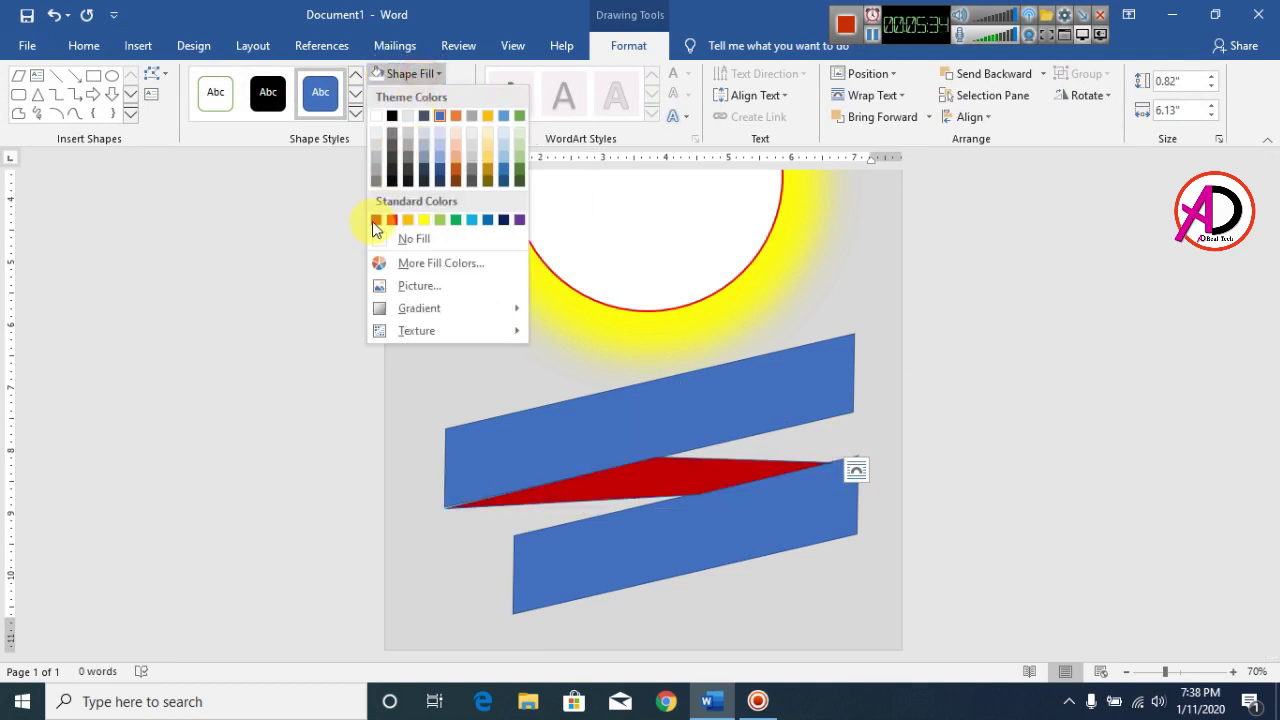
left_click(376, 221)
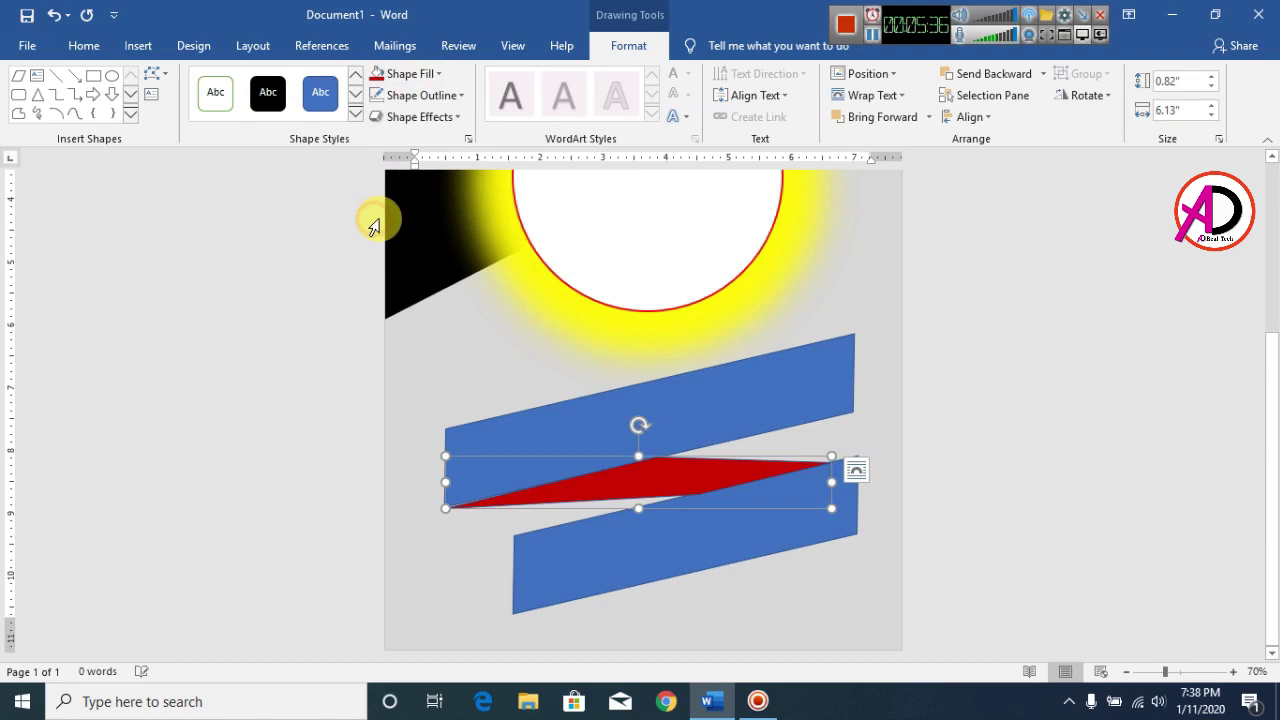
left_click(406, 95)
left_click(409, 260)
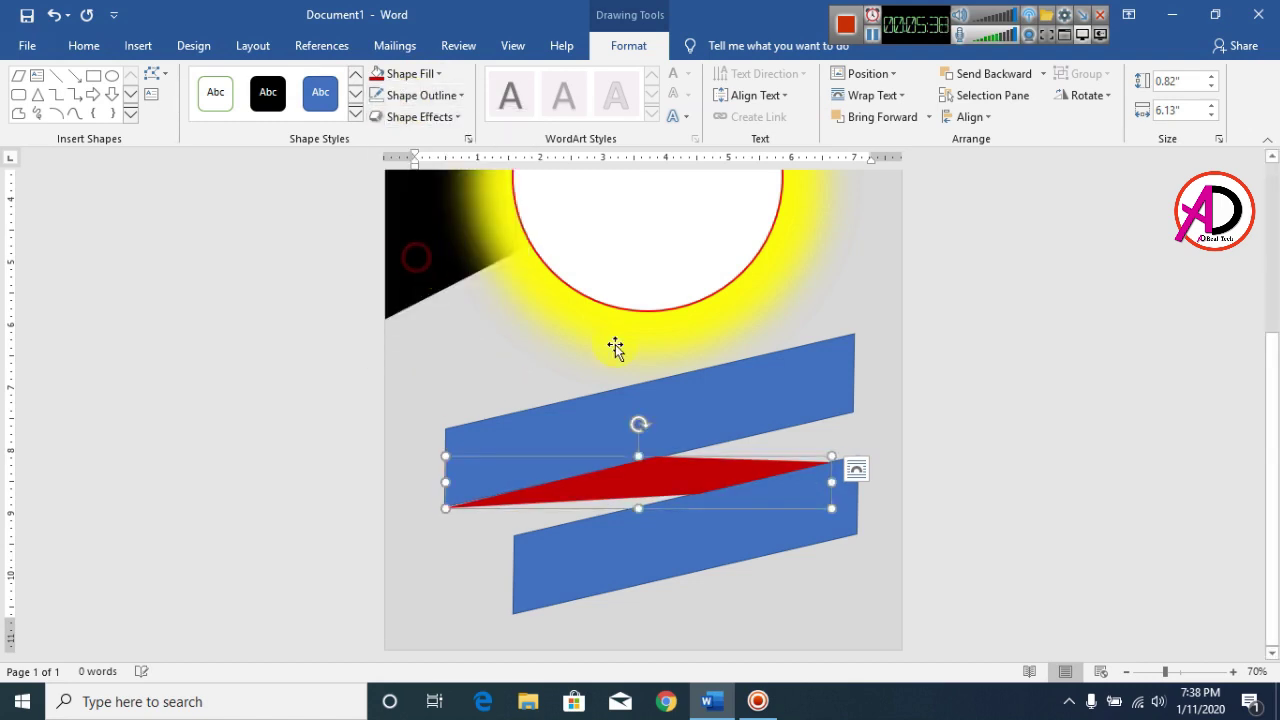
Step: Fill the upper slanted bar with red and remove its outline
left_click(750, 386)
left_click(412, 73)
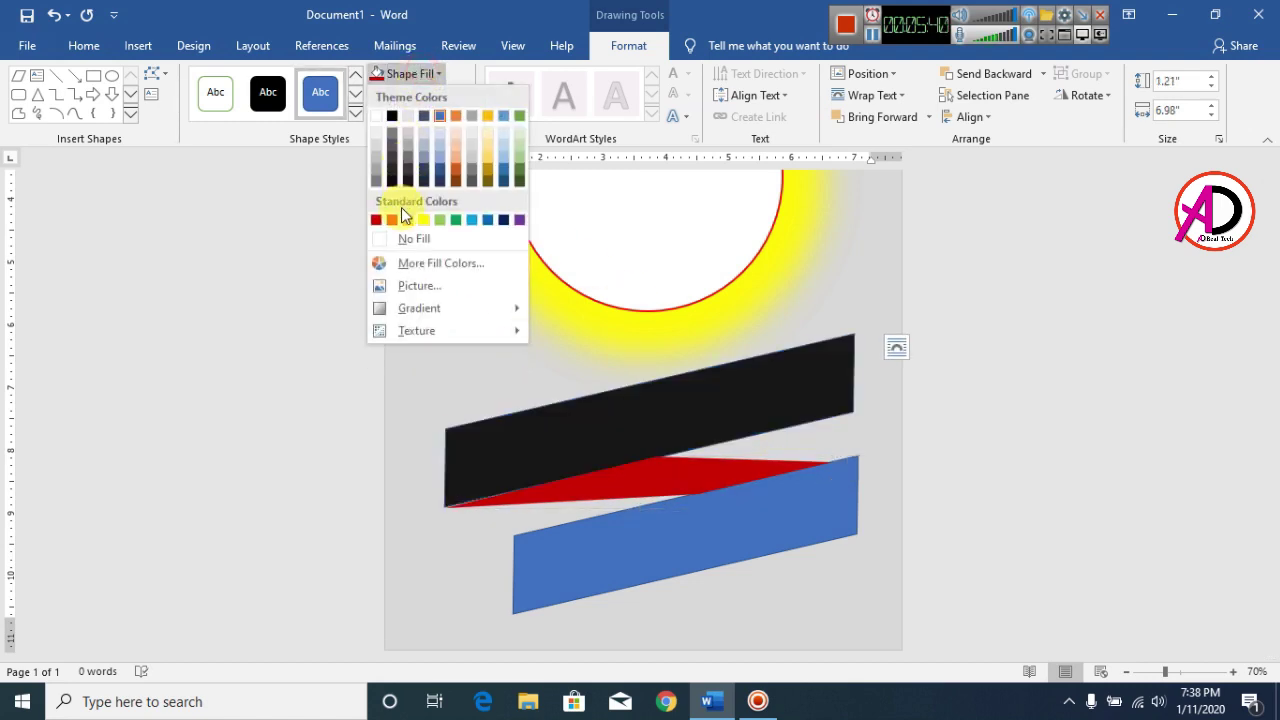
left_click(392, 221)
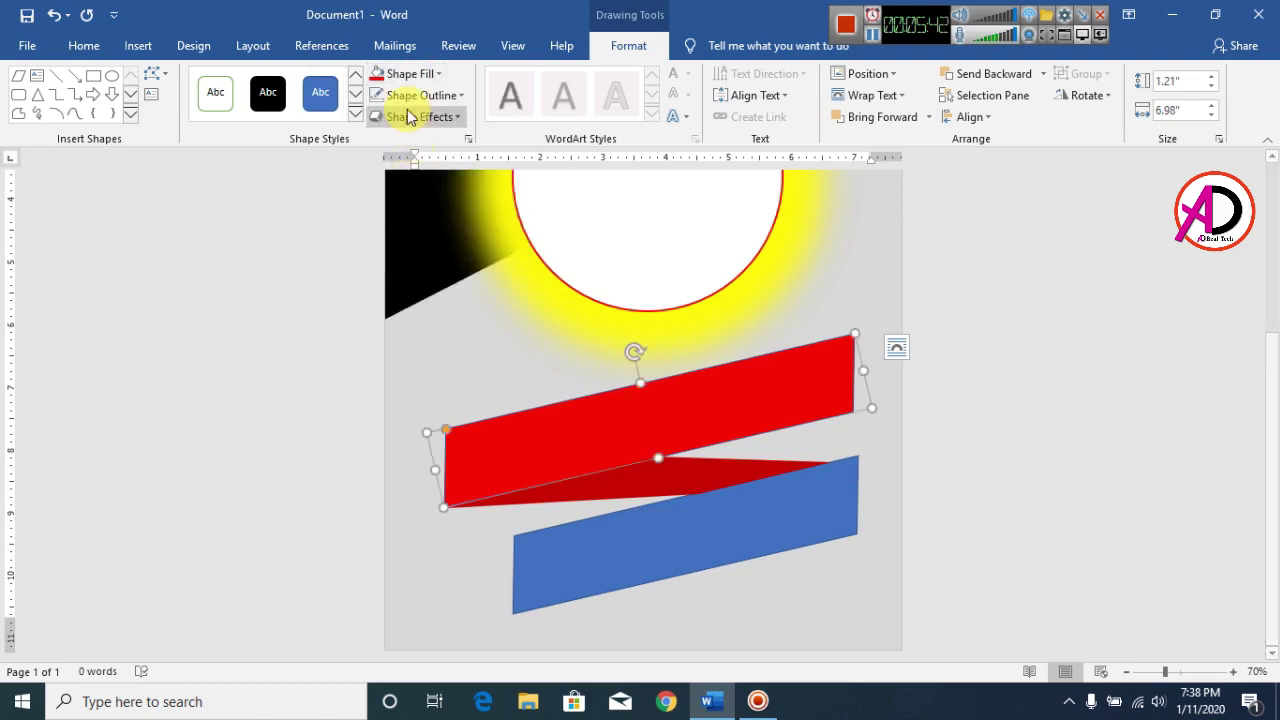
left_click(406, 95)
left_click(405, 261)
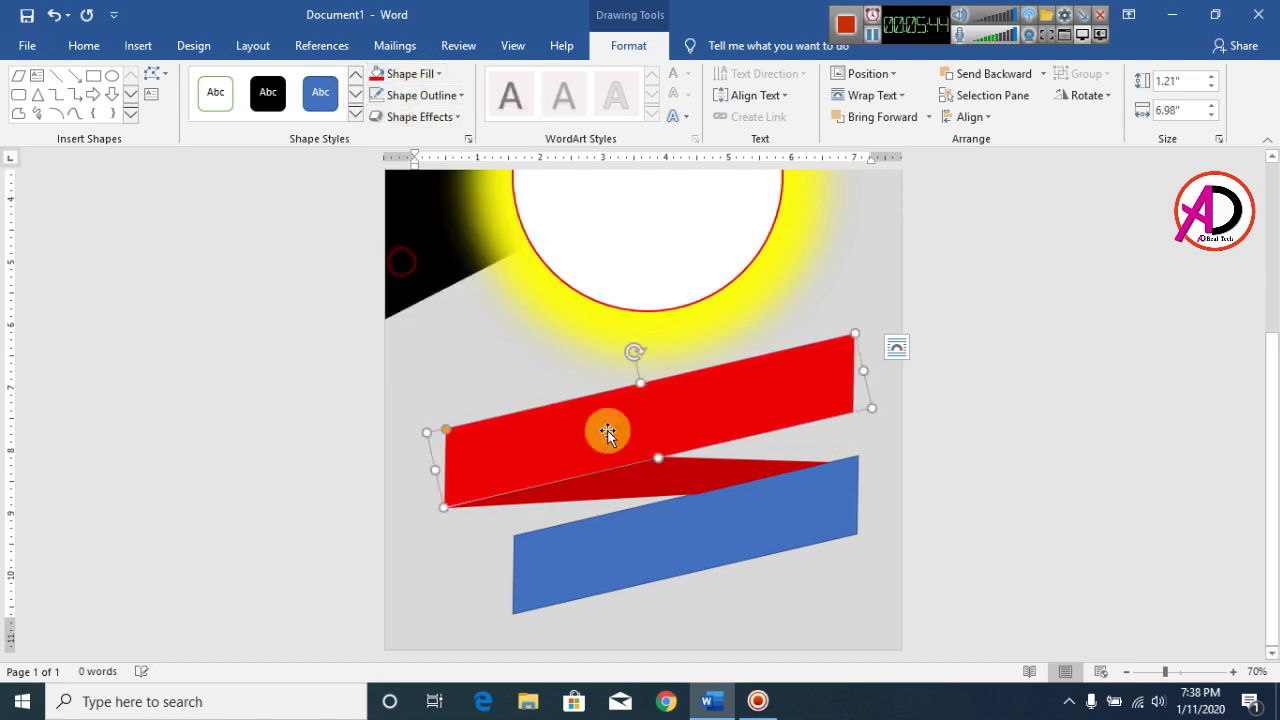
Step: Fill the lower slanted bar with red and remove its outline
left_click(704, 539)
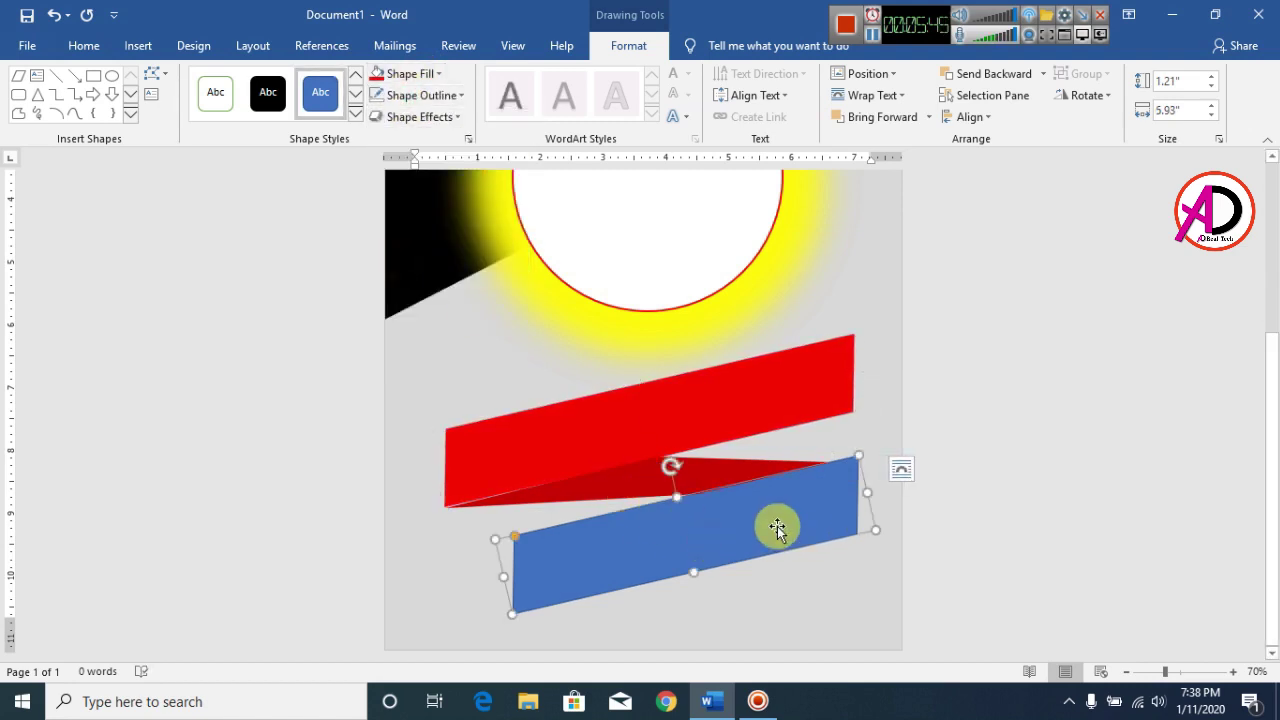
left_click(377, 78)
left_click(382, 104)
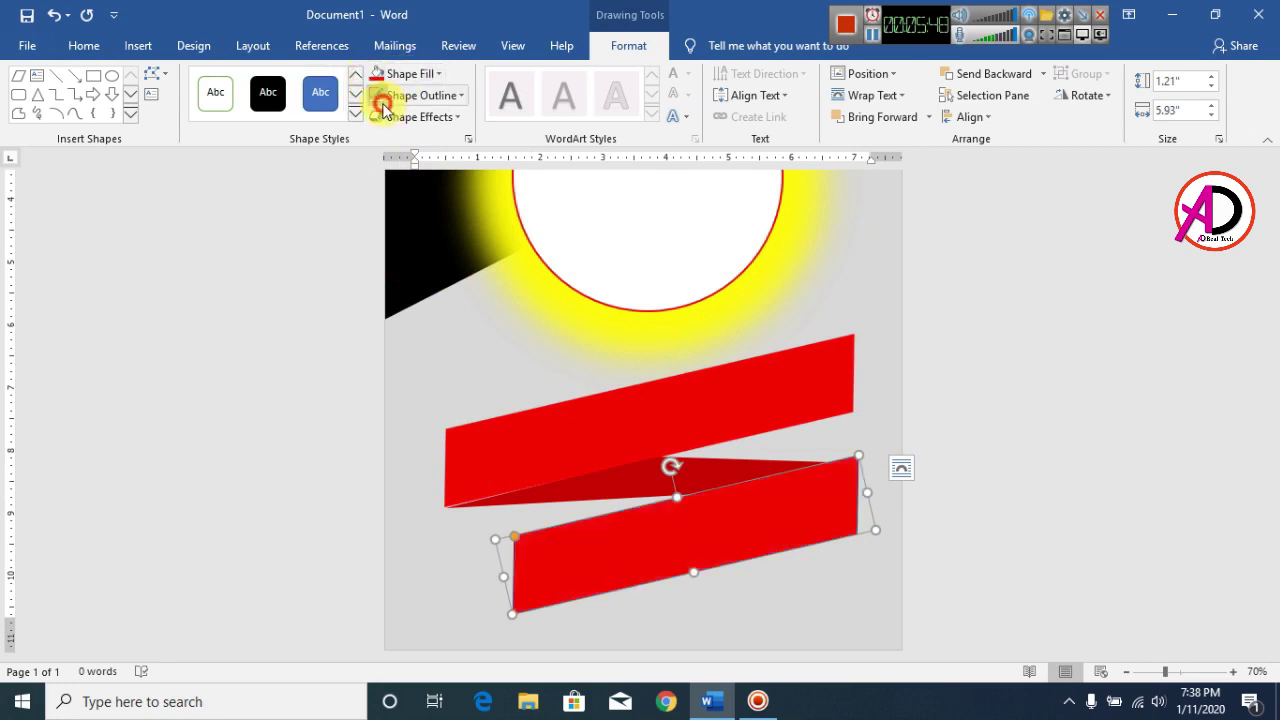
left_click(1108, 466)
Step: Examine the folded red ribbon and the overall poster layout at several zoom levels
scroll(1090, 490, "up", 5)
scroll(1088, 490, "down", 3)
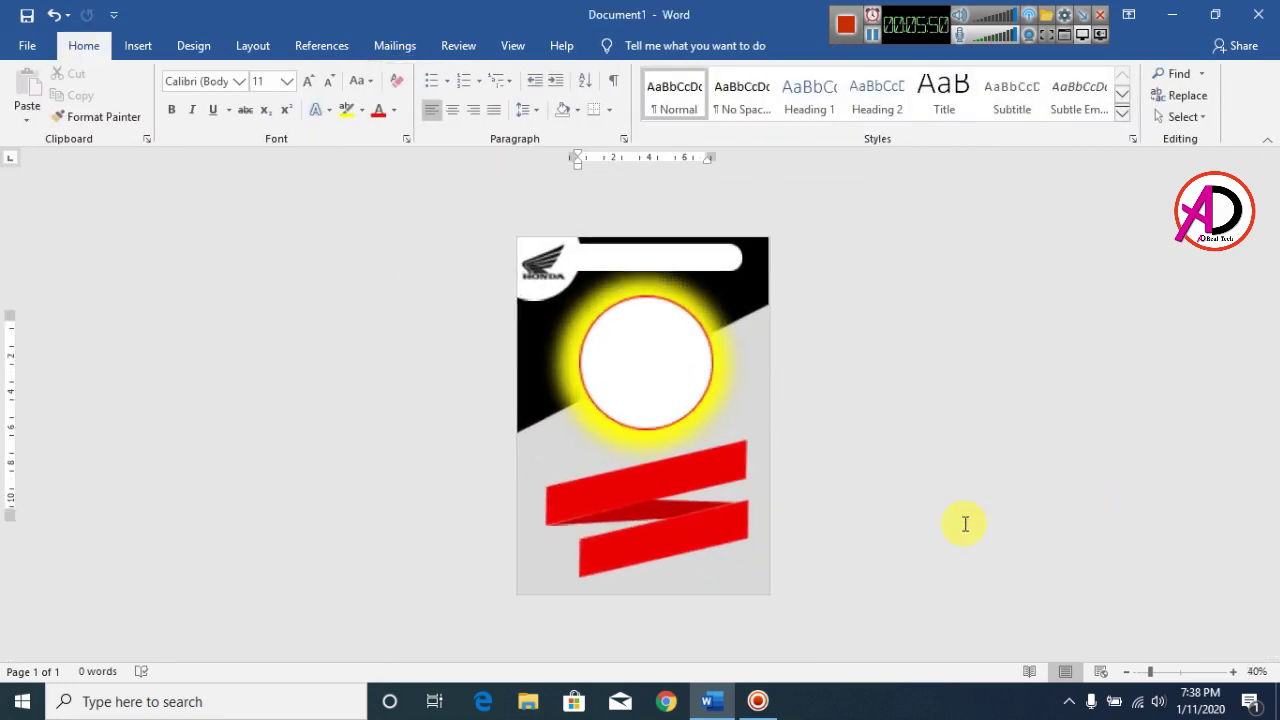
scroll(780, 515, "up", 3)
scroll(780, 520, "down", 3)
scroll(775, 520, "up", 1)
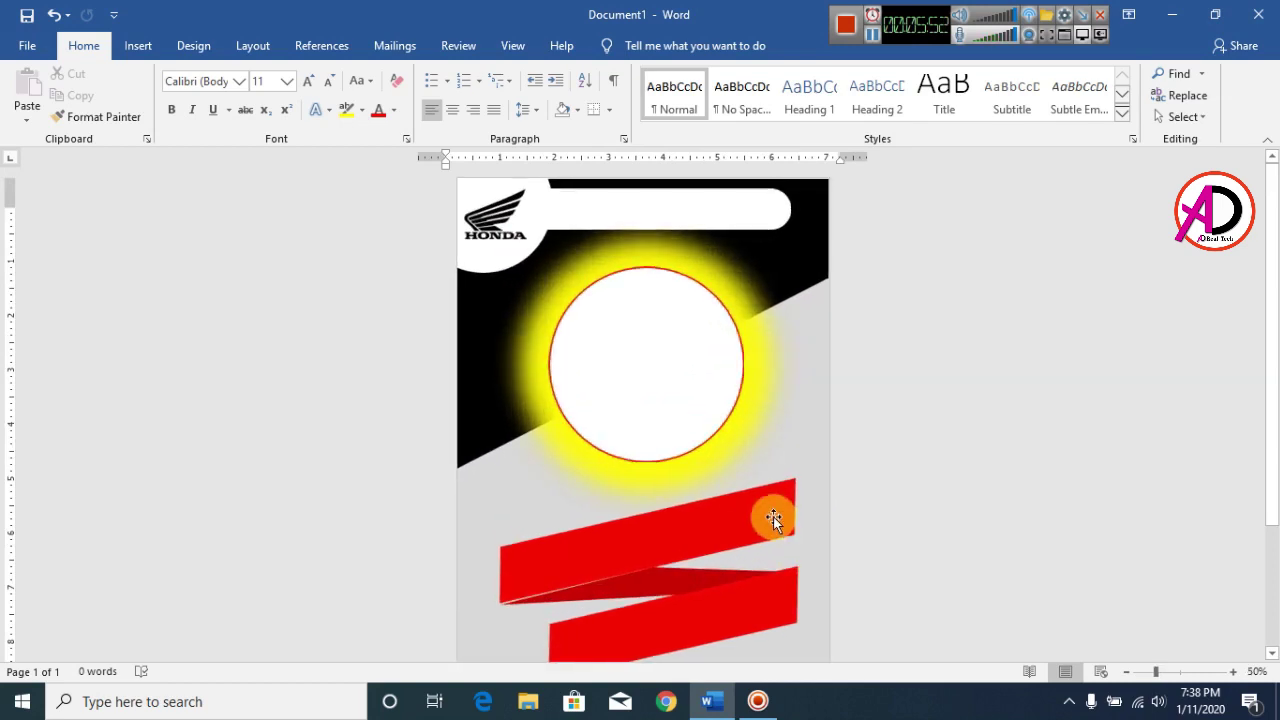
scroll(780, 520, "up", 1)
scroll(823, 566, "down", 2)
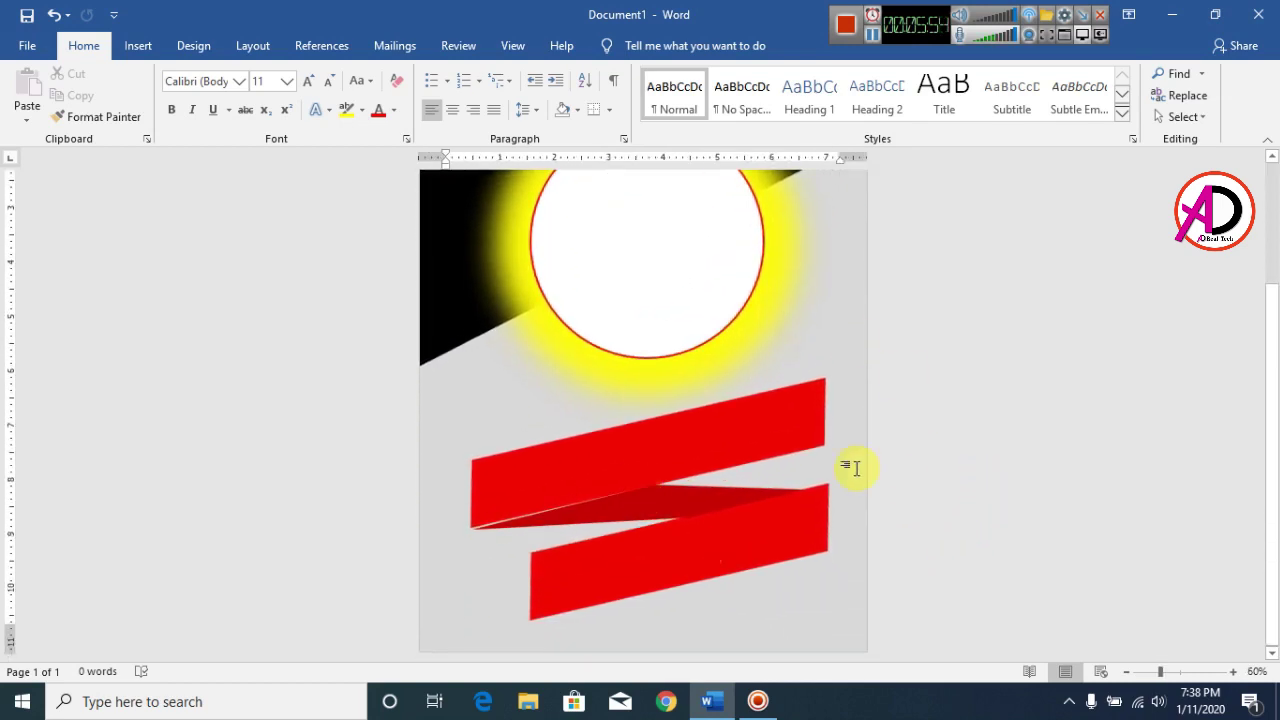
scroll(863, 491, "up", 3)
scroll(1000, 480, "down", 2)
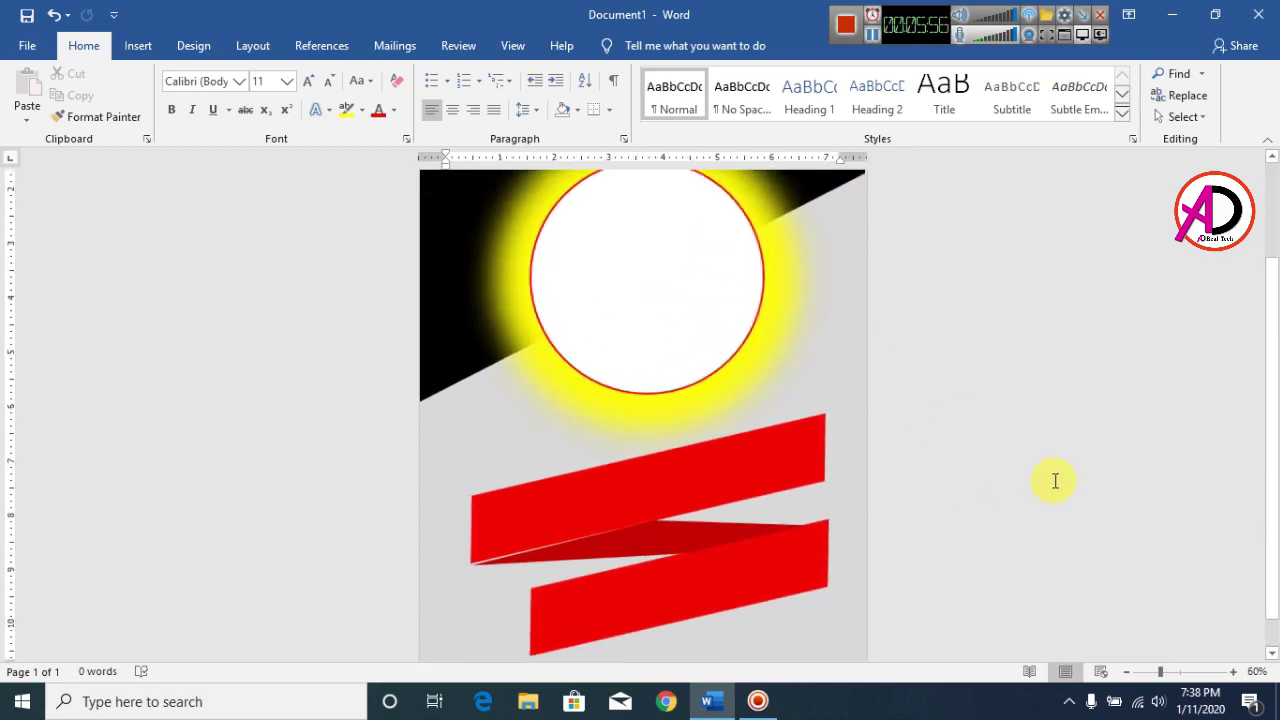
left_click(687, 540)
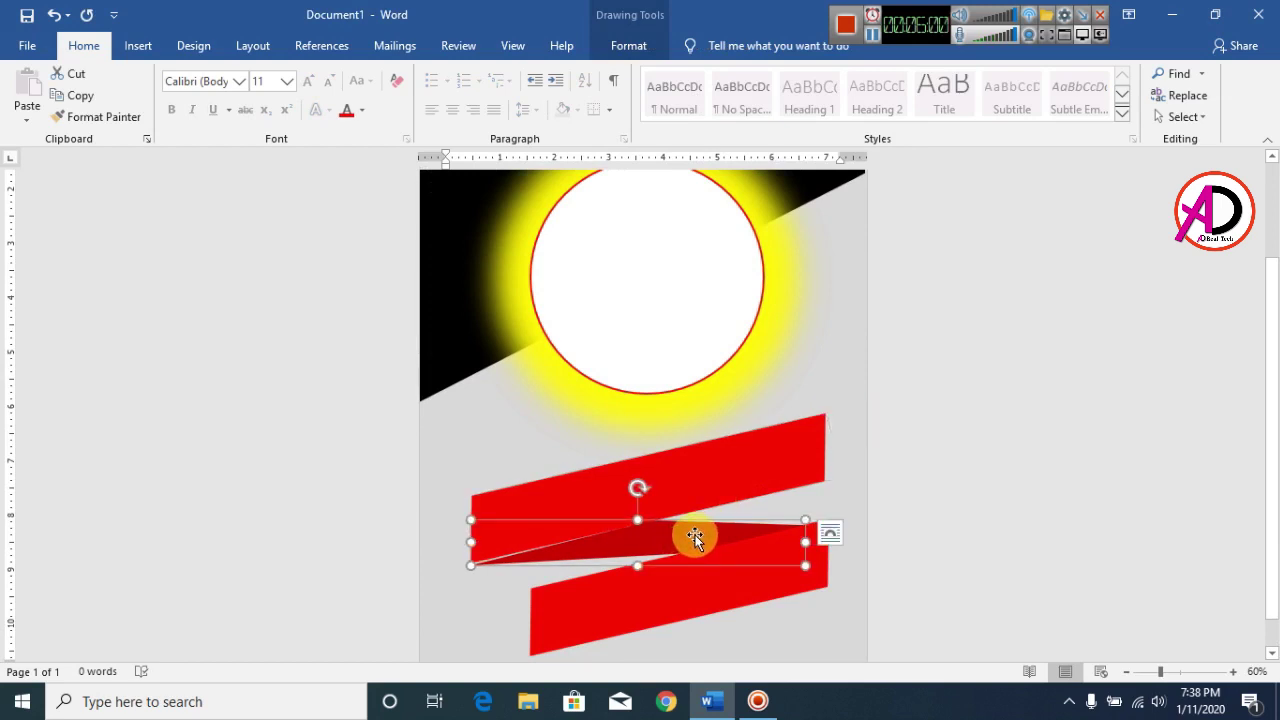
left_click(917, 517)
scroll(906, 495, "up", 2)
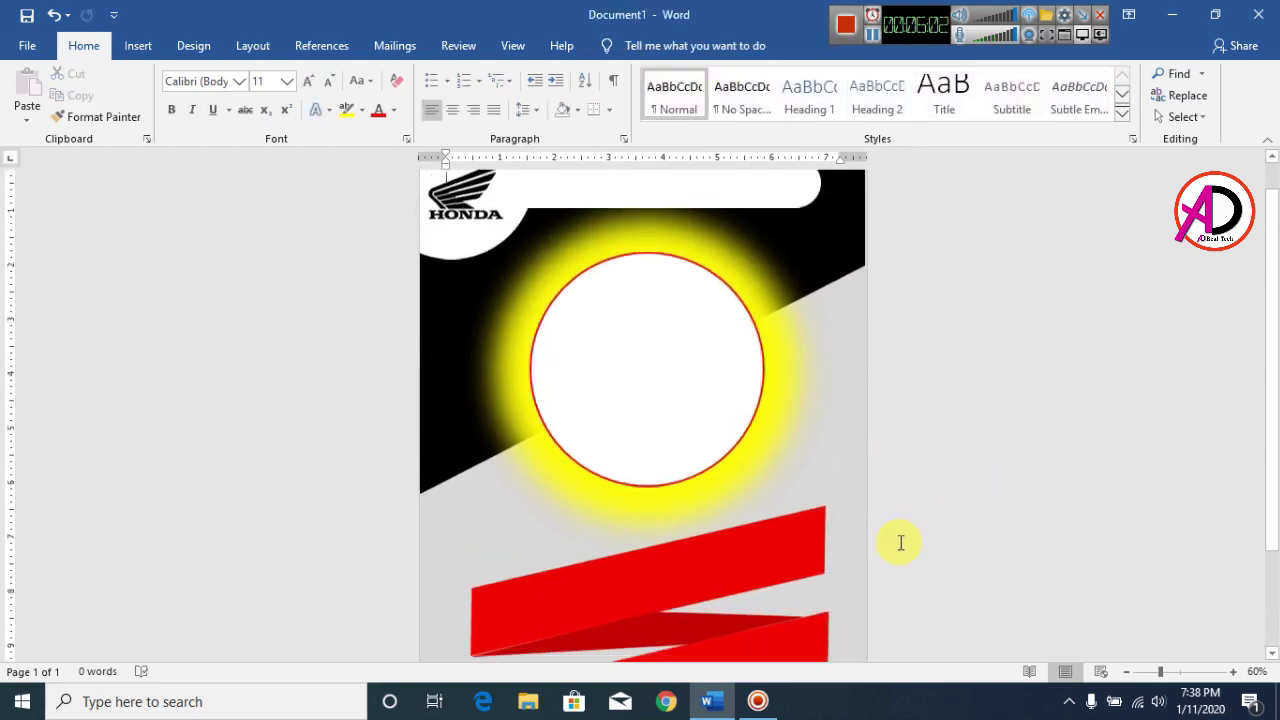
scroll(900, 543, "down", 2)
scroll(951, 506, "up", 2)
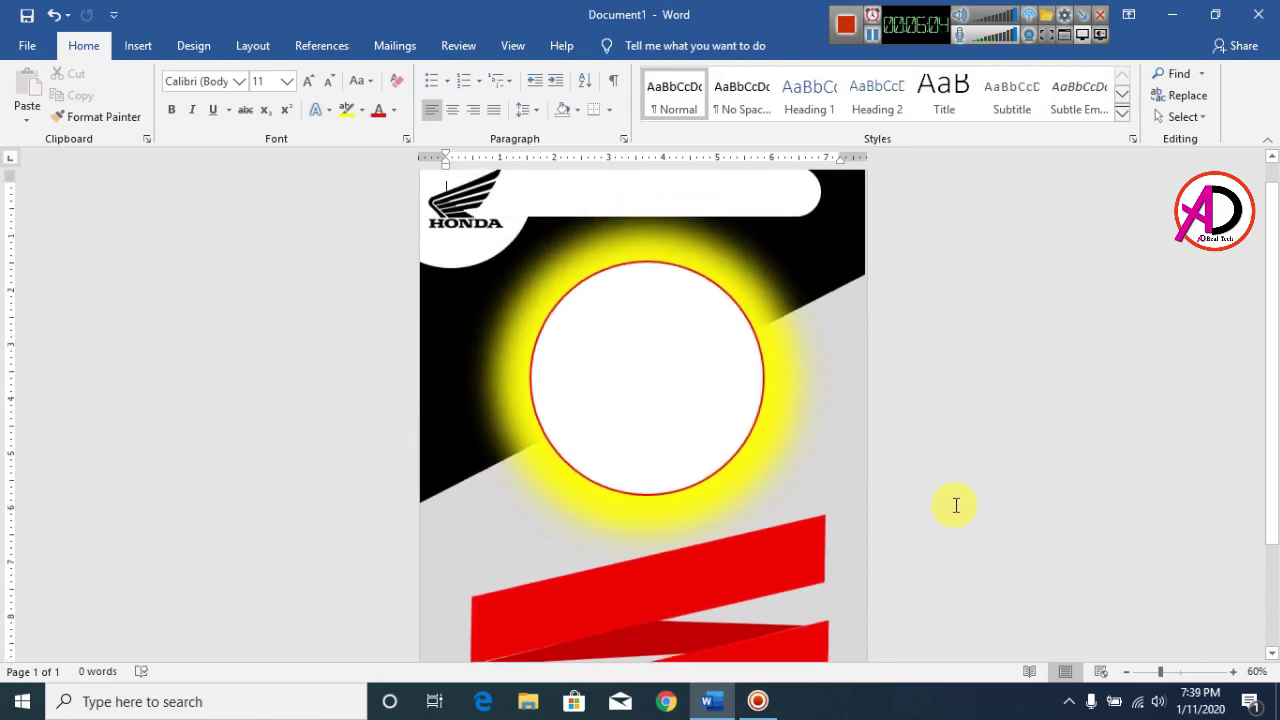
scroll(951, 506, "down", 1, "ctrl")
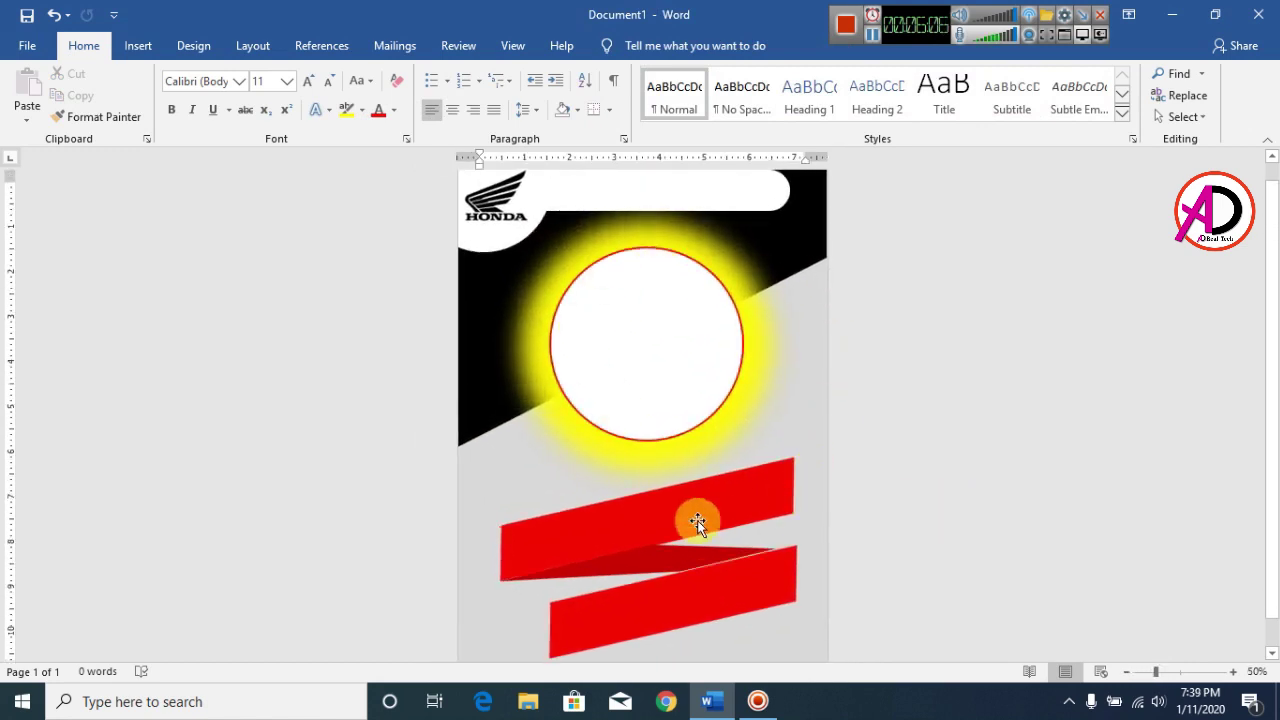
scroll(786, 474, "down", 1)
scroll(787, 499, "up", 1)
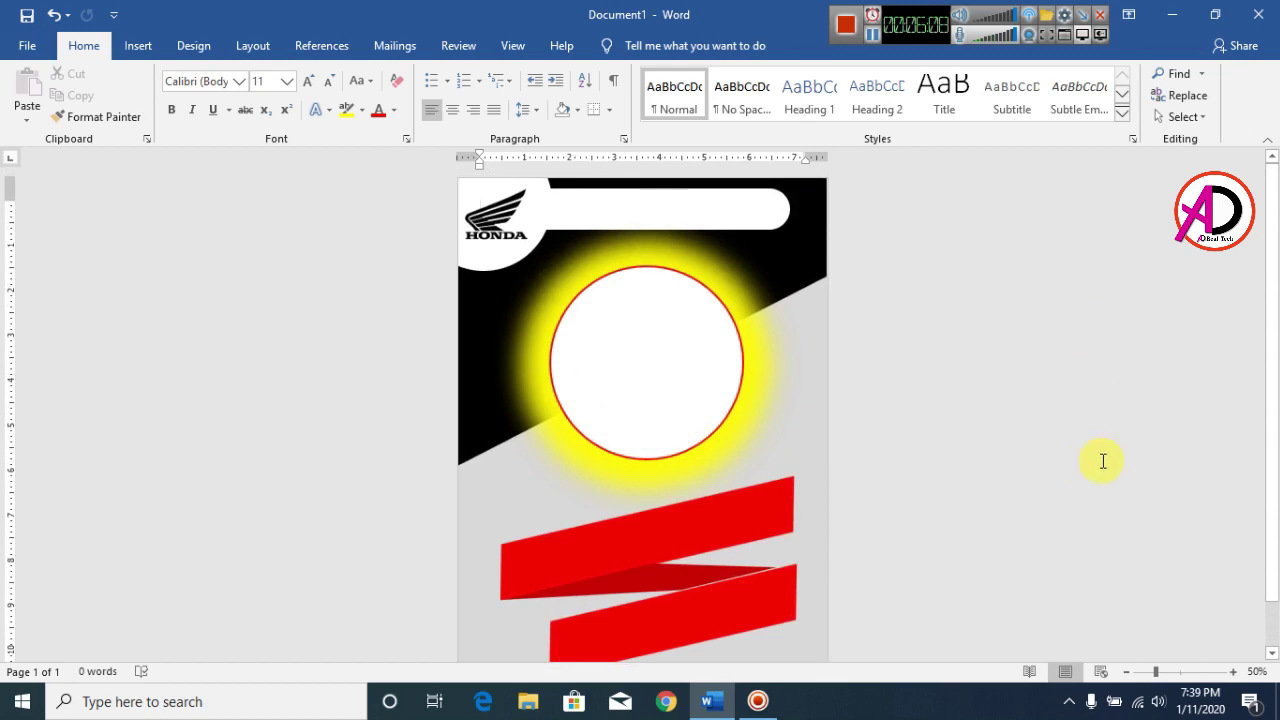
scroll(980, 410, "down", 1)
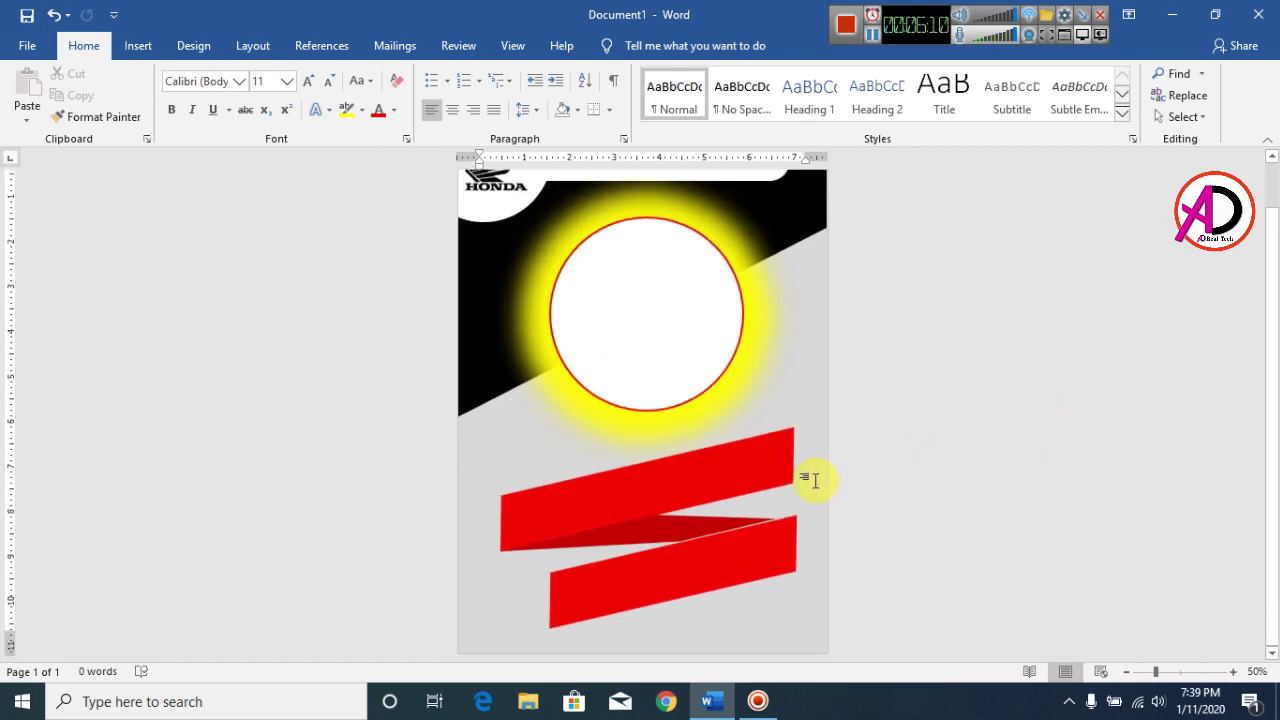
Step: Apply the second preset shape effect from the first row of presets to the upper red bar
left_click(774, 464)
left_click(620, 46)
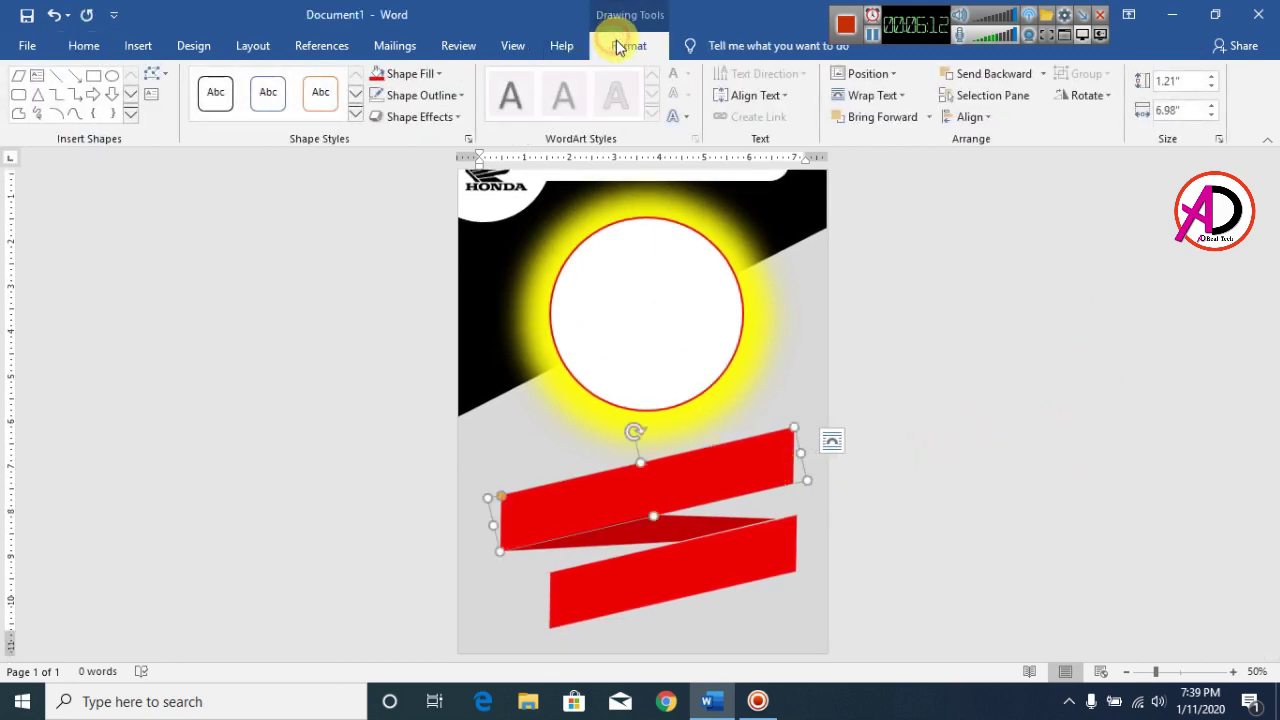
left_click(406, 118)
mouse_move(421, 153)
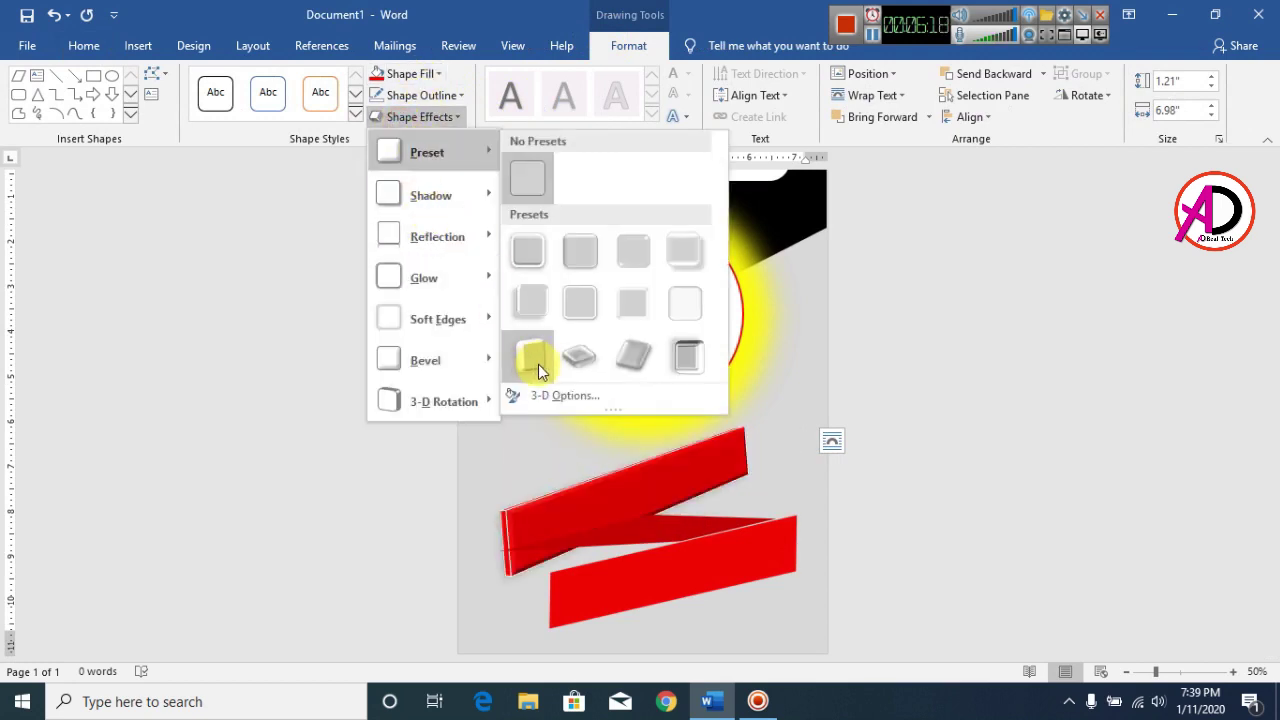
left_click(581, 256)
Step: Give the lower red bar the same preset shape effect as the upper bar
left_click(708, 566)
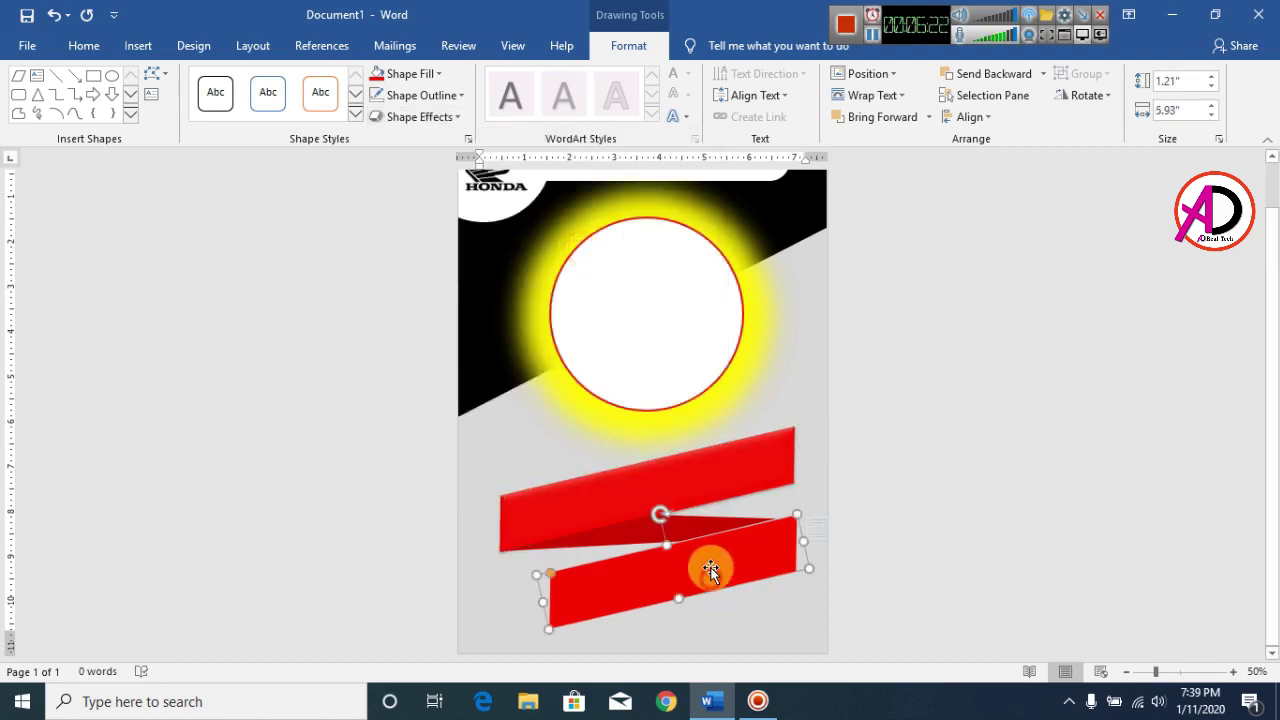
left_click(409, 117)
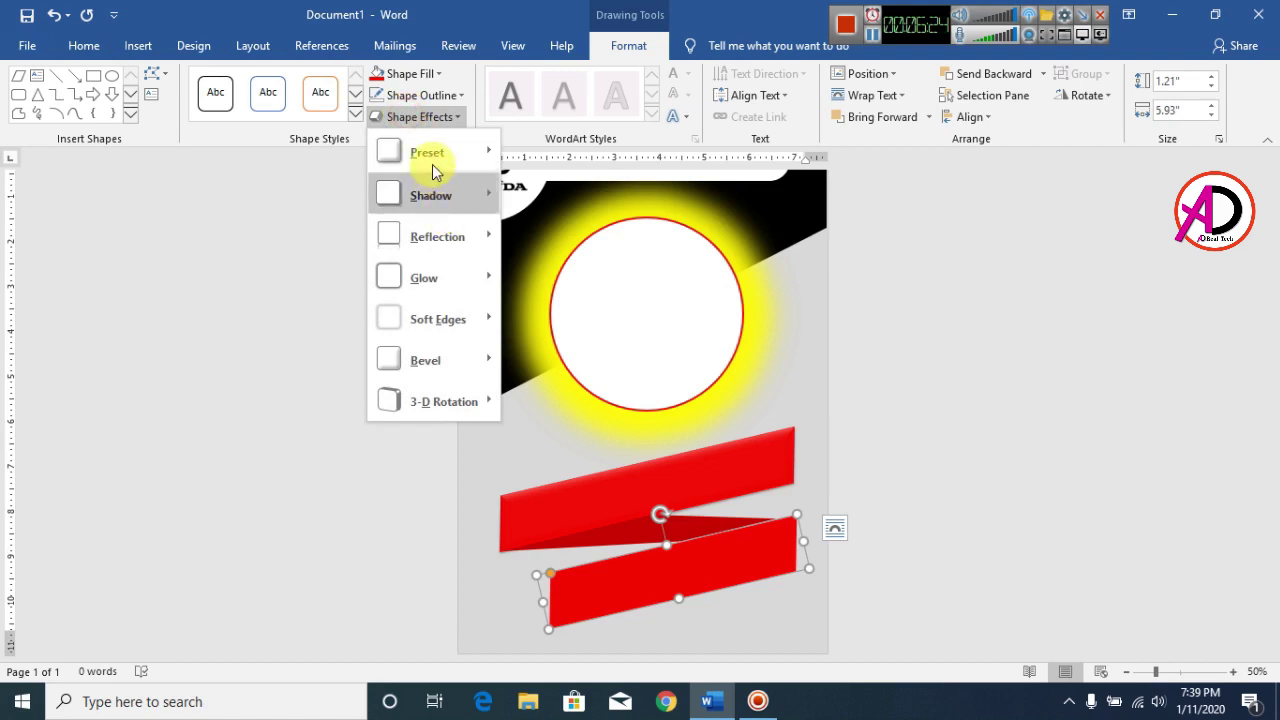
mouse_move(432, 160)
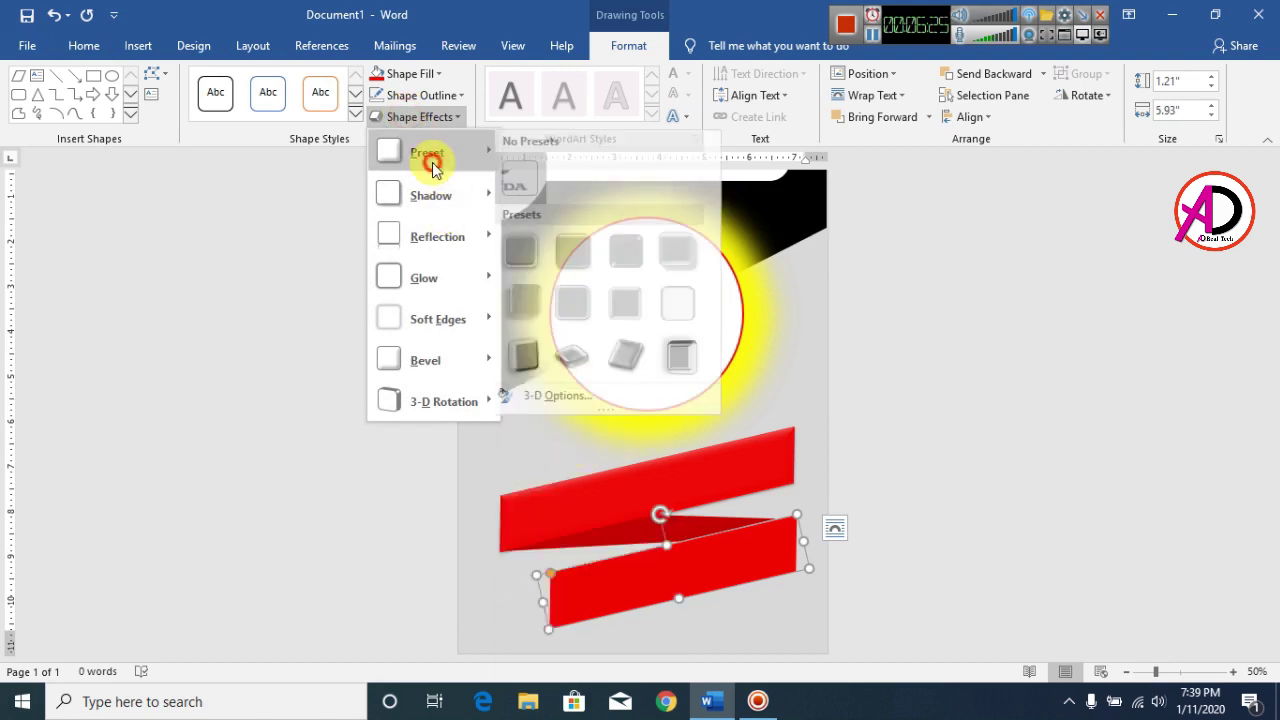
left_click(574, 261)
left_click(1062, 526)
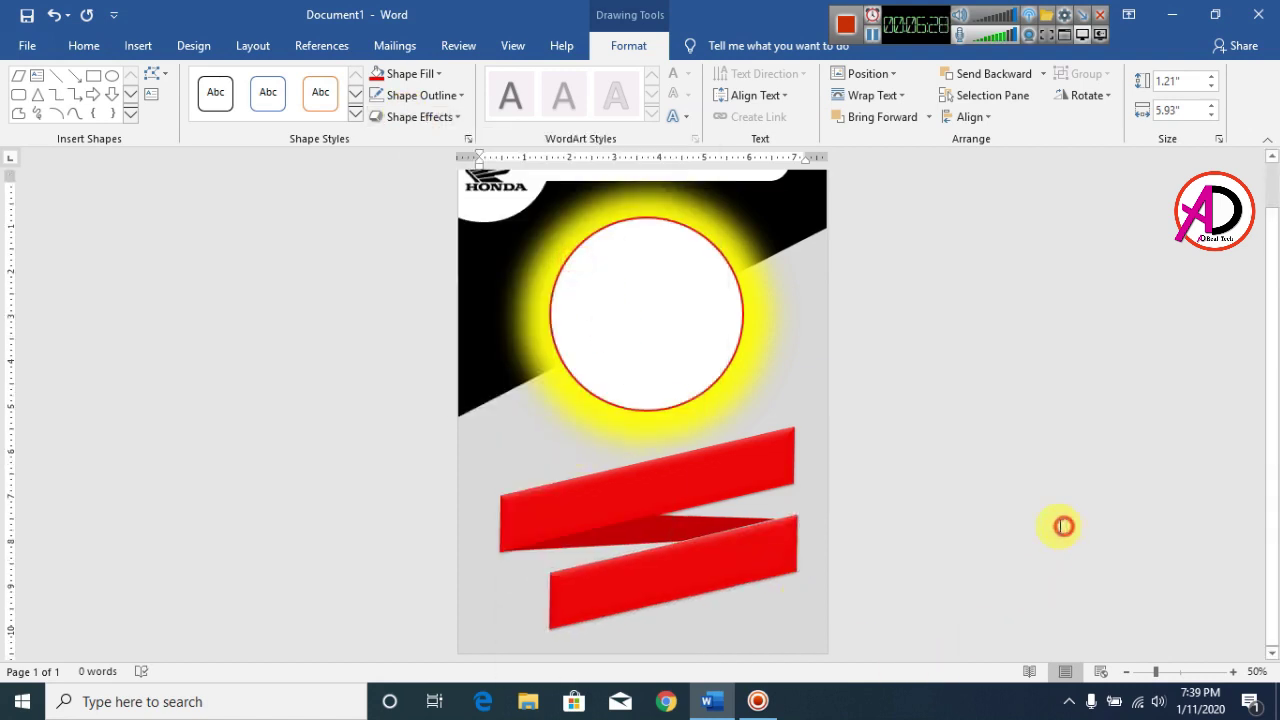
Step: Insert a WordArt text box in the plain black fill style and place it over the upper red bar
scroll(490, 399, "down", 1)
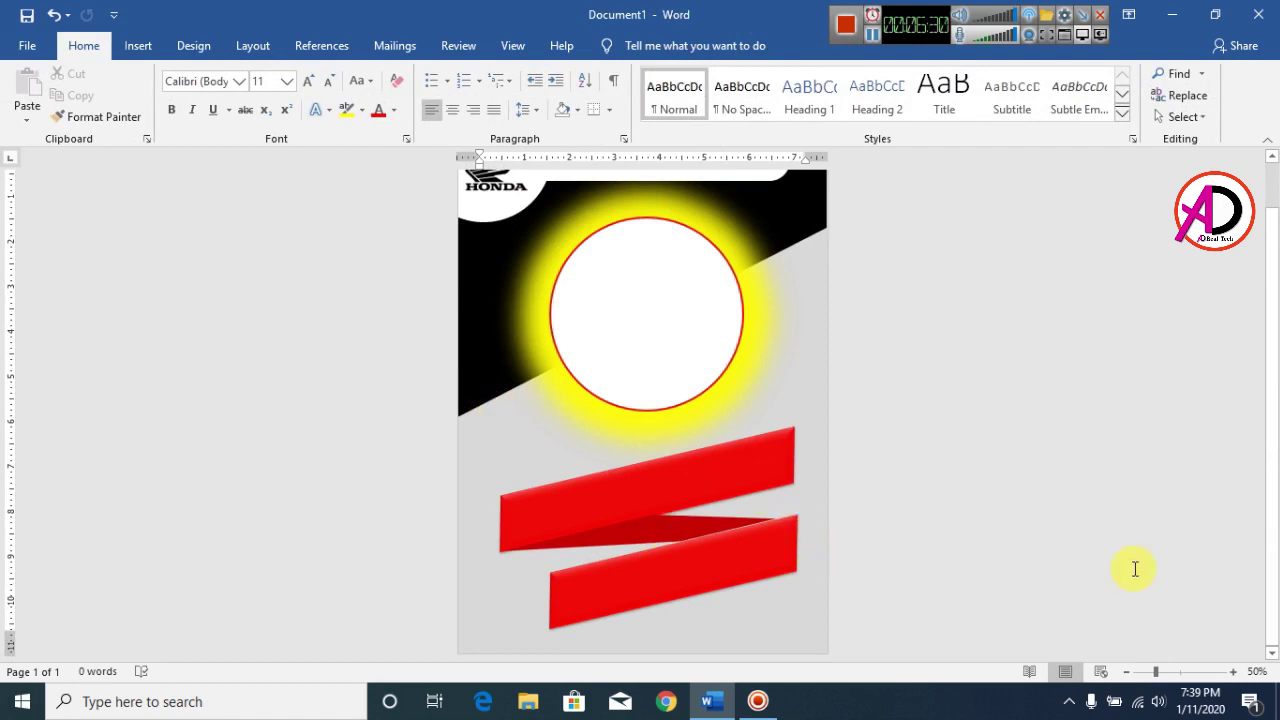
scroll(1057, 537, "down", 4)
scroll(991, 523, "up", 4)
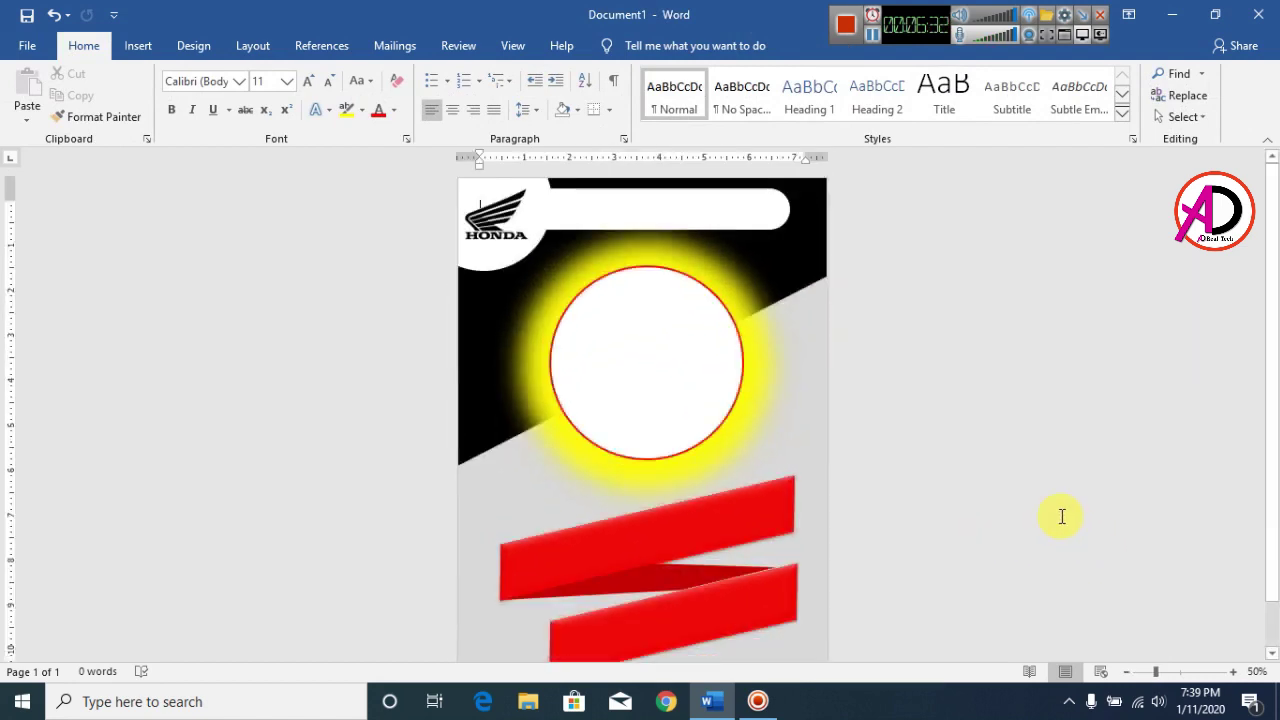
left_click(138, 47)
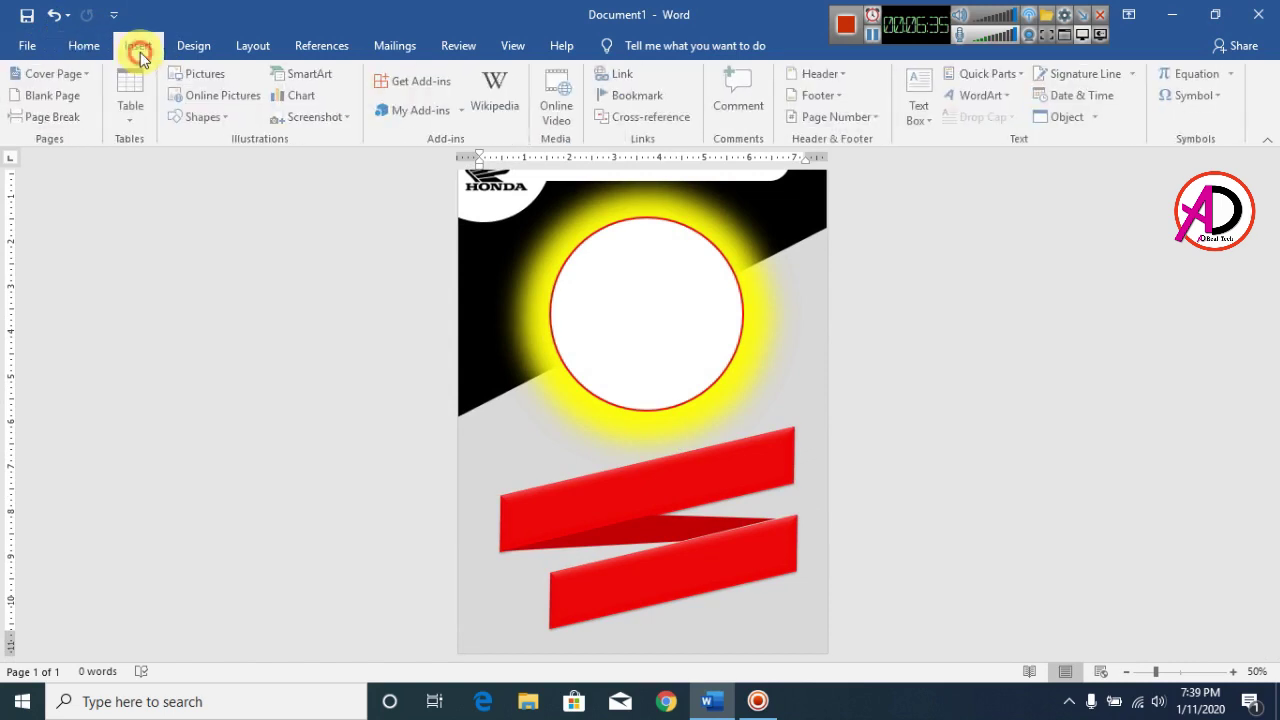
left_click(1009, 95)
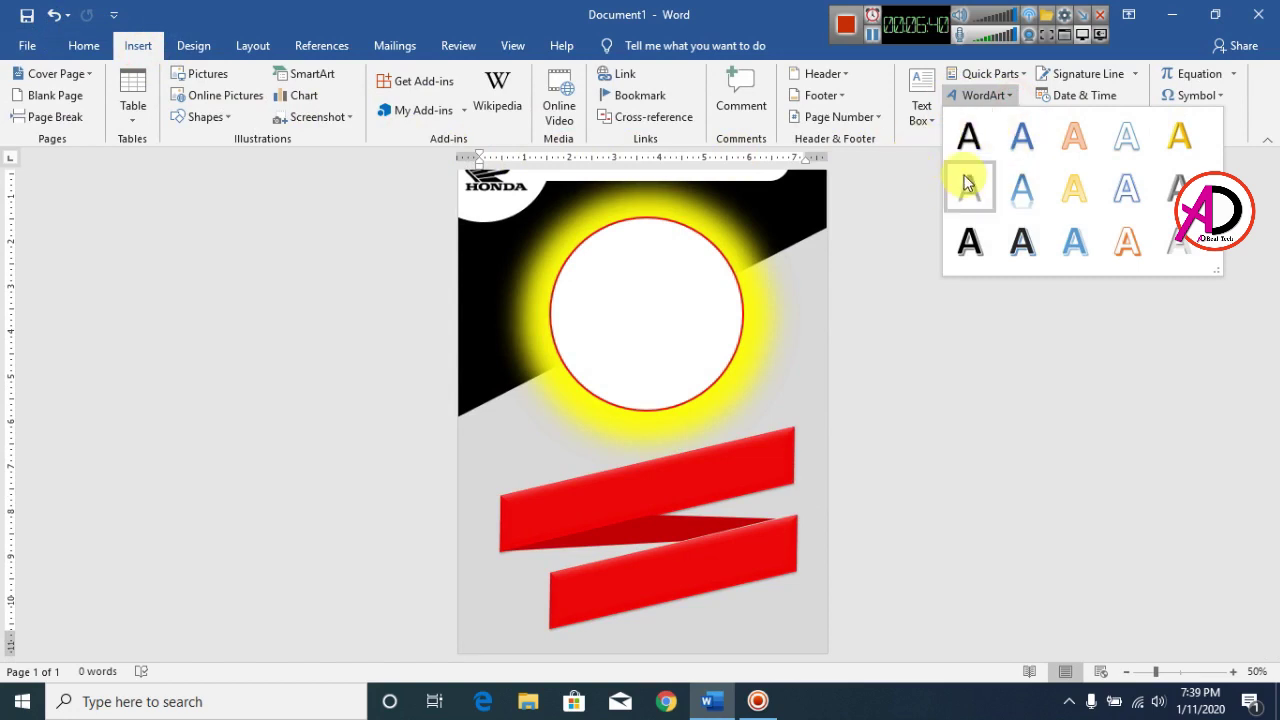
left_click(969, 140)
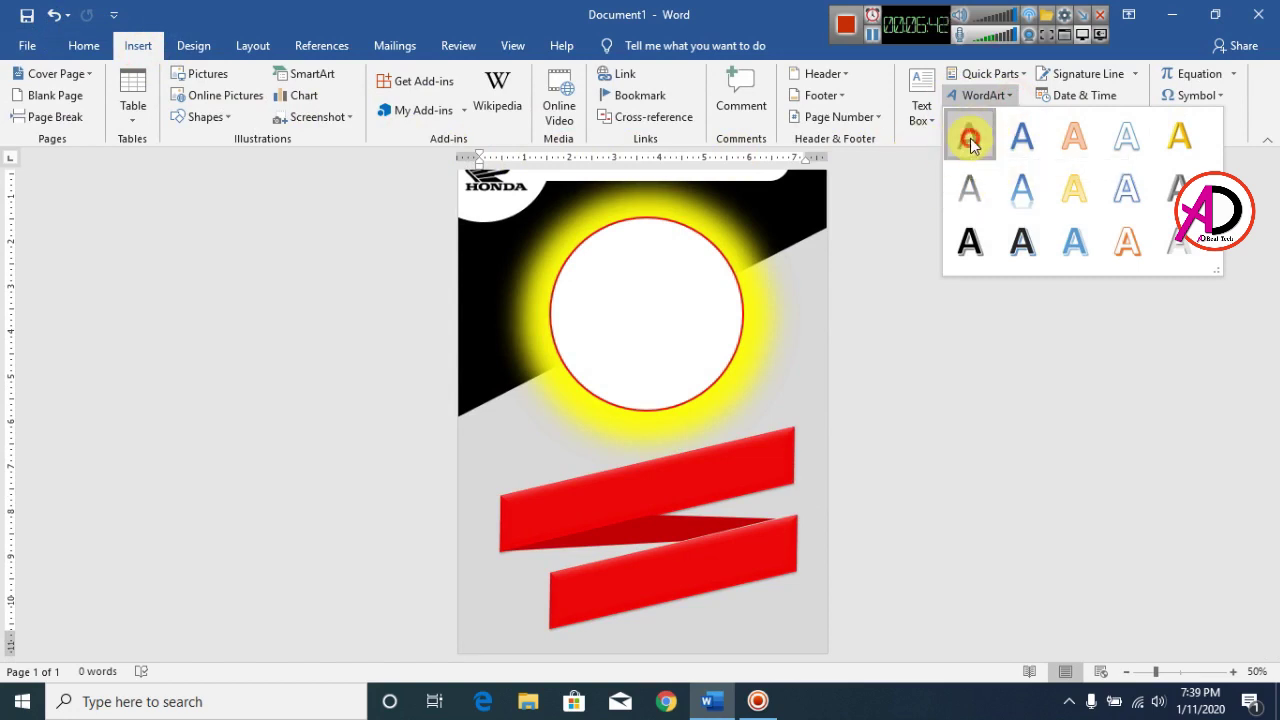
left_click_drag(579, 177, 622, 535)
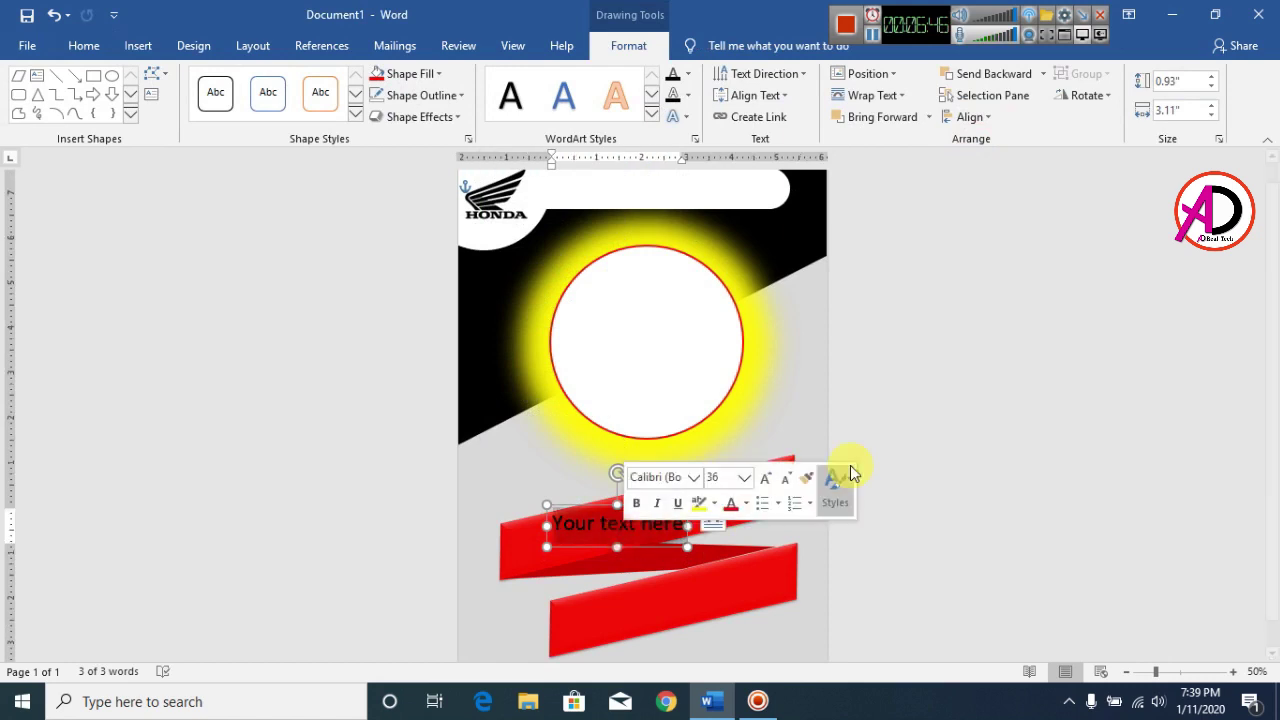
Step: Replace the WordArt placeholder text with SPECIAL in capitals
type("S")
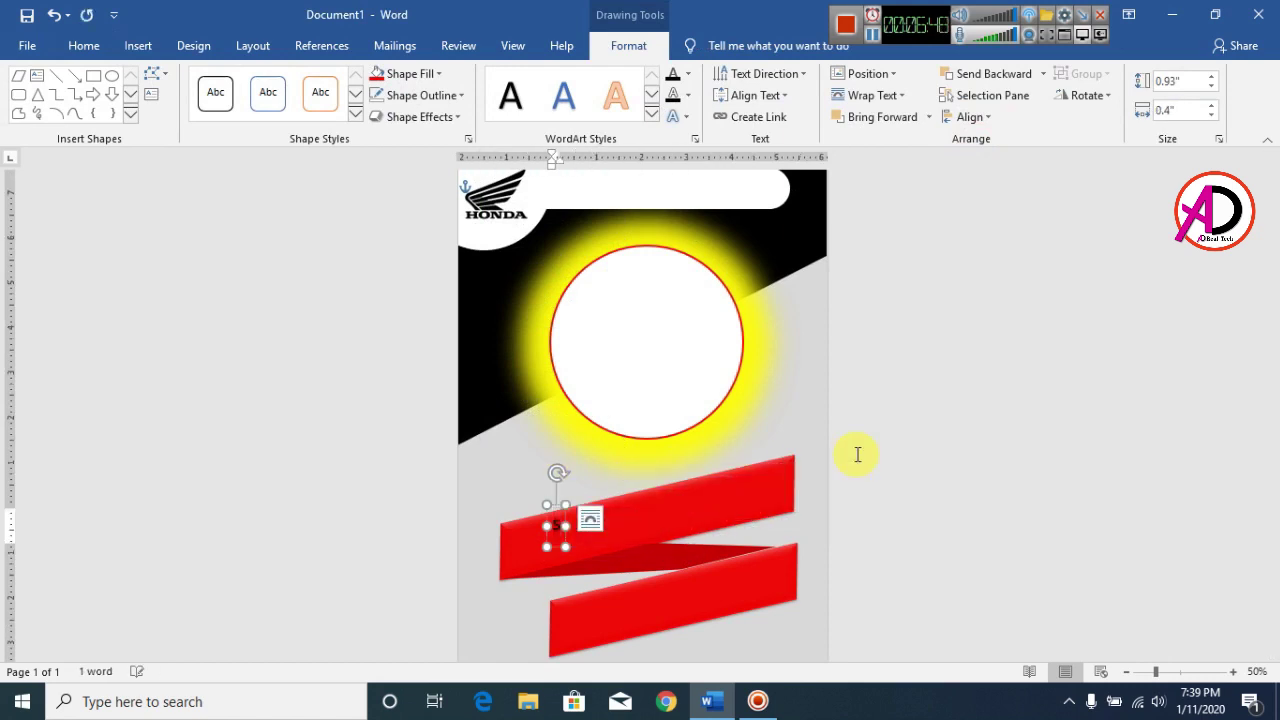
type("PECIAL")
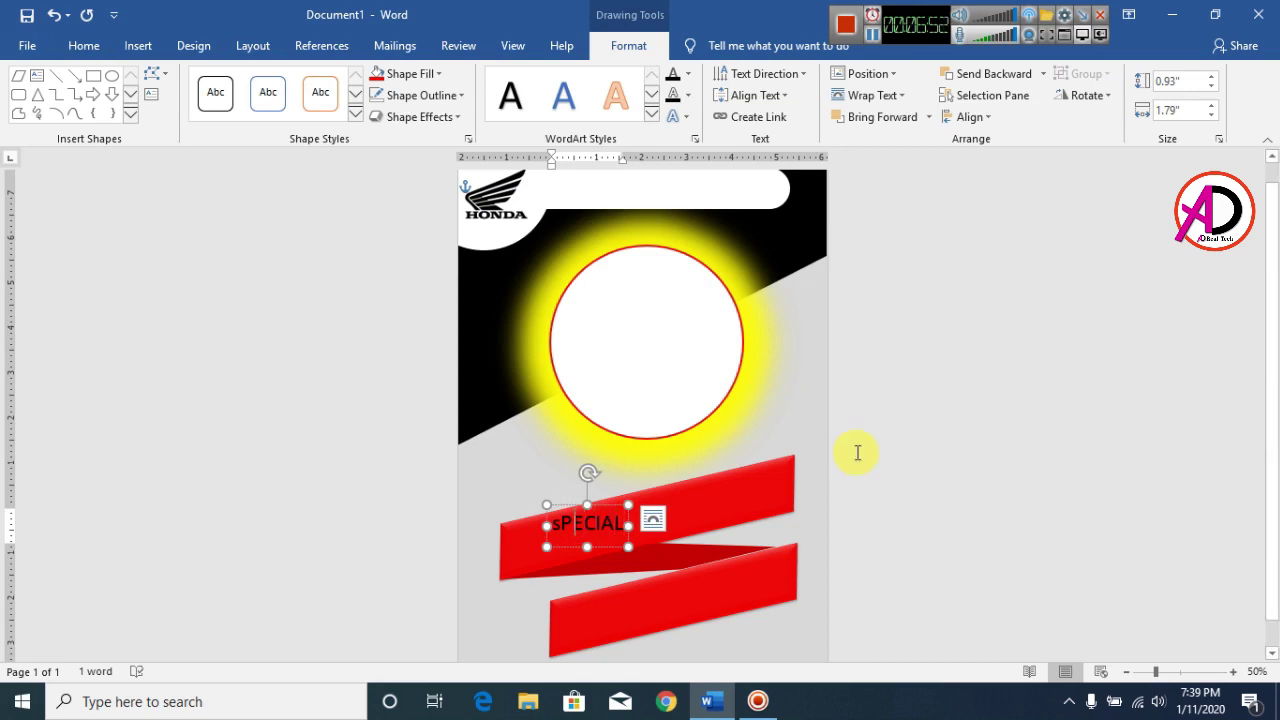
key("BackSpace")
type("S")
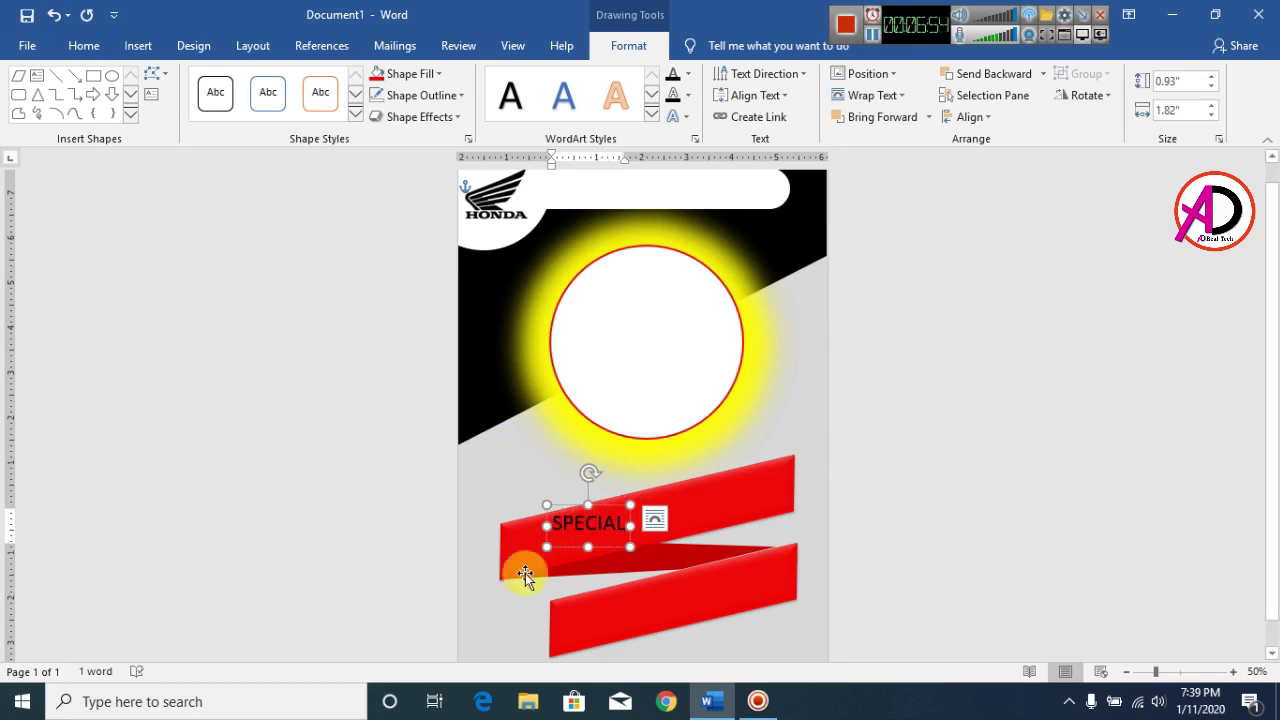
Step: Enlarge the SPECIAL text to font size 90 and make it bold
double_click(605, 527)
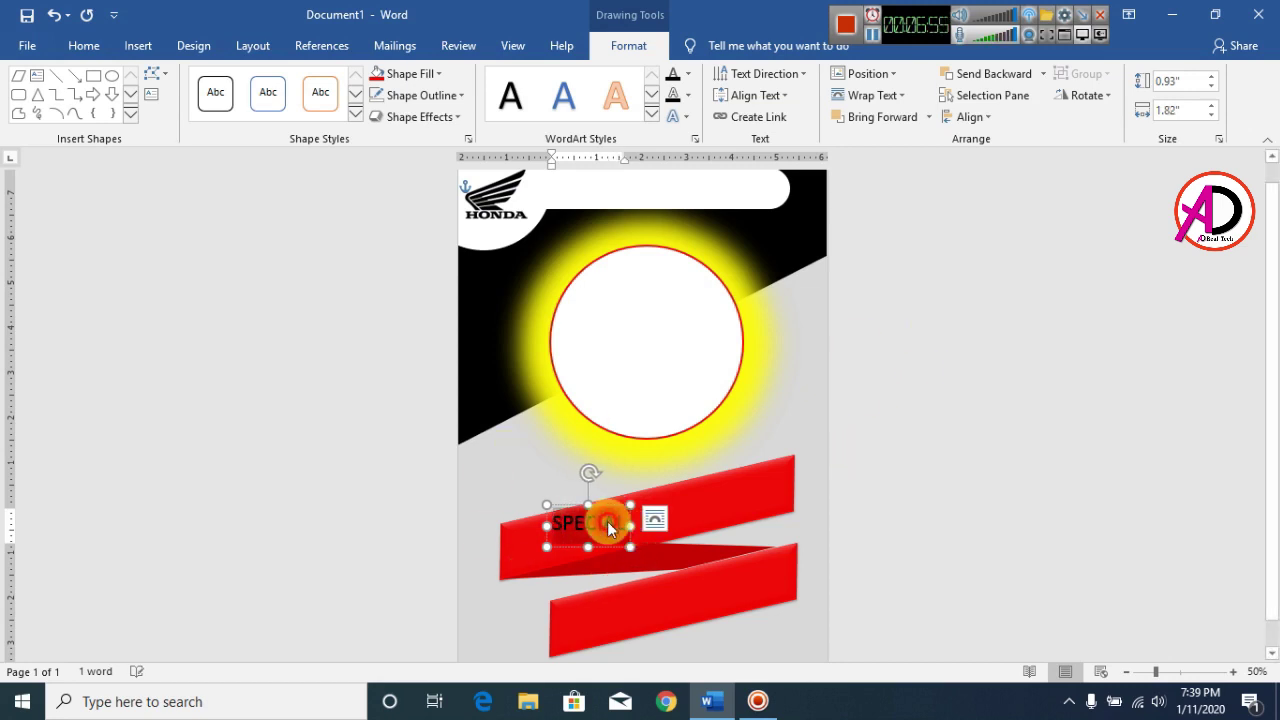
left_click(84, 46)
left_click(309, 81)
left_click(309, 81)
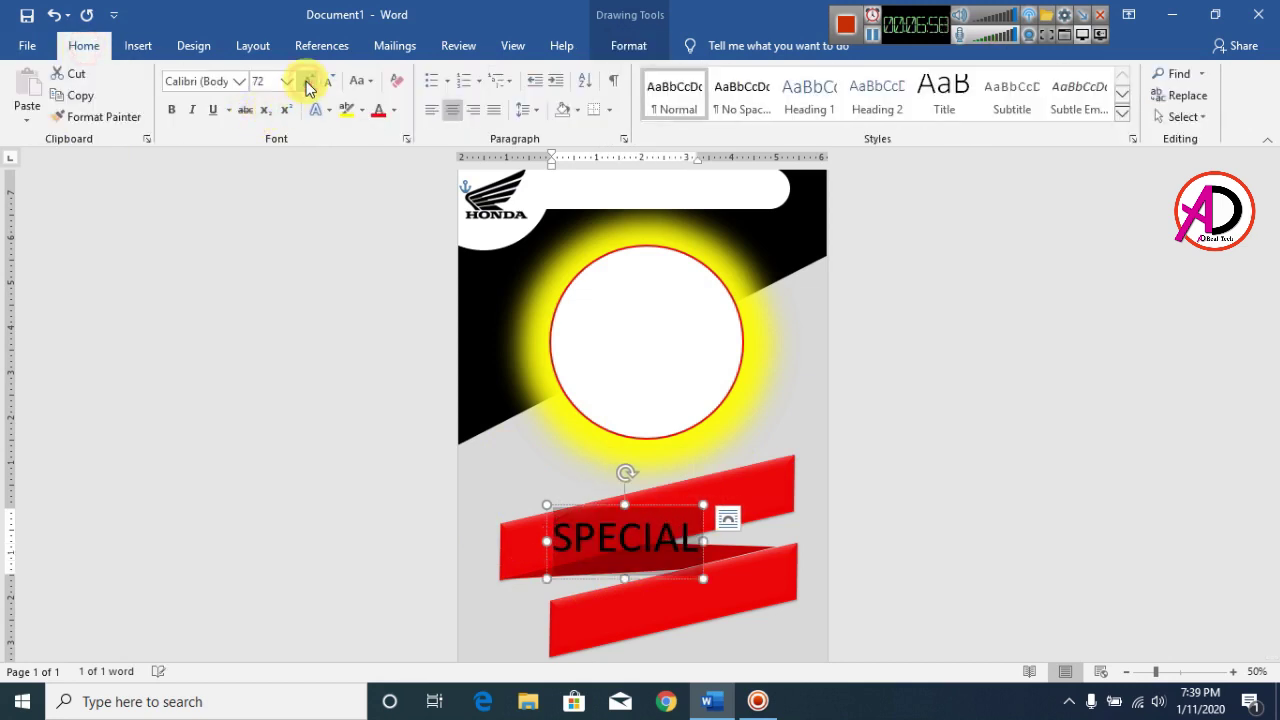
left_click(309, 81)
left_click(309, 81)
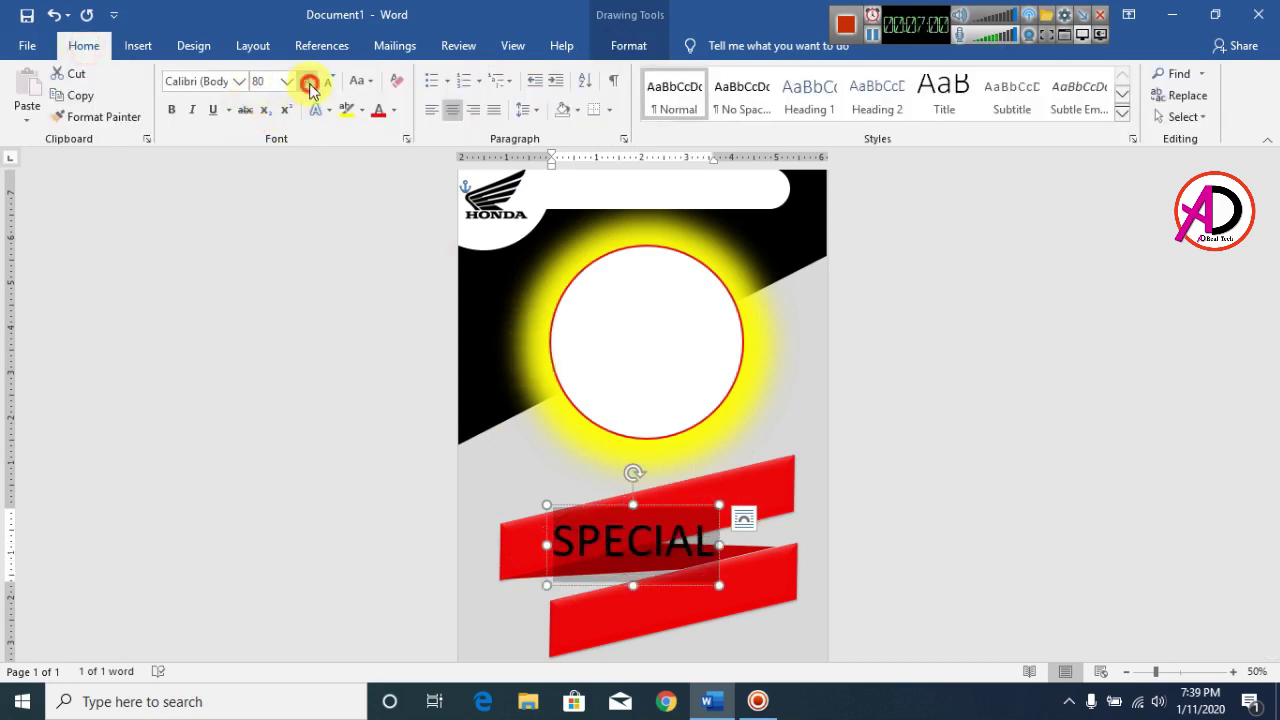
left_click(174, 113)
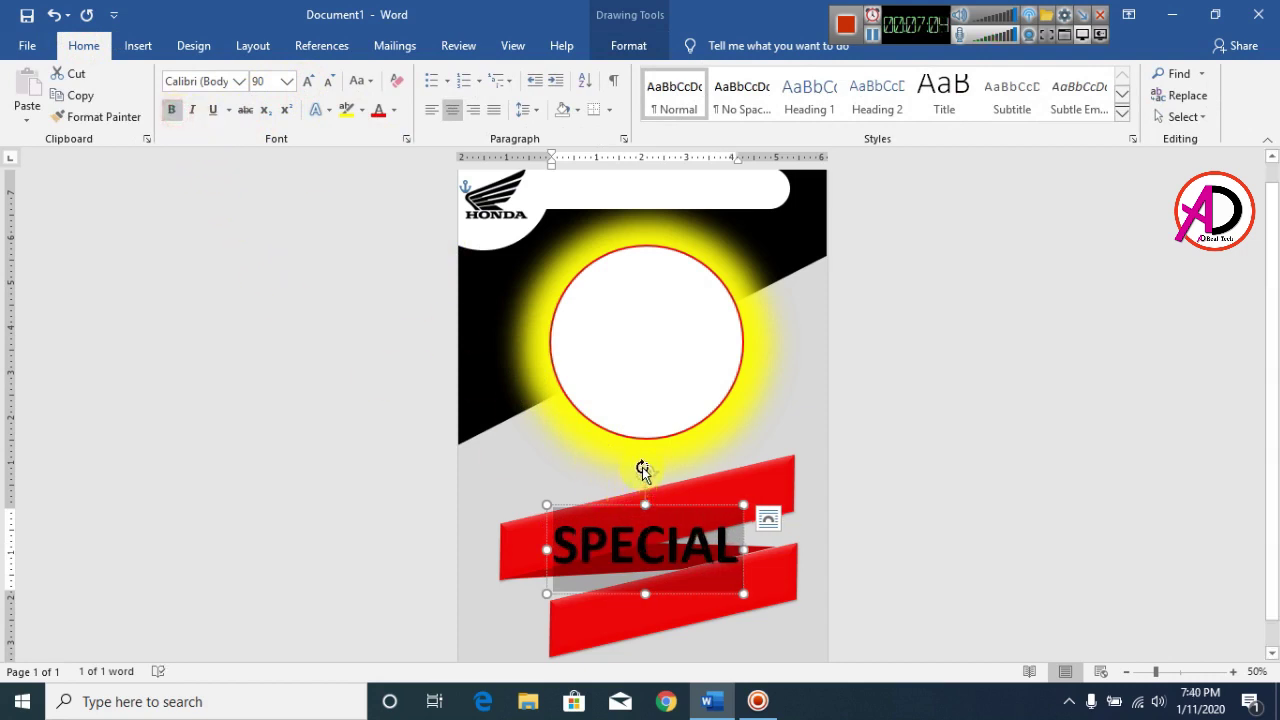
Step: Rotate the SPECIAL text counterclockwise to follow the upper bar's slope and position it on that bar
left_click_drag(645, 470, 676, 473)
left_click(670, 508)
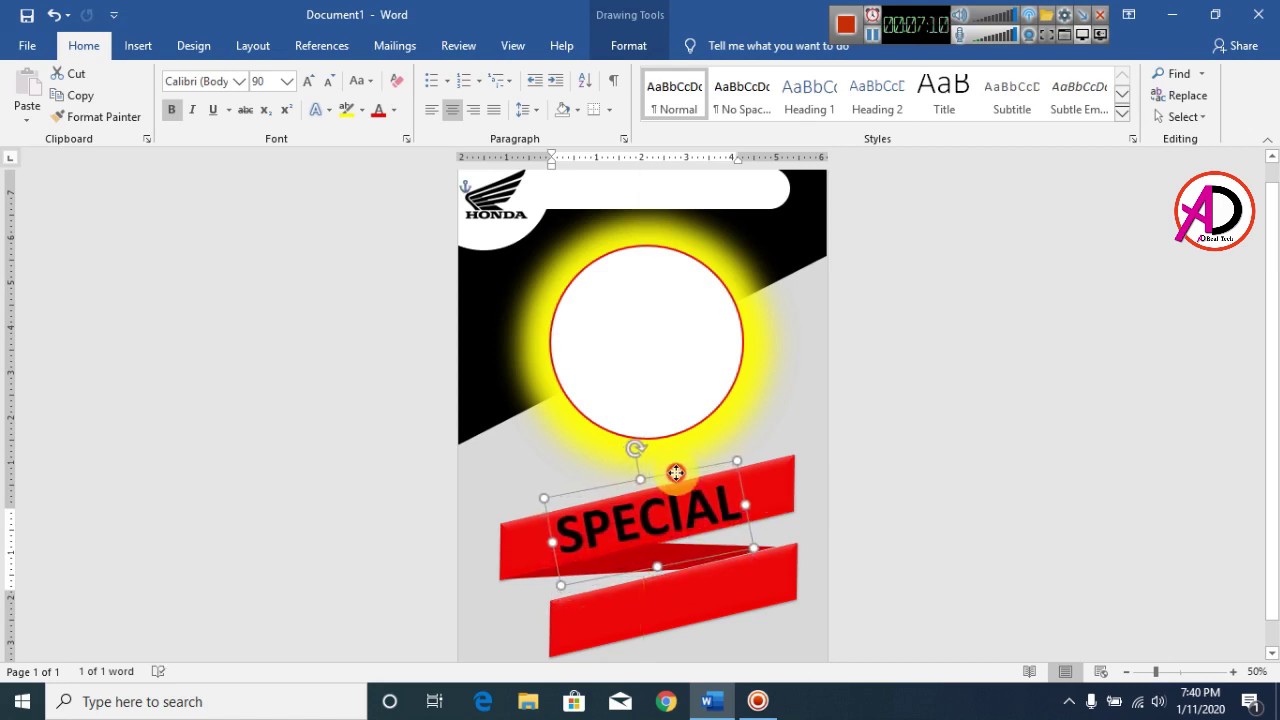
scroll(751, 500, "down", 1)
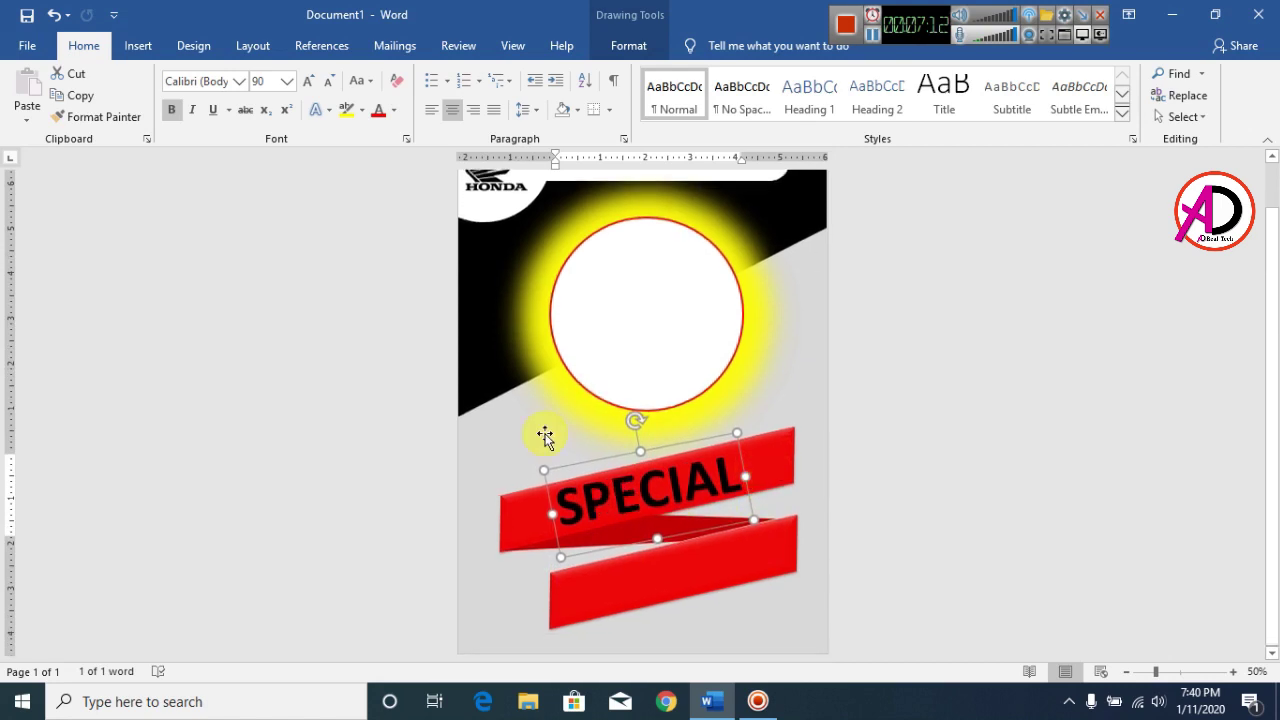
left_click_drag(635, 424, 633, 421)
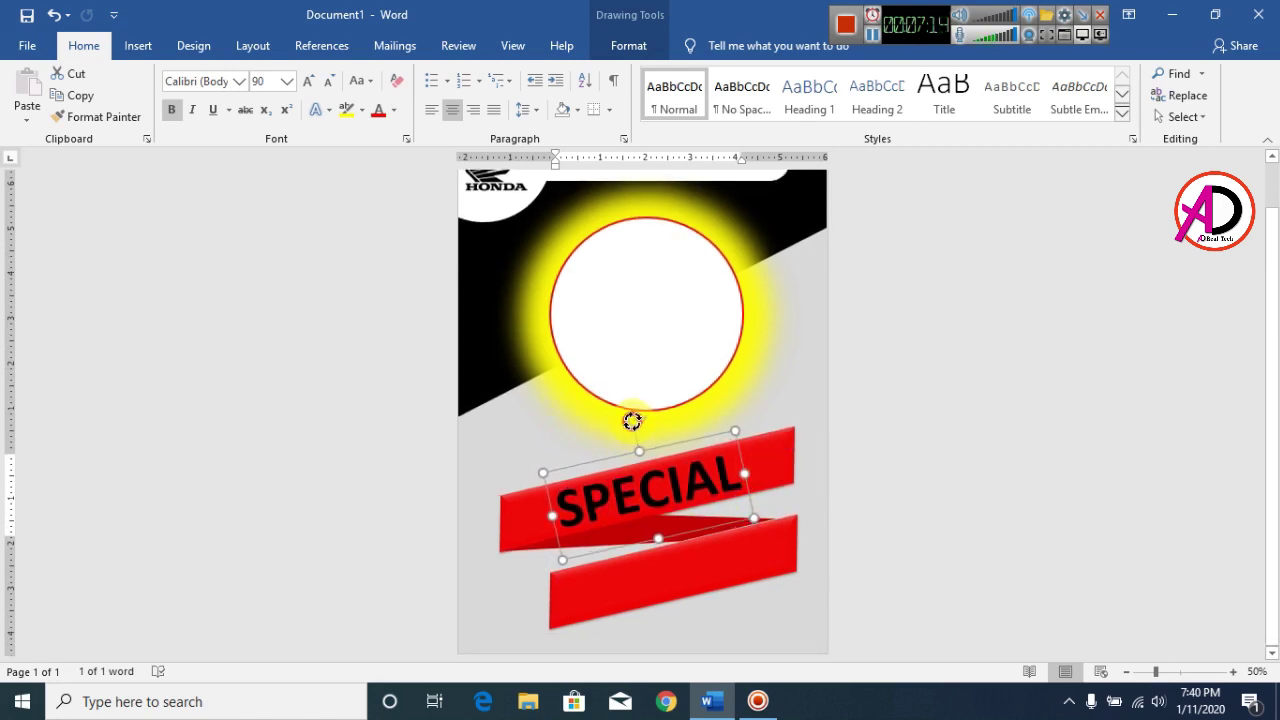
left_click(891, 491)
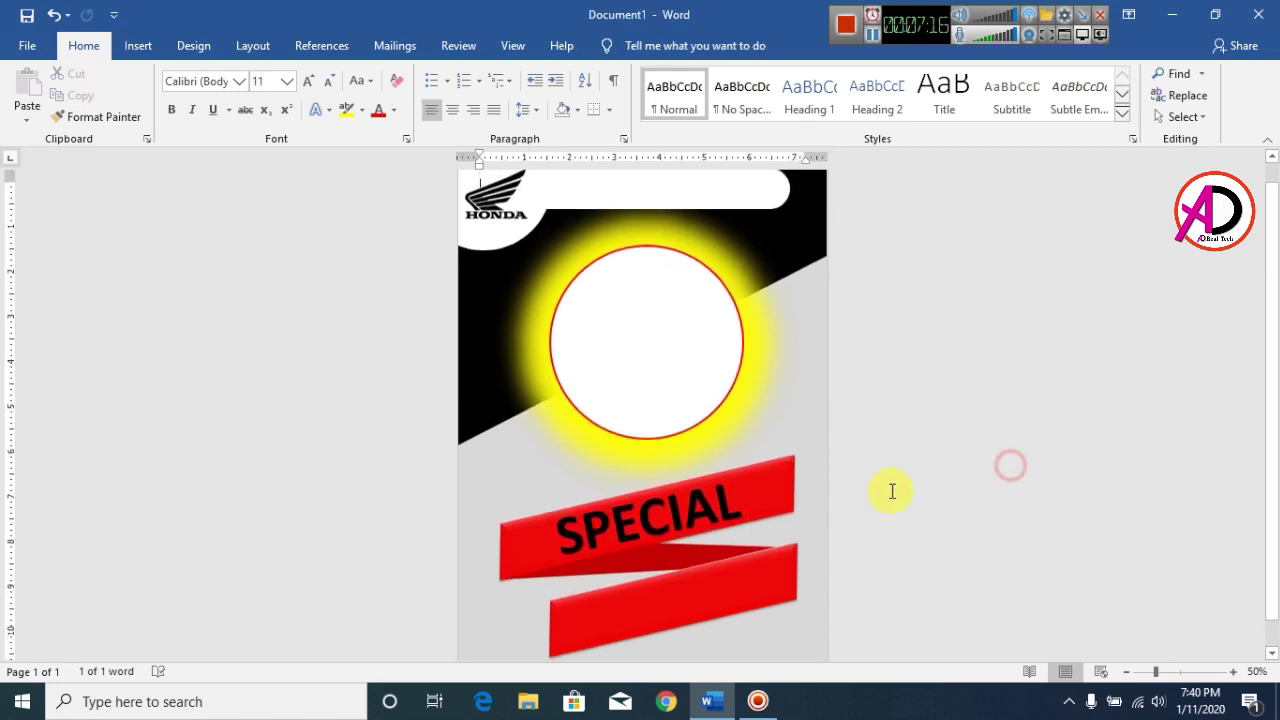
Step: Duplicate the SPECIAL text and place the copy on the lower red bar
key("ctrl+z")
left_click_drag(649, 419, 672, 462)
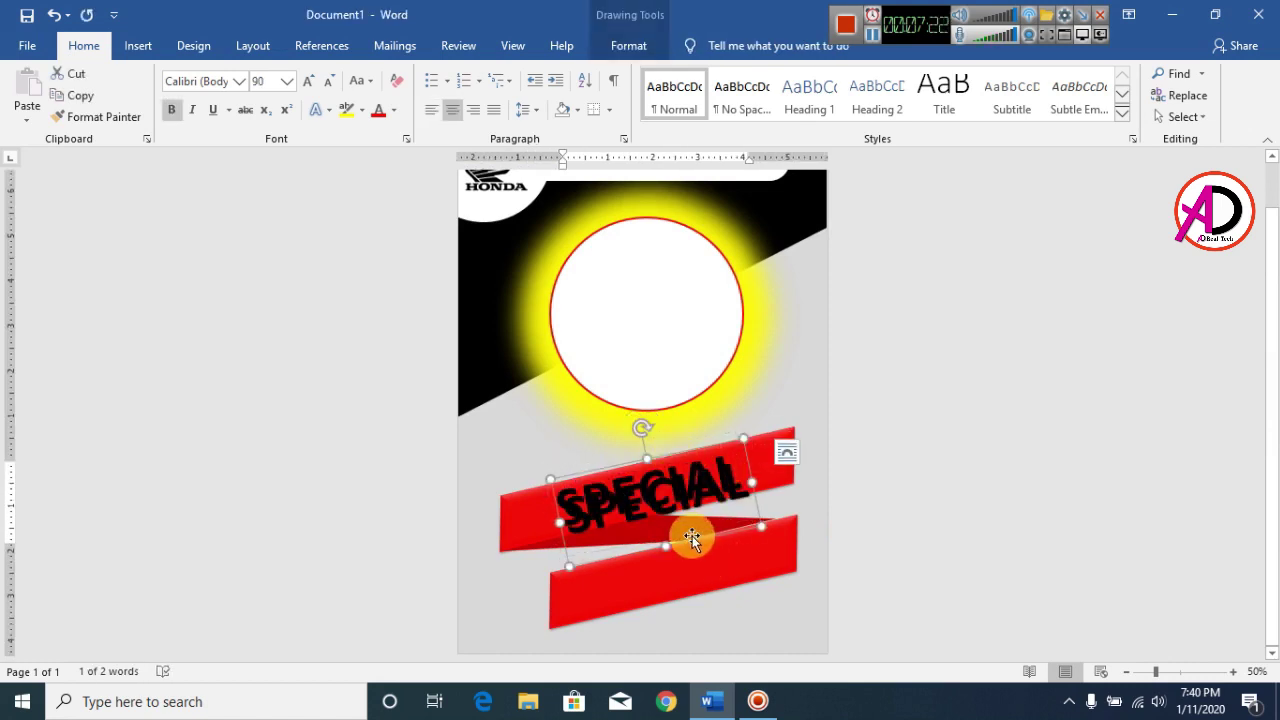
left_click_drag(692, 541, 714, 620)
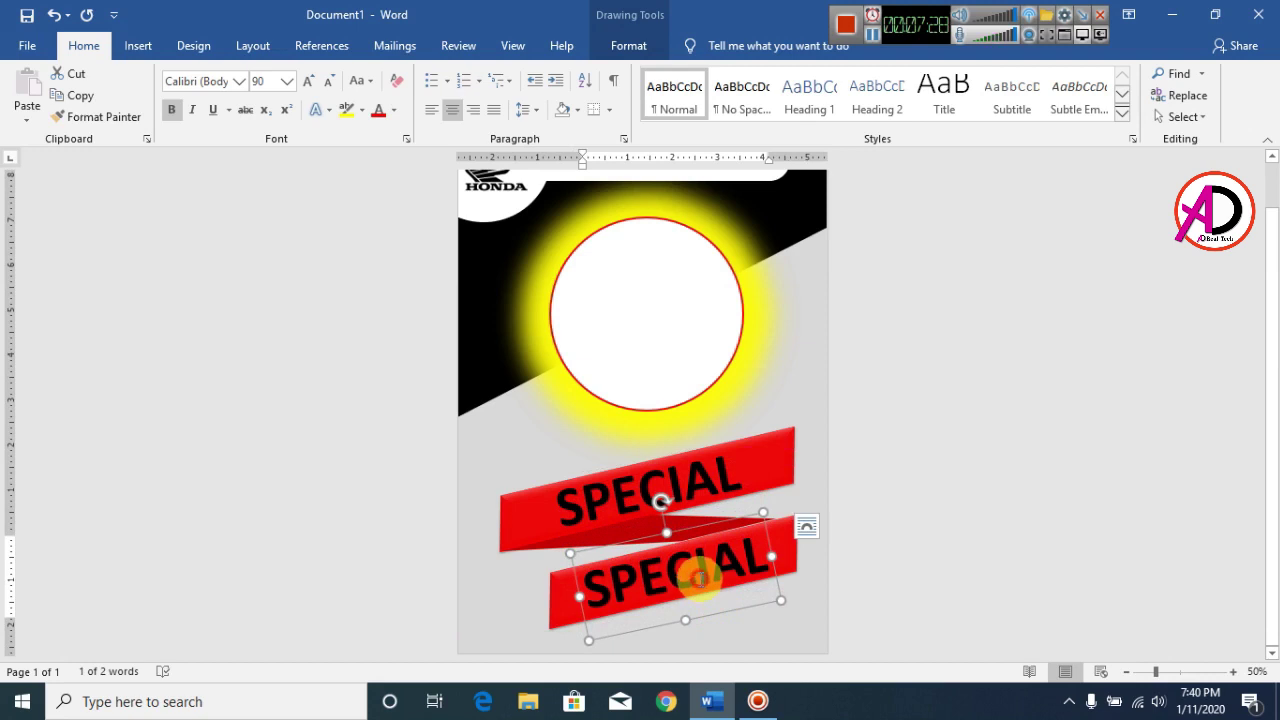
Step: Replace the copied text on the lower bar with OFFER in capitals and centre it on that bar
double_click(700, 578)
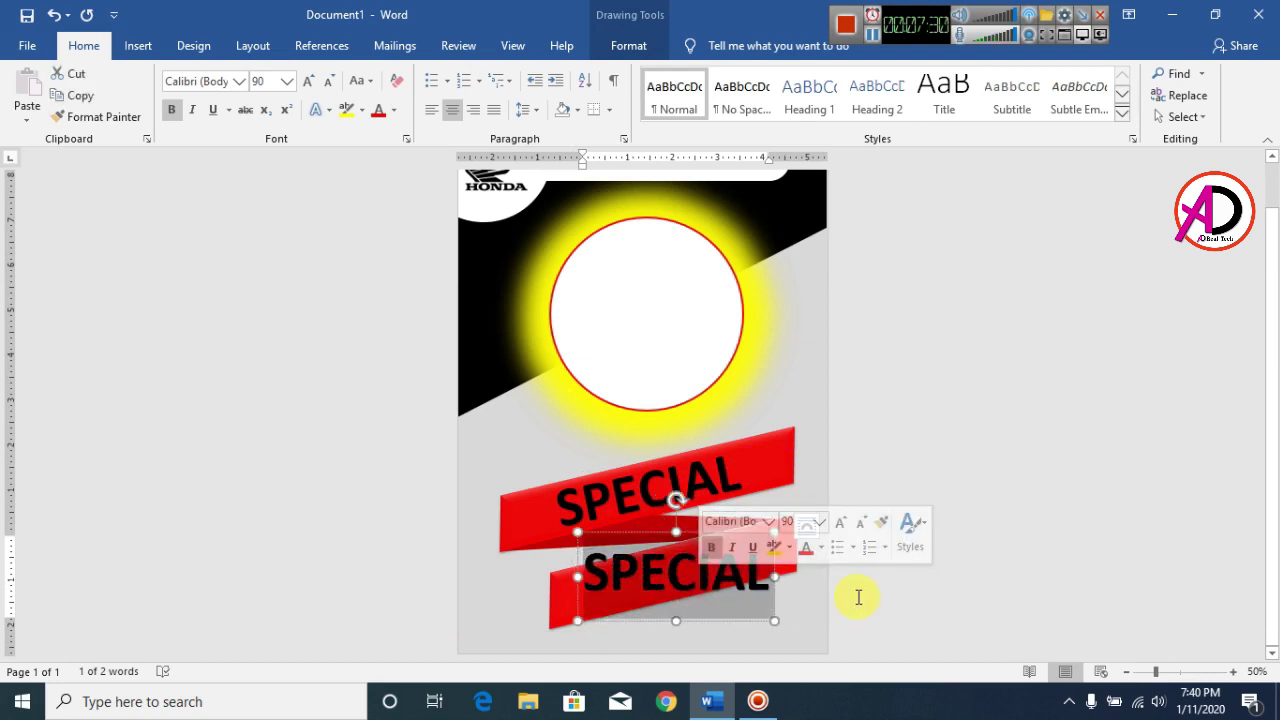
type("OFFER")
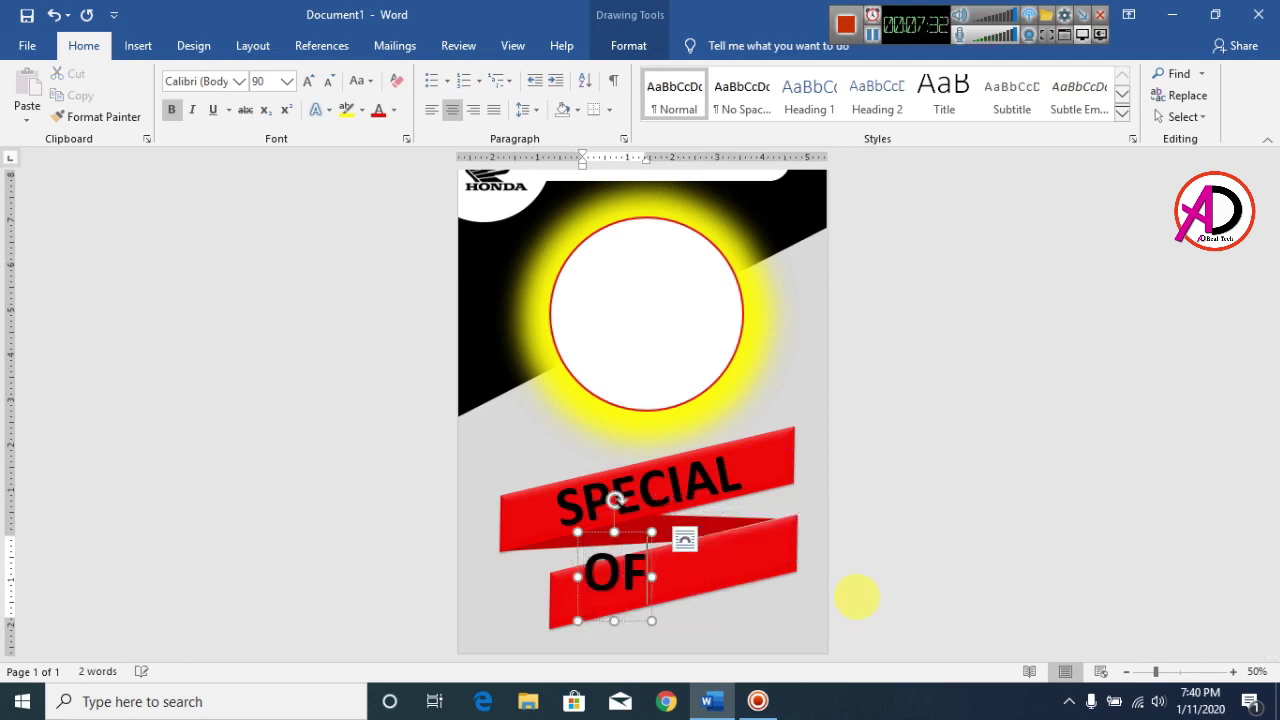
left_click(974, 566)
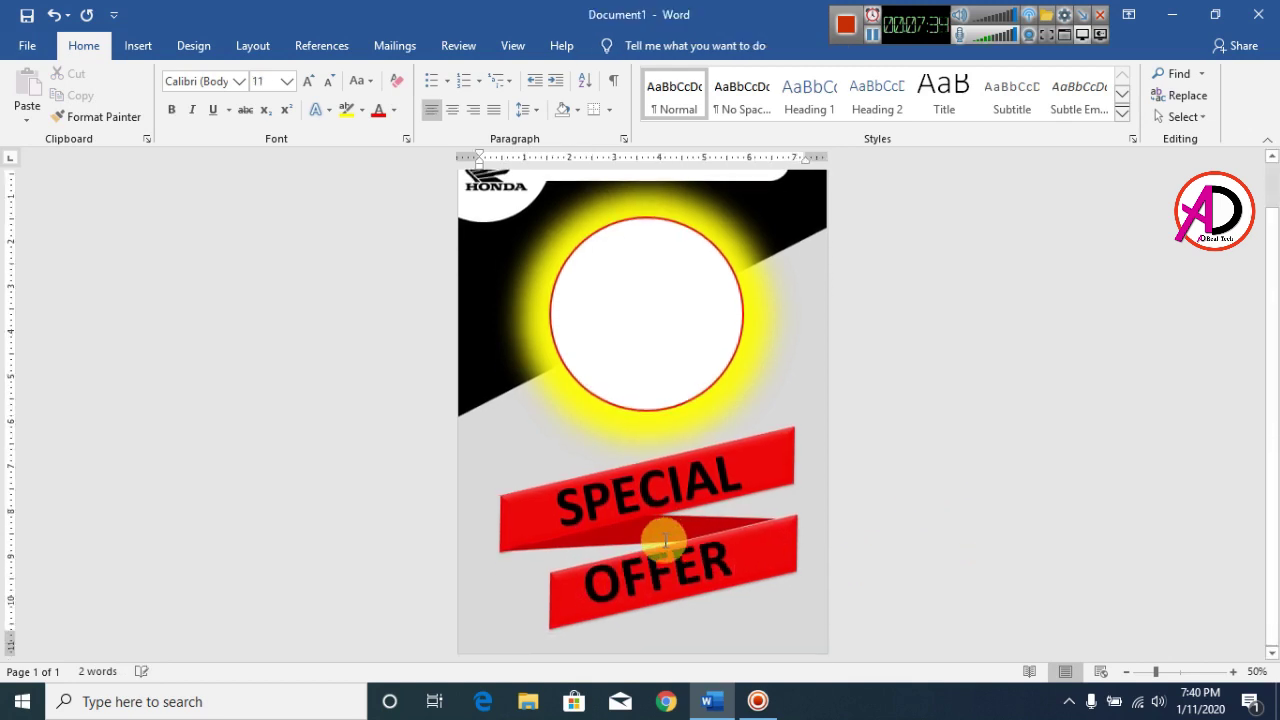
left_click(662, 573)
left_click_drag(690, 534, 652, 481)
Step: Set the text fill of both SPECIAL and OFFER to white
left_click(652, 481)
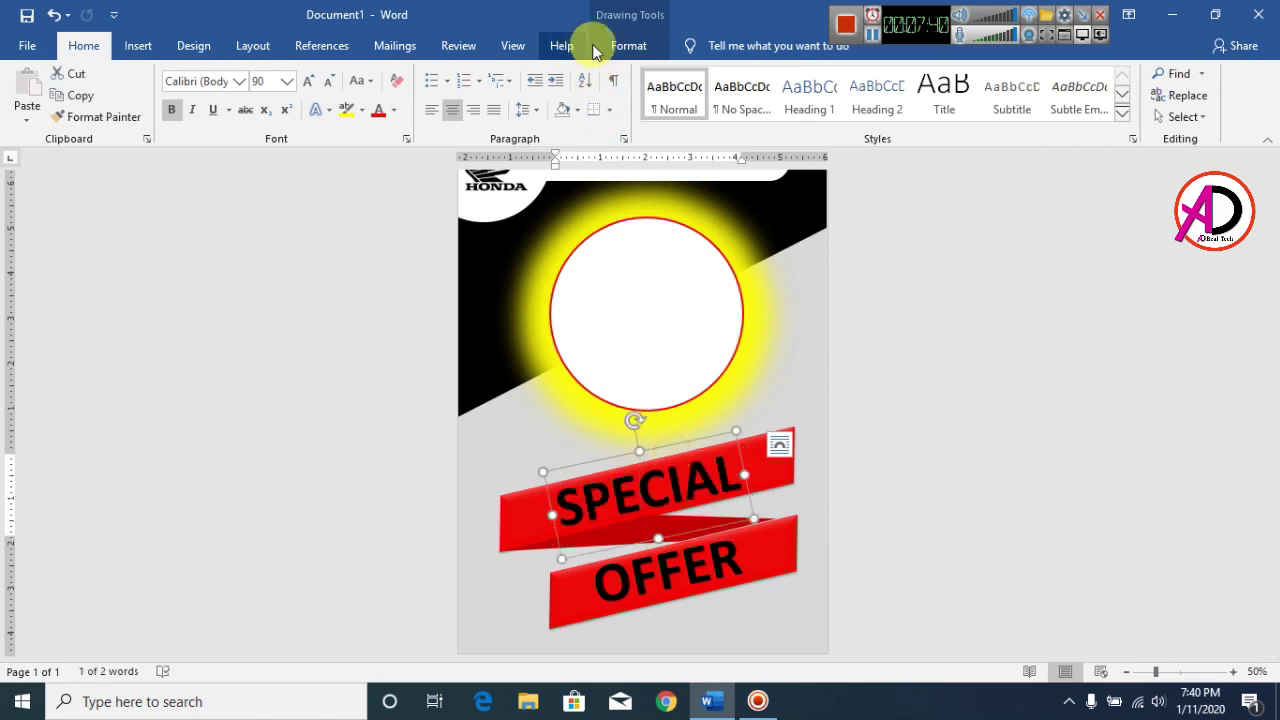
left_click(628, 45)
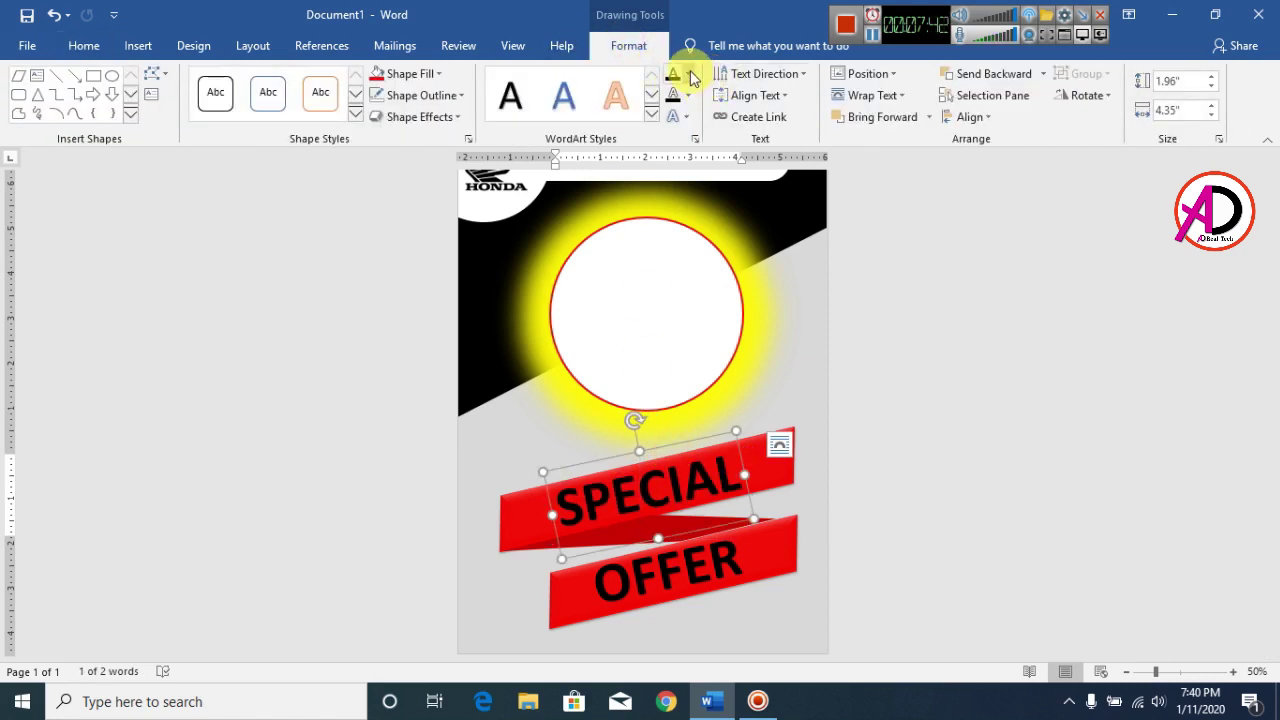
left_click(689, 73)
left_click(672, 140)
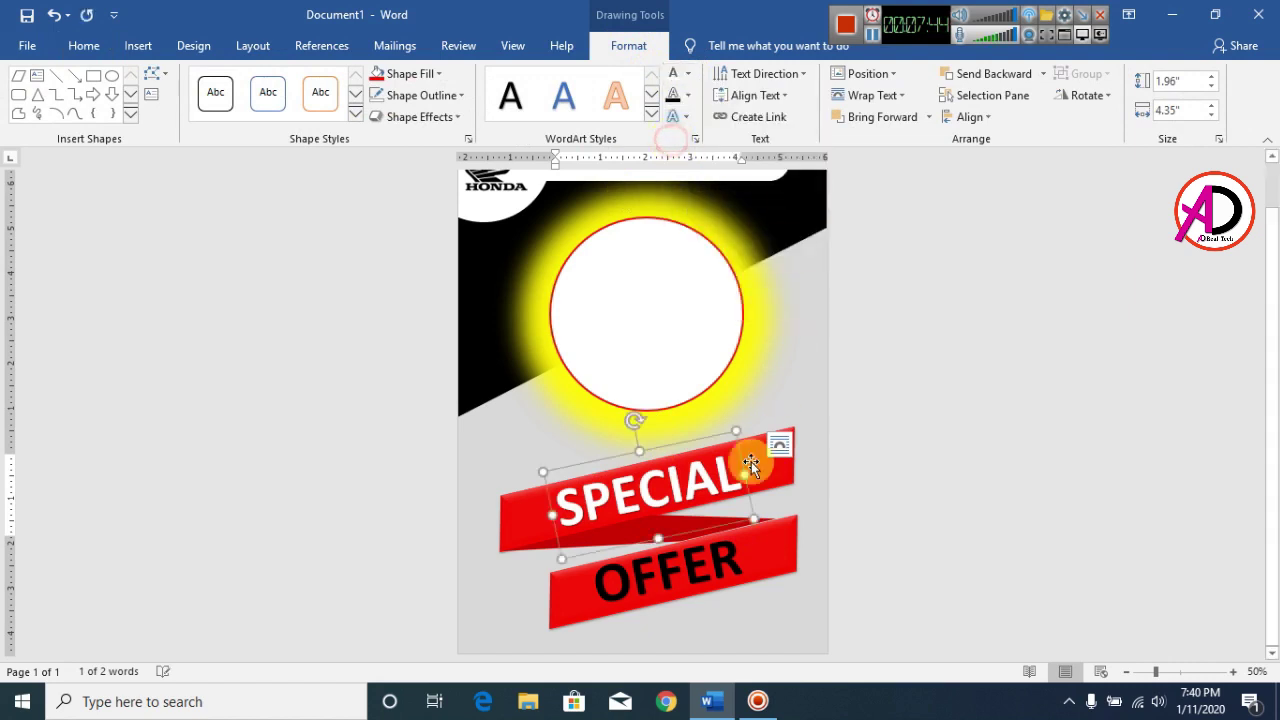
left_click(692, 566)
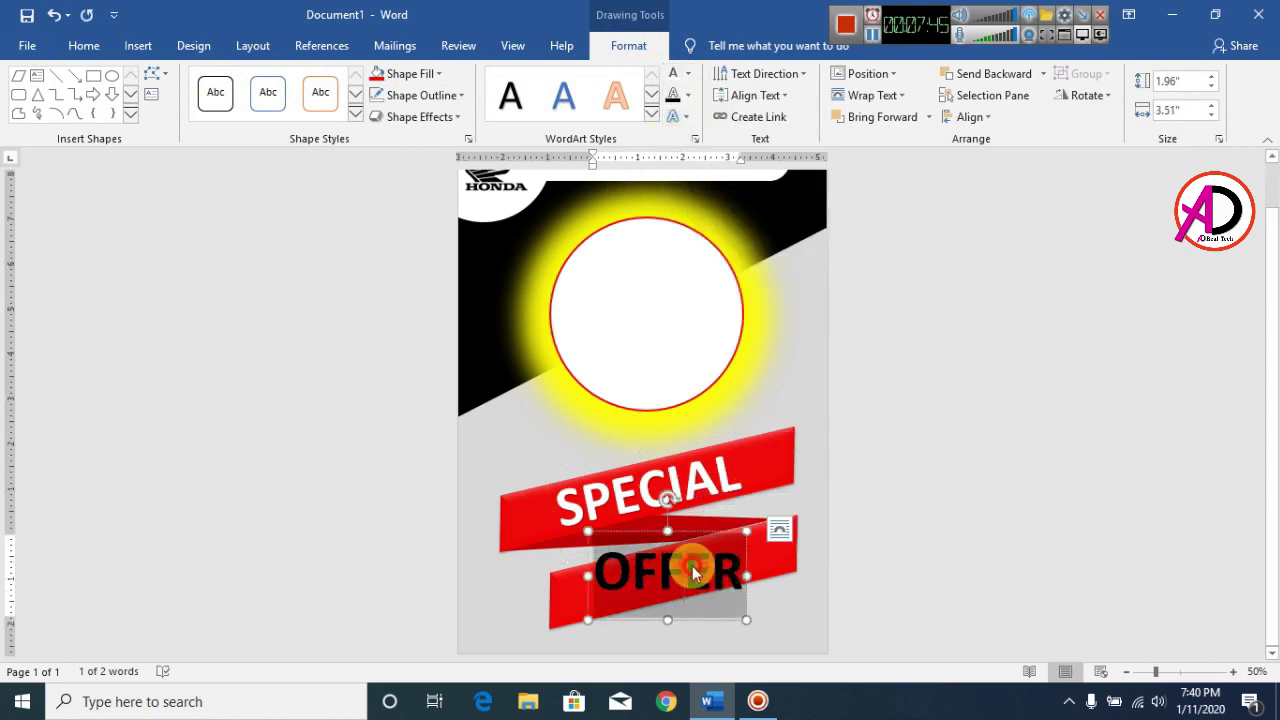
left_click(673, 75)
left_click(1079, 429)
scroll(571, 528, "down", 1)
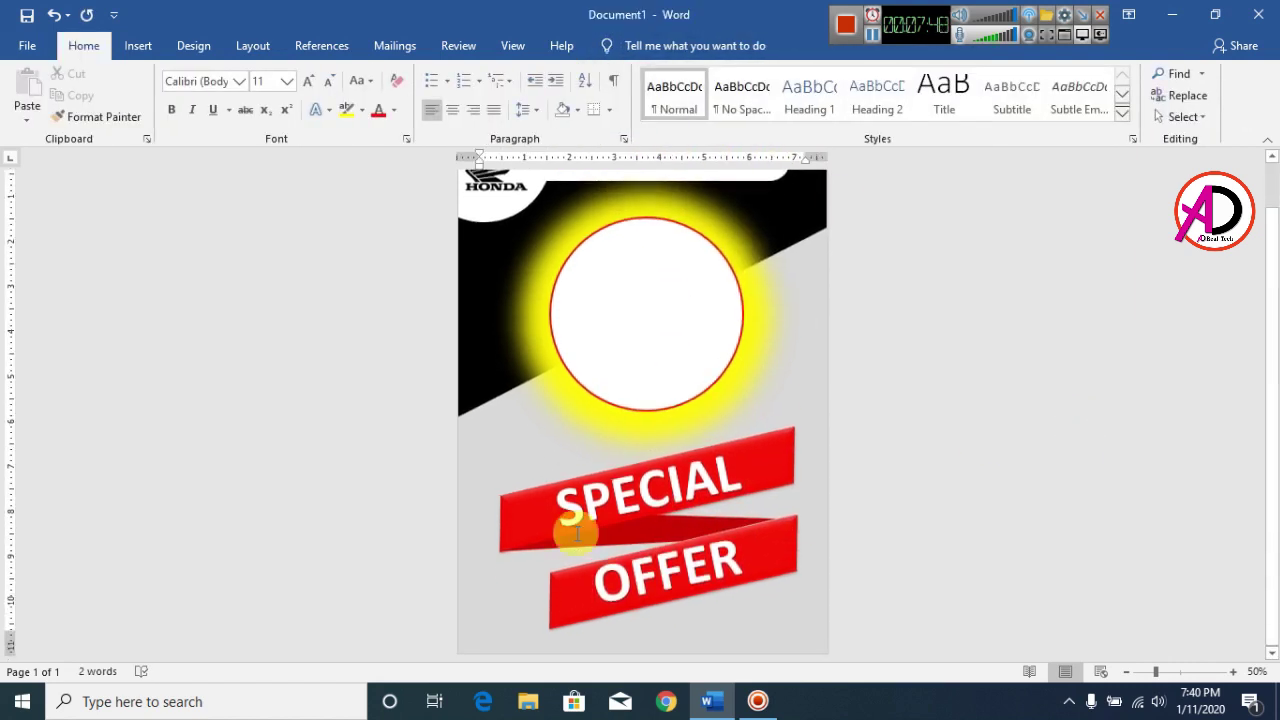
Step: Rotate the SPECIAL text slightly to match the slope of the upper bar
left_click(701, 461)
left_click_drag(648, 420, 644, 418)
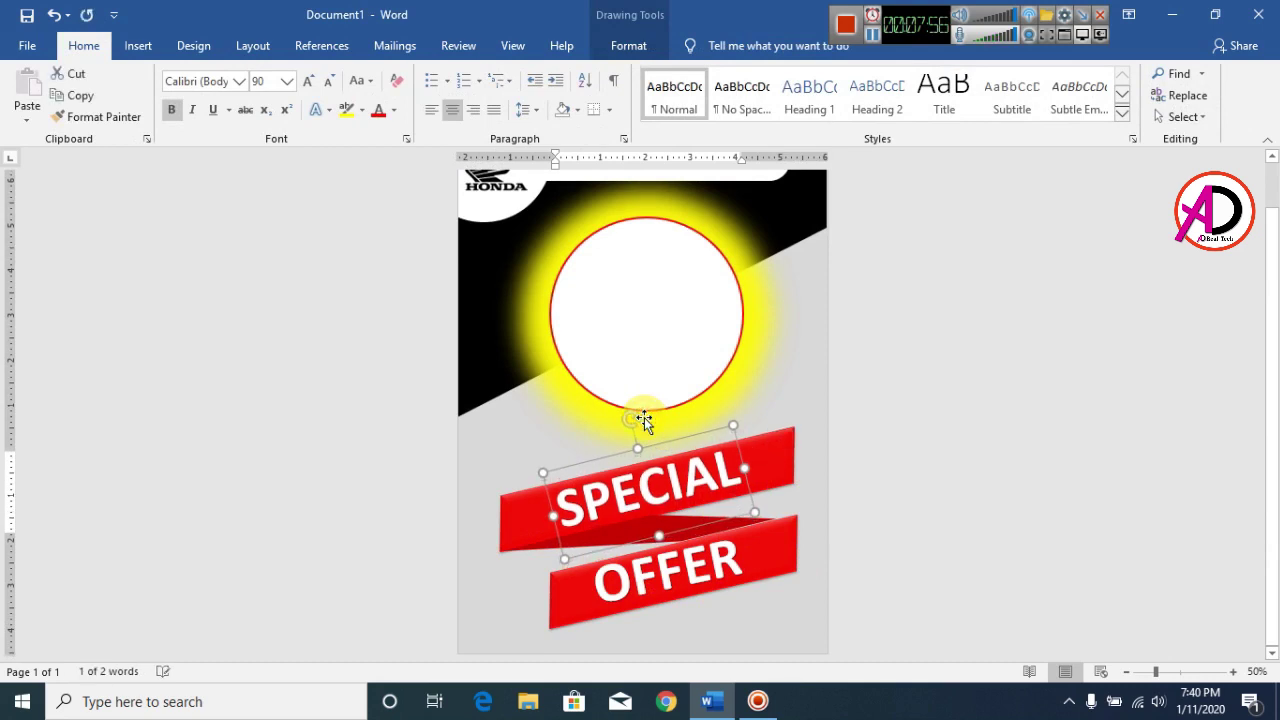
left_click(1063, 503)
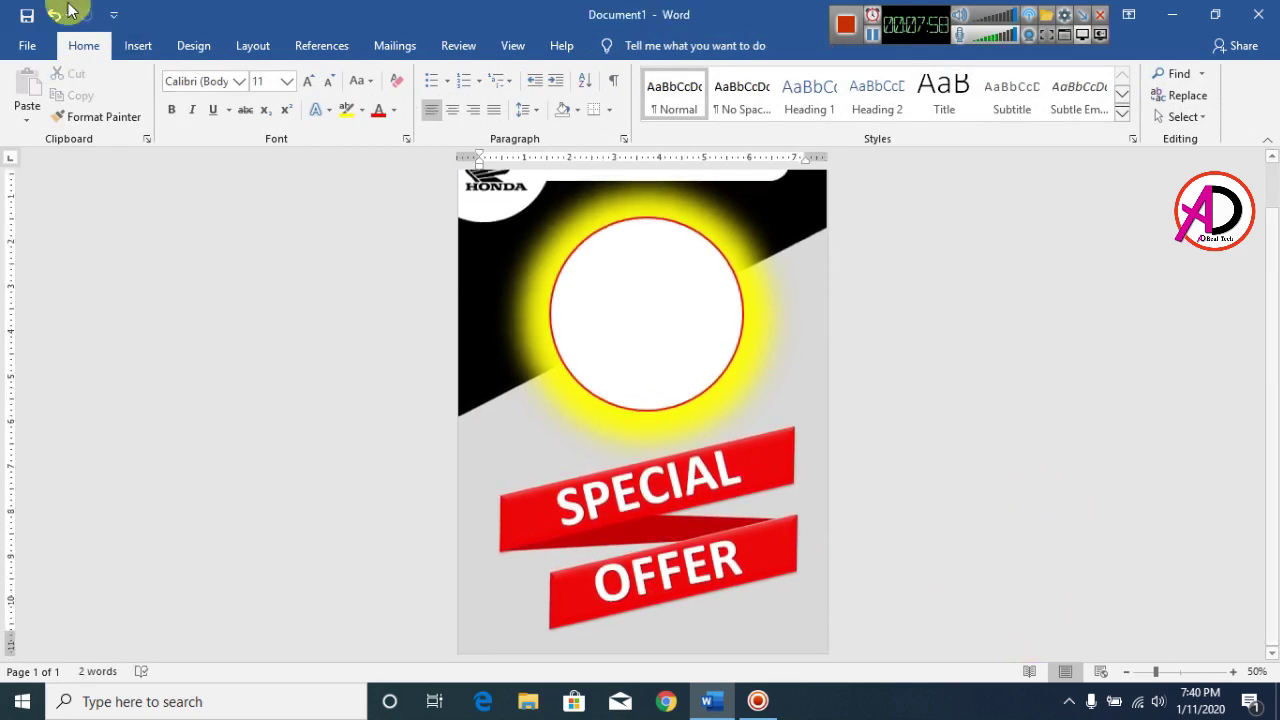
Step: Draw a five-pointed star about 0.88" by 0.88" on the upper bar, just before the word SPECIAL
left_click(138, 45)
left_click(205, 116)
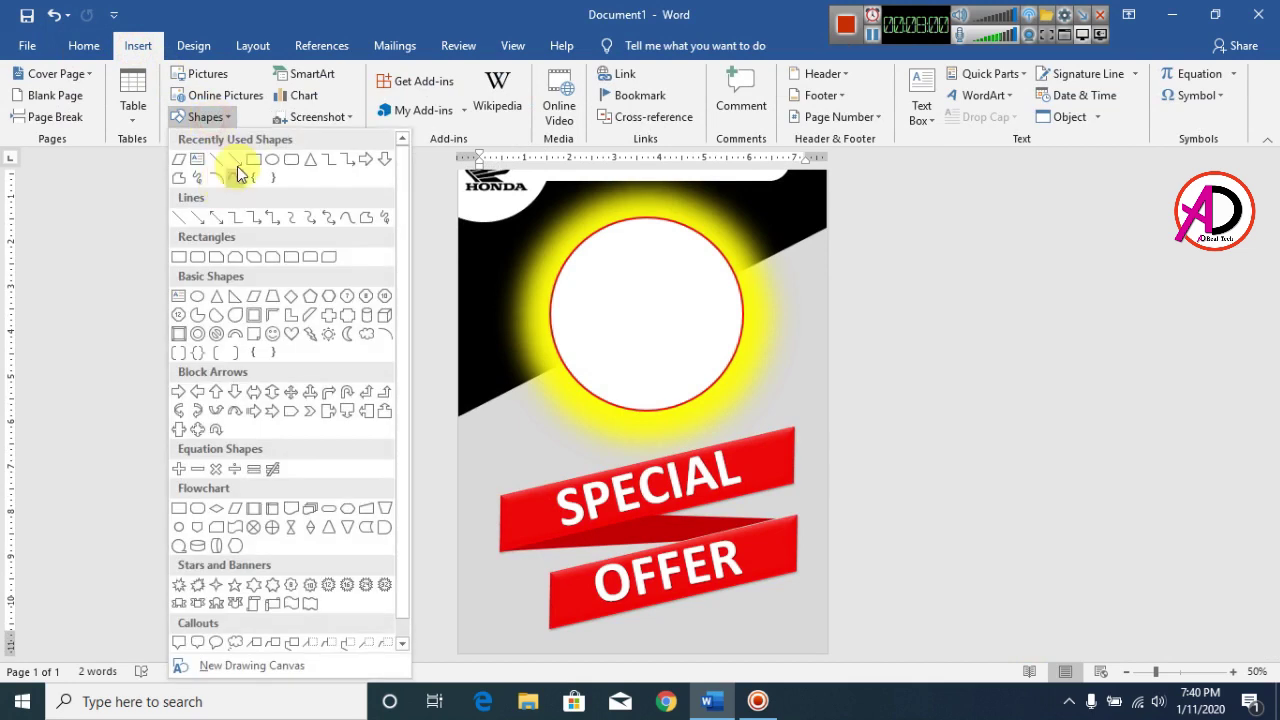
scroll(320, 450, "down", 1)
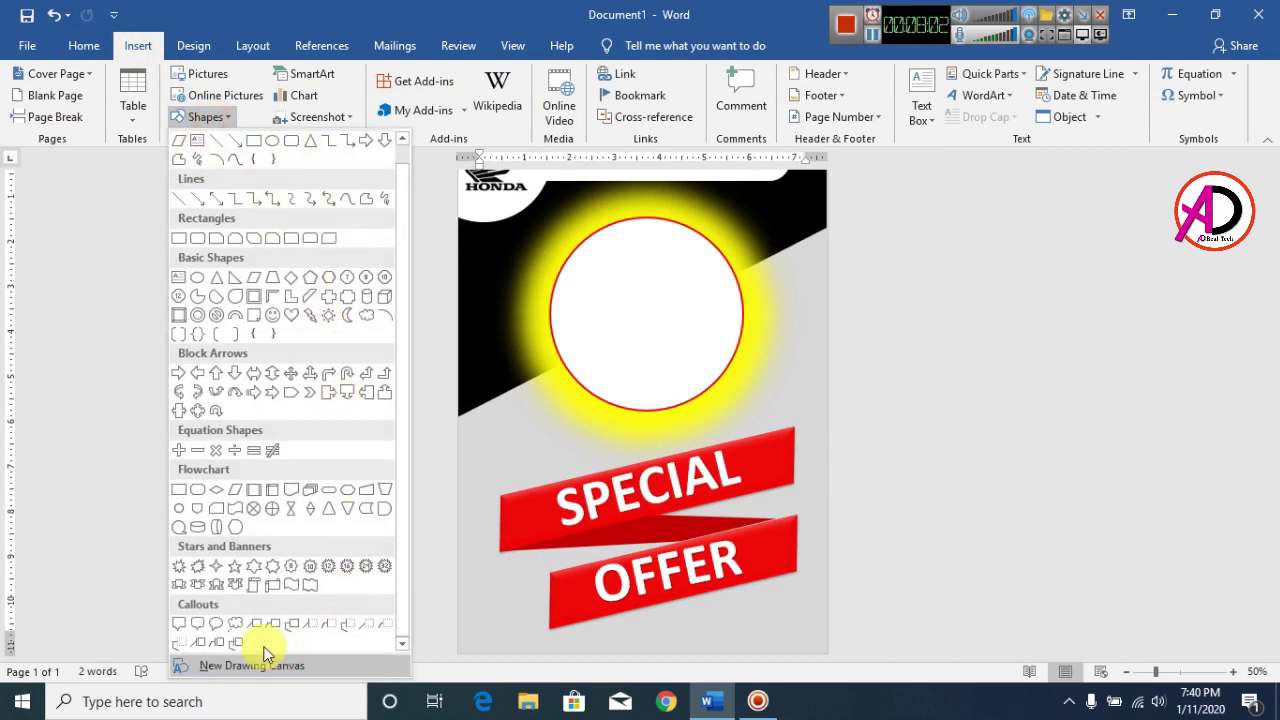
left_click(236, 577)
mouse_move(521, 503)
left_mouse_down()
mouse_move(560, 540)
mouse_move(538, 518)
left_mouse_up()
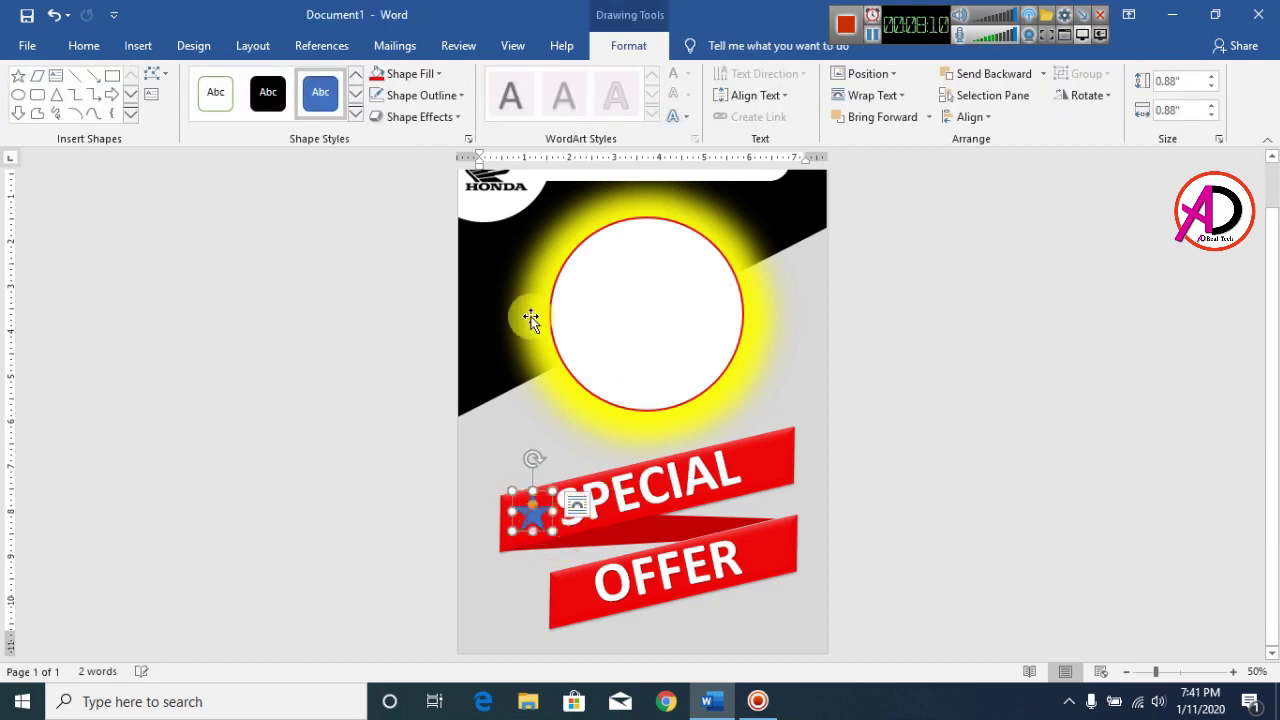
Step: Fill the star with yellow and remove its outline
left_click(390, 76)
left_click(418, 221)
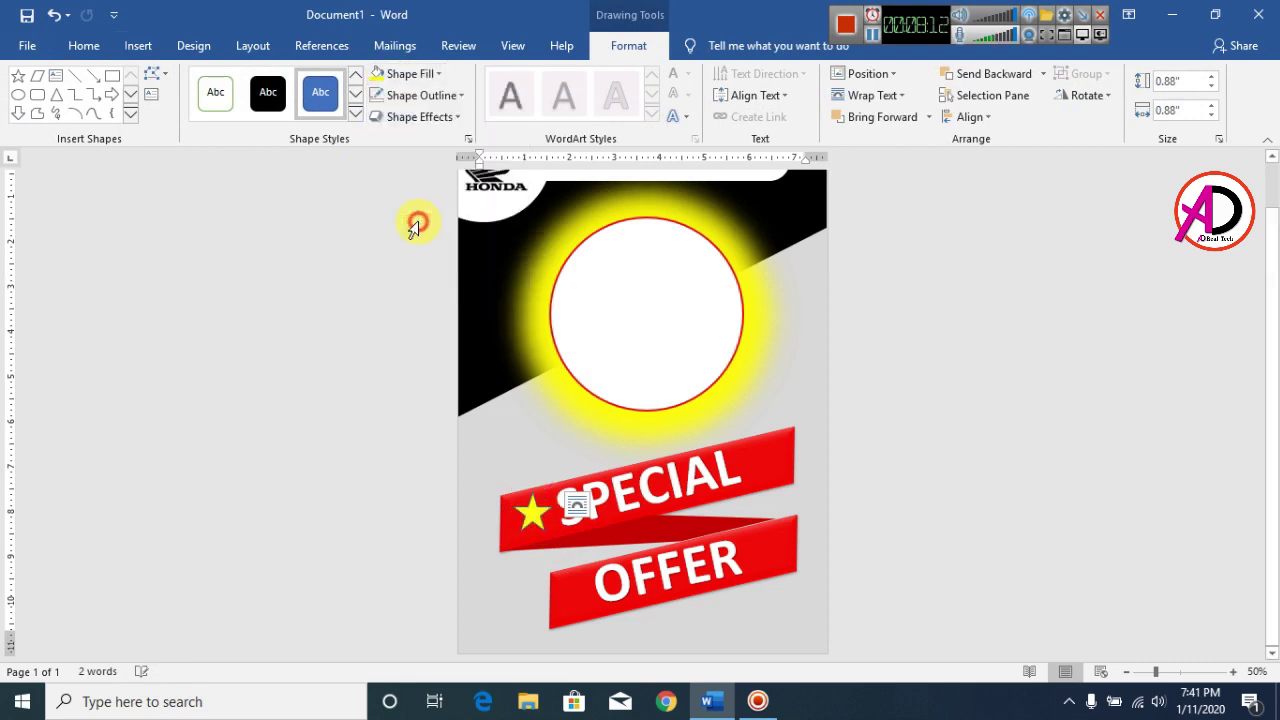
left_click(414, 95)
left_click(404, 260)
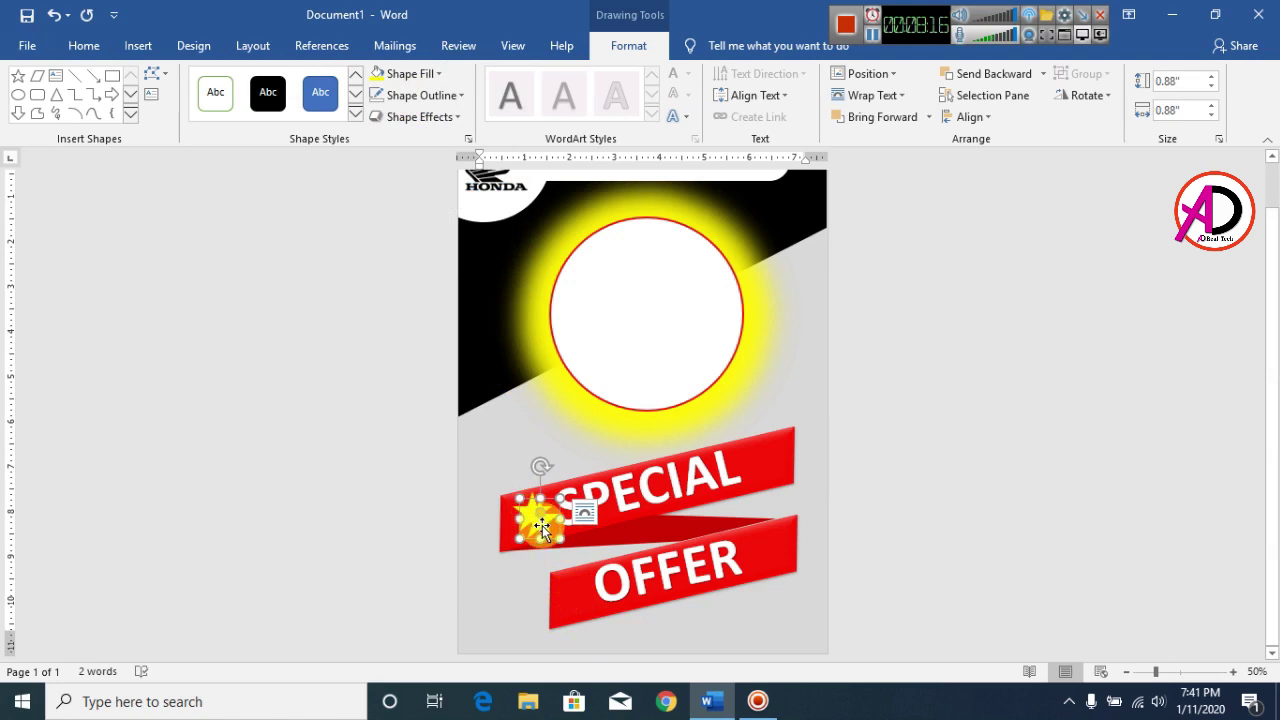
Step: Duplicate the yellow star to the other end of the upper bar and to both ends of the lower bar
left_click_drag(540, 527, 762, 460)
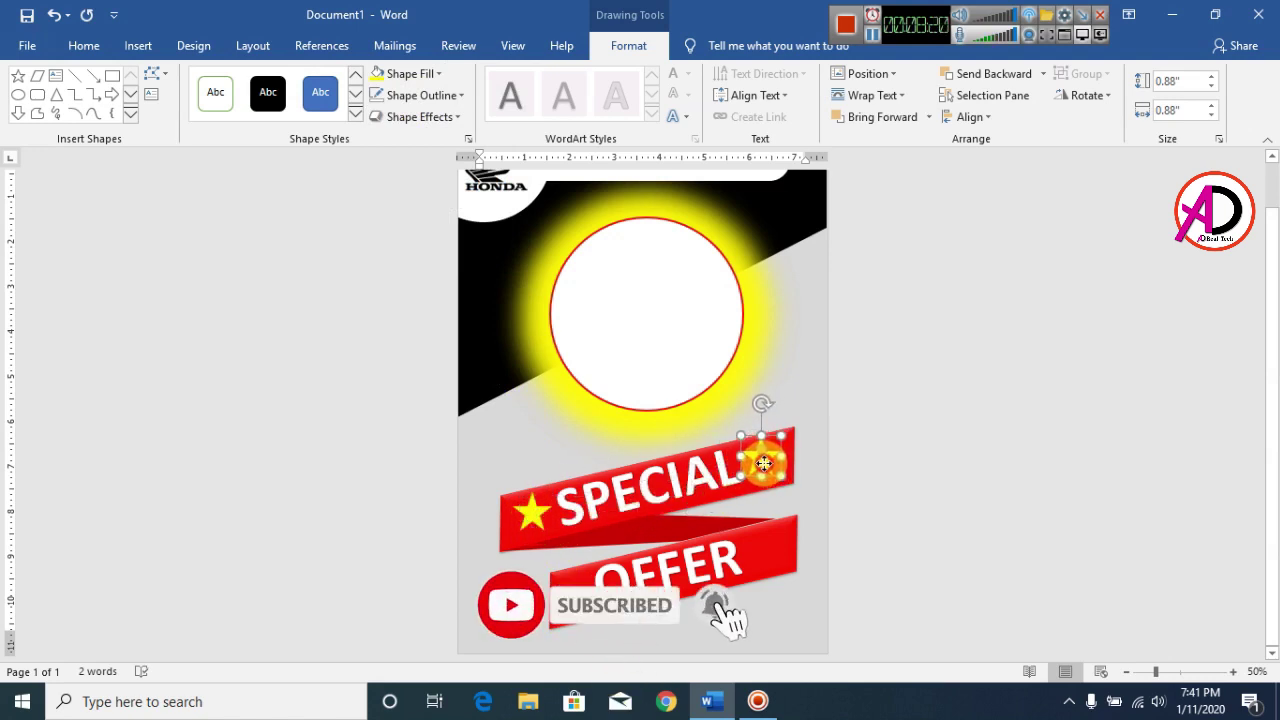
left_click(886, 463)
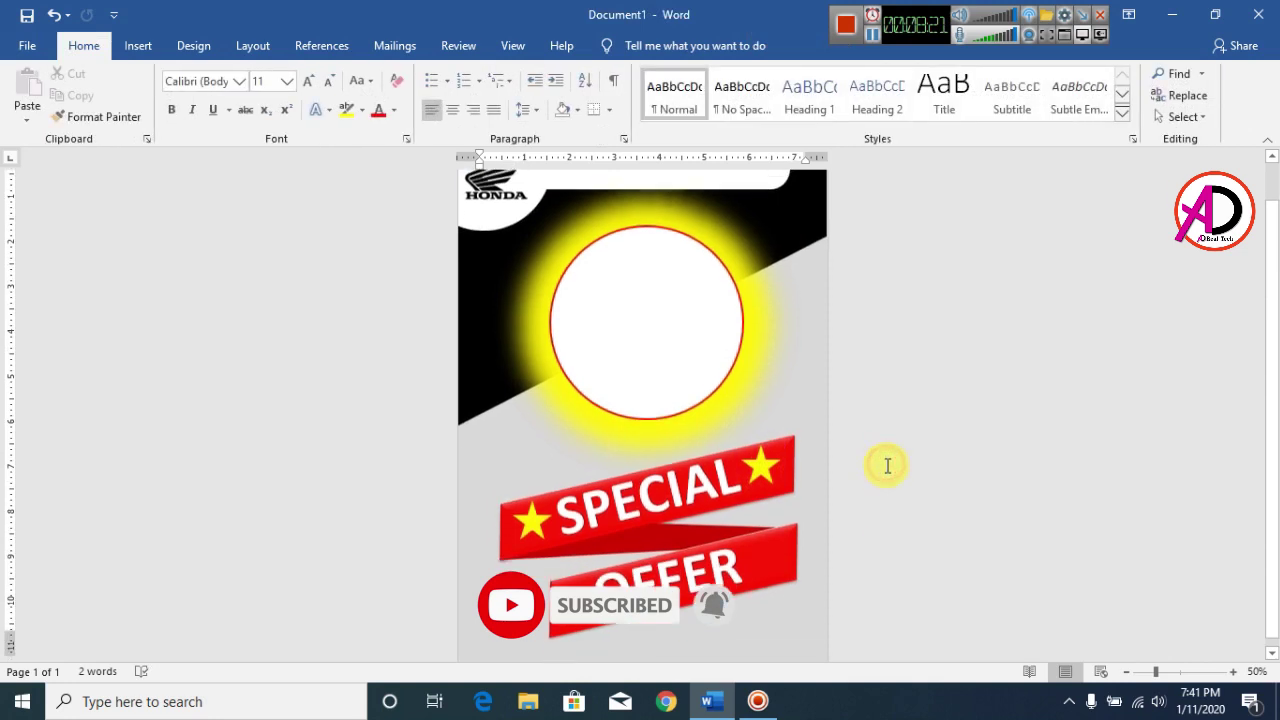
left_click(766, 455)
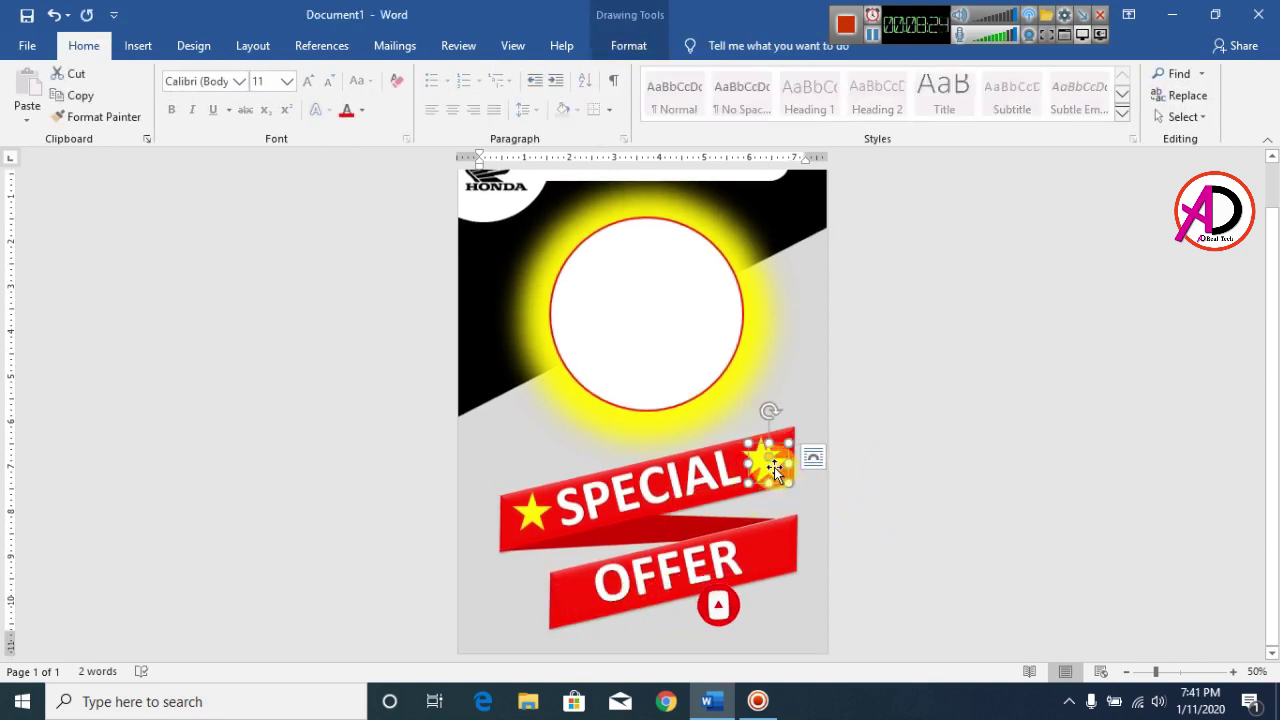
left_click_drag(768, 463, 576, 597)
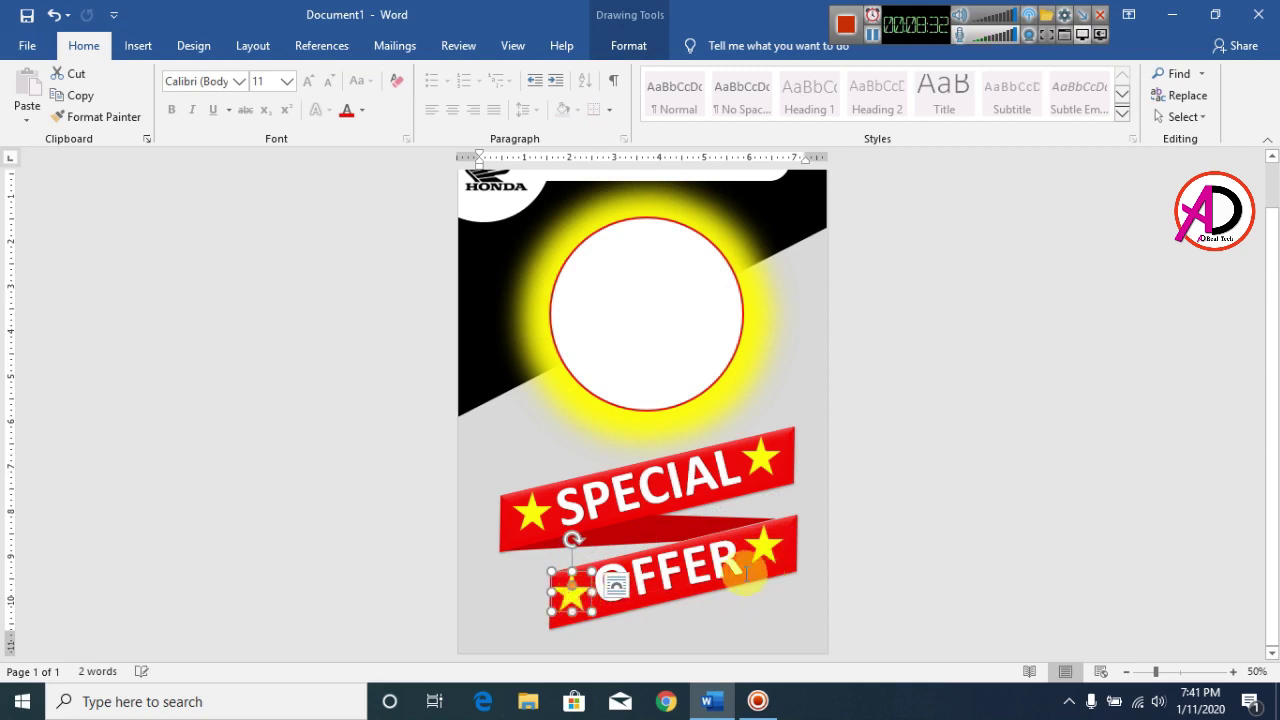
Step: Nudge the OFFER text and its two stars so they are evenly spaced along the lower bar
left_click(710, 556)
left_click_drag(715, 531, 737, 523)
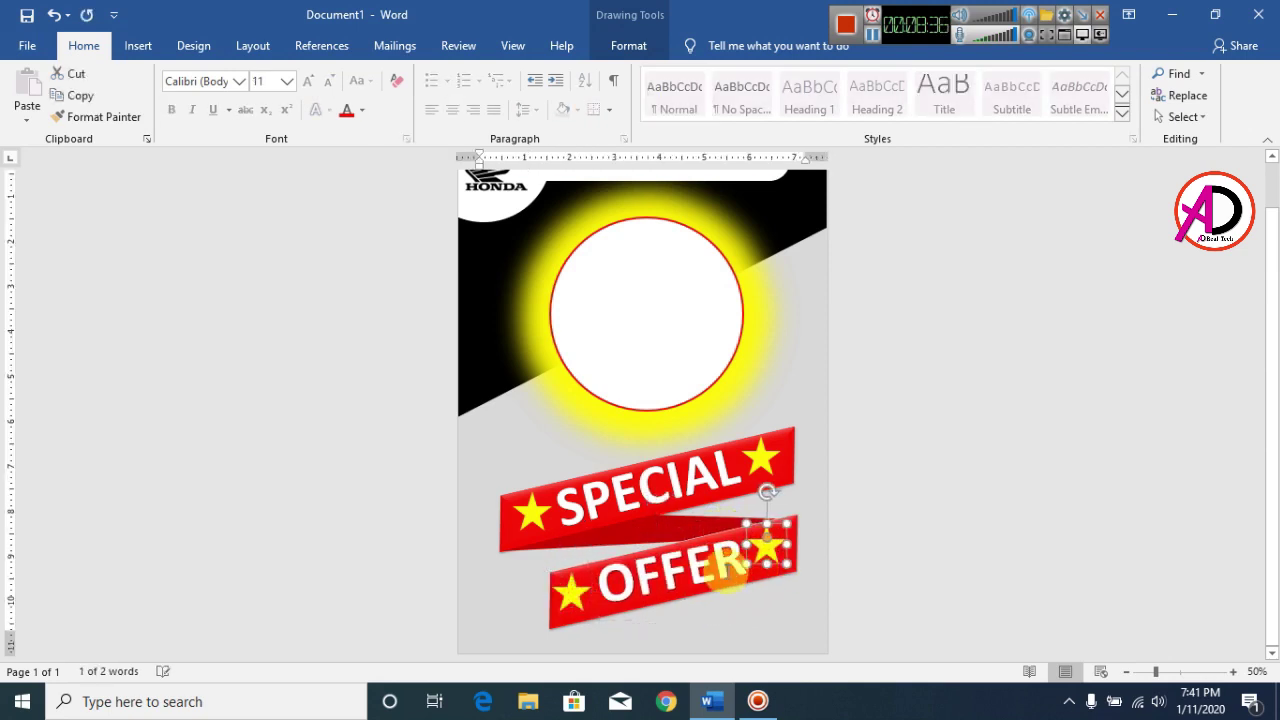
key("ctrl+z")
key("ctrl+y")
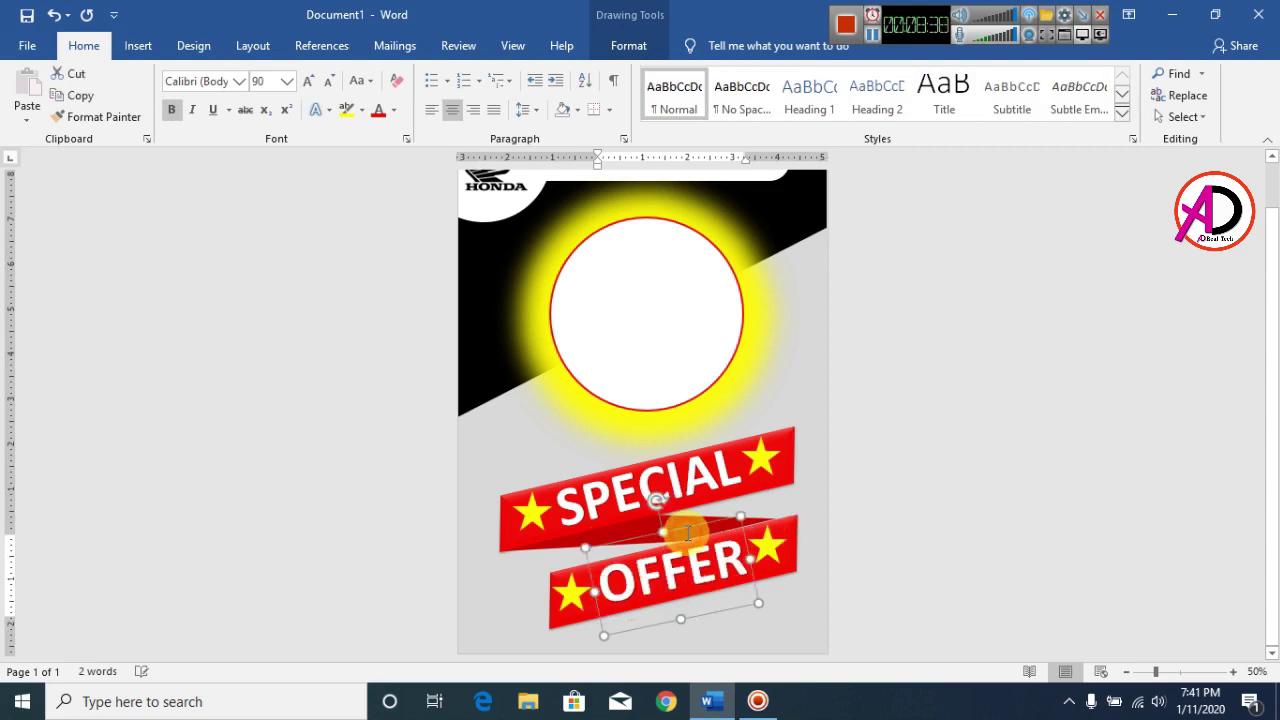
left_click(580, 602)
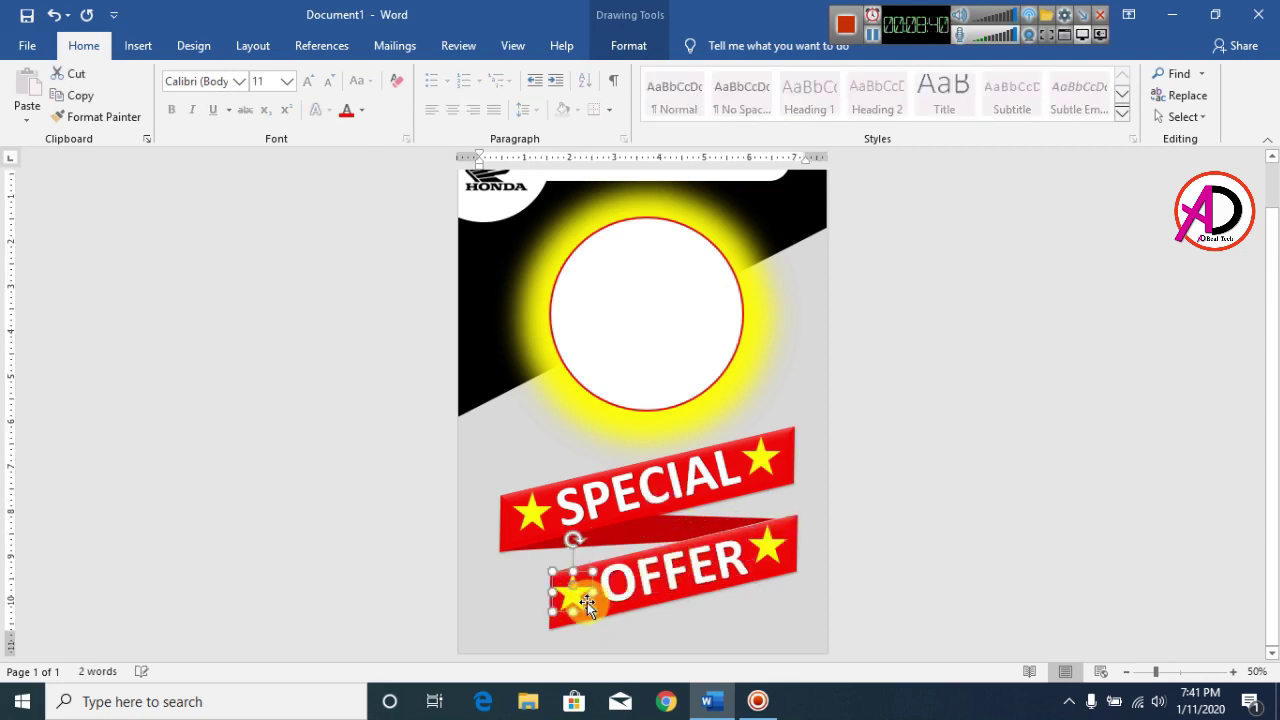
left_click(733, 606)
Step: Insert the picture Honda-Bike-PNG-File from the Desktop into the poster
scroll(822, 511, "up", 2)
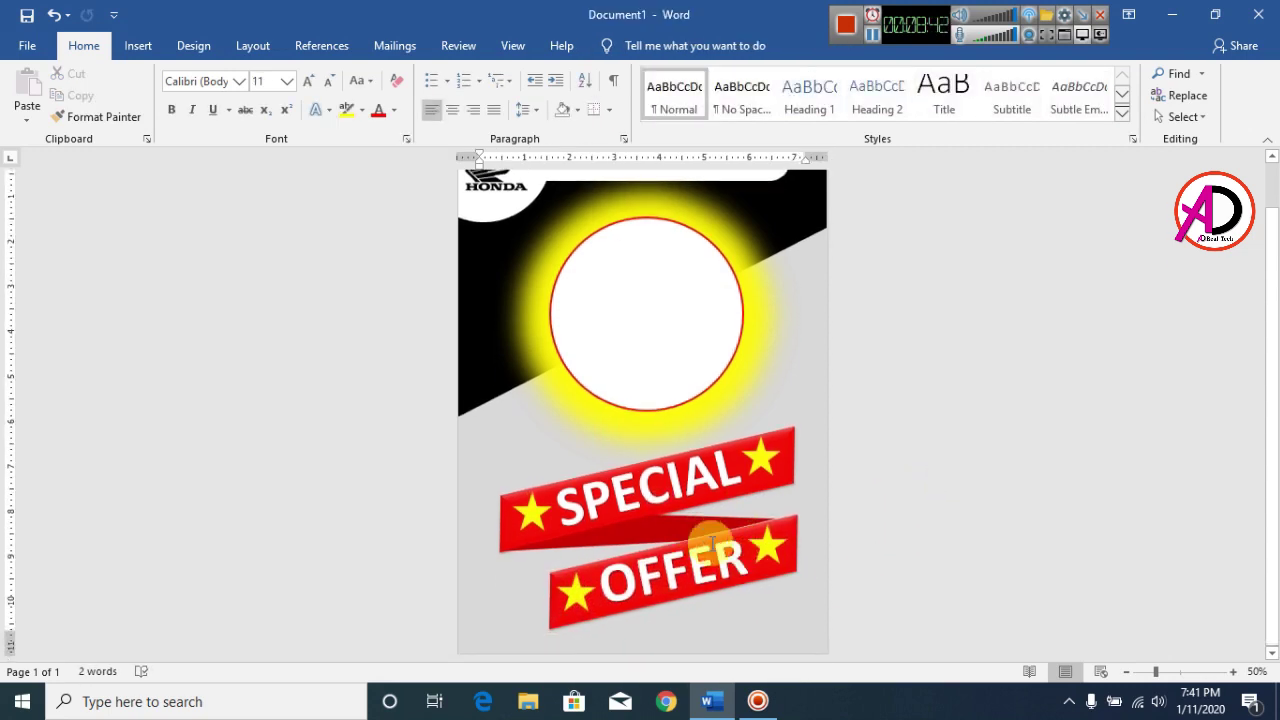
scroll(822, 511, "down", 4)
scroll(826, 506, "up", 4)
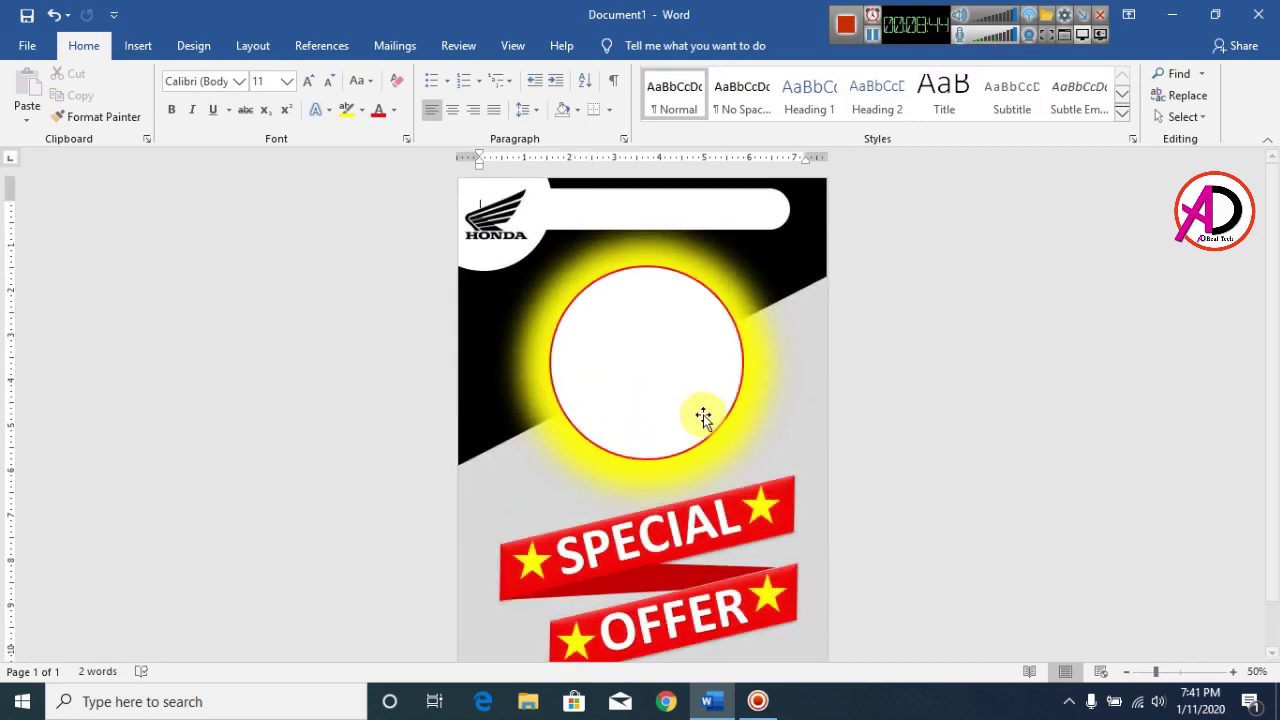
scroll(606, 410, "down", 3)
scroll(529, 394, "up", 2)
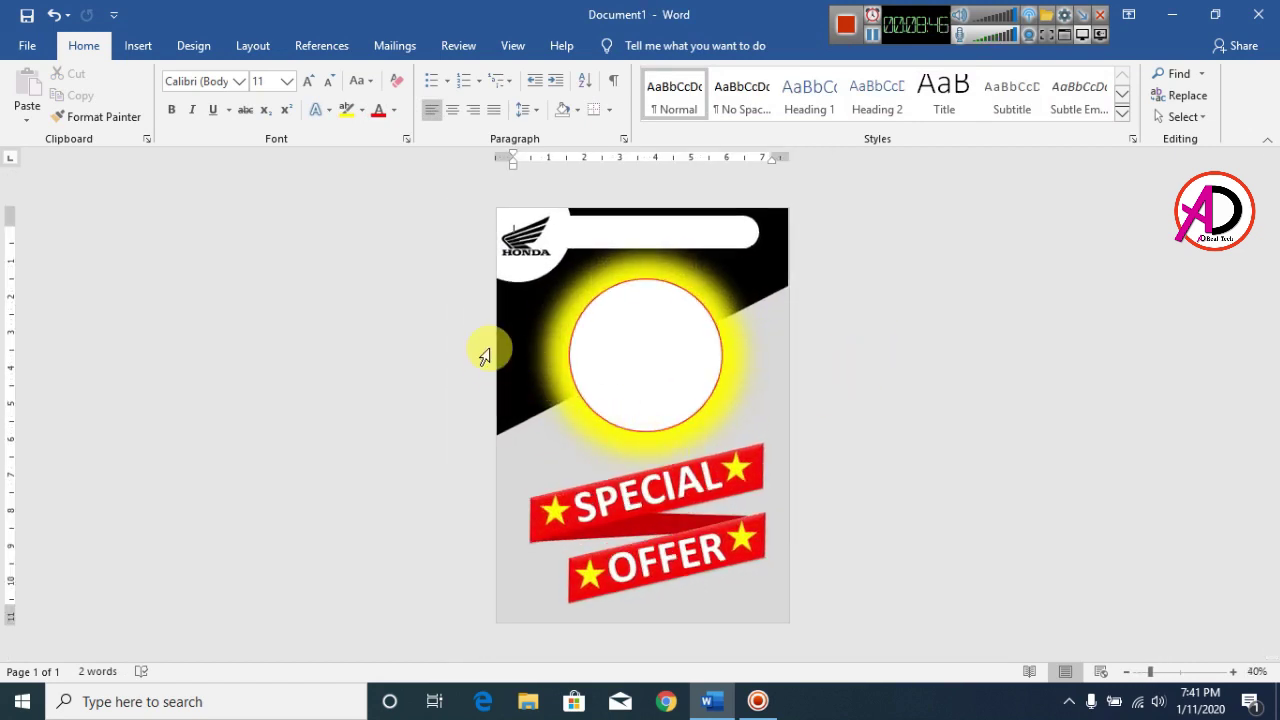
left_click(140, 46)
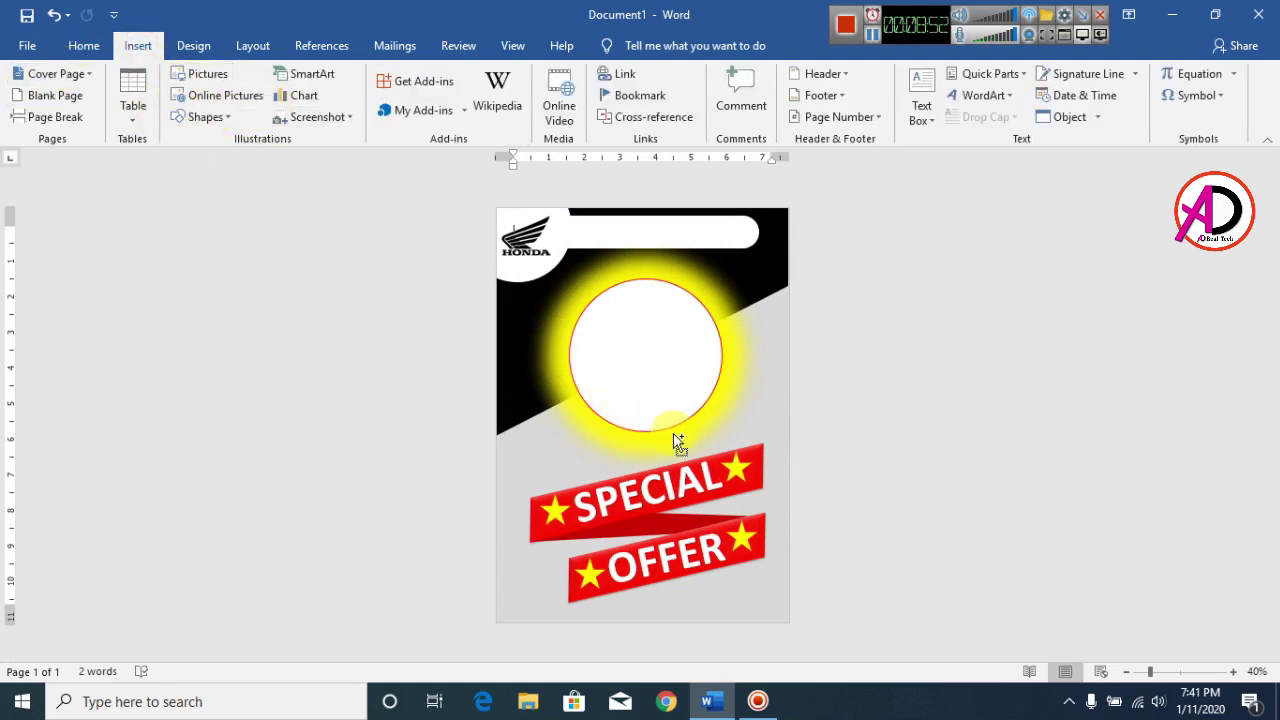
scroll(673, 433, "up", 2)
scroll(686, 437, "down", 3)
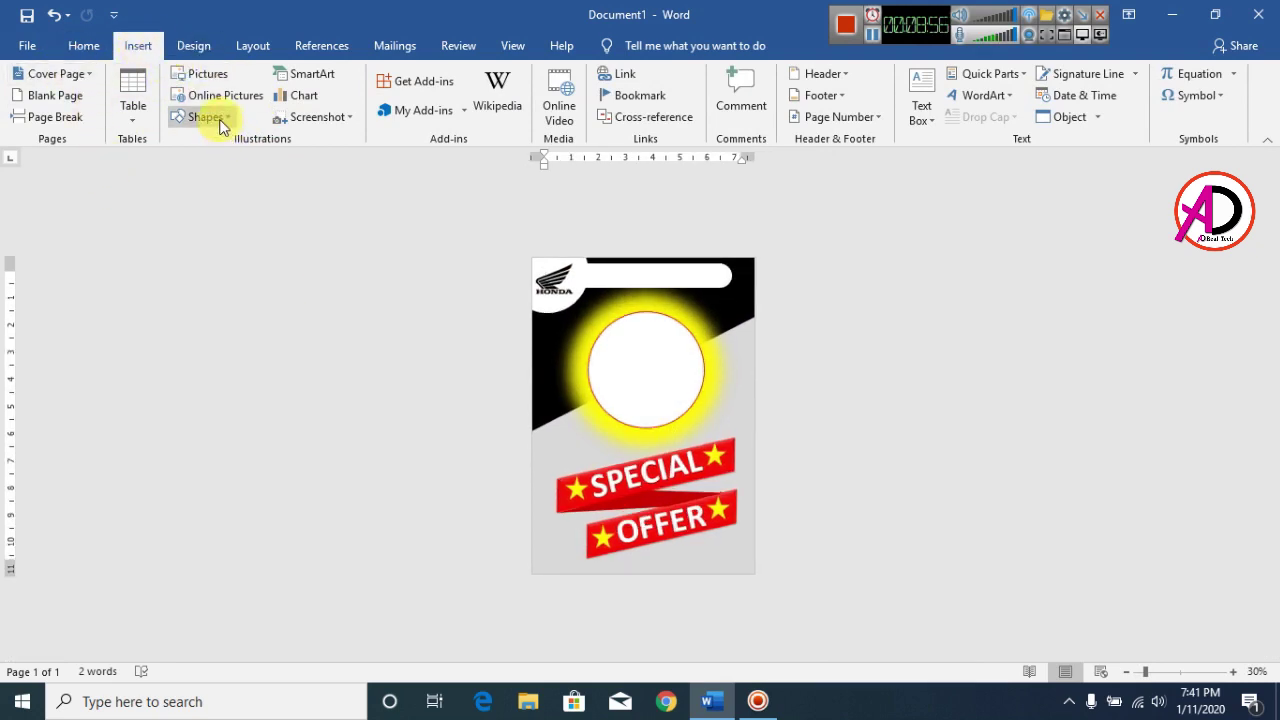
left_click(205, 73)
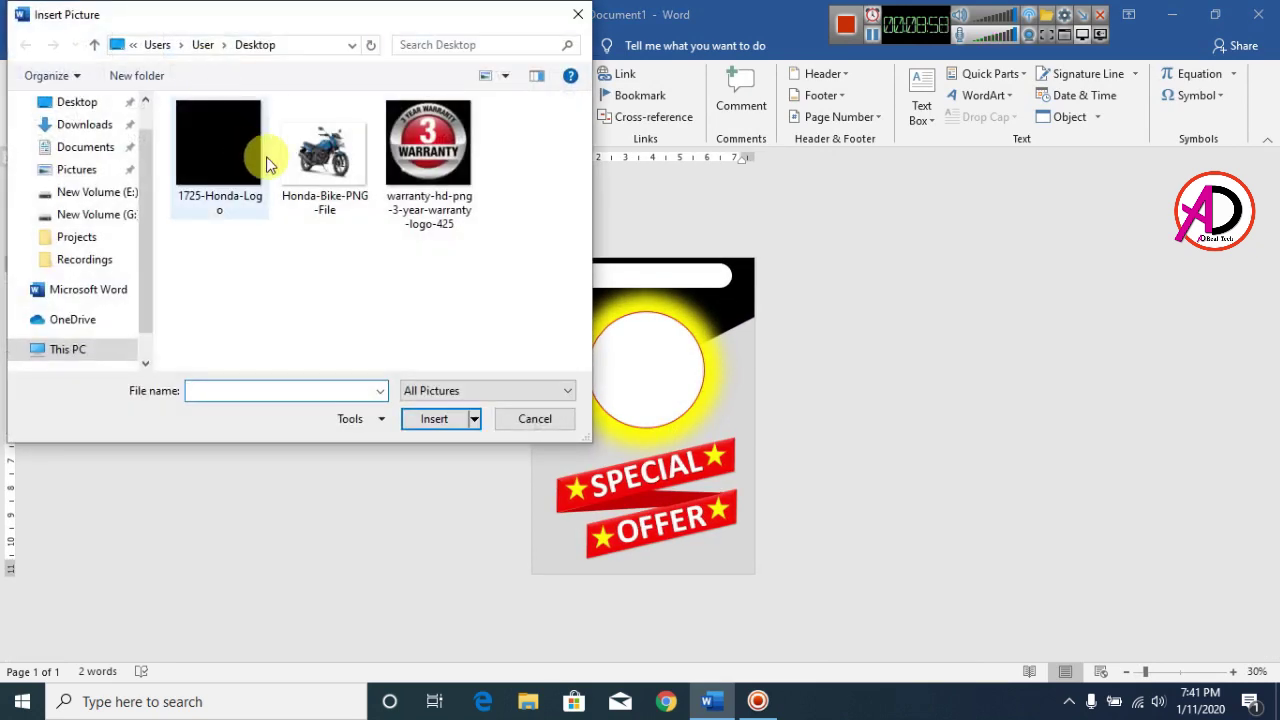
left_click(327, 155)
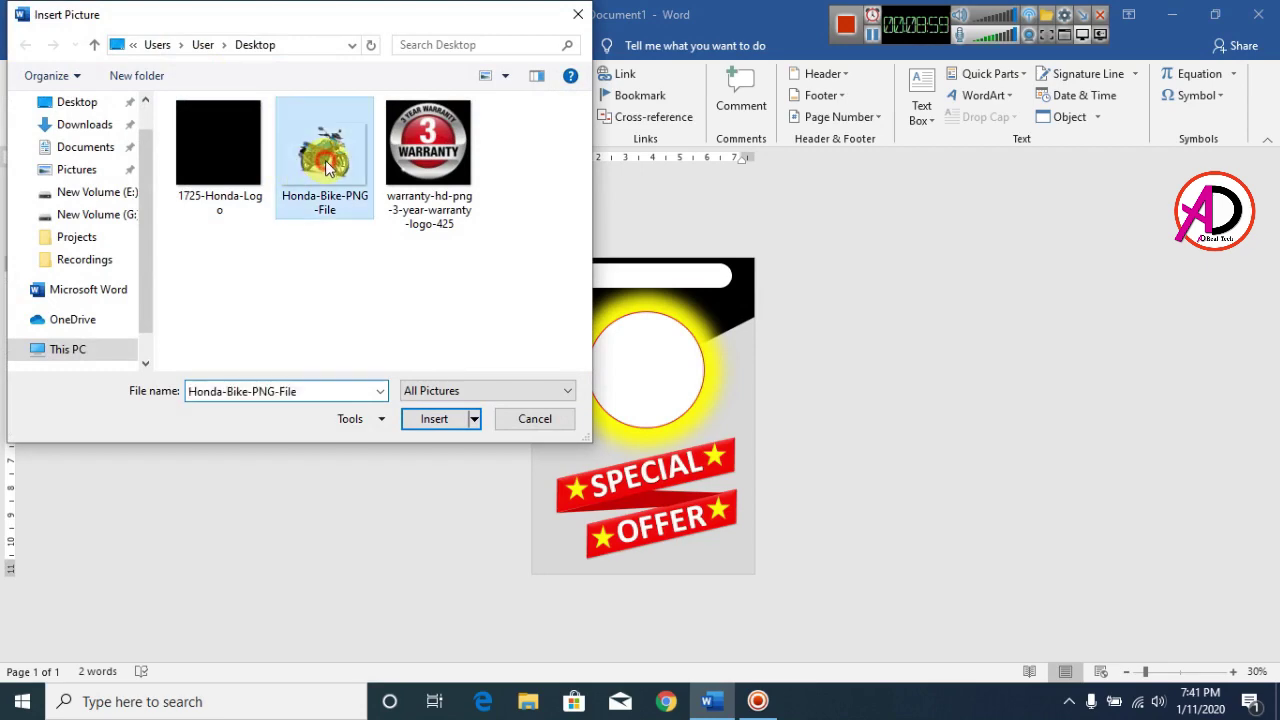
left_click(430, 420)
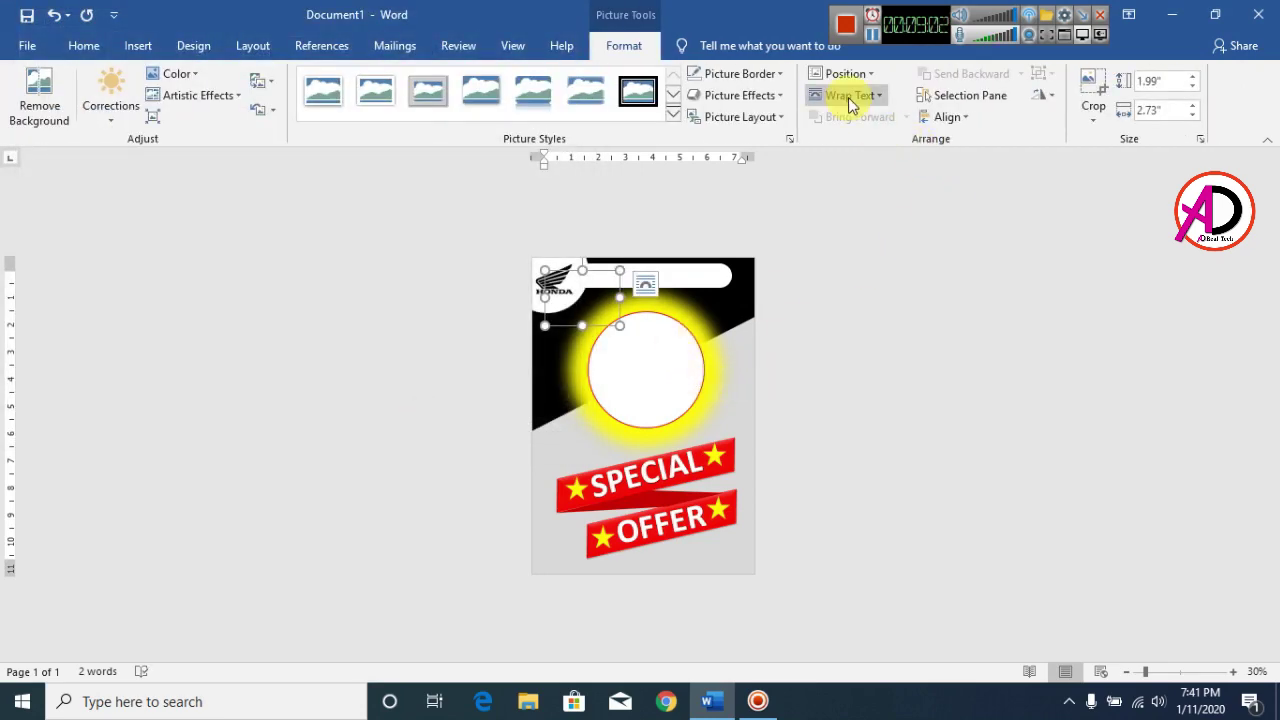
Step: Set the bike picture's text wrapping to In Front of Text and move it into the white circle
left_click(849, 98)
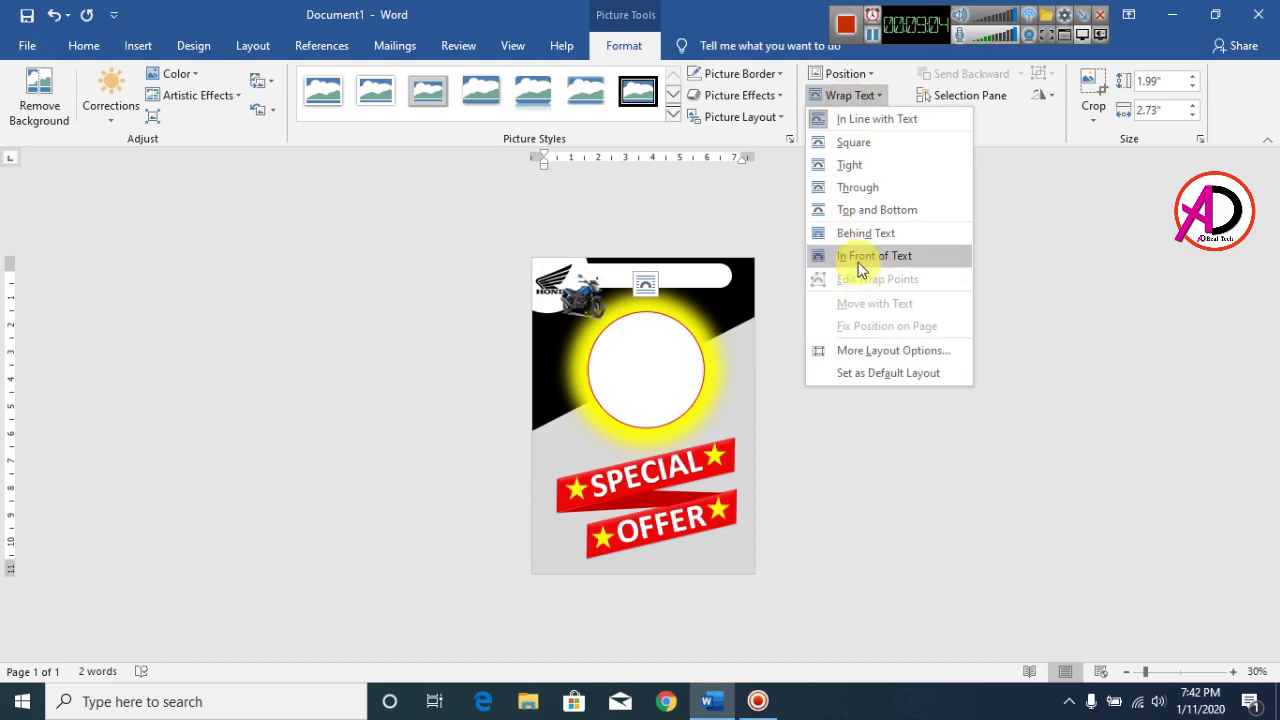
left_click(924, 256)
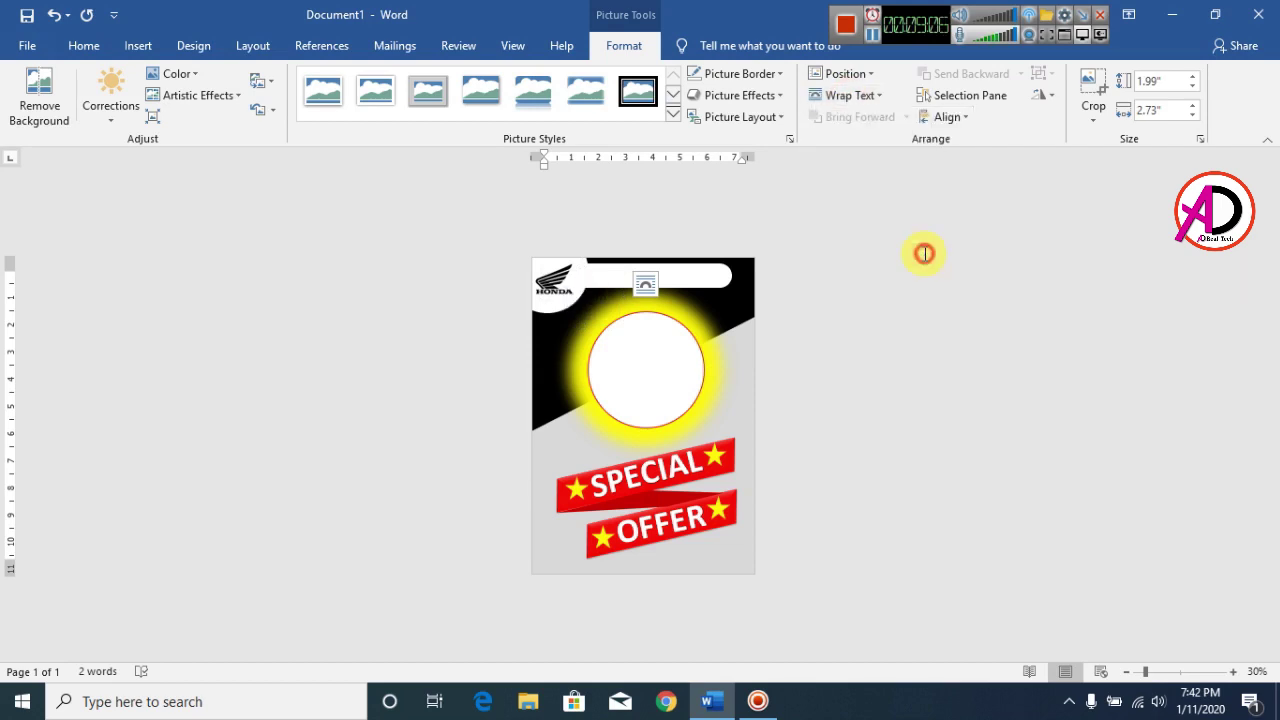
left_click_drag(591, 297, 657, 396)
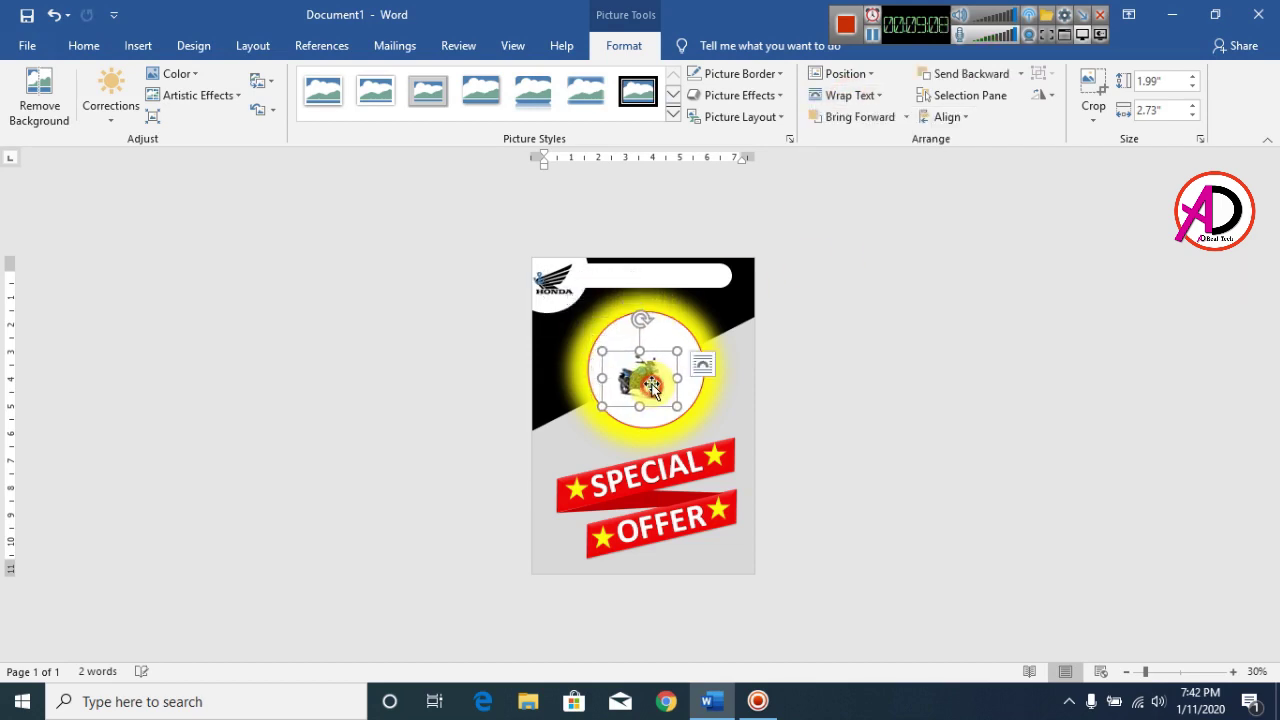
Step: Enlarge the bike picture to about 6 inches wide and position it so the bike fits inside the white circle
left_click_drag(680, 348, 724, 316)
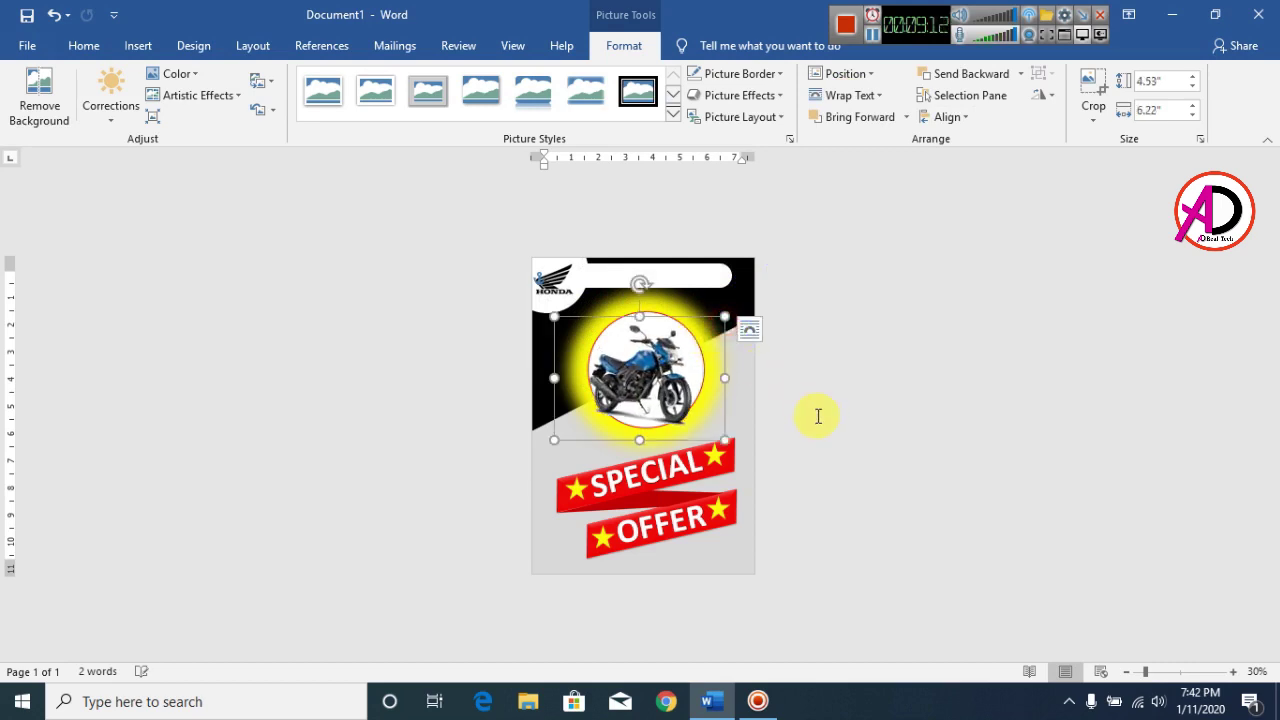
left_click(794, 471)
scroll(791, 469, "up", 6)
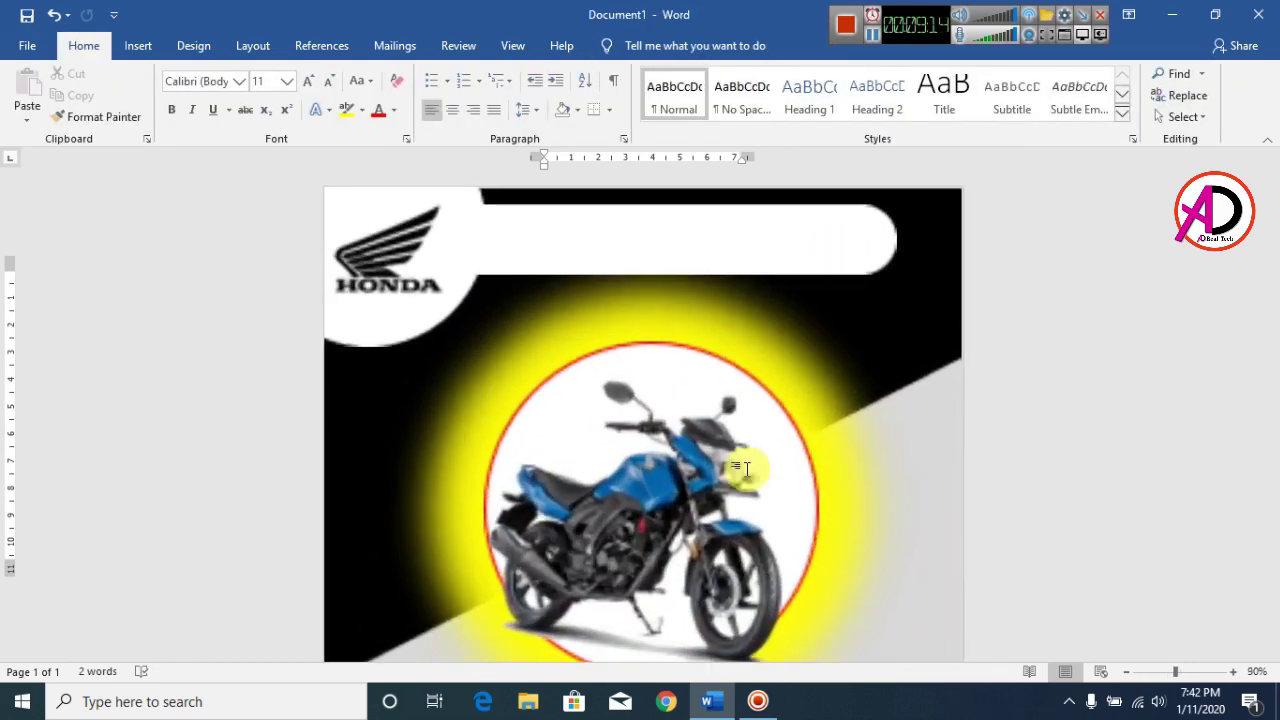
left_click(654, 467)
left_click_drag(654, 467, 655, 452)
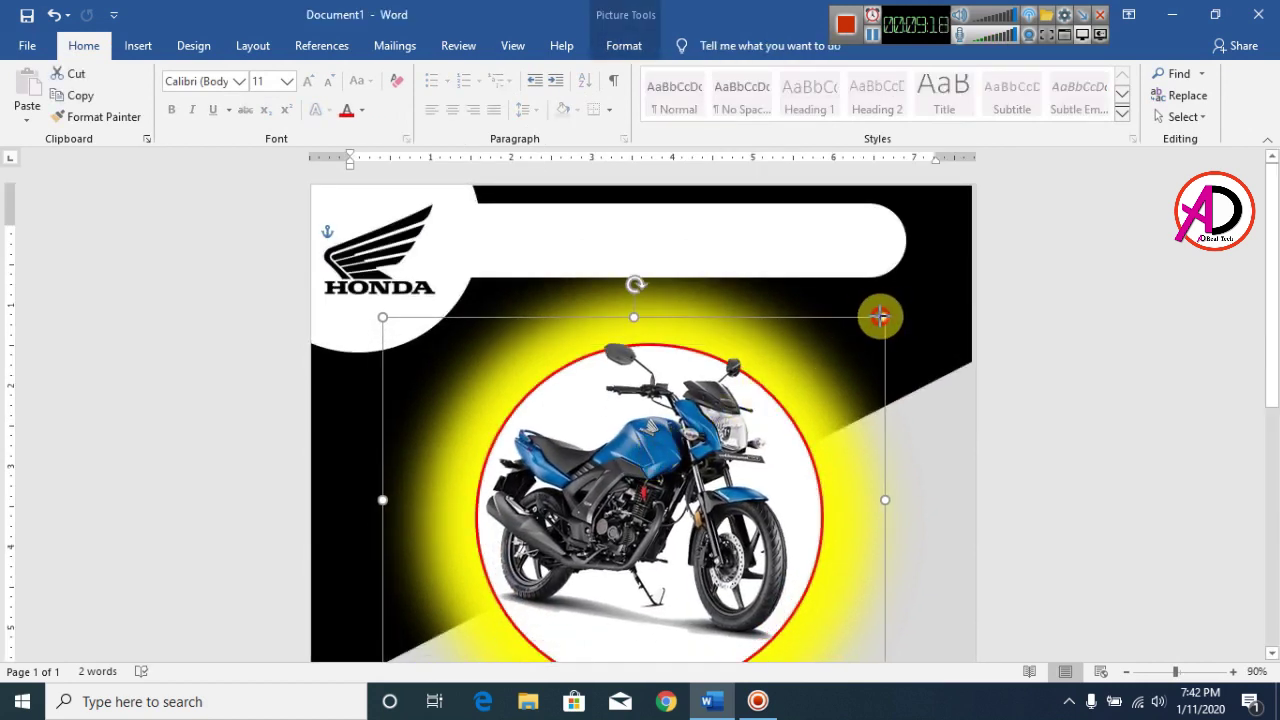
left_click_drag(880, 316, 856, 335)
Step: Nudge the bike picture down until the bike is vertically centred in the white circle
scroll(750, 470, "down", 3)
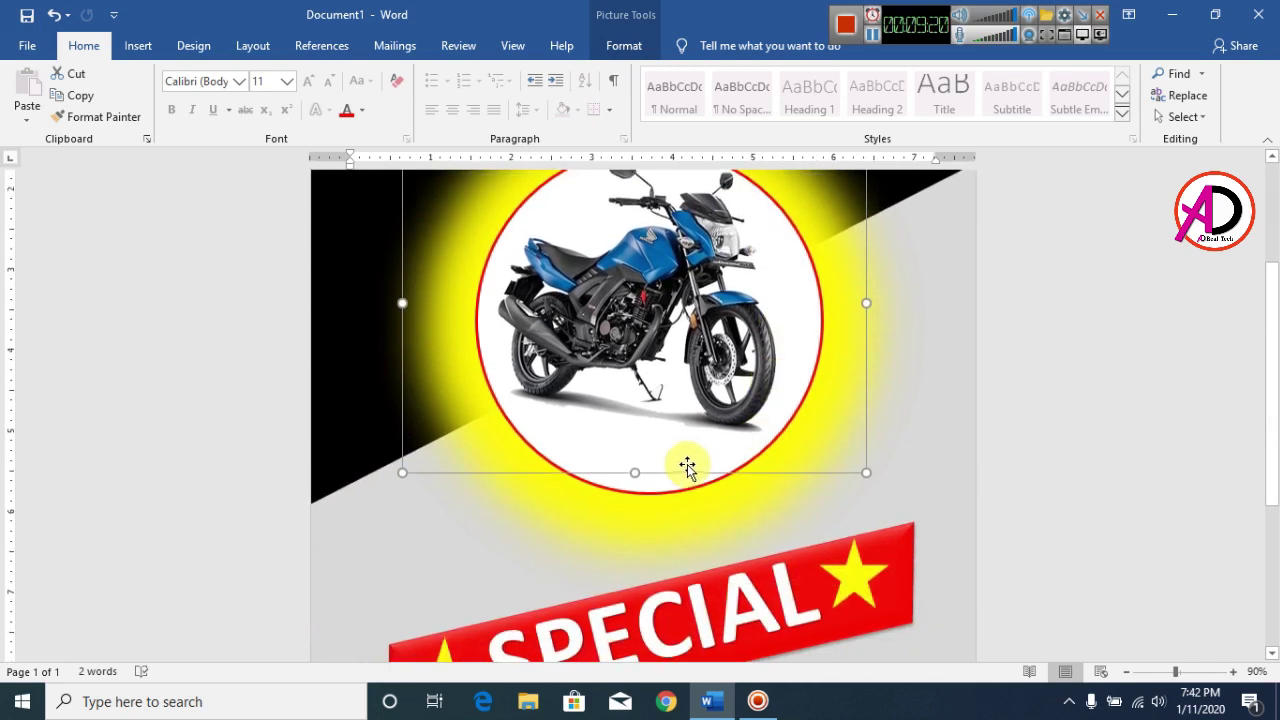
key("Down")
key("Down")
key("Down")
key("Down")
key("Down")
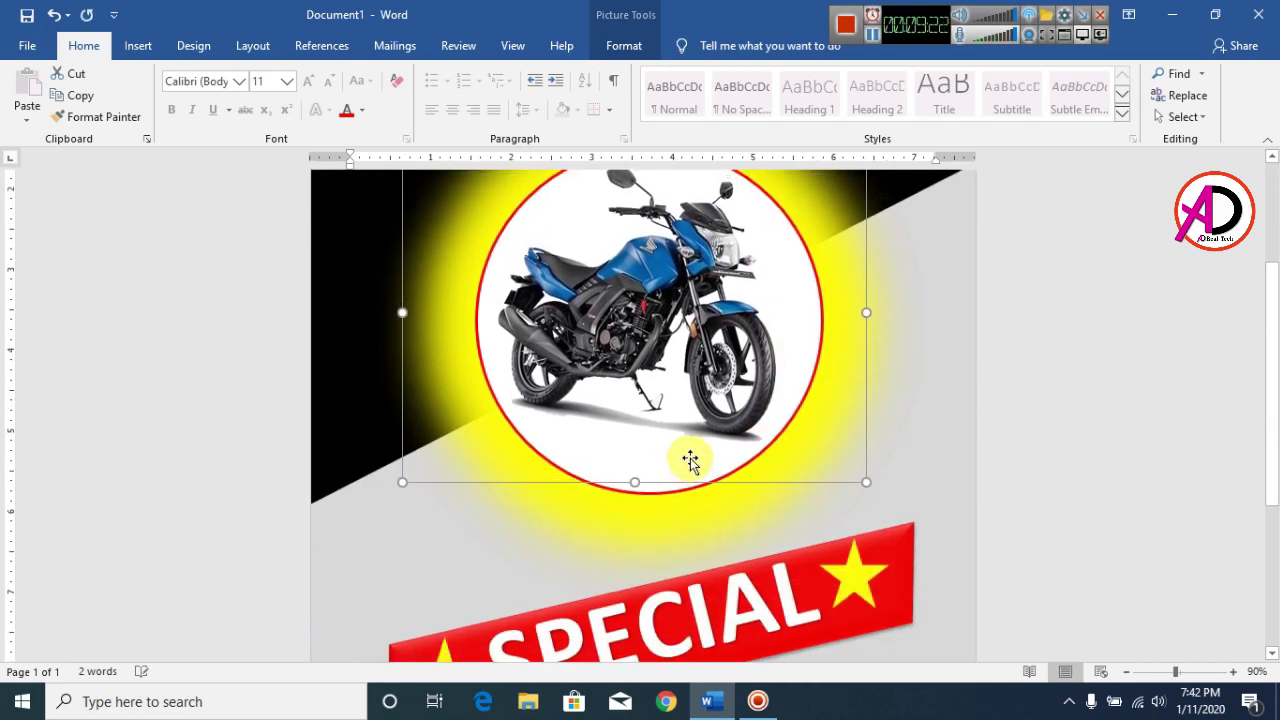
key("Down")
key("Down")
key("Down")
scroll(812, 465, "up", 1)
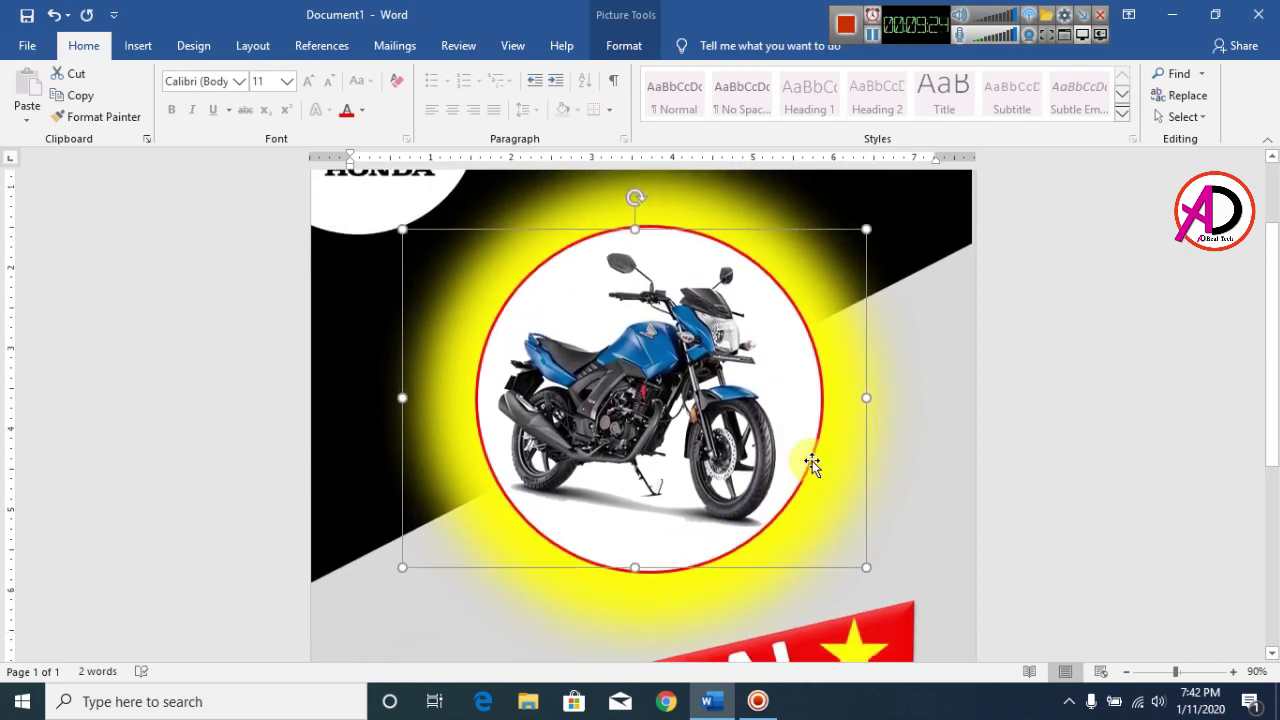
left_click(1057, 409)
scroll(1057, 409, "up", 2)
scroll(1051, 420, "down", 5)
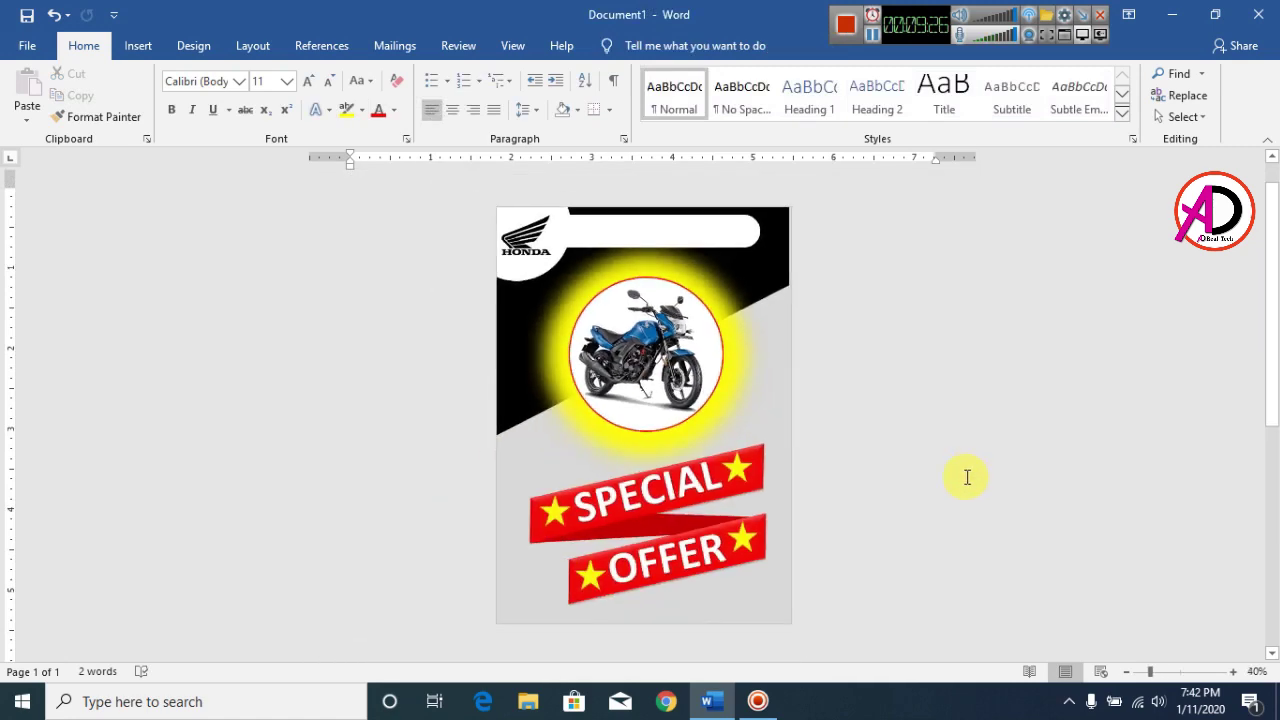
scroll(966, 477, "up", 4)
scroll(934, 460, "down", 7)
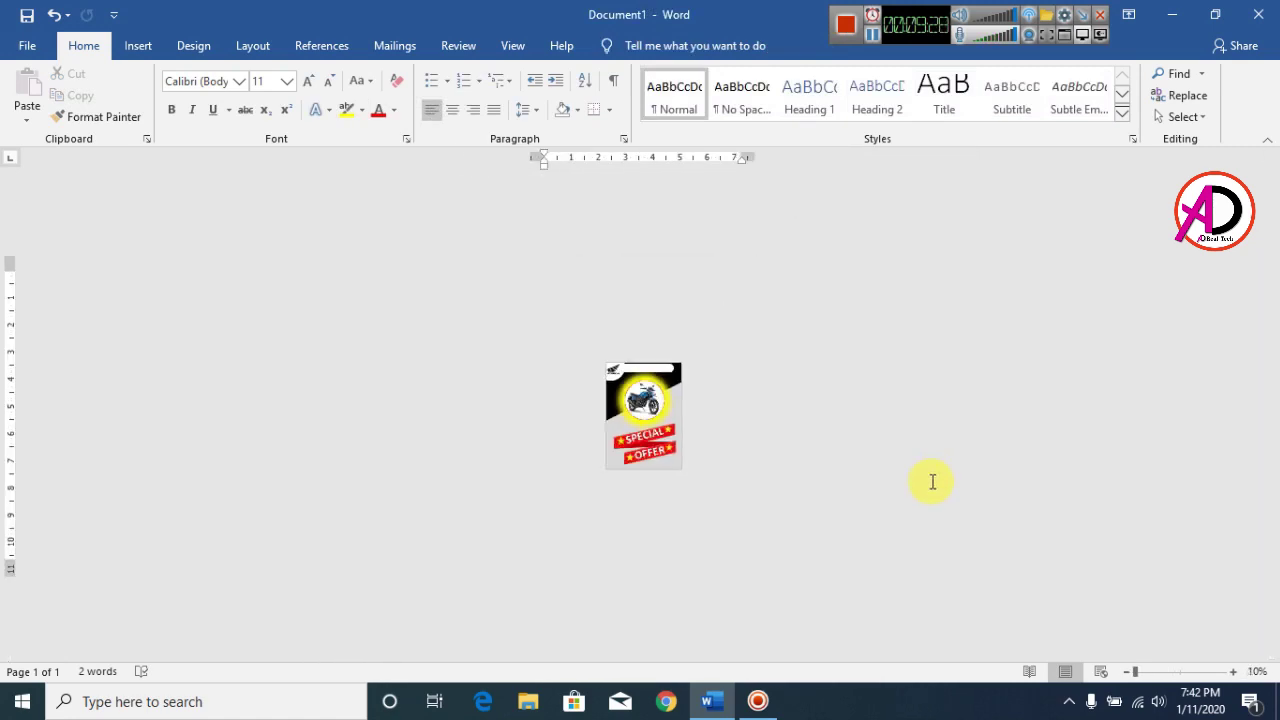
scroll(930, 483, "up", 4)
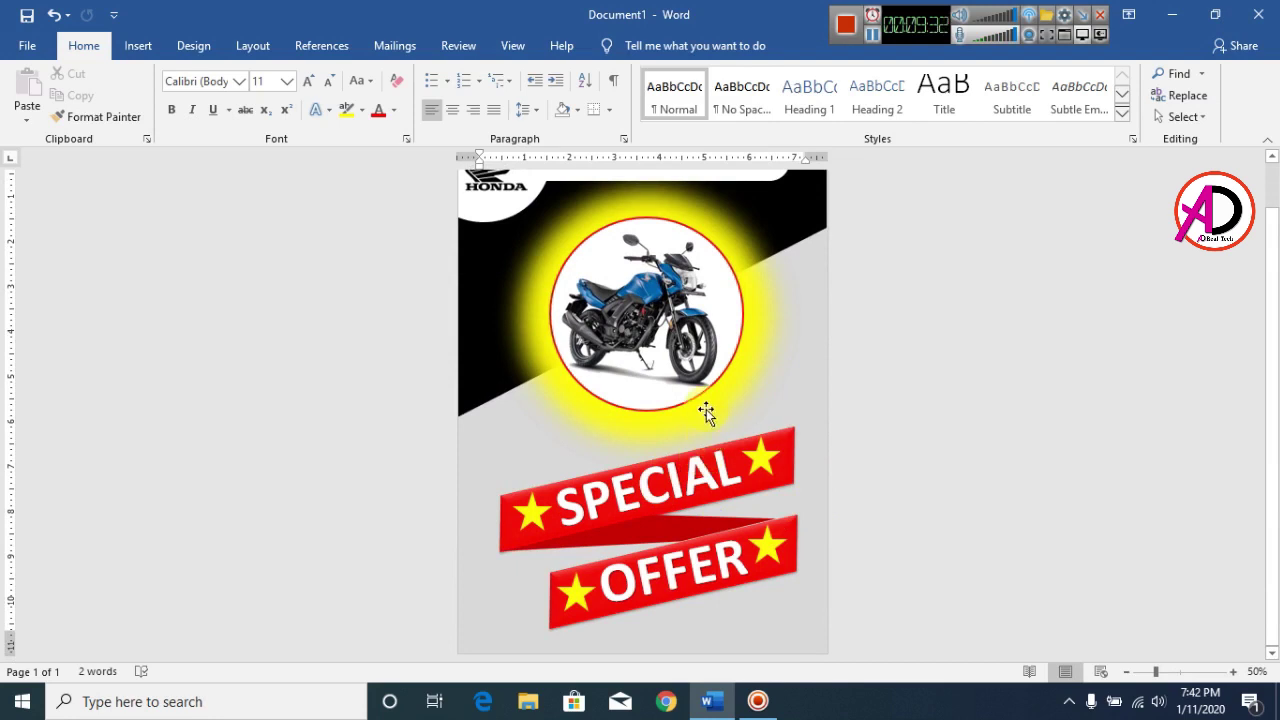
Step: Insert the picture warranty-hd-png-3-year-warranty-logo-425 from the Desktop into the poster
left_click(133, 46)
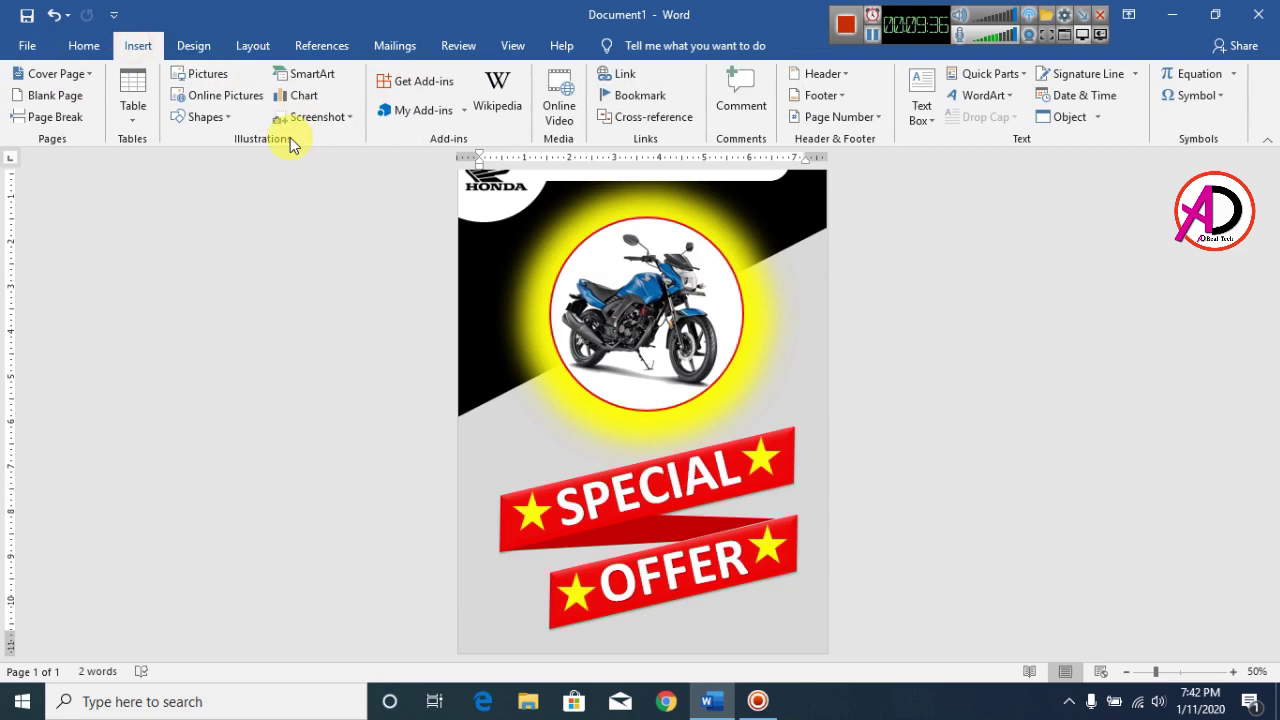
left_click(212, 80)
left_click(455, 190)
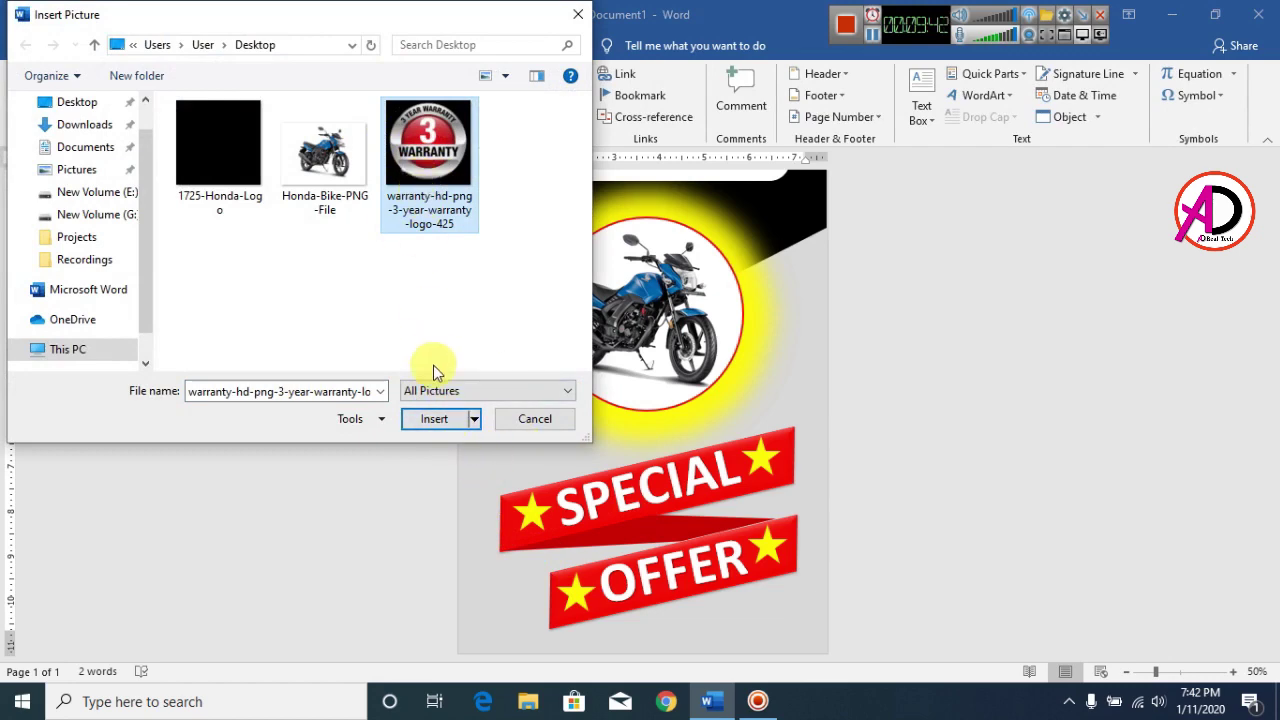
left_click(443, 420)
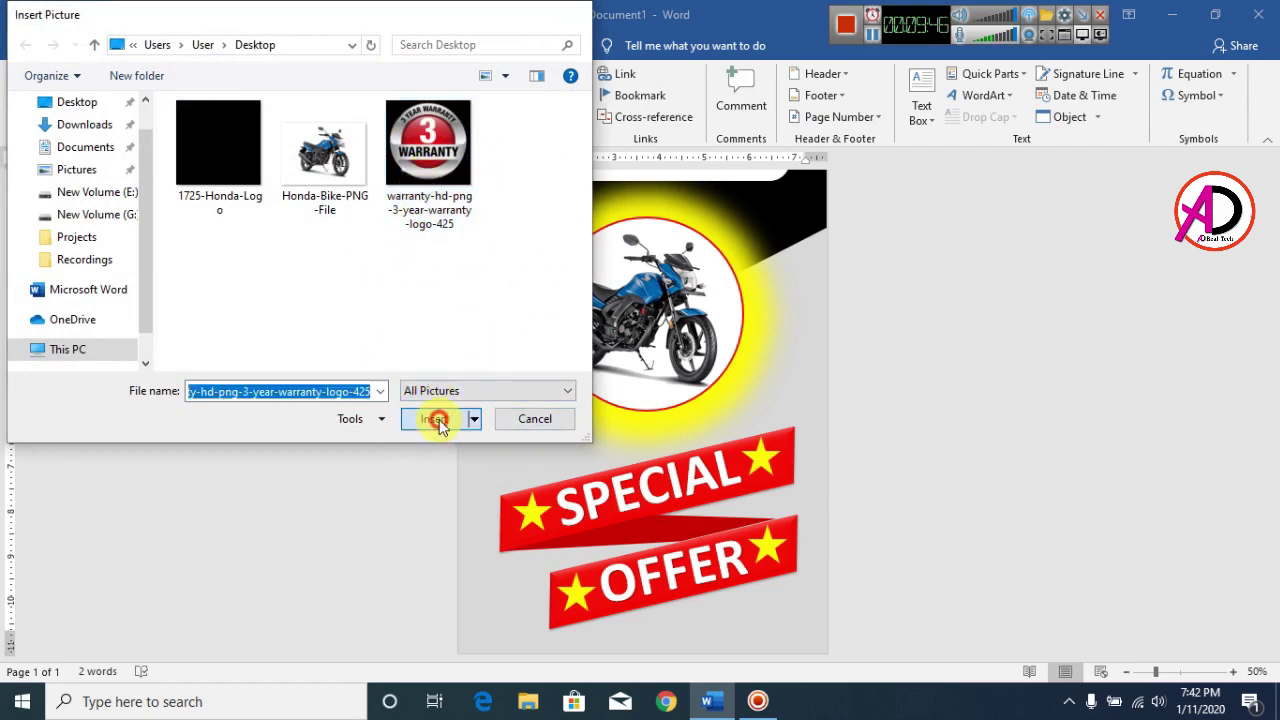
Step: Set the warranty badge's wrapping to In Front of Text, shrink it to about 1.38 inches and place it in the poster's lower-left corner
left_click(860, 96)
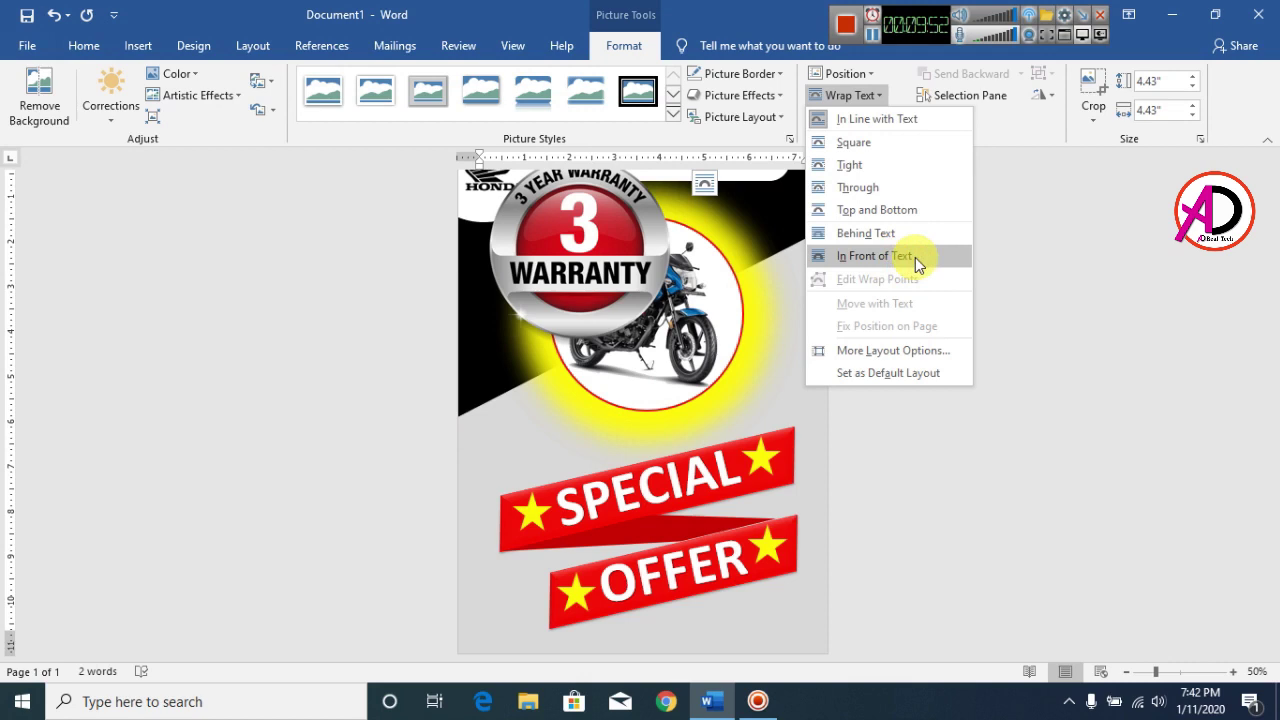
left_click(880, 256)
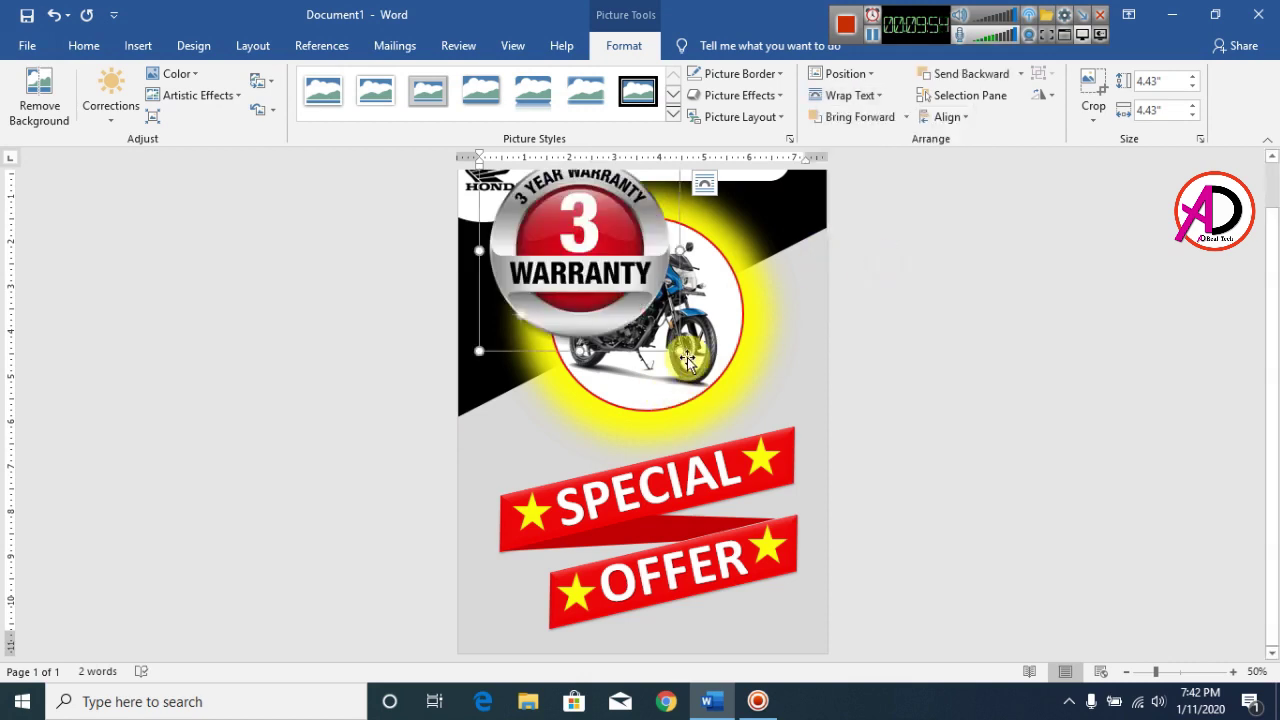
left_click_drag(687, 358, 519, 605)
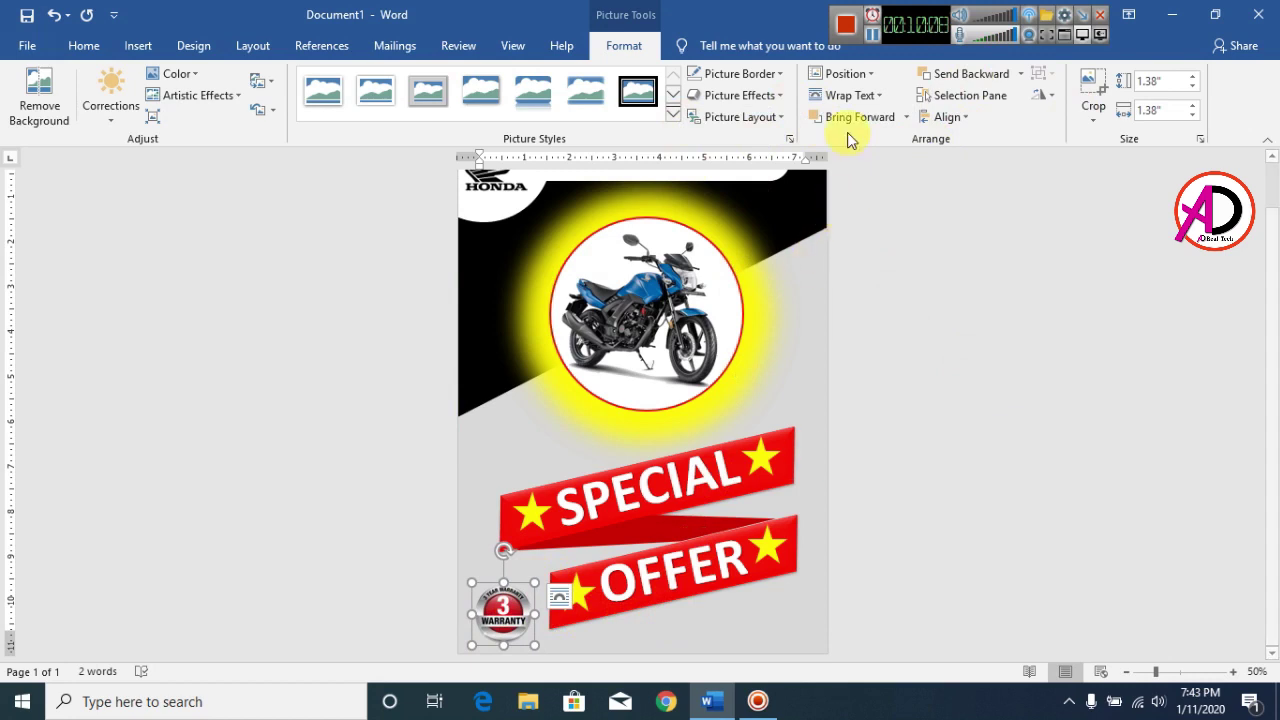
Step: Apply a red glow from the standard colours to the warranty badge
left_click(735, 100)
mouse_move(745, 300)
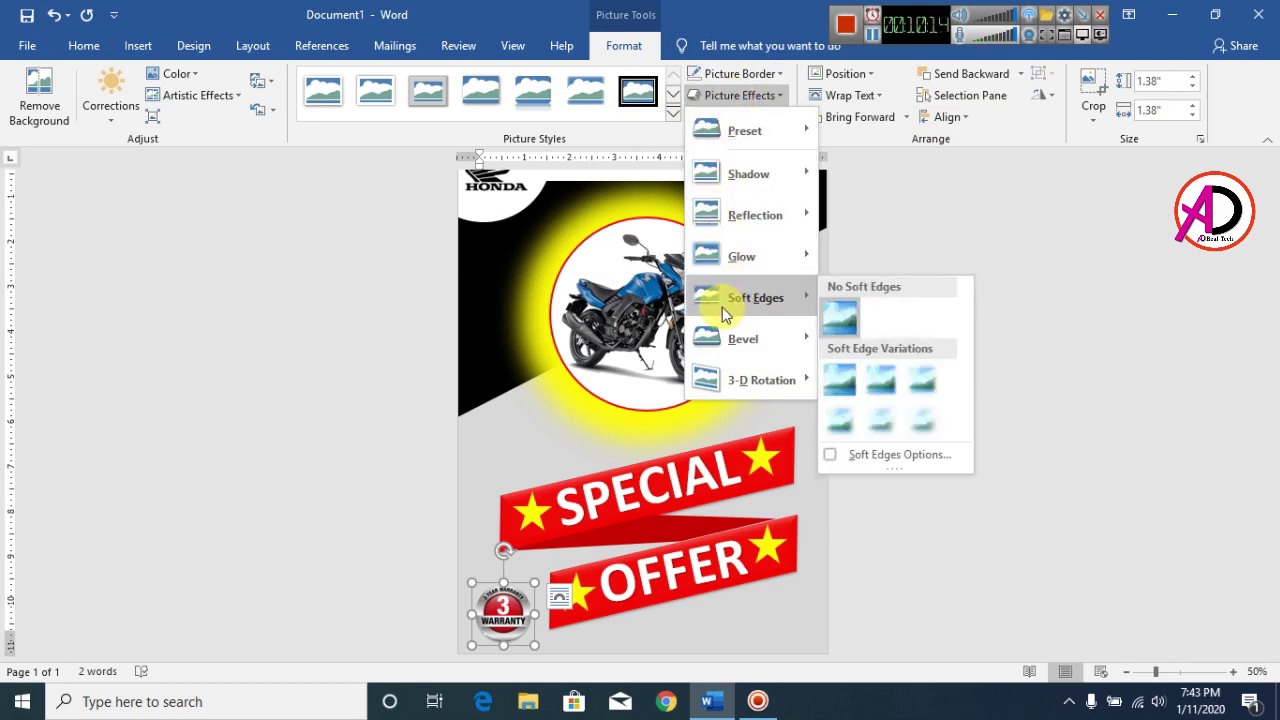
mouse_move(738, 254)
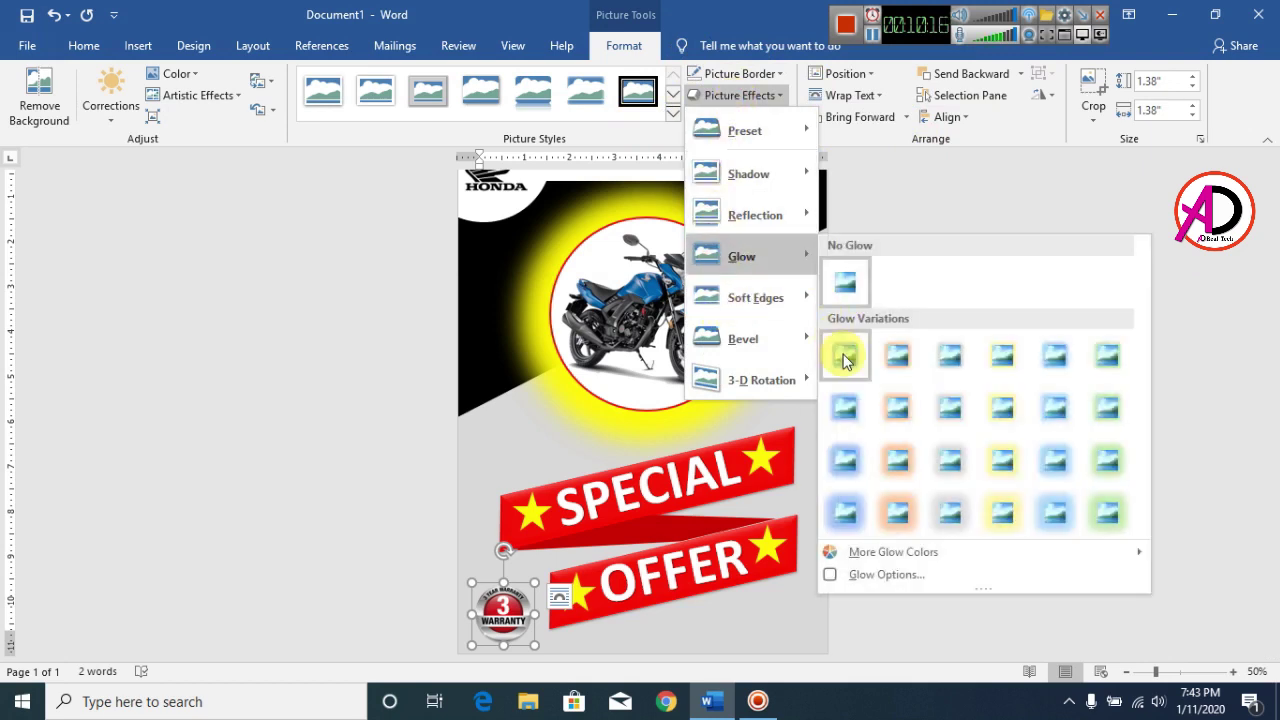
left_click(885, 556)
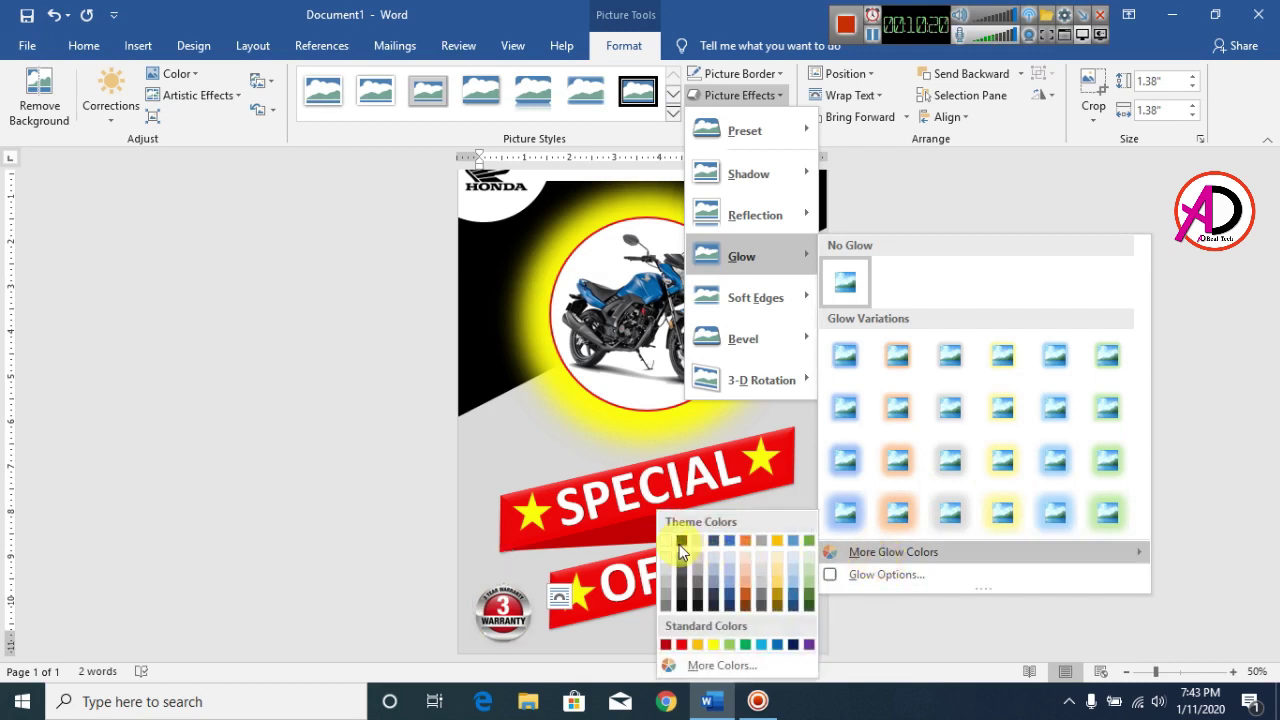
left_click(683, 646)
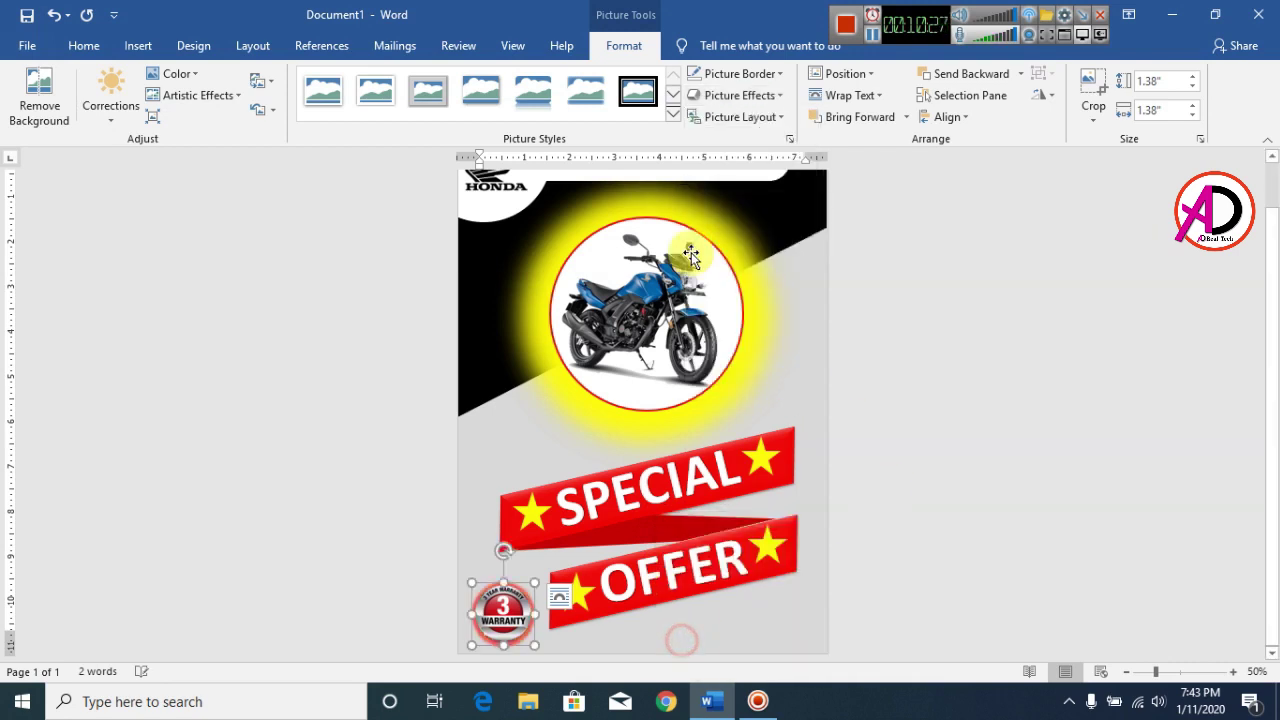
Step: Give the warranty badge the largest orange glow variation and recolour that glow with standard red
left_click(739, 95)
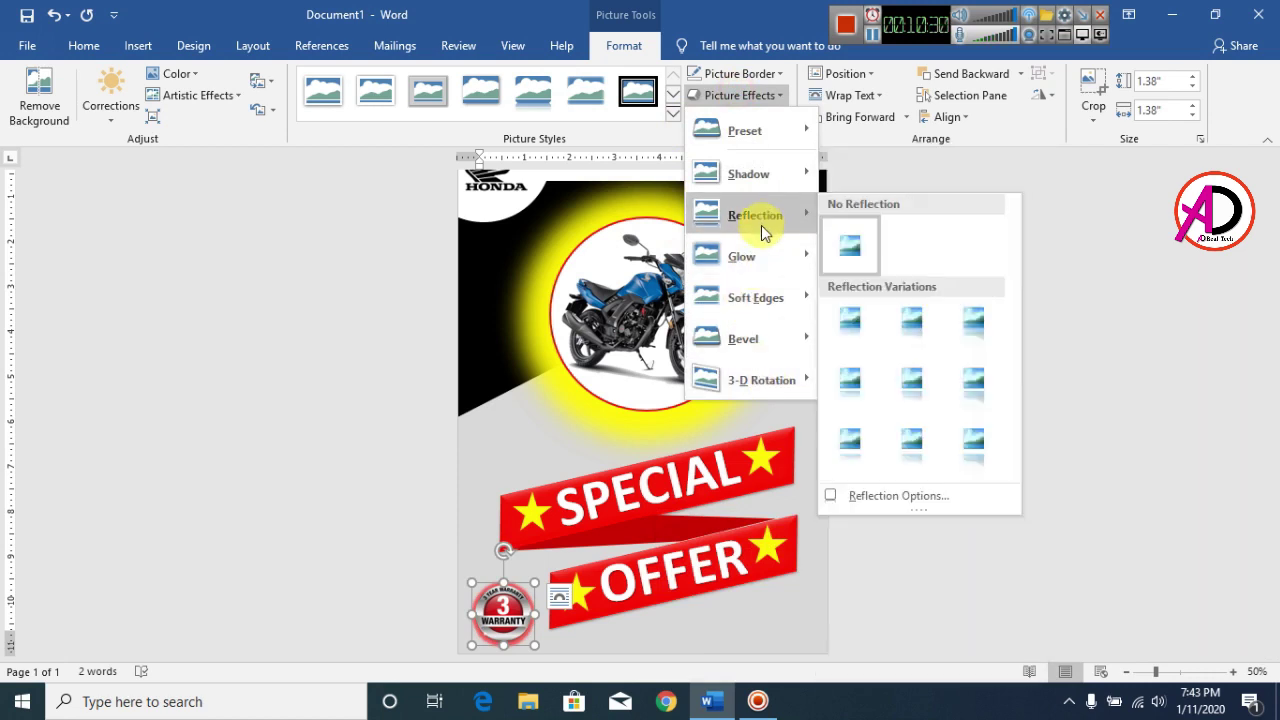
mouse_move(755, 250)
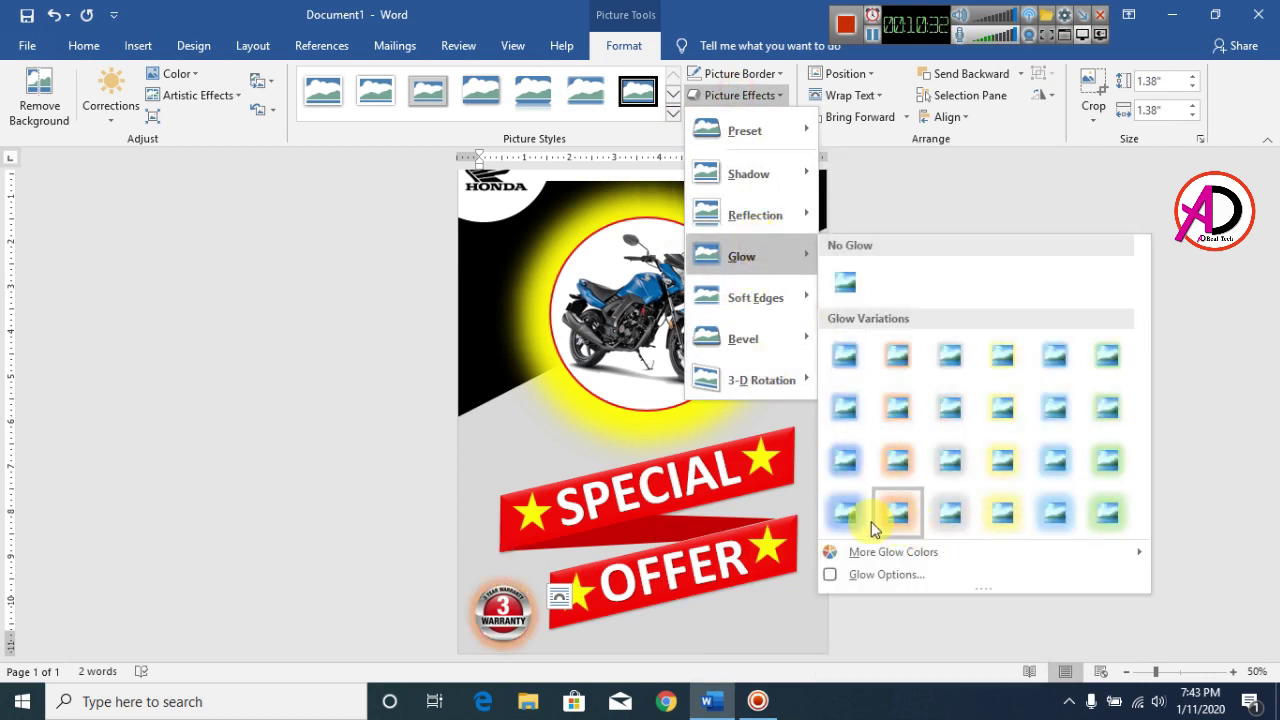
left_click(903, 520)
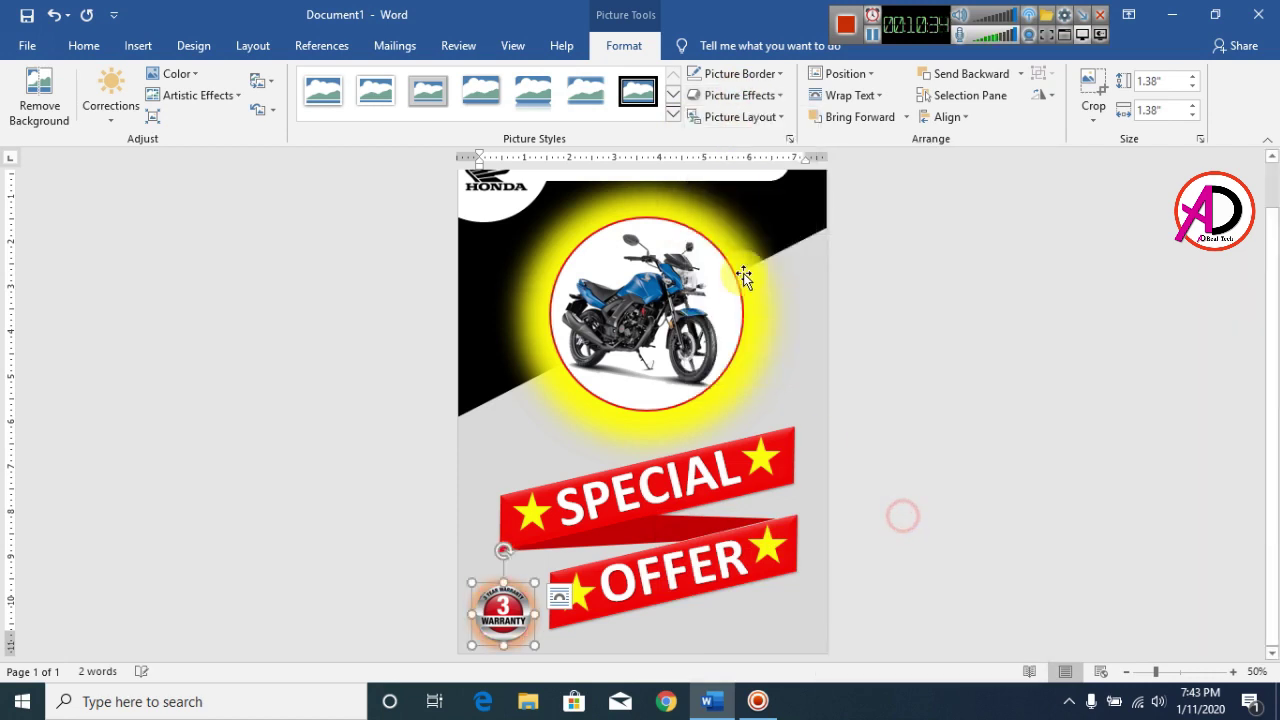
left_click(750, 95)
mouse_move(757, 258)
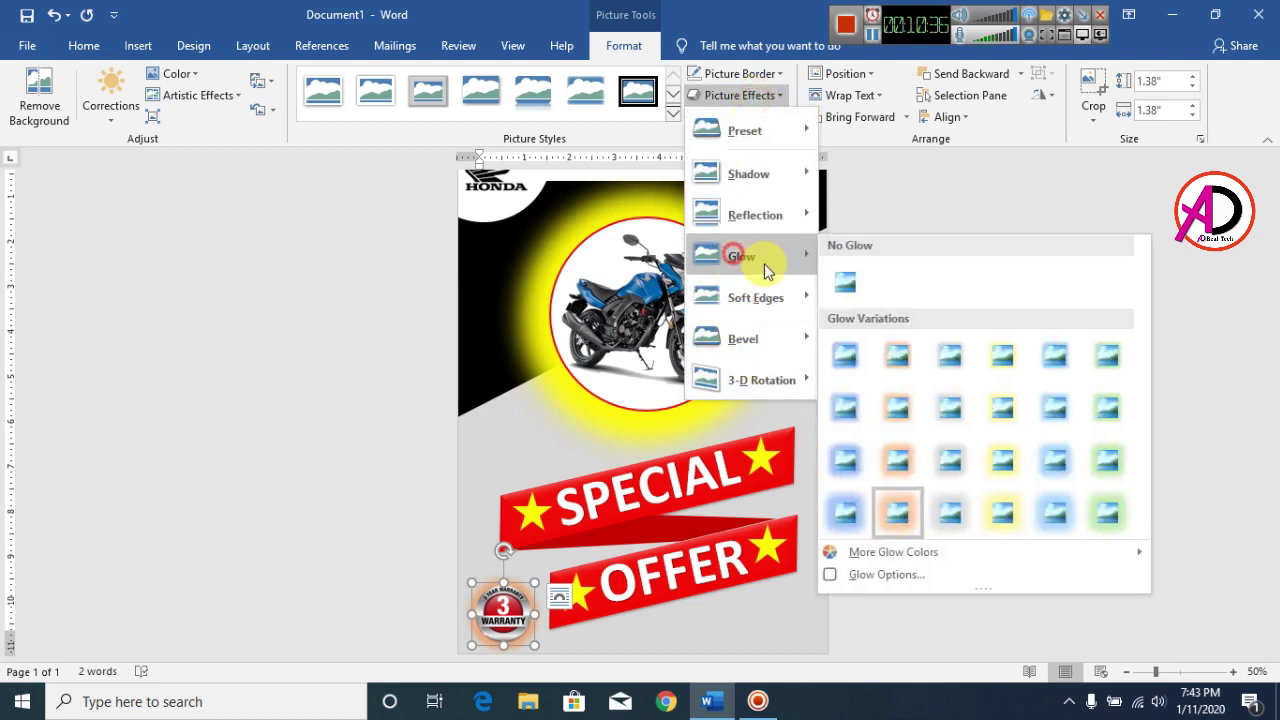
left_click(893, 552)
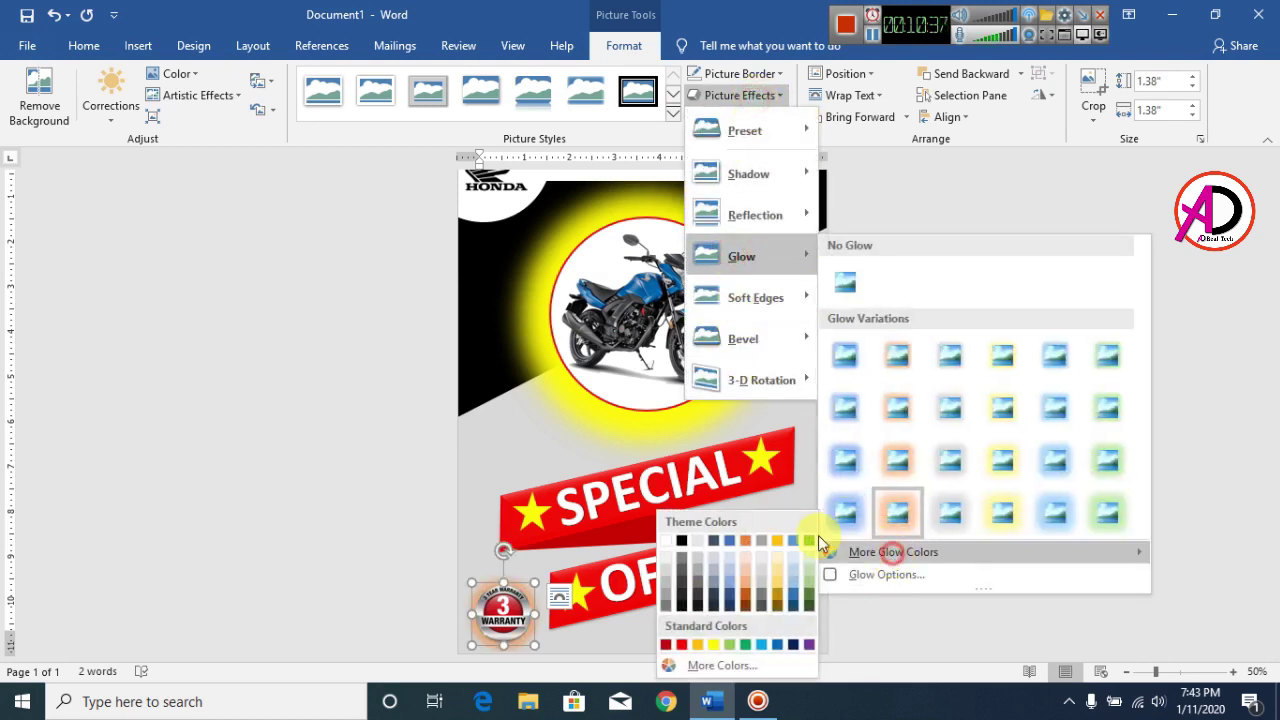
left_click(680, 645)
left_click(1054, 517)
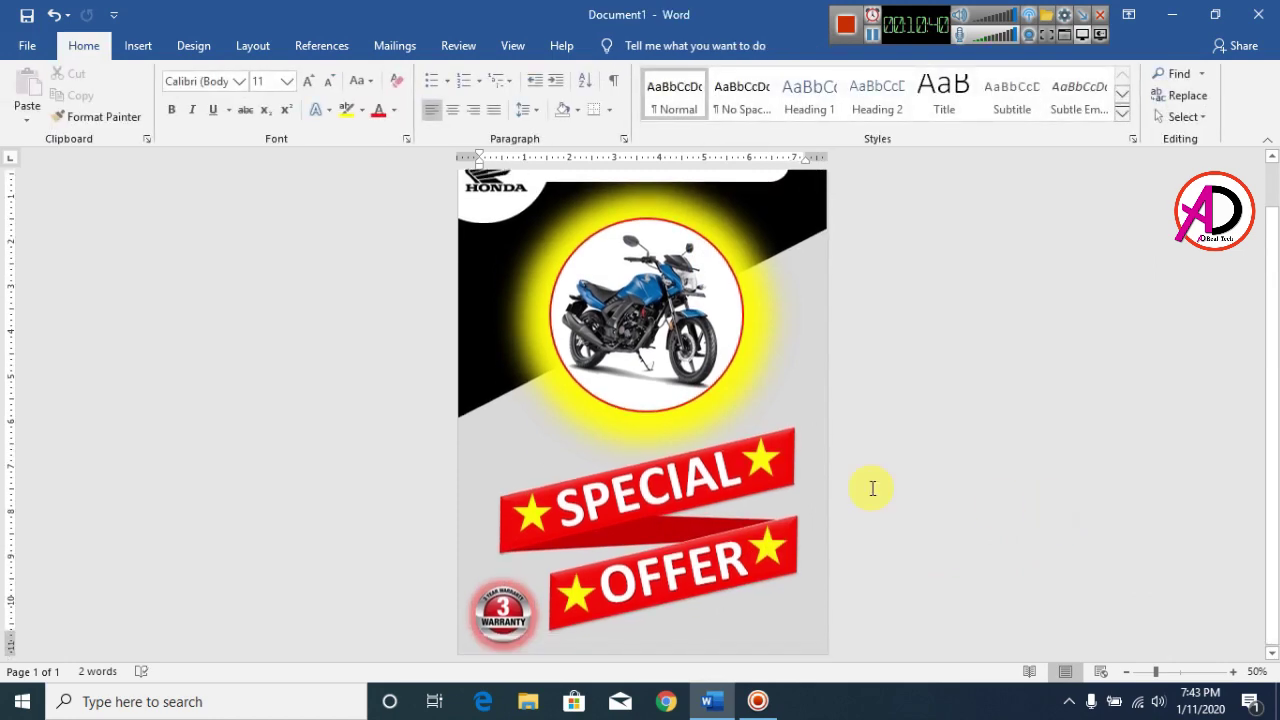
Step: Insert a WordArt in the plain black style and place it on the white header bar beside the Honda logo
left_click(140, 47)
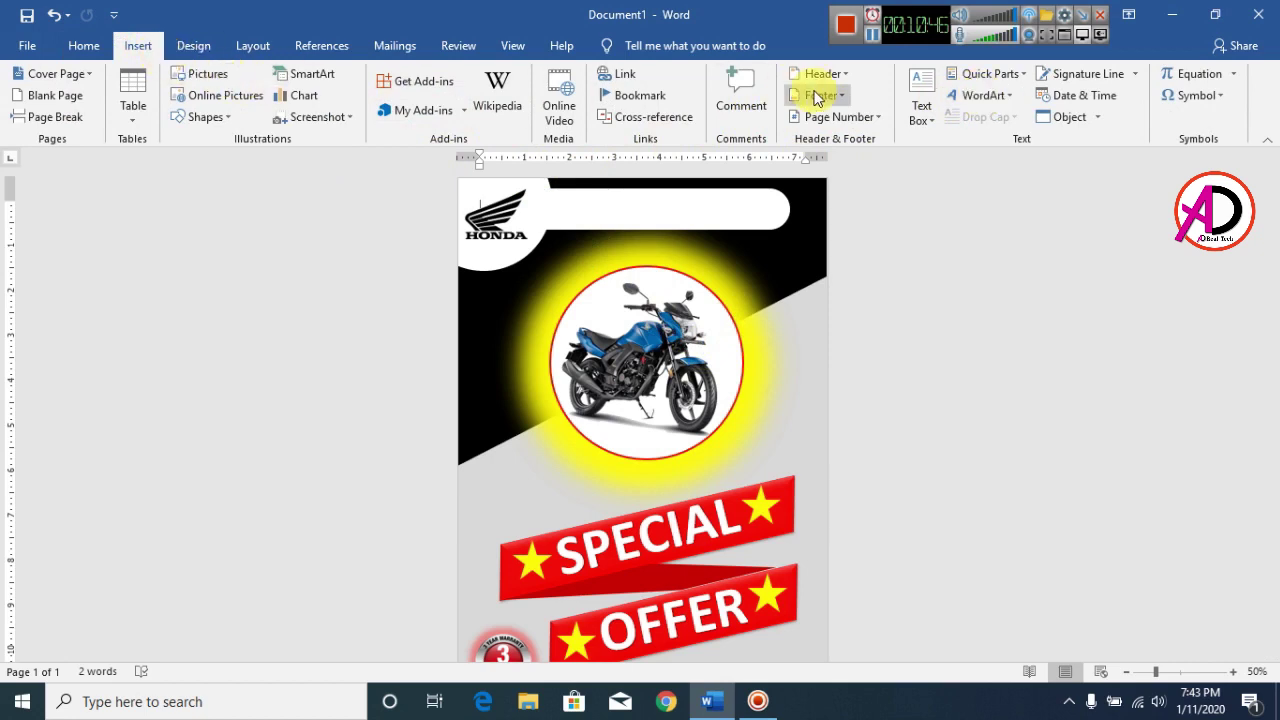
left_click(1000, 98)
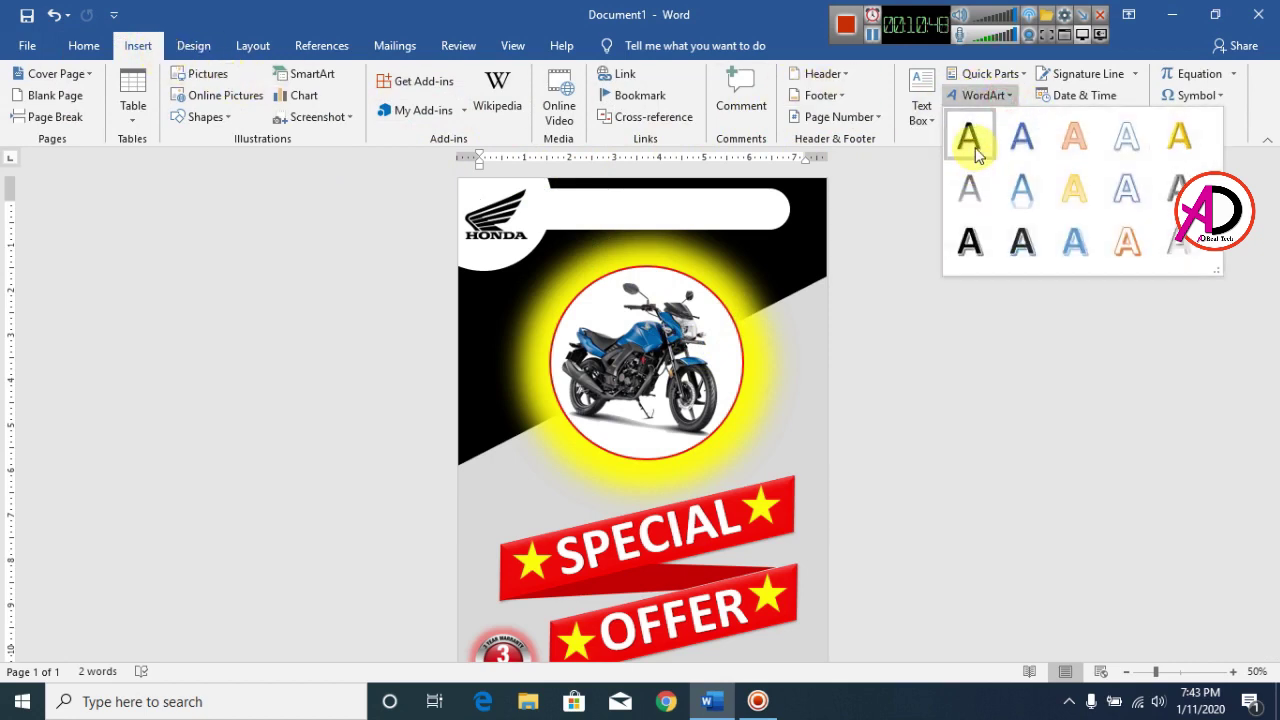
left_click(970, 138)
left_click_drag(582, 204, 673, 190)
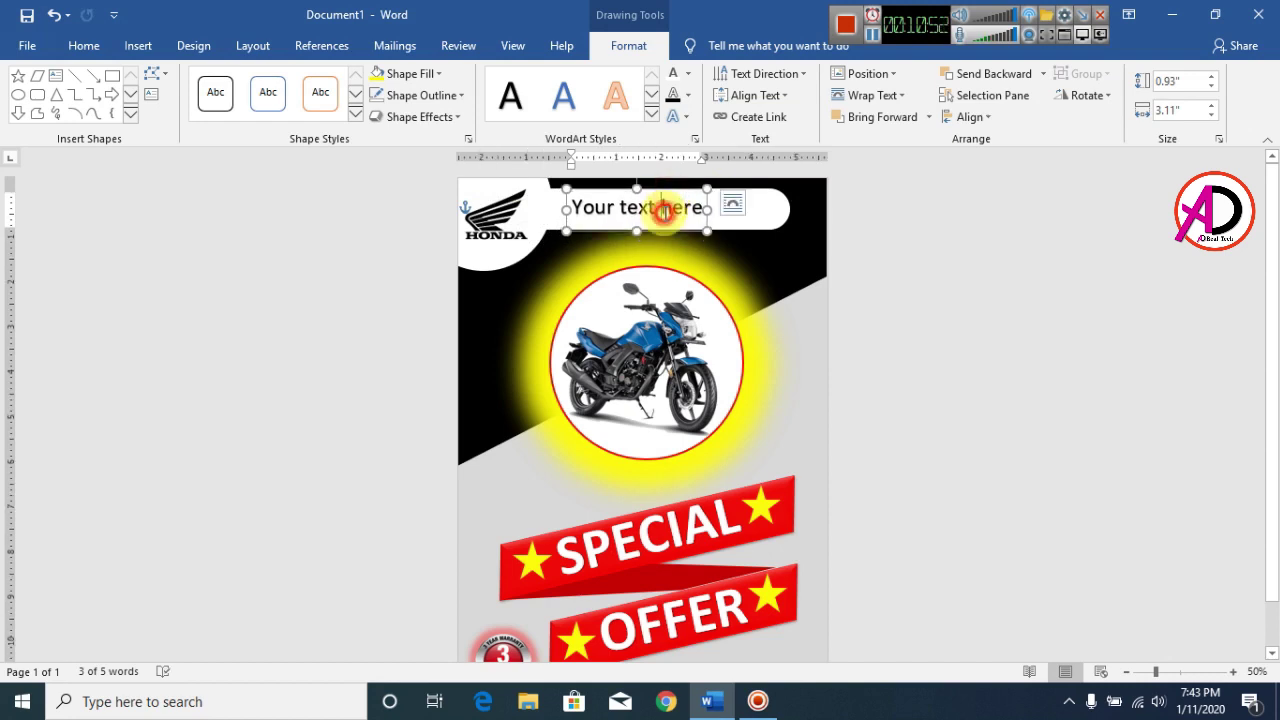
Step: Replace the header WordArt's placeholder text with "Price: XXX990\- Start"
triple_click(663, 210)
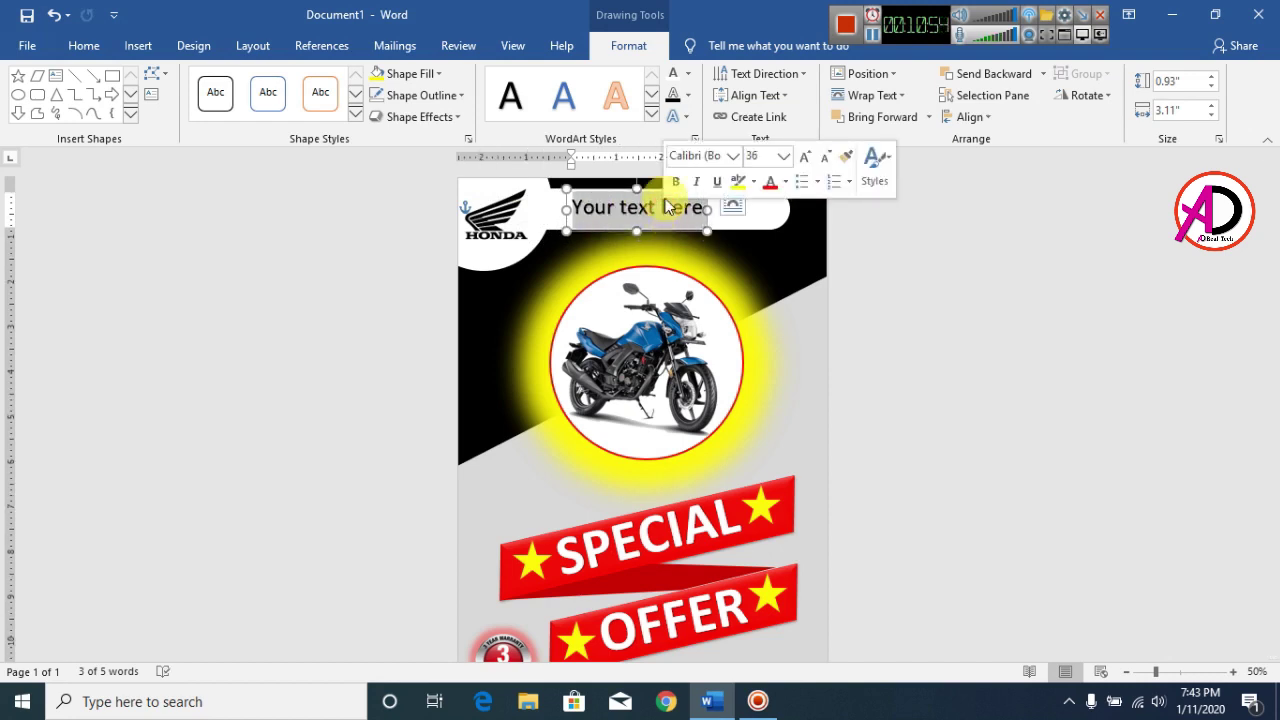
key("Delete")
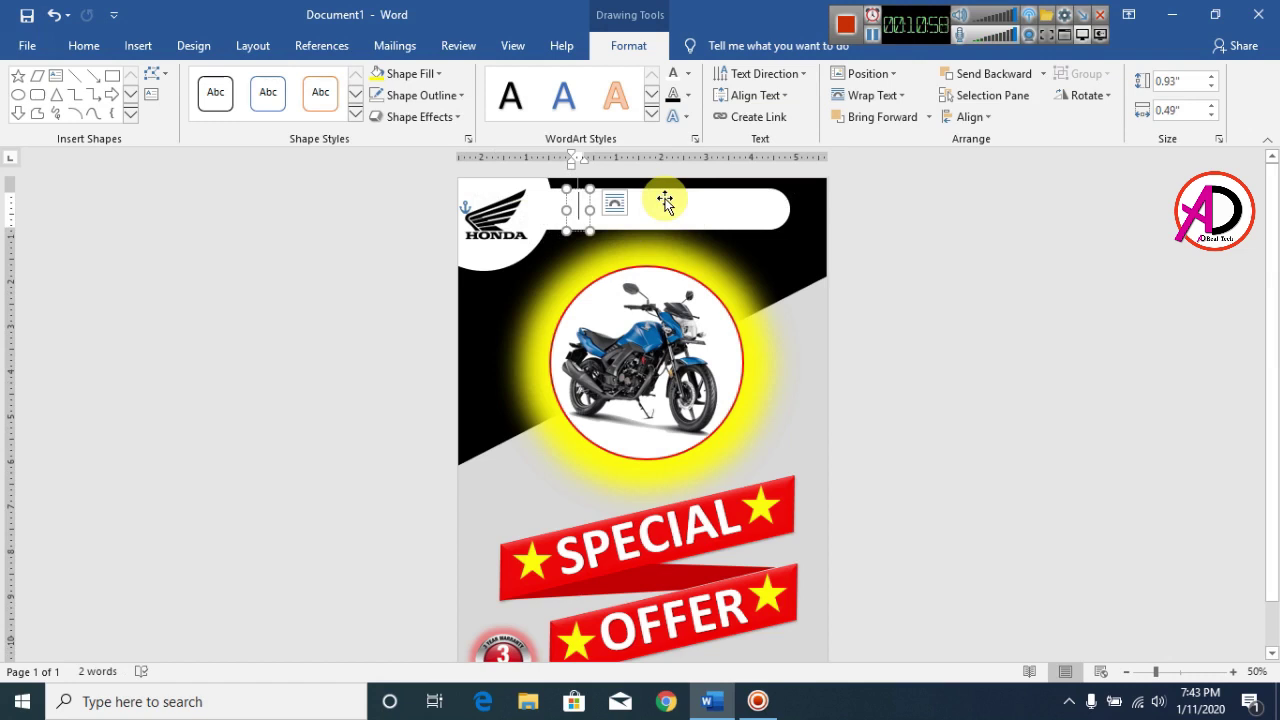
type("pR")
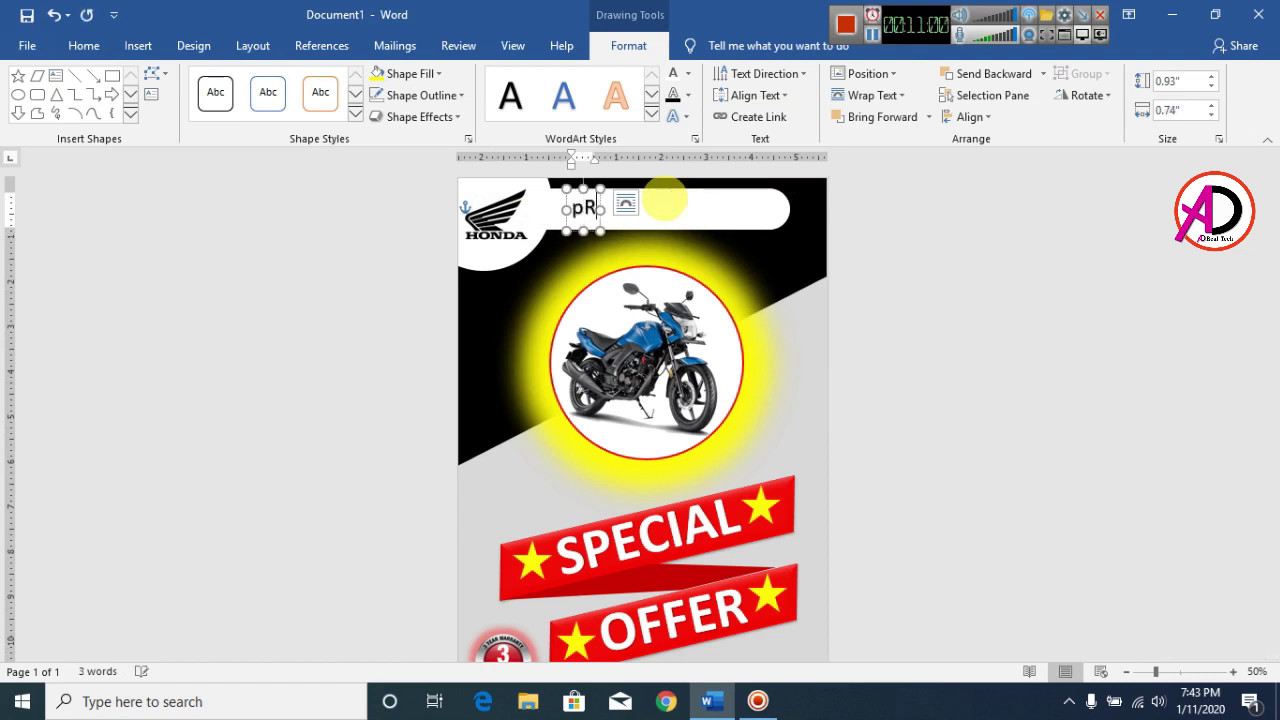
type("pRICE")
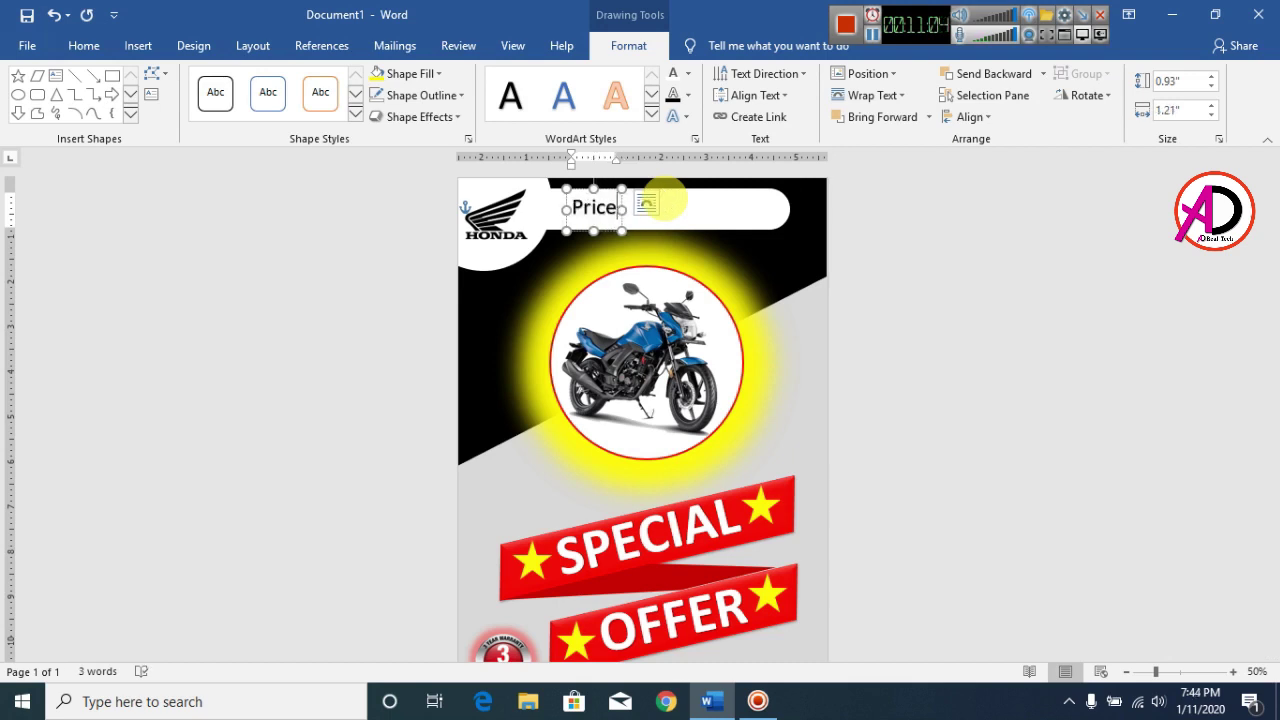
type(":")
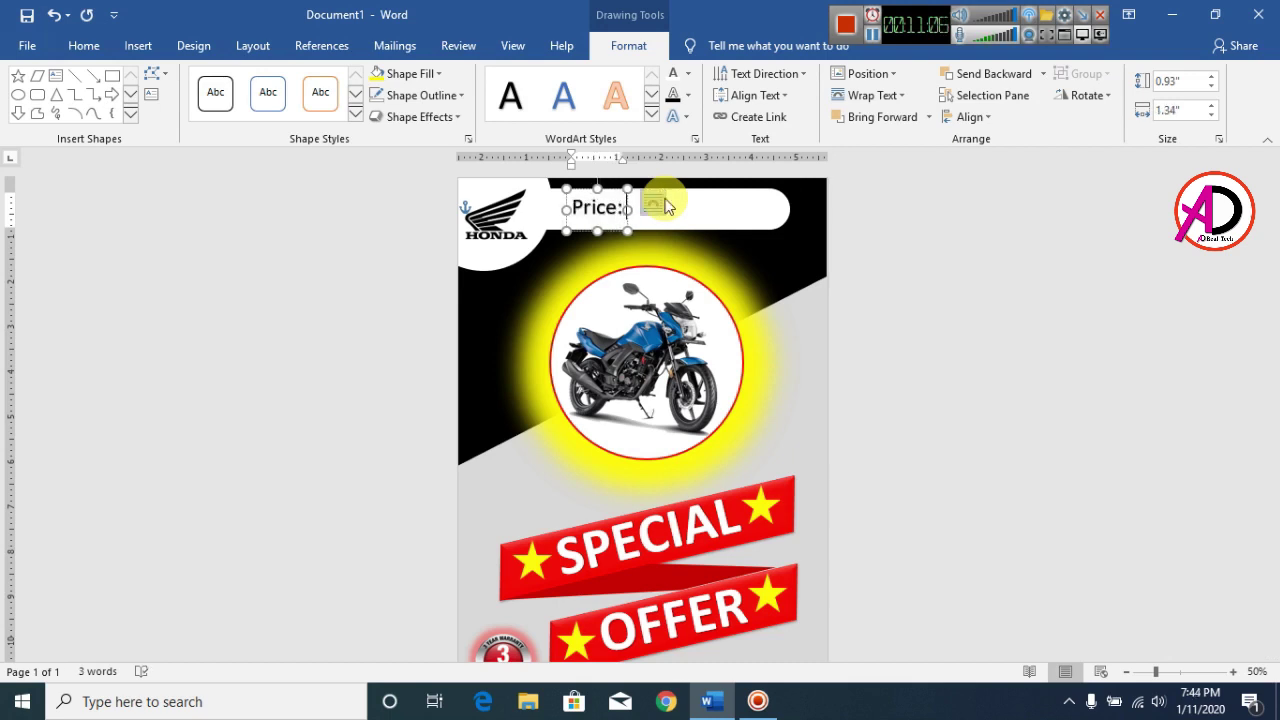
type(" XXX")
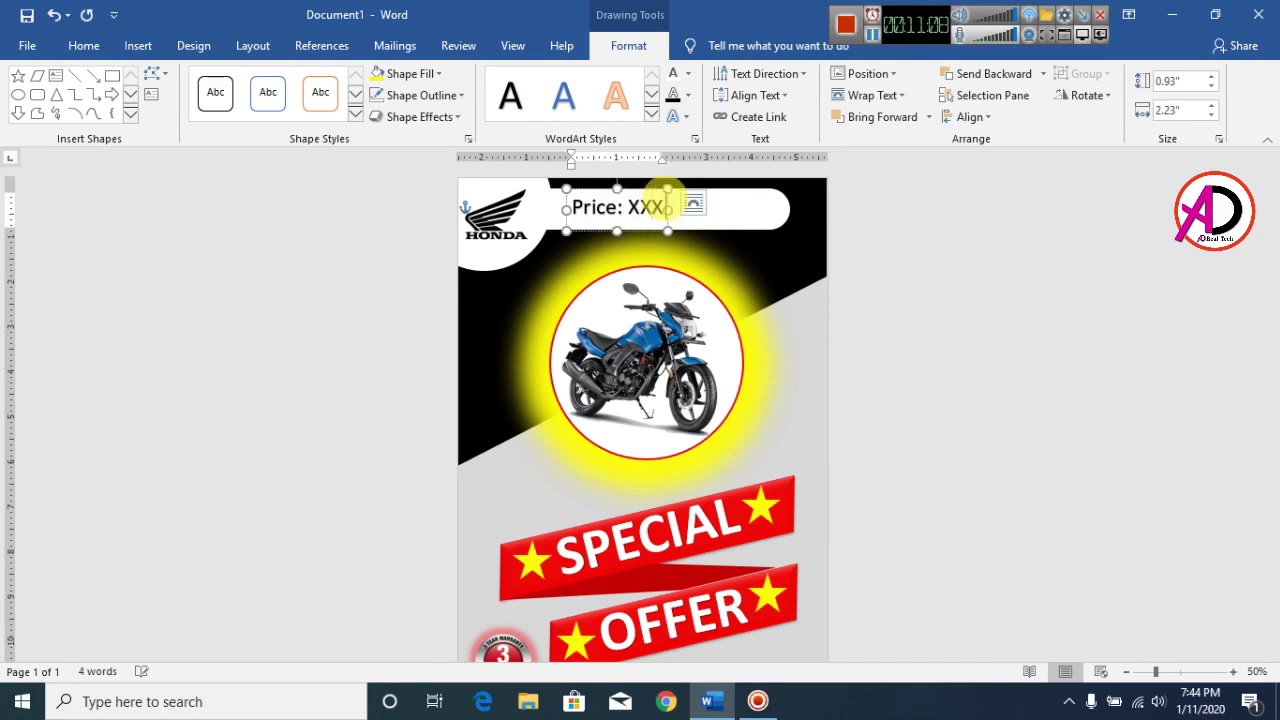
type("990\\- Start")
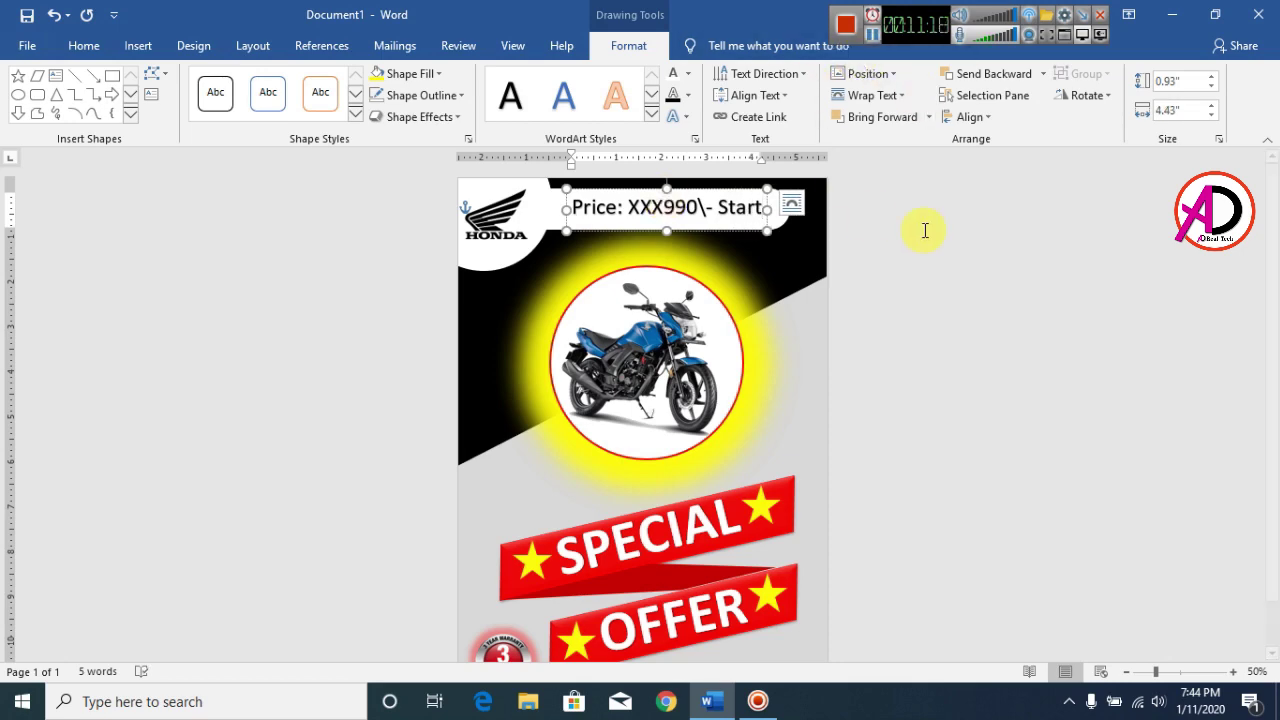
Step: Set the font size of the "Price: XXX990\- Start" header text to 39
left_click(1134, 271)
left_click(668, 207)
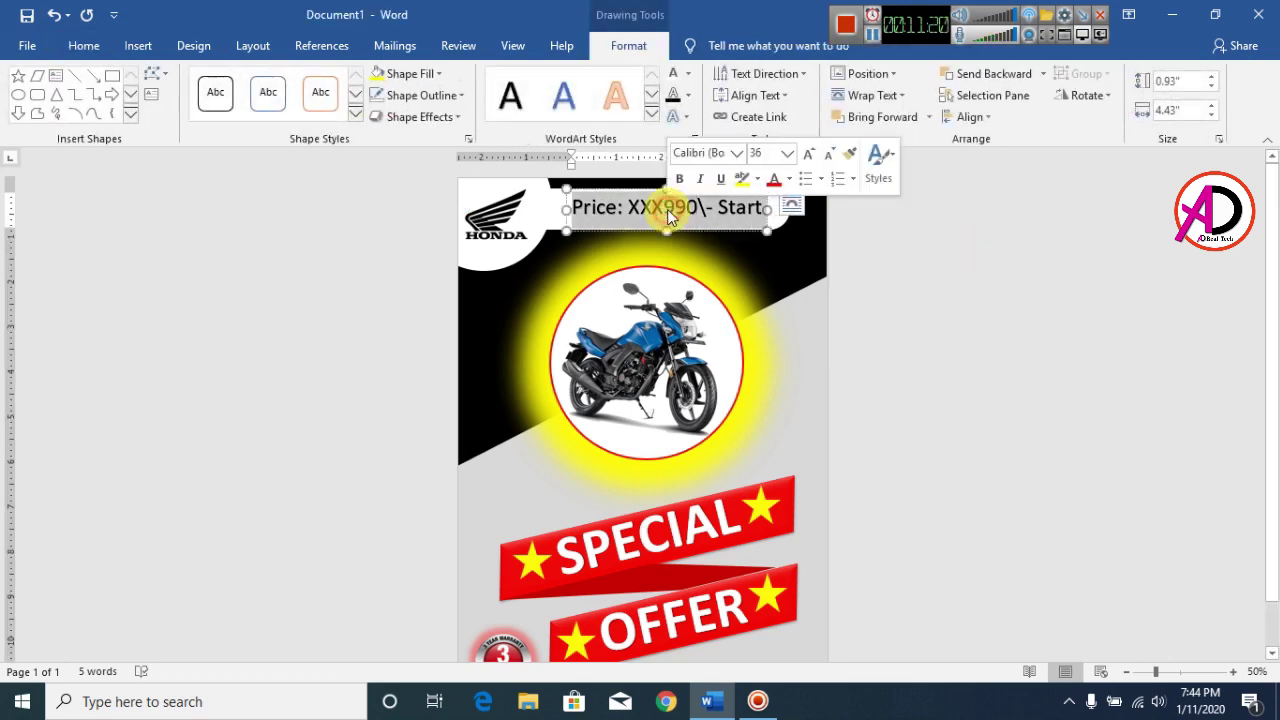
triple_click(668, 207)
left_click(80, 46)
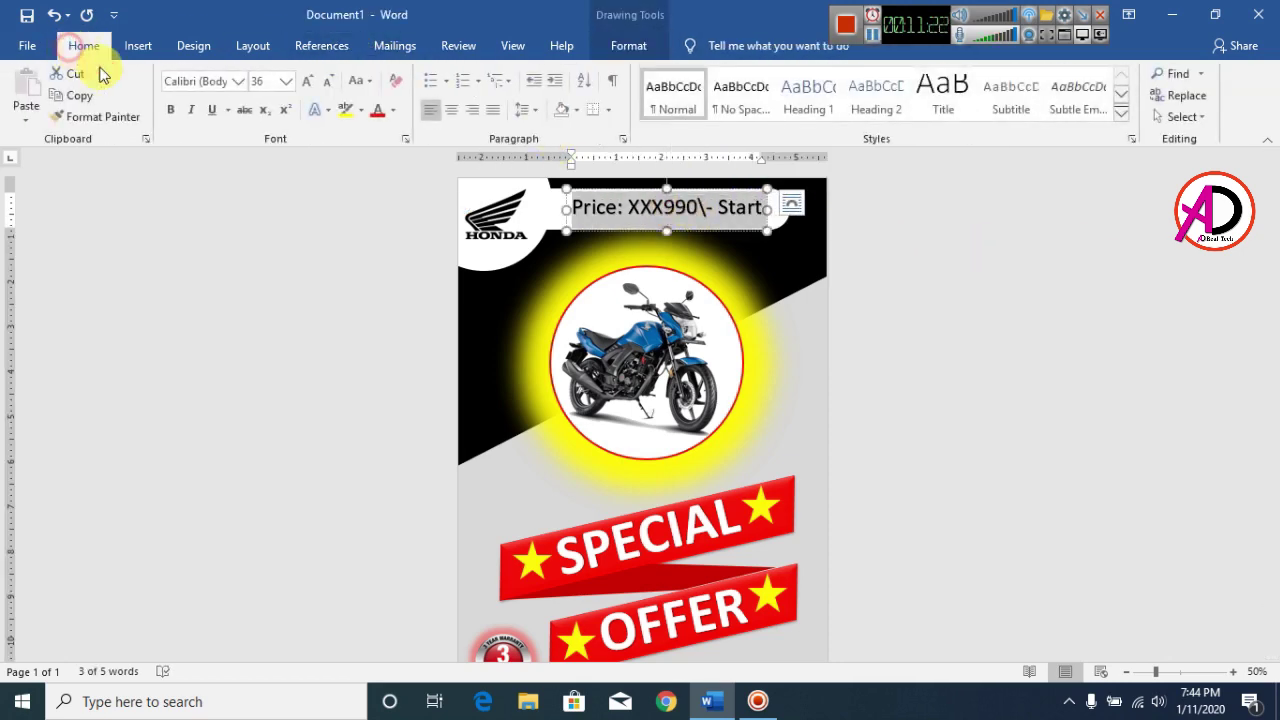
left_click(309, 89)
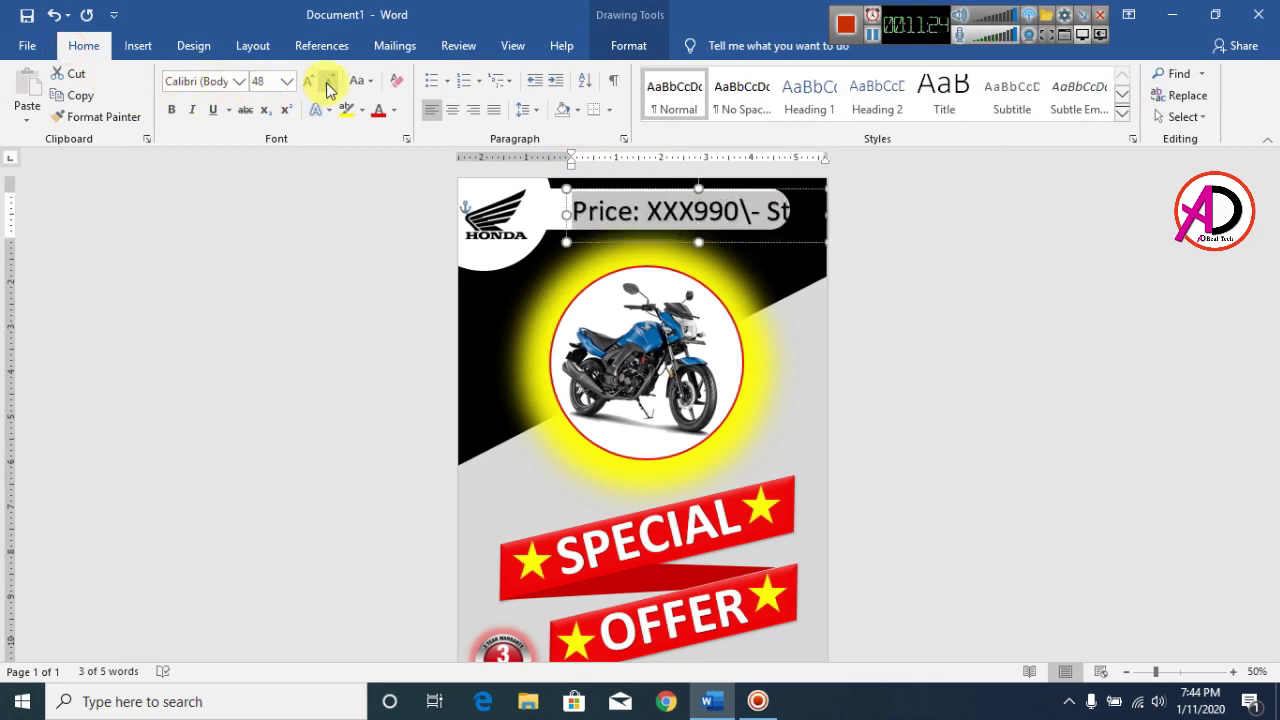
left_click(329, 87)
key("ctrl+bracketright")
key("ctrl+bracketright")
key("ctrl+bracketright")
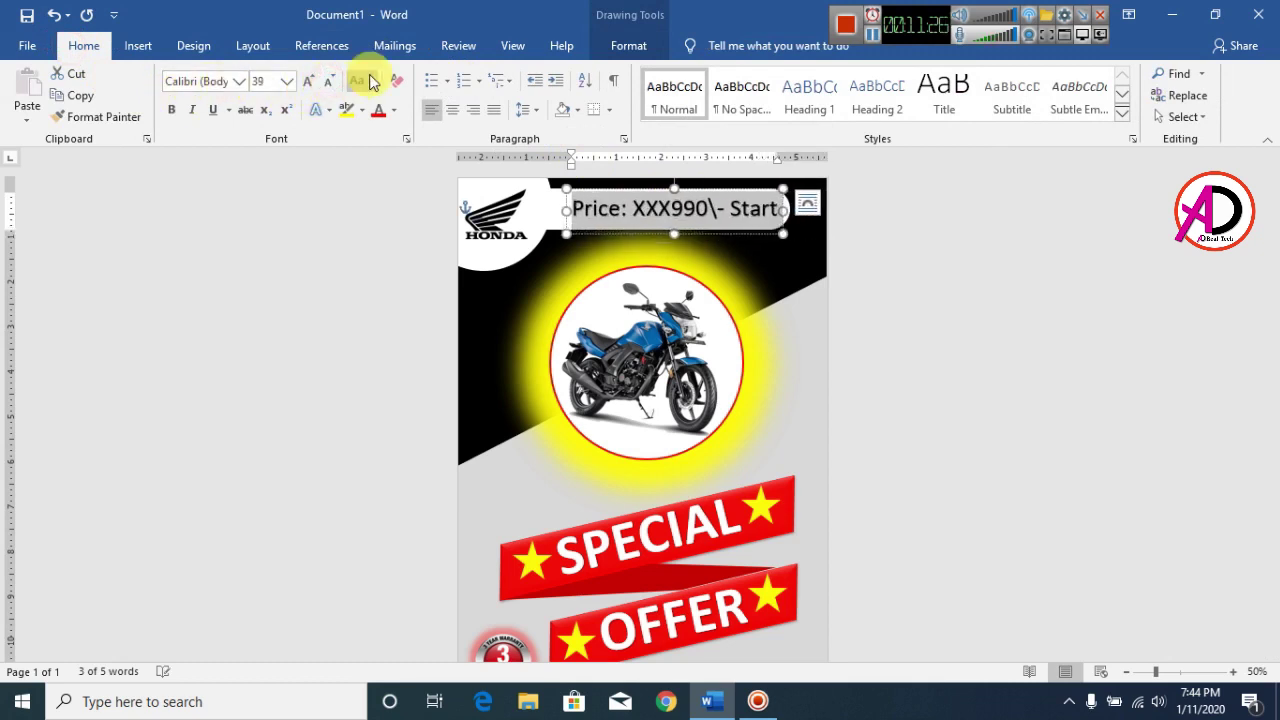
Step: Nudge the price WordArt slightly towards the Honda logo on the white header bar
left_click(681, 208)
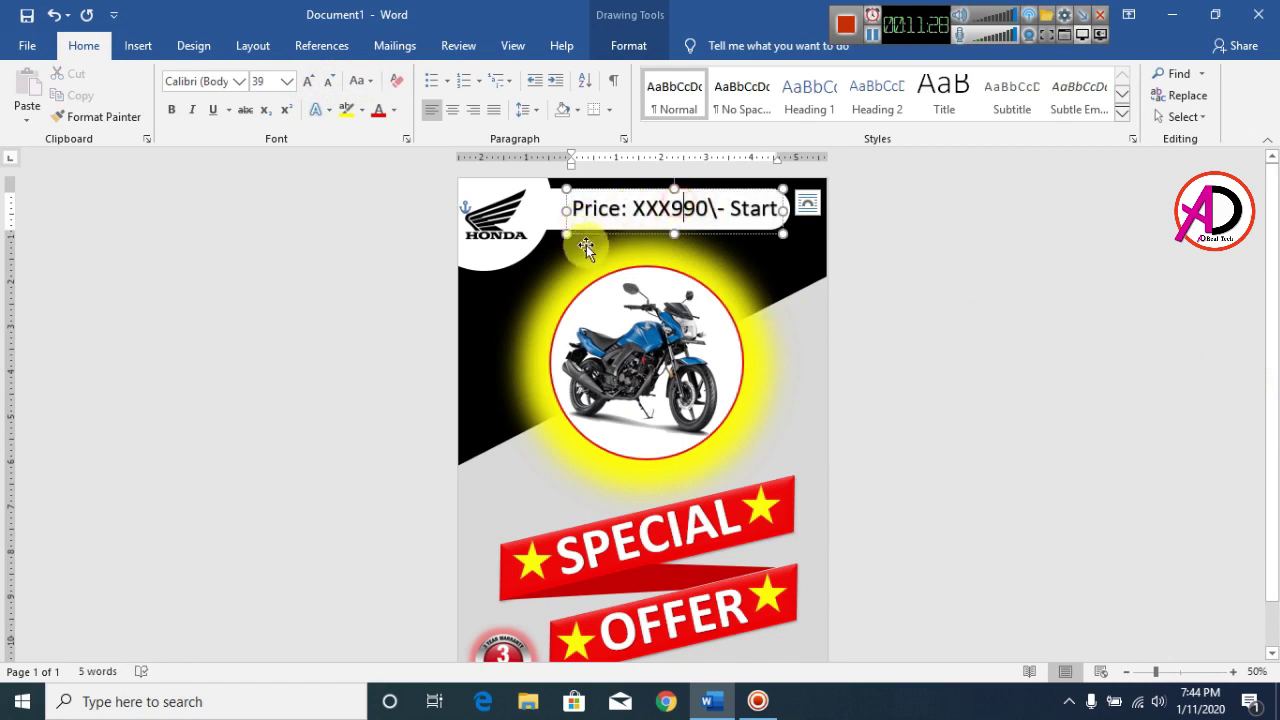
left_click(592, 235)
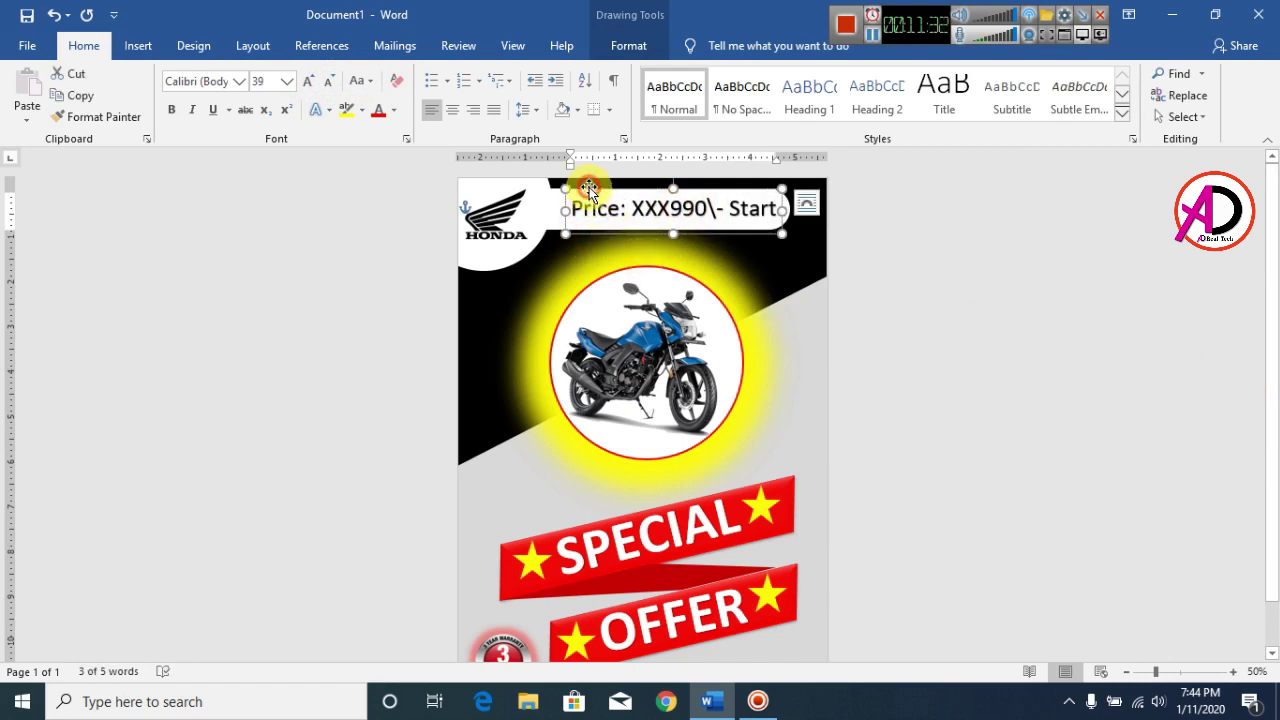
left_click(1020, 274)
scroll(1024, 330, "down", 1)
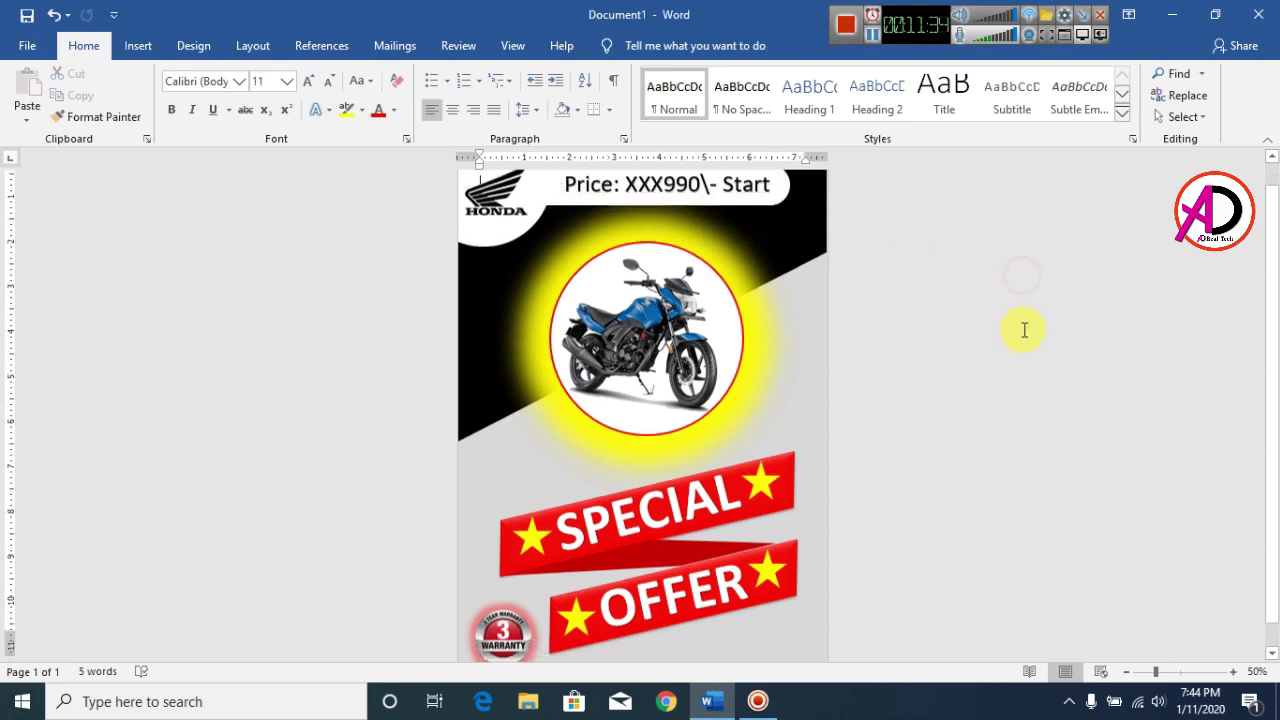
Step: Make the whole price text in the header bold
scroll(1024, 330, "up", 1)
triple_click(683, 212)
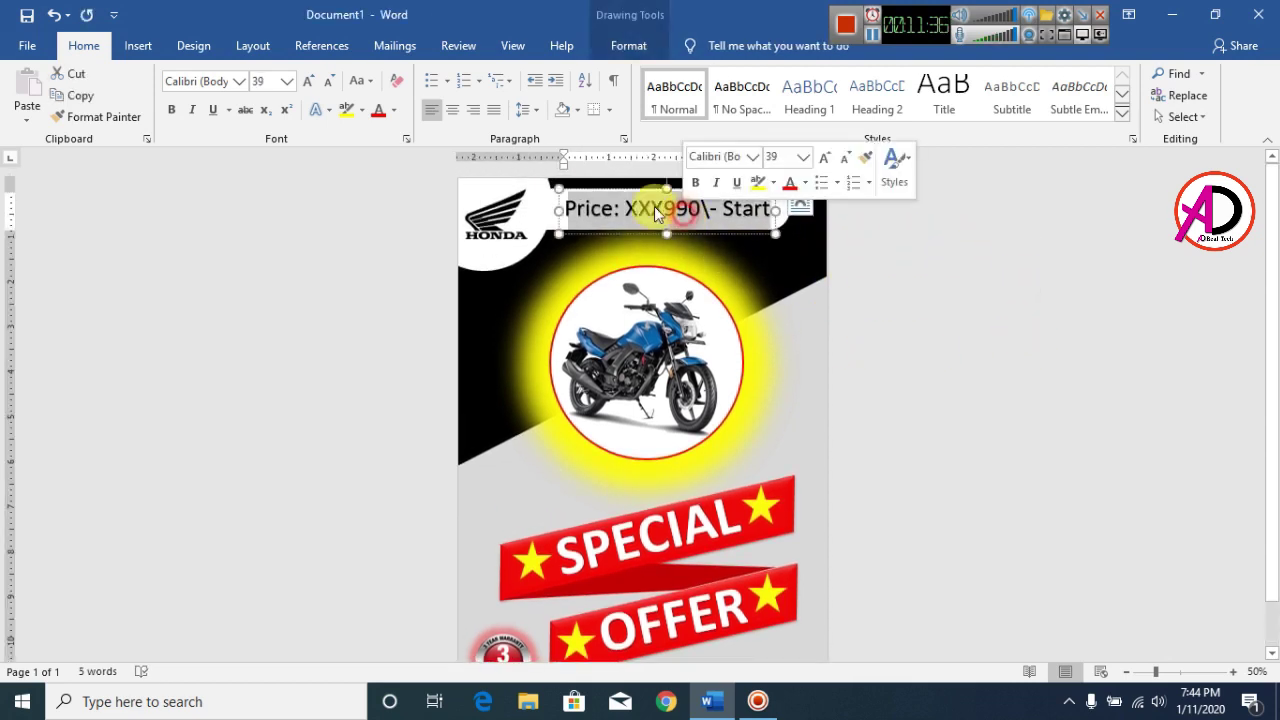
left_click(172, 110)
left_click(1225, 383)
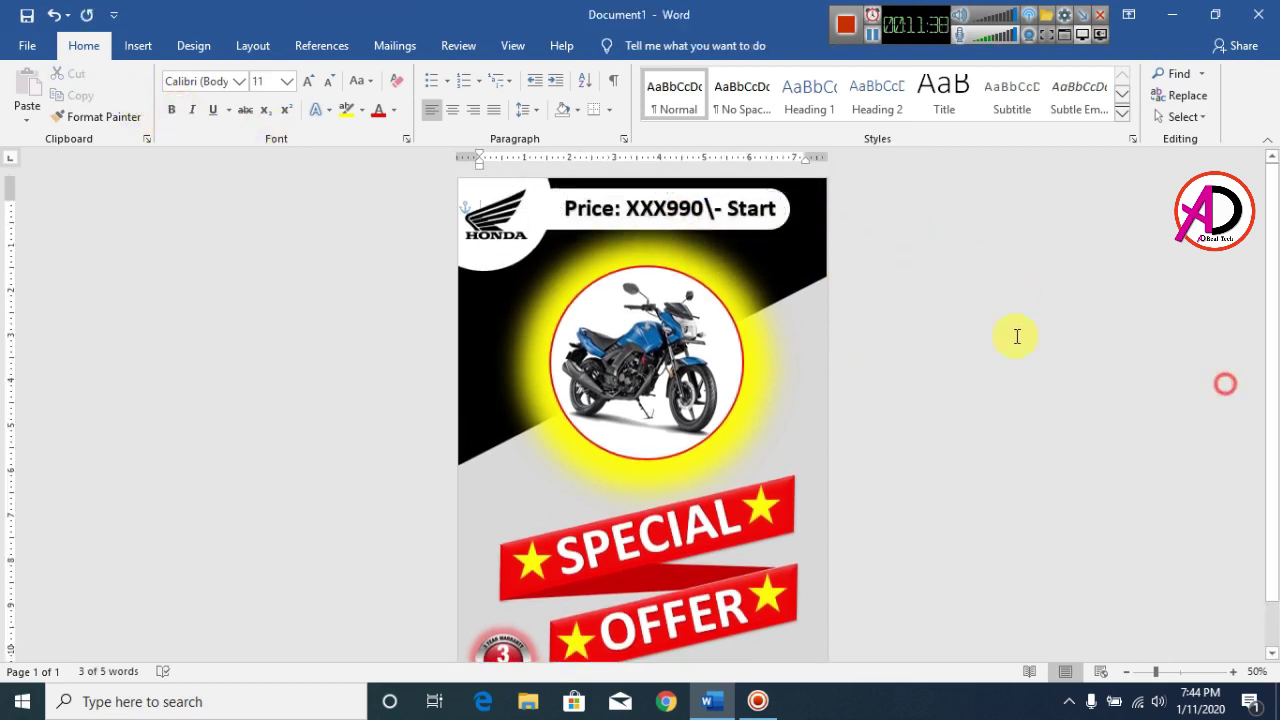
Step: Shift the bold price WordArt a little closer to the Honda logo to balance it within the header bar
left_click(662, 212)
left_click(580, 178)
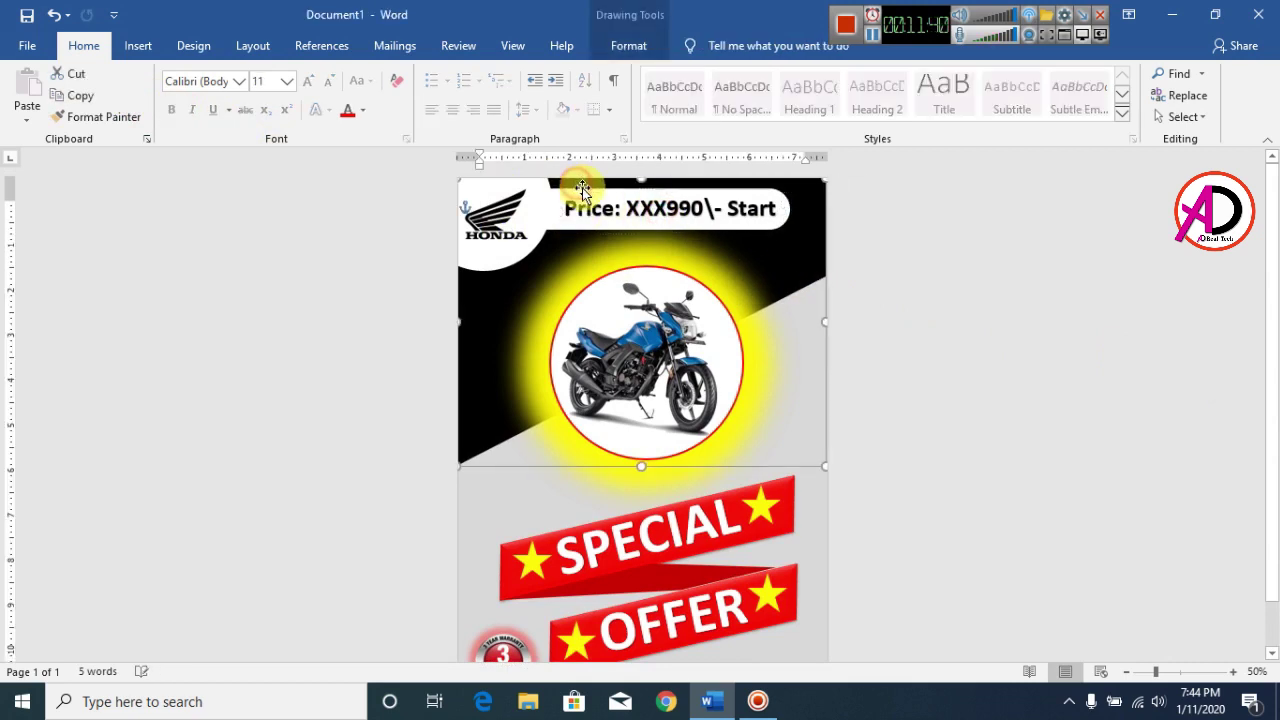
left_click(614, 207)
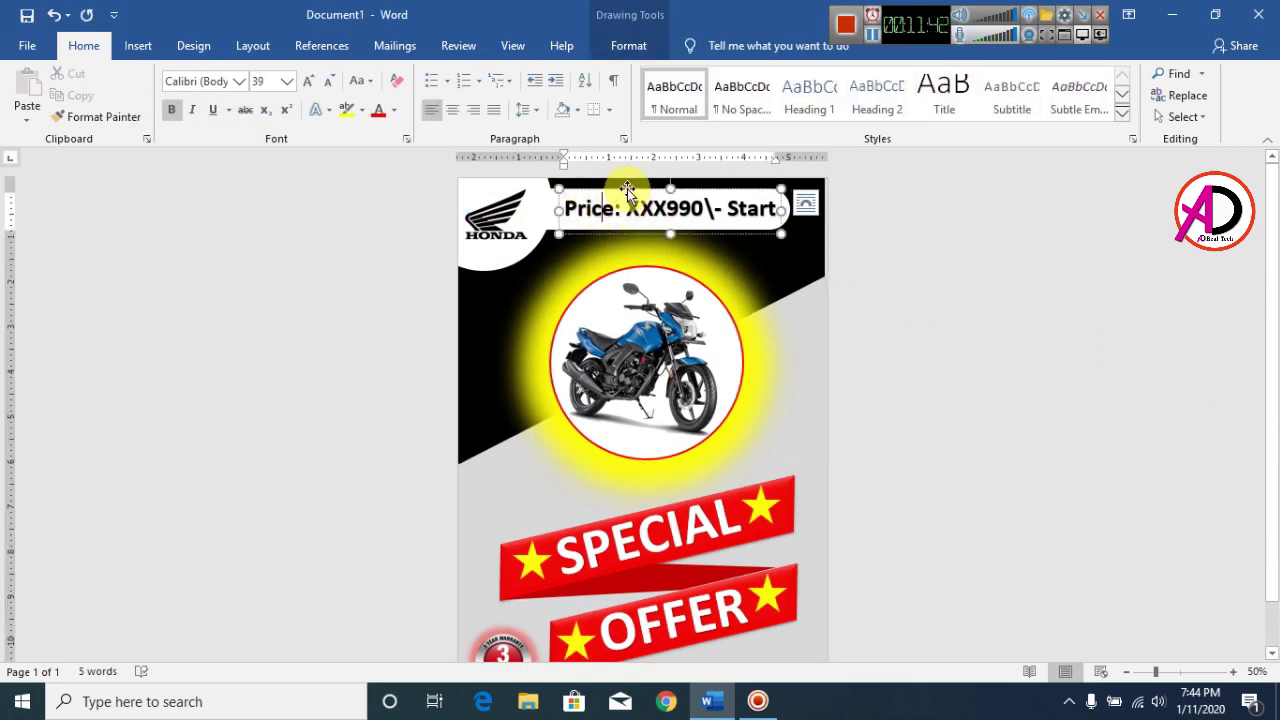
left_click(1023, 336)
left_click(805, 280)
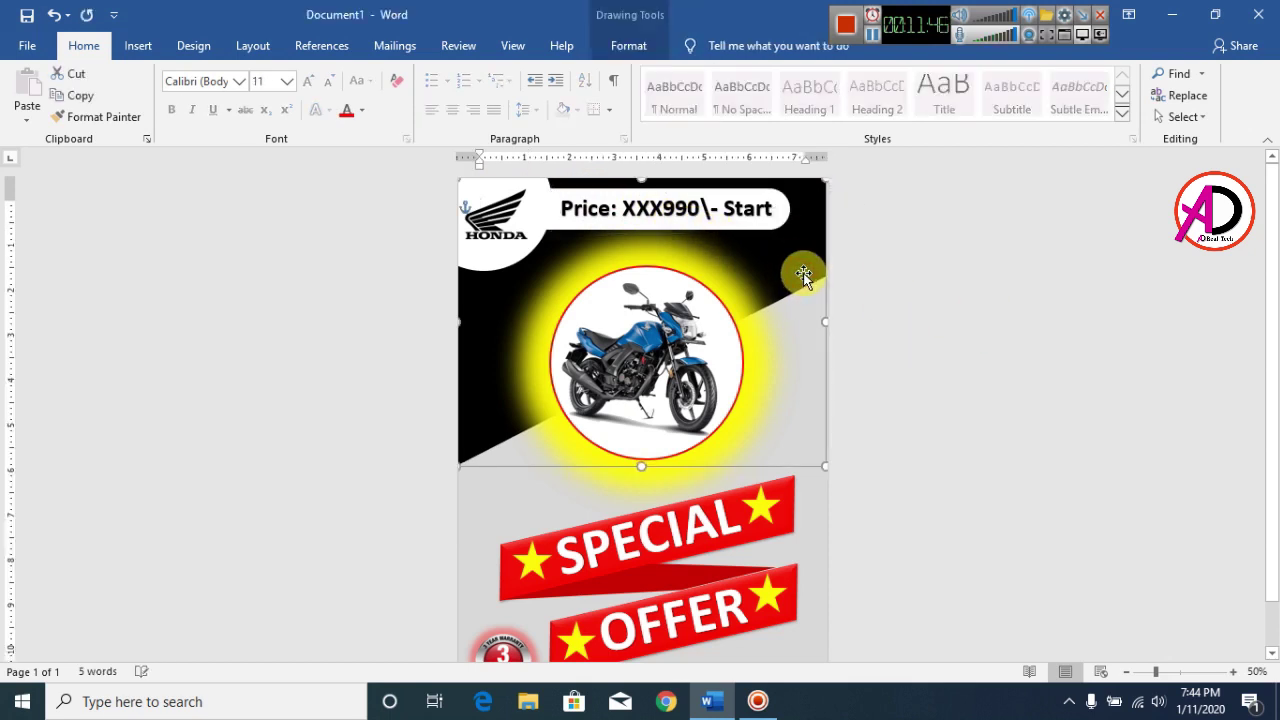
left_click(935, 325)
Step: Insert a WordArt with black text and place it below the OFFER ribbon, beside the warranty badge
scroll(963, 471, "down", 2)
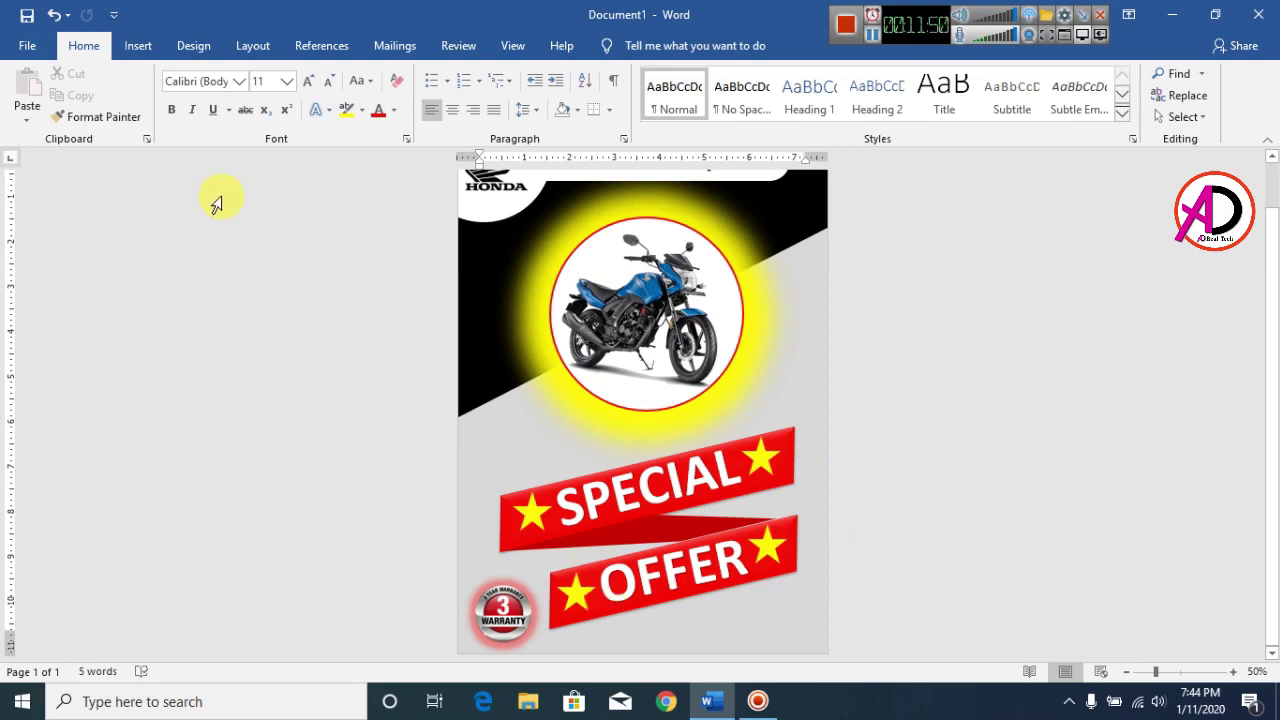
left_click(138, 45)
left_click(983, 95)
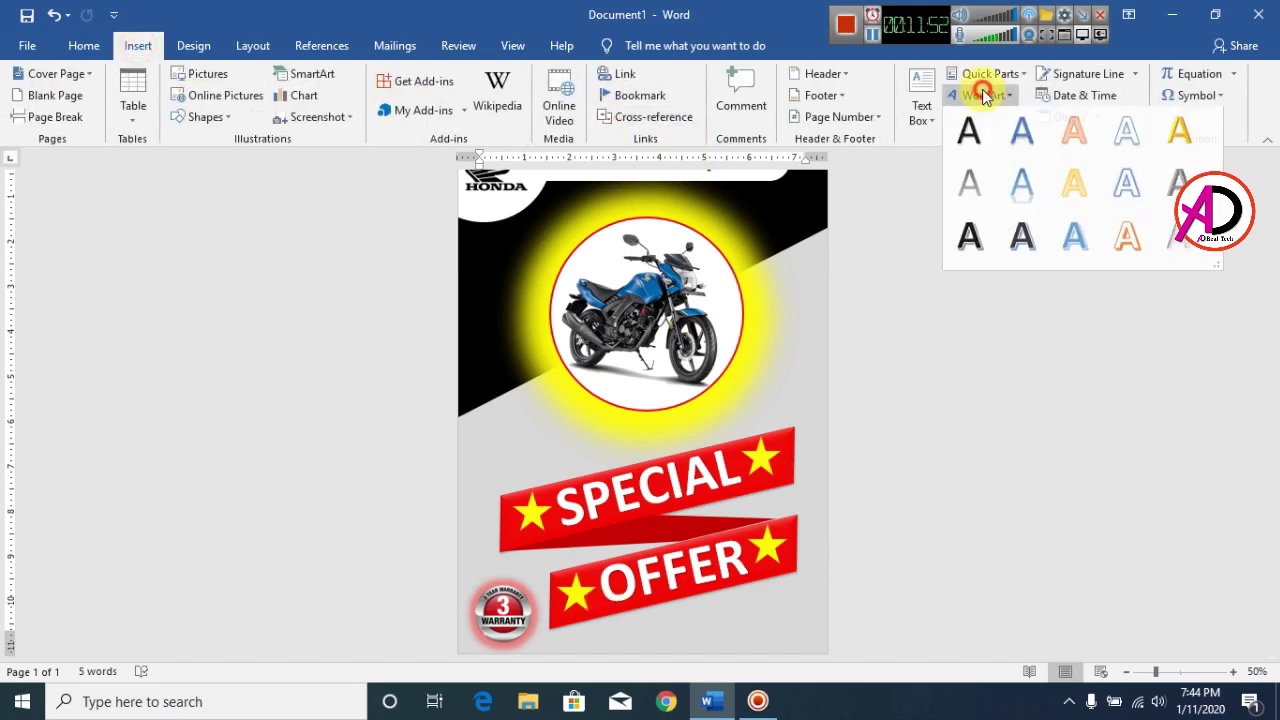
left_click(962, 171)
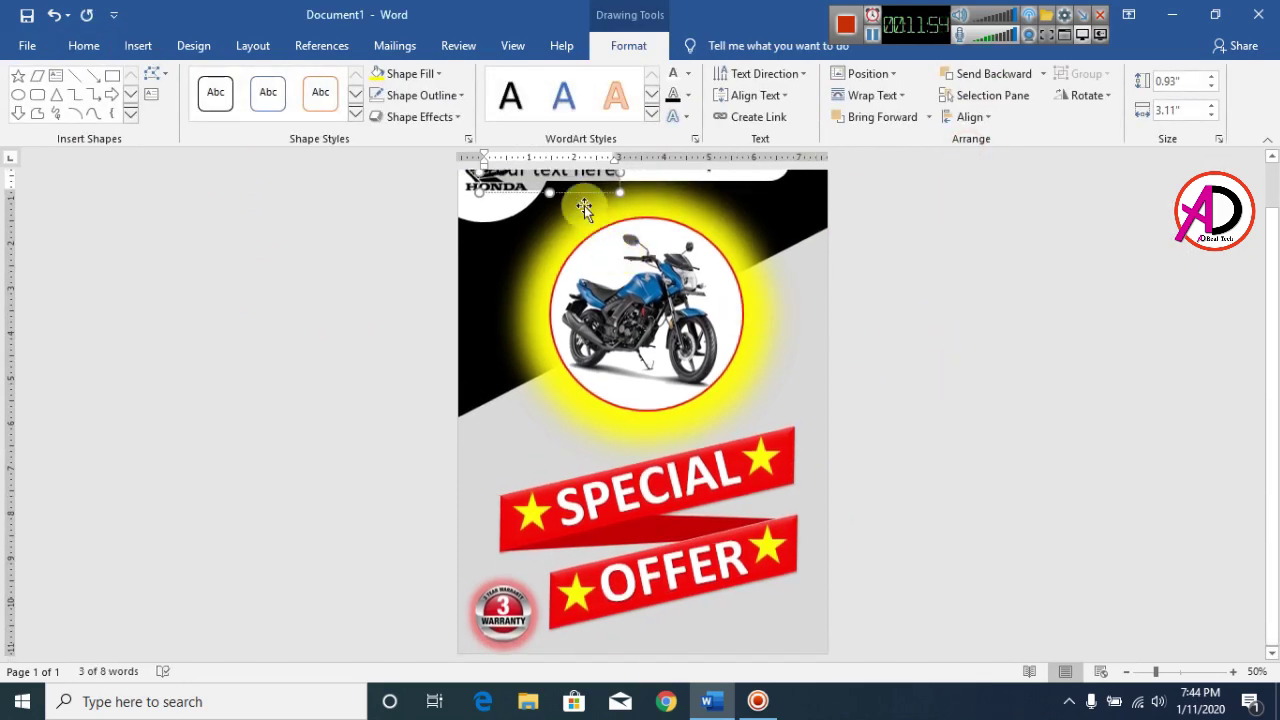
left_click_drag(570, 205, 729, 623)
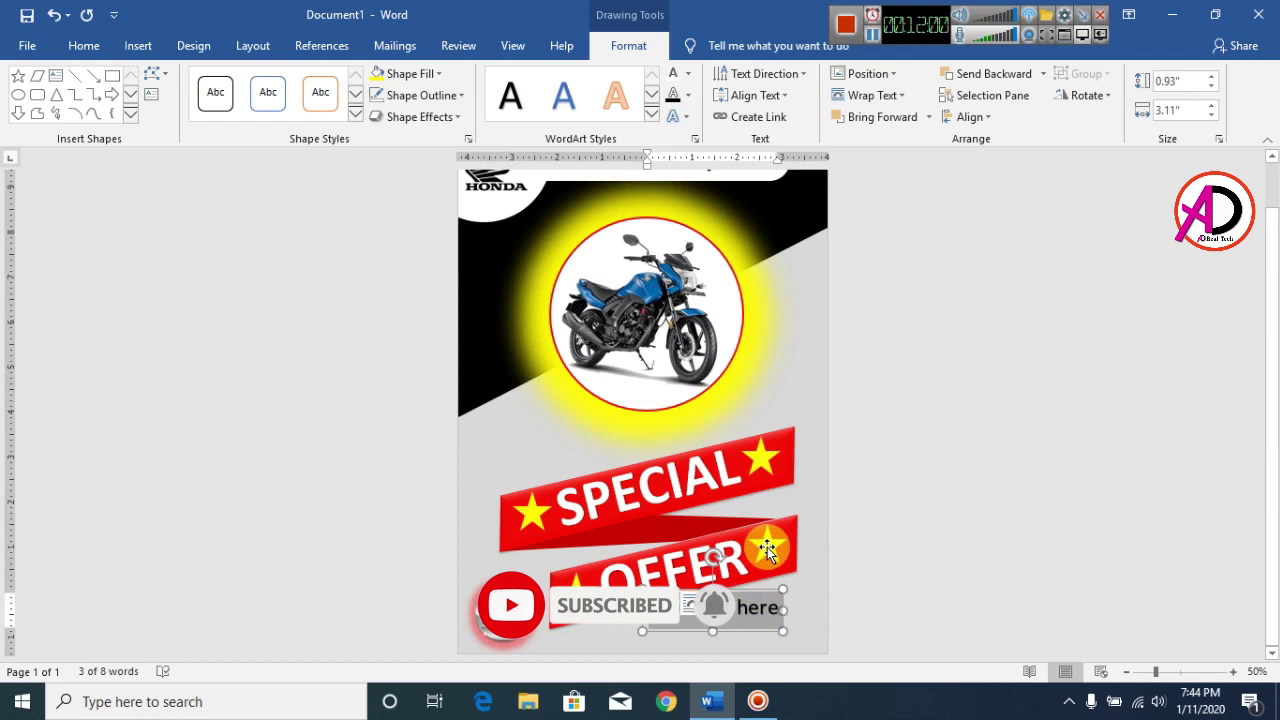
Step: Replace the new WordArt's placeholder text with "NEW HONDA SHINE"
key("Delete")
type("New")
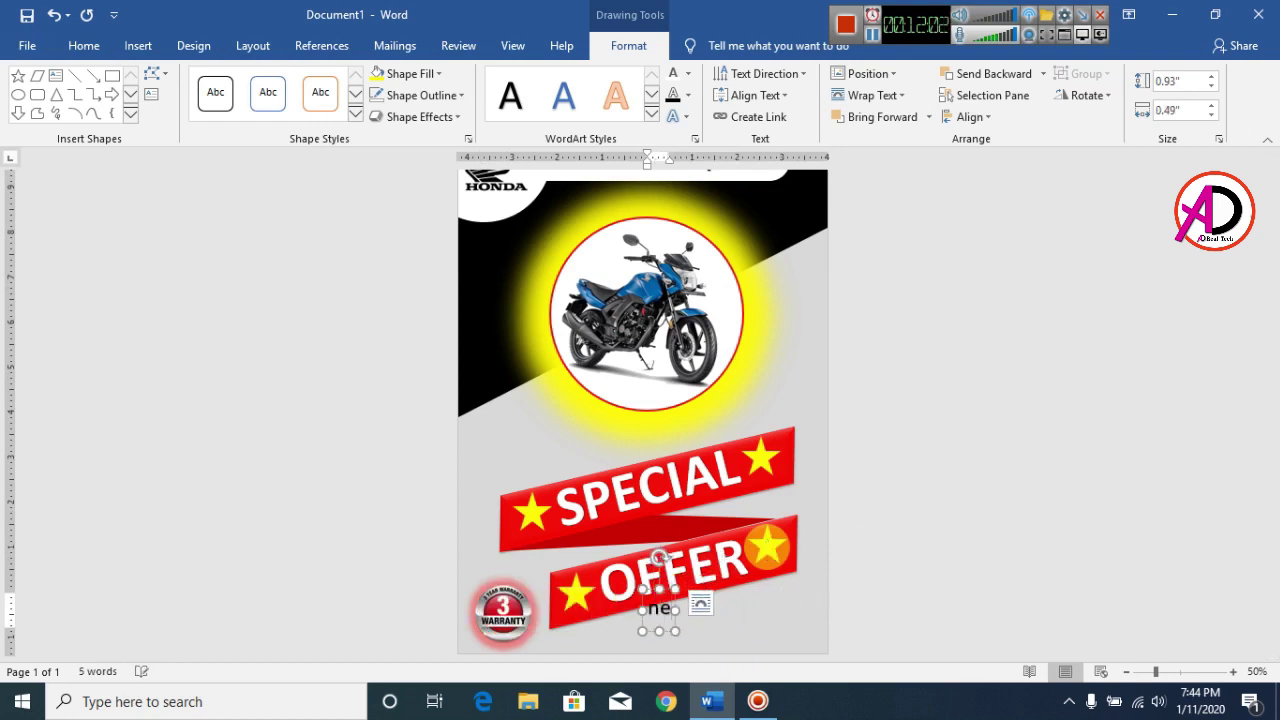
key("BackSpace")
key("BackSpace")
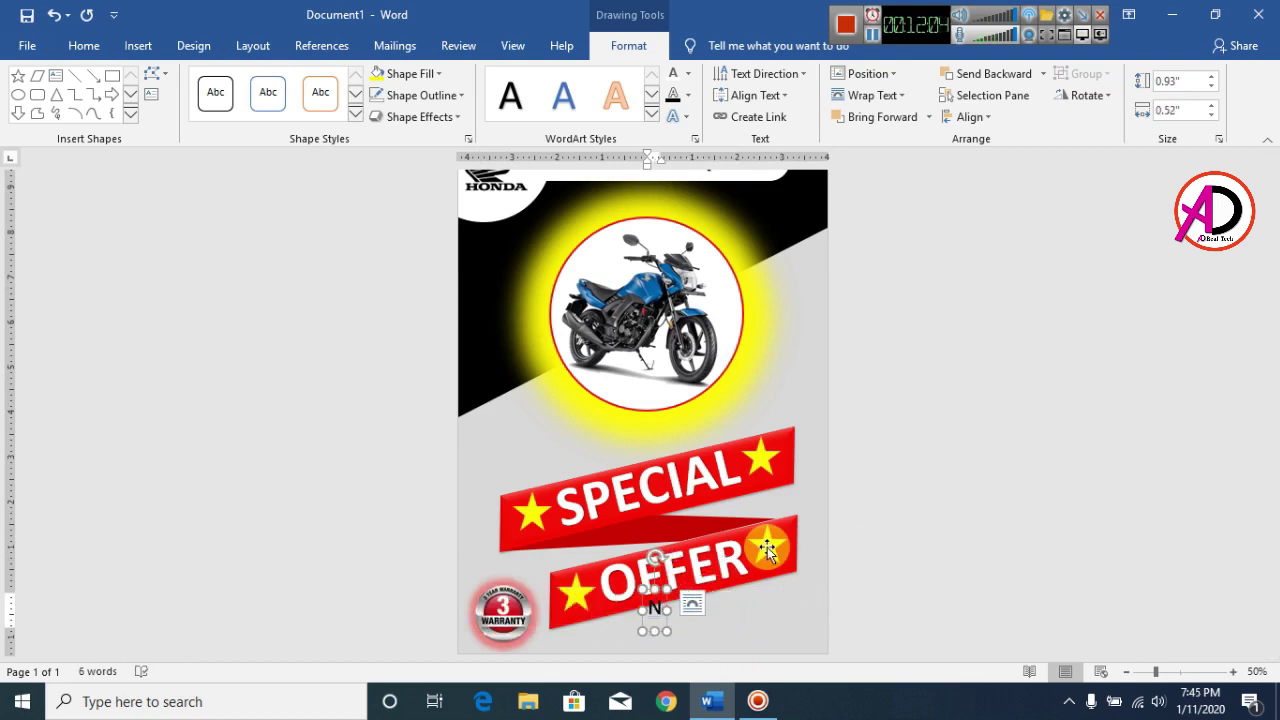
type("EW HONDA")
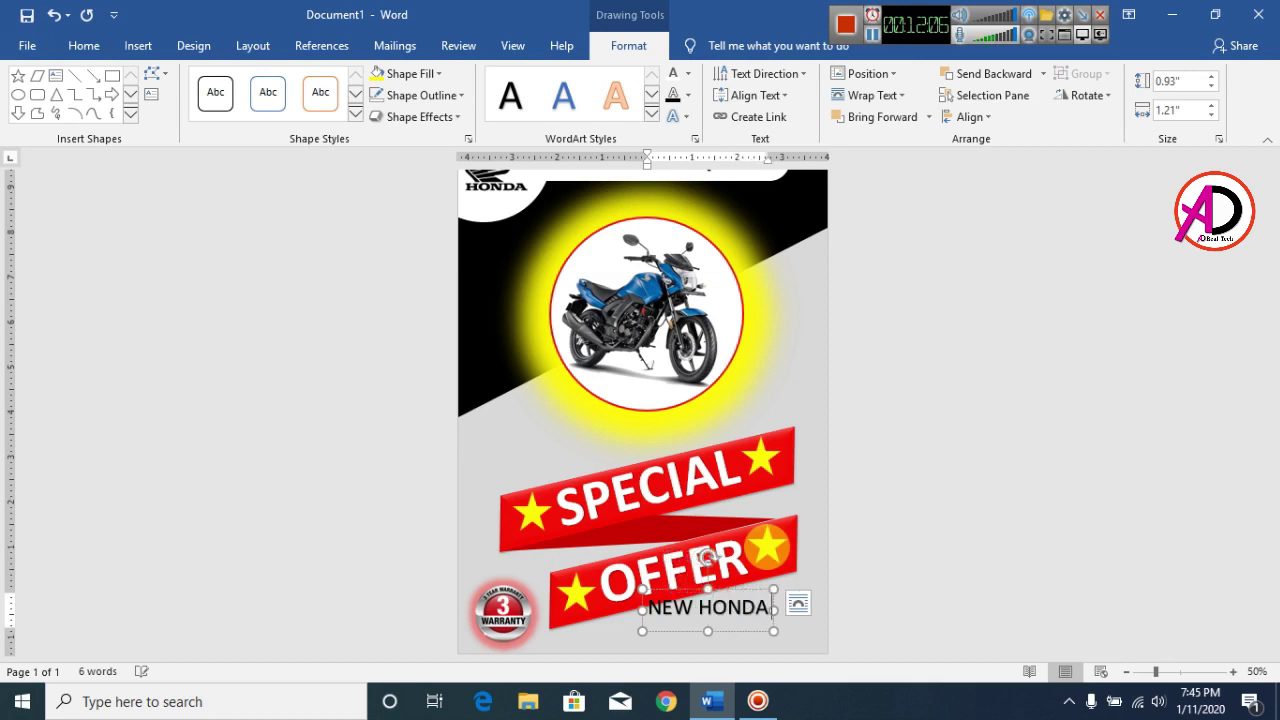
type(" s")
type(" S")
type("HINE")
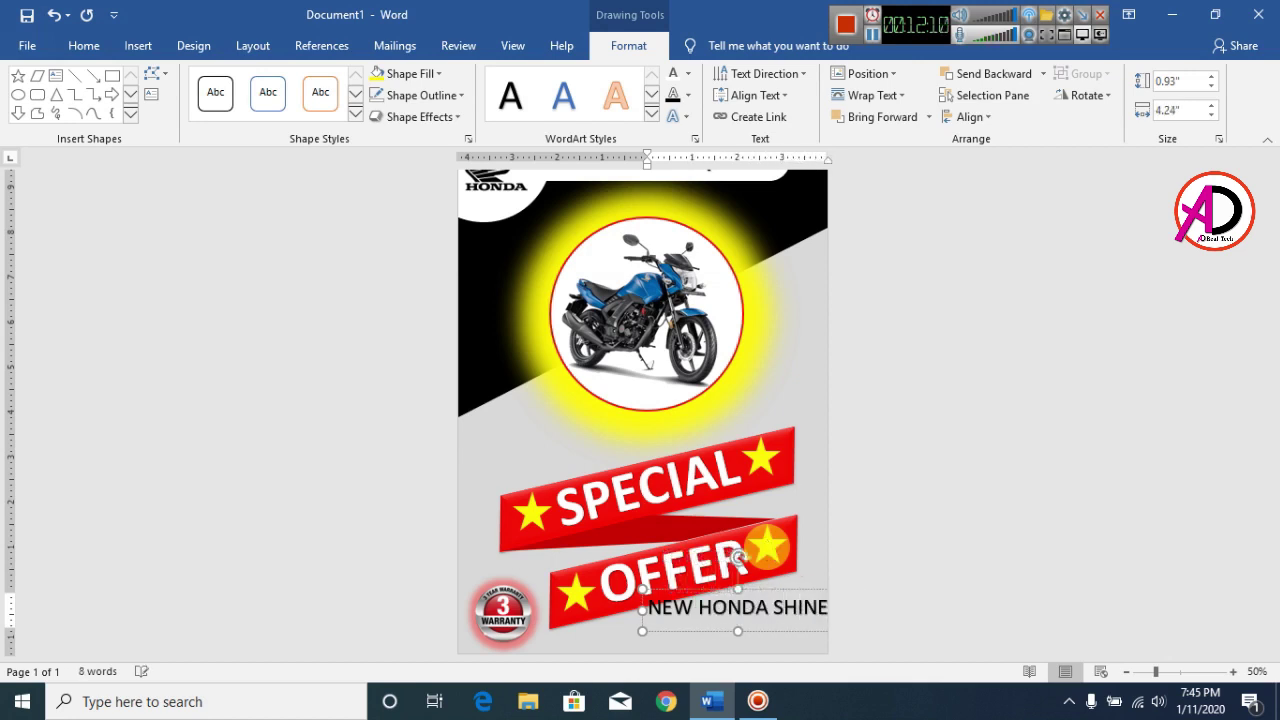
Step: Move the NEW HONDA SHINE WordArt closer to the warranty badge and set its font to ChunkFive Roman
left_click_drag(757, 601, 717, 619)
triple_click(737, 620)
left_click(819, 621)
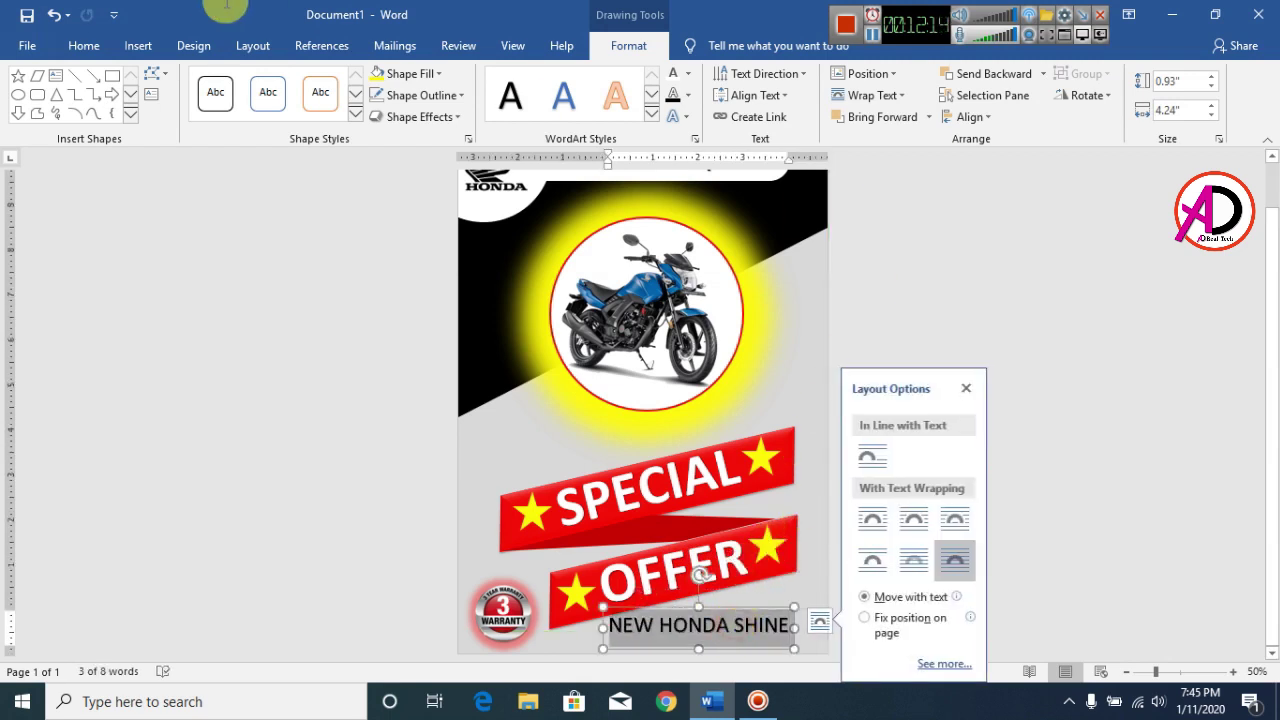
left_click(86, 45)
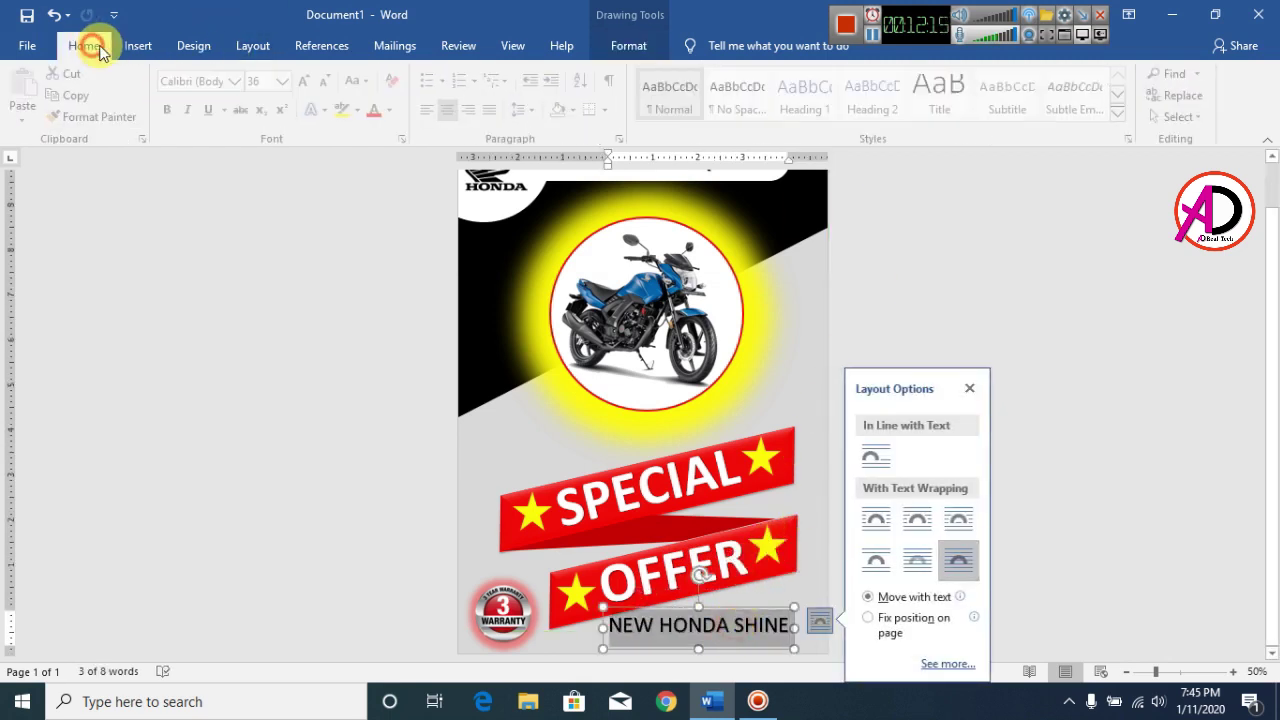
left_click(238, 82)
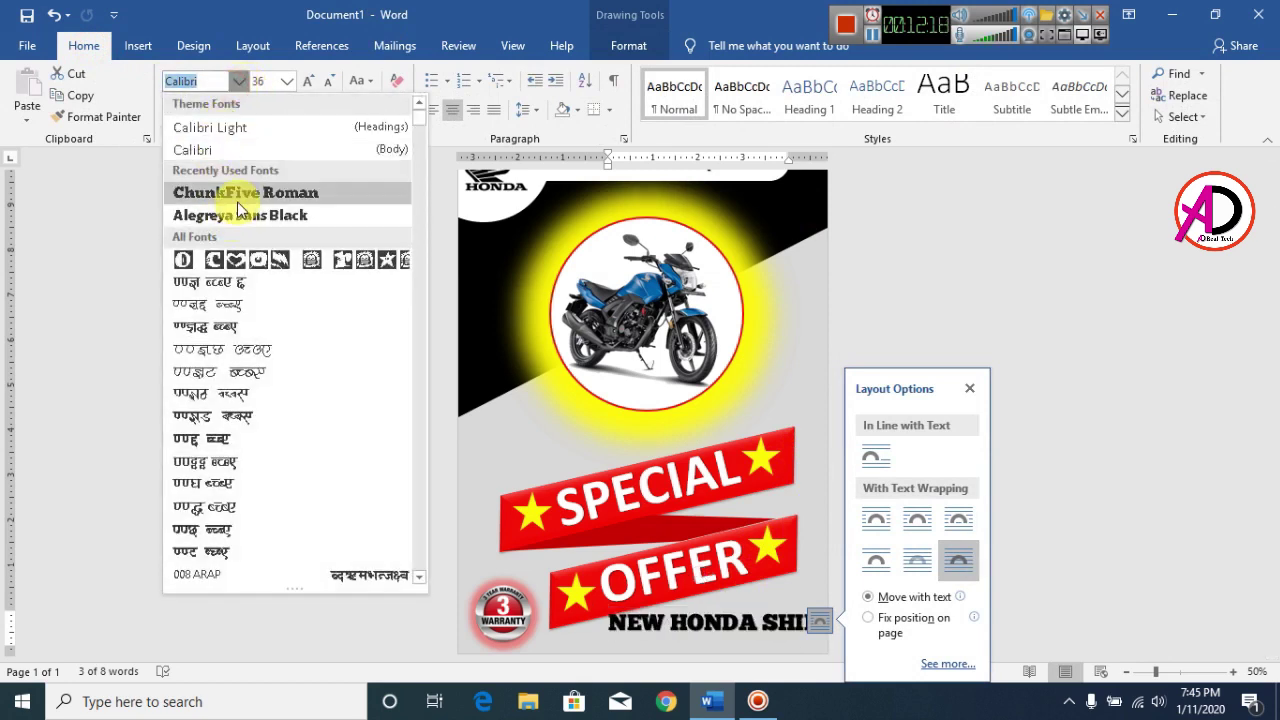
left_click(238, 196)
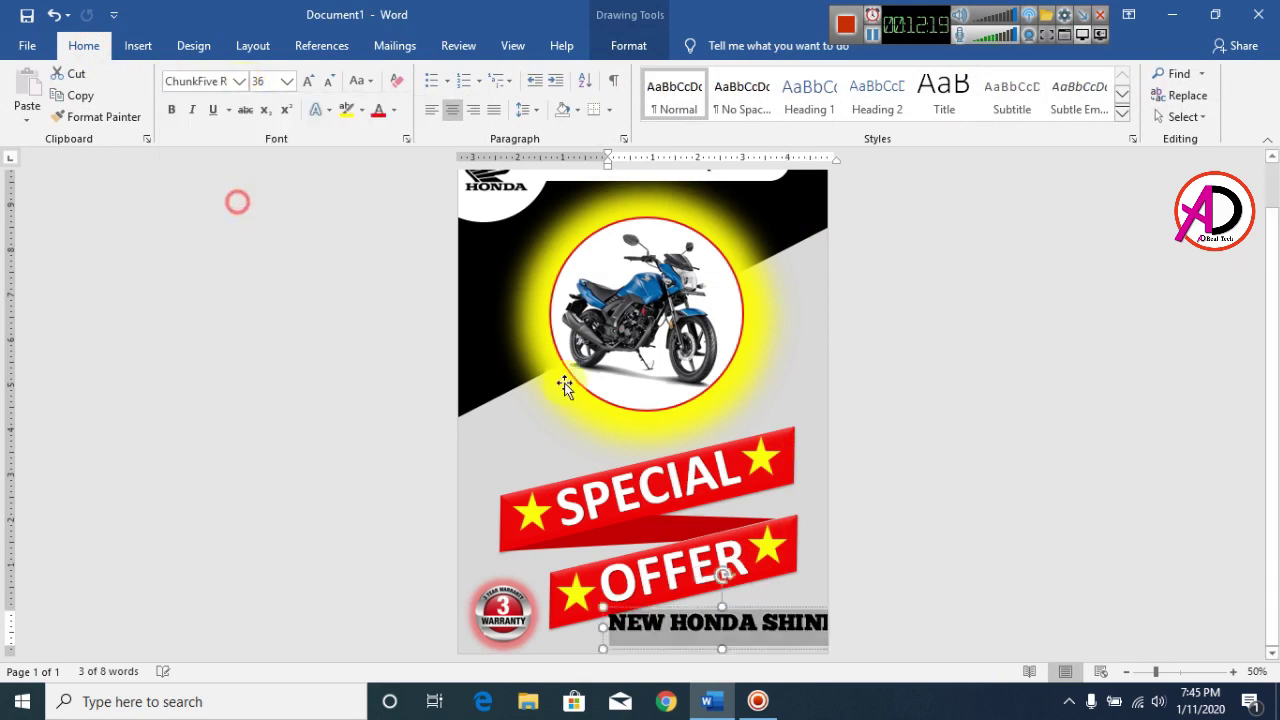
left_click(173, 110)
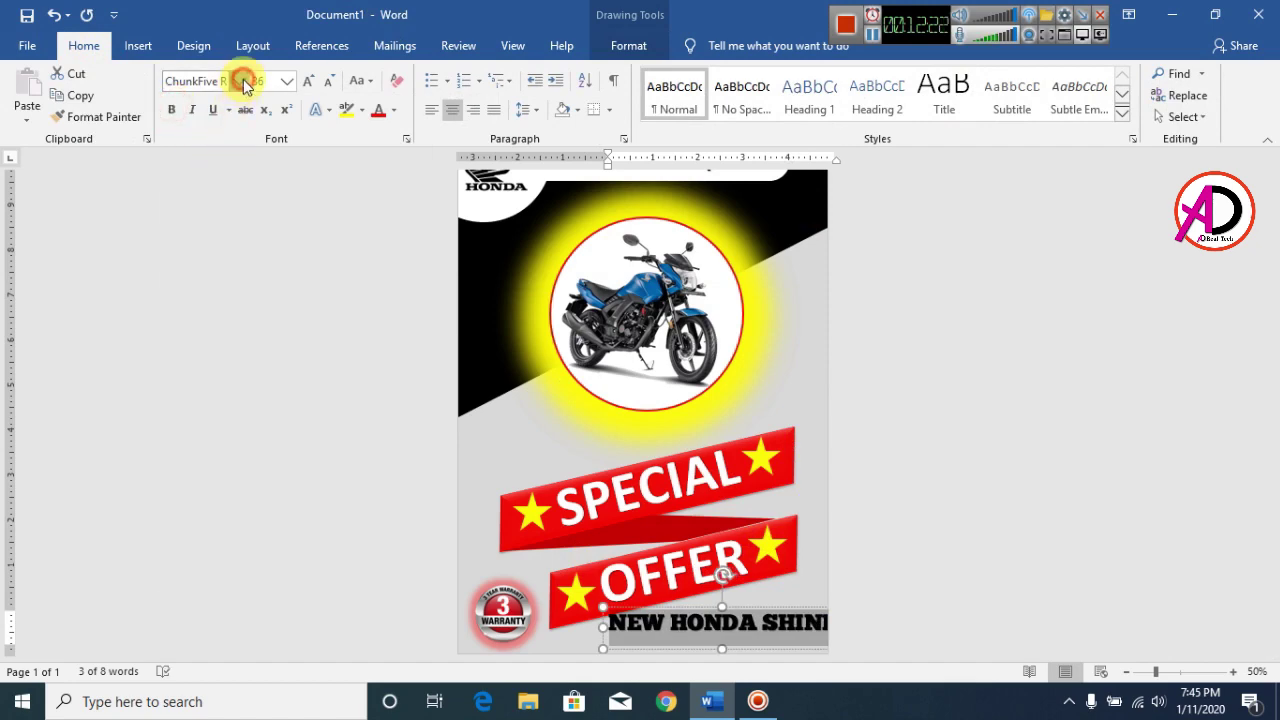
Step: Set the NEW HONDA SHINE text's font to Bahnschrift SemiBold and rotate it to follow the slope of the OFFER ribbon
left_click(240, 82)
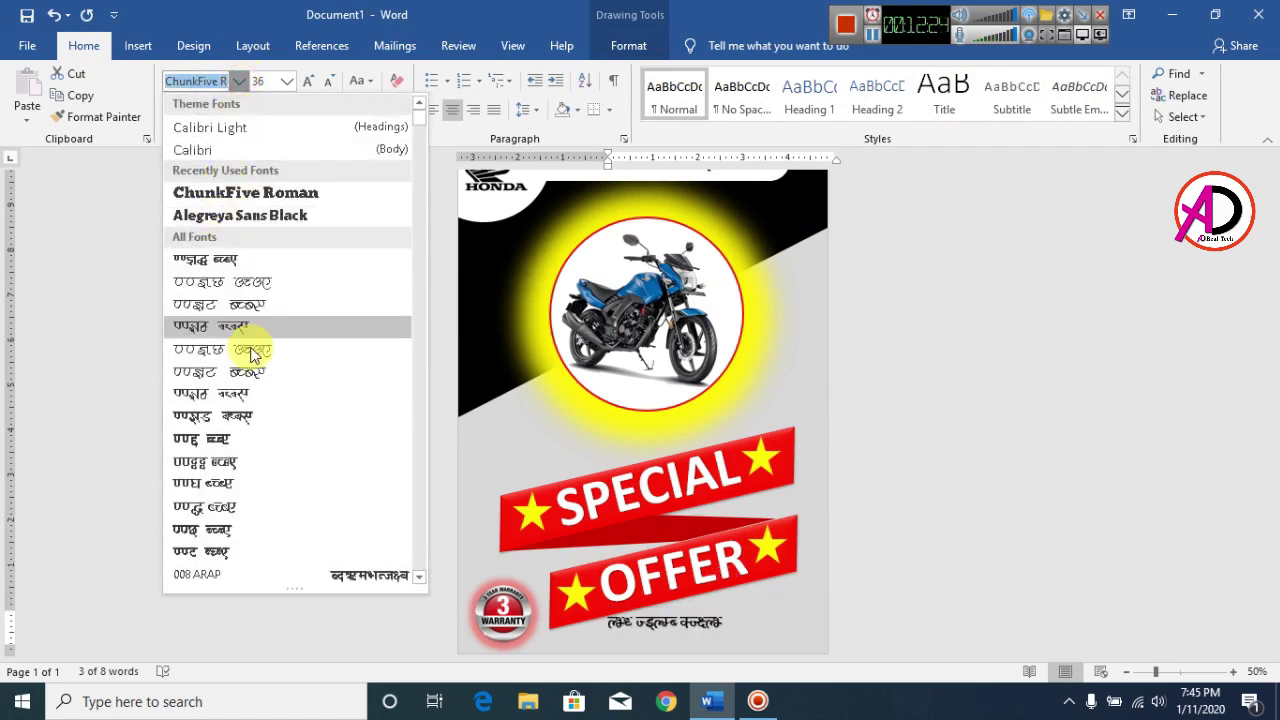
scroll(330, 420, "down", 8)
scroll(316, 425, "down", 1)
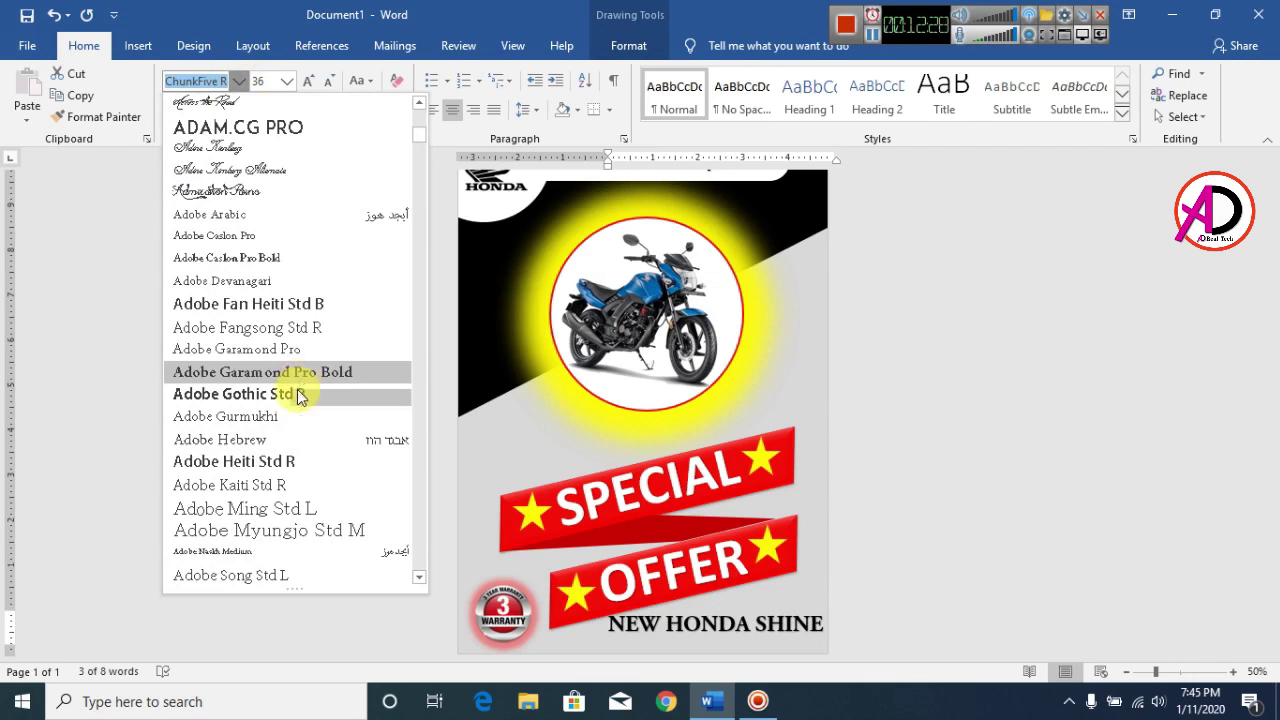
scroll(290, 460, "down", 4)
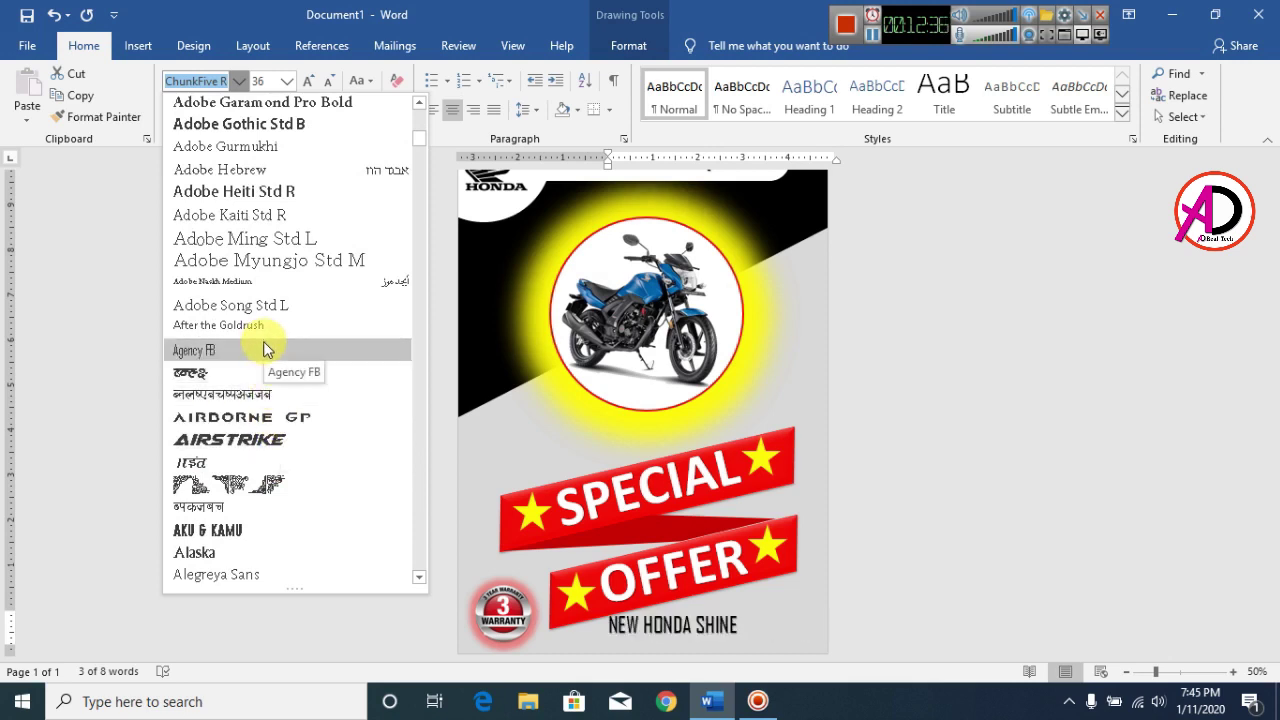
scroll(268, 470, "down", 3)
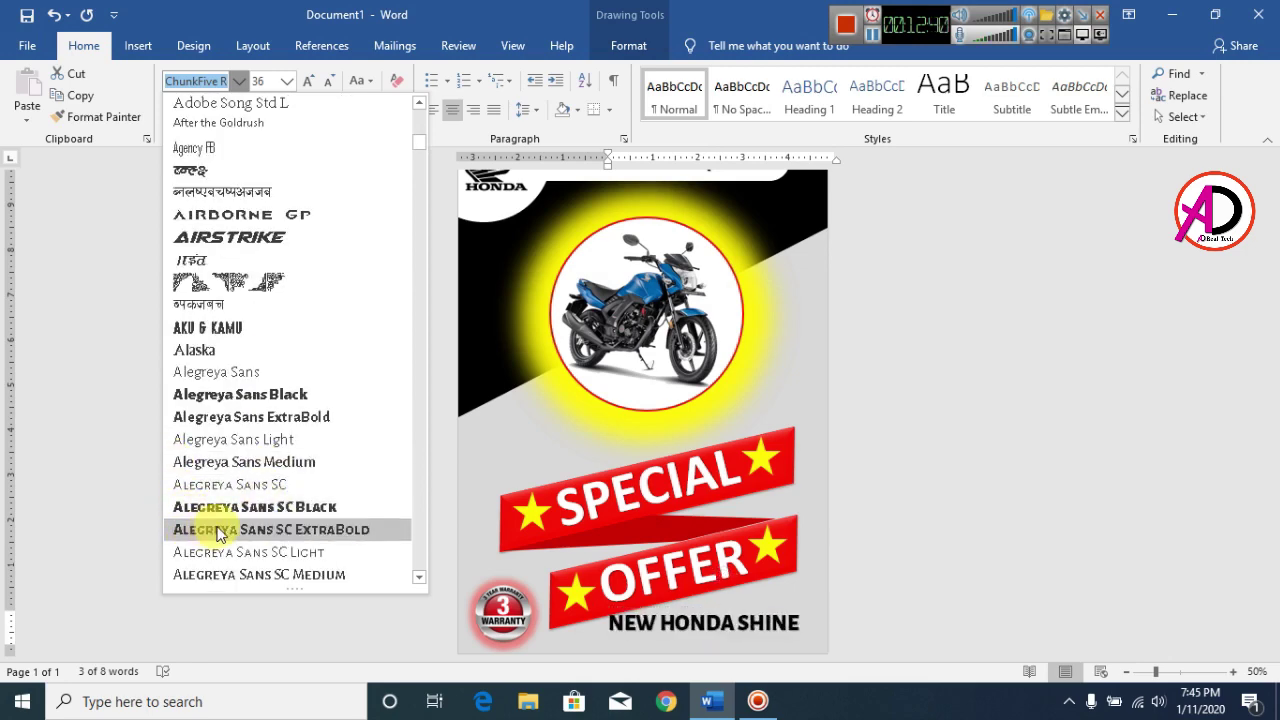
scroll(225, 550, "down", 2)
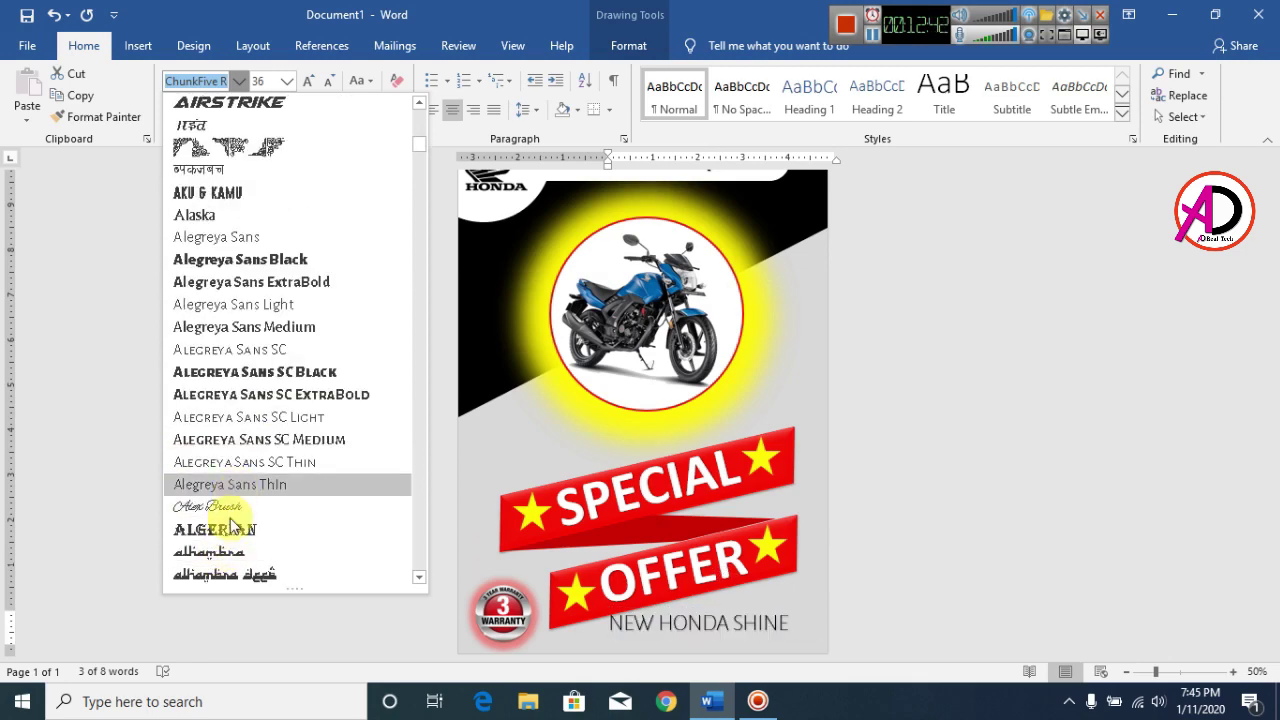
scroll(232, 527, "down", 2)
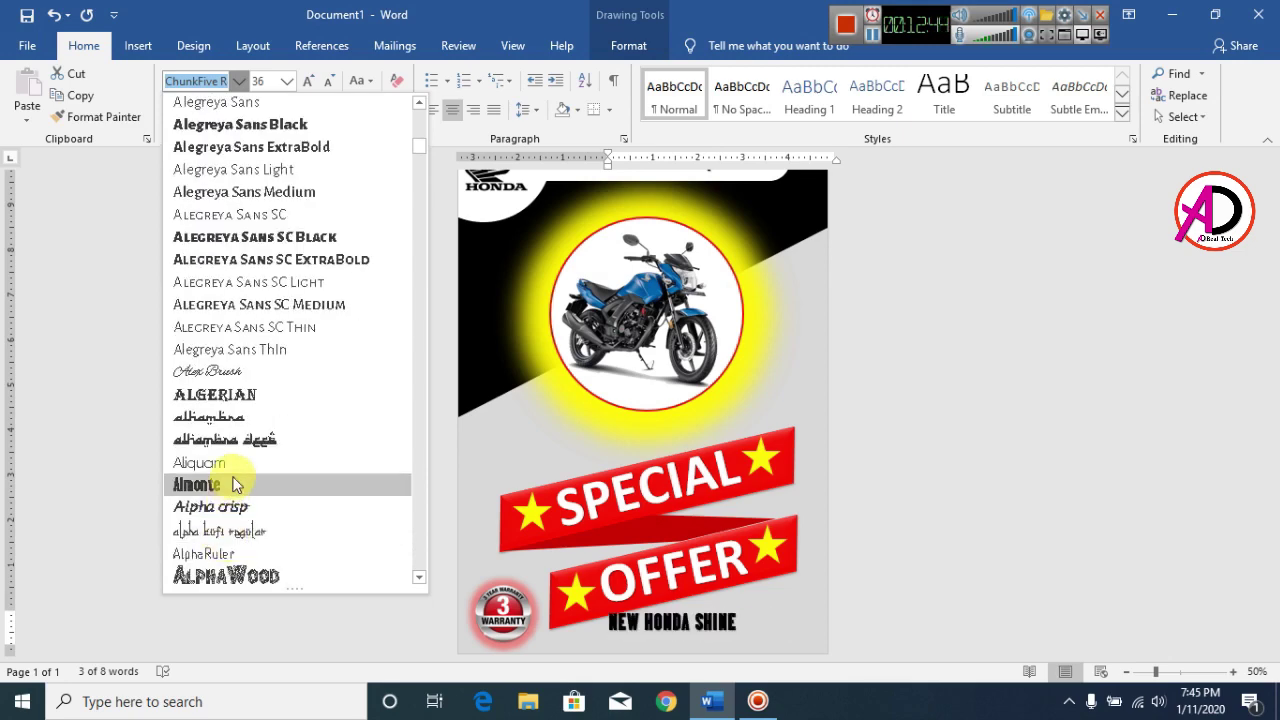
scroll(235, 485, "down", 7)
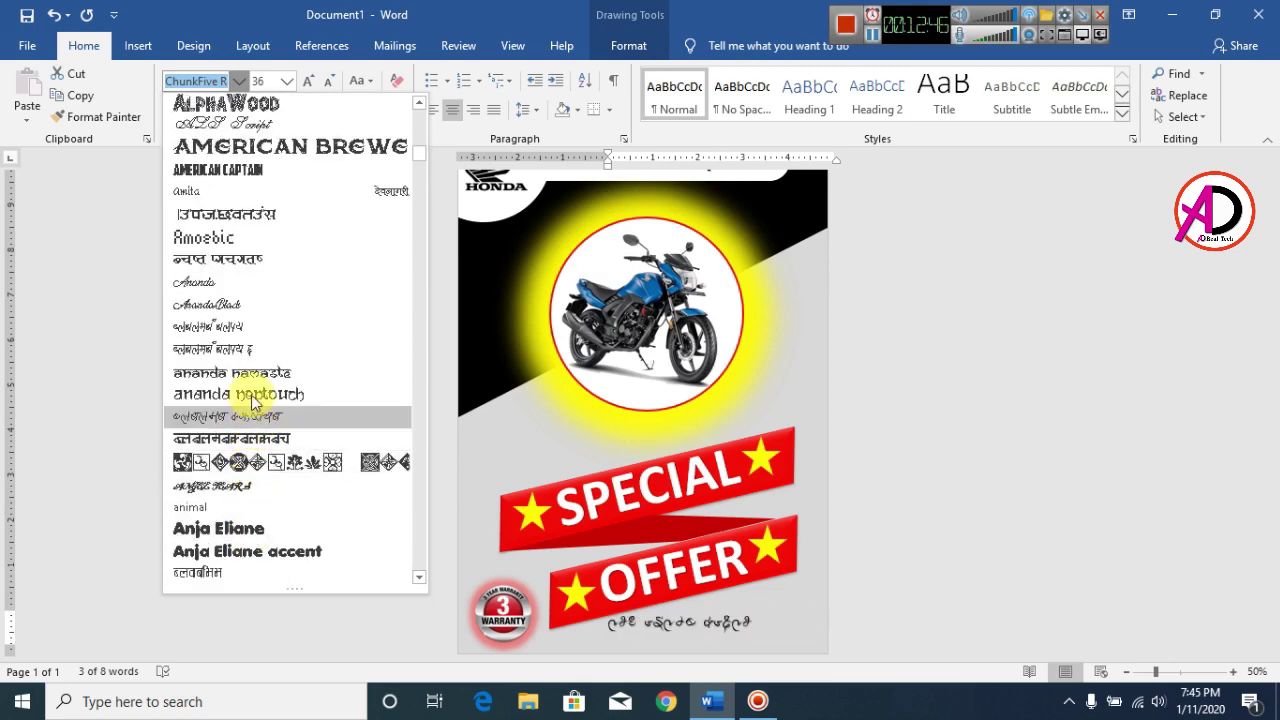
scroll(270, 500, "down", 4)
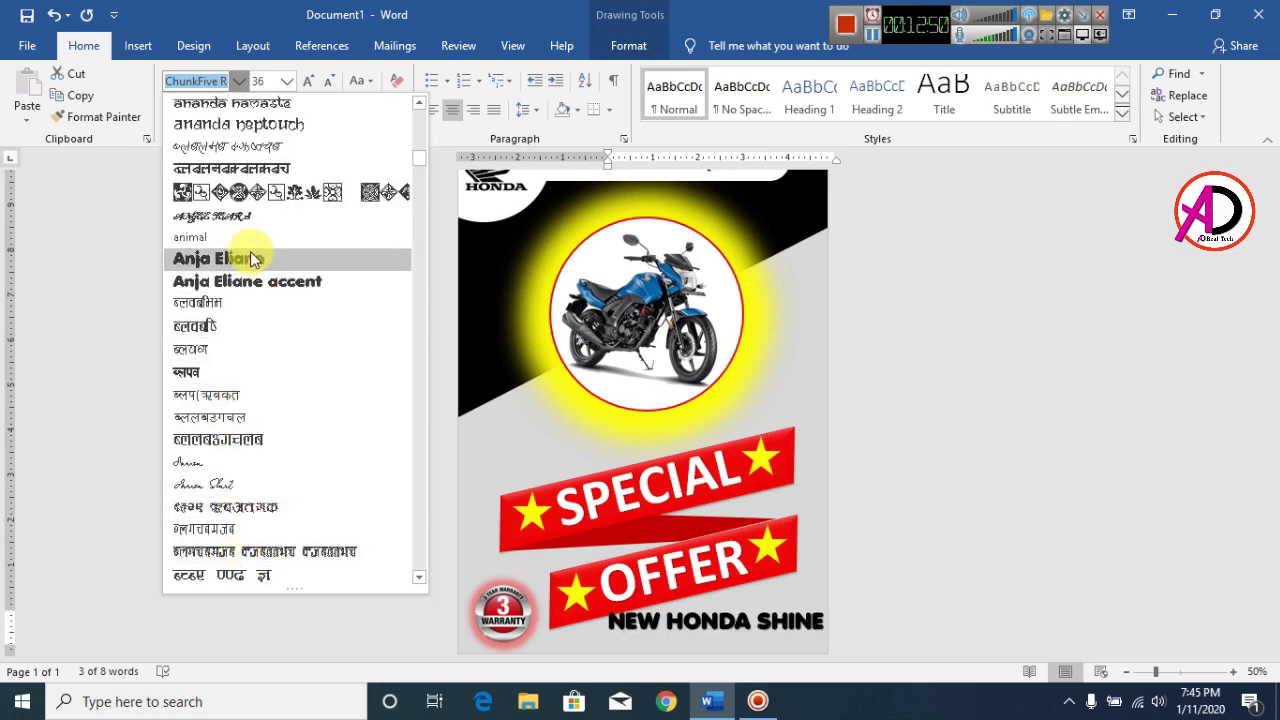
scroll(249, 260, "down", 5)
scroll(245, 437, "down", 5)
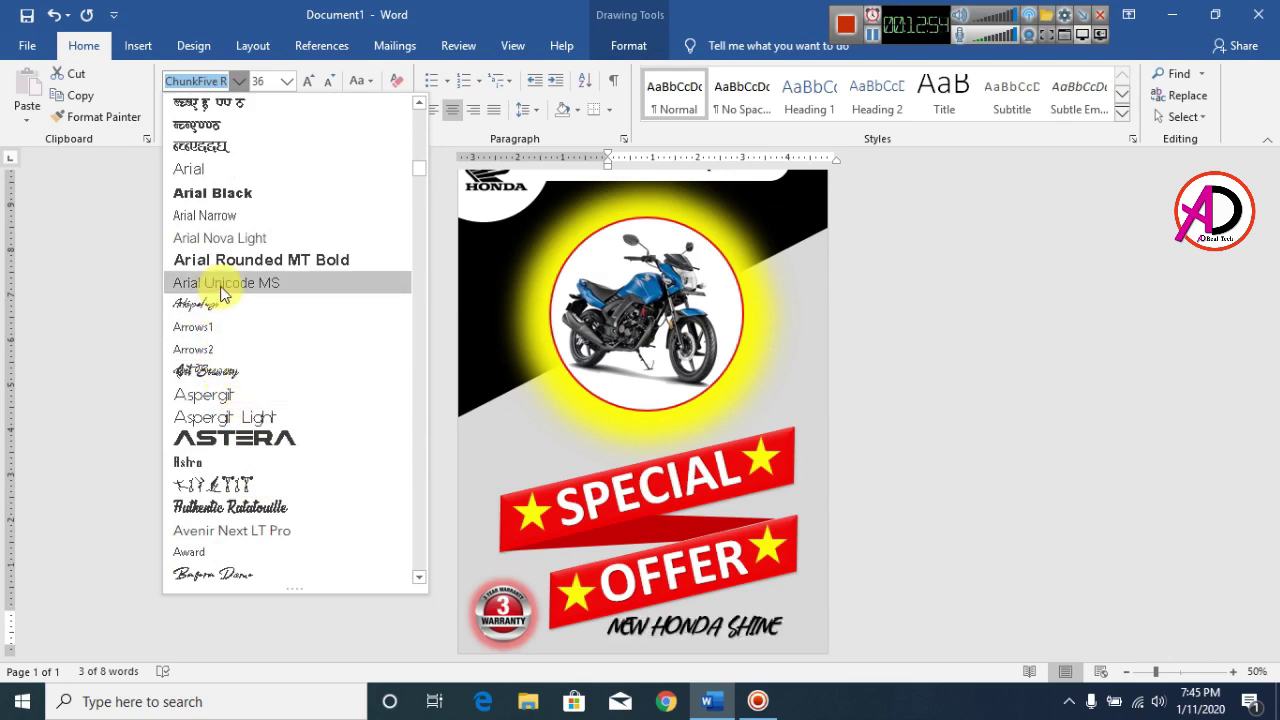
scroll(240, 460, "down", 3)
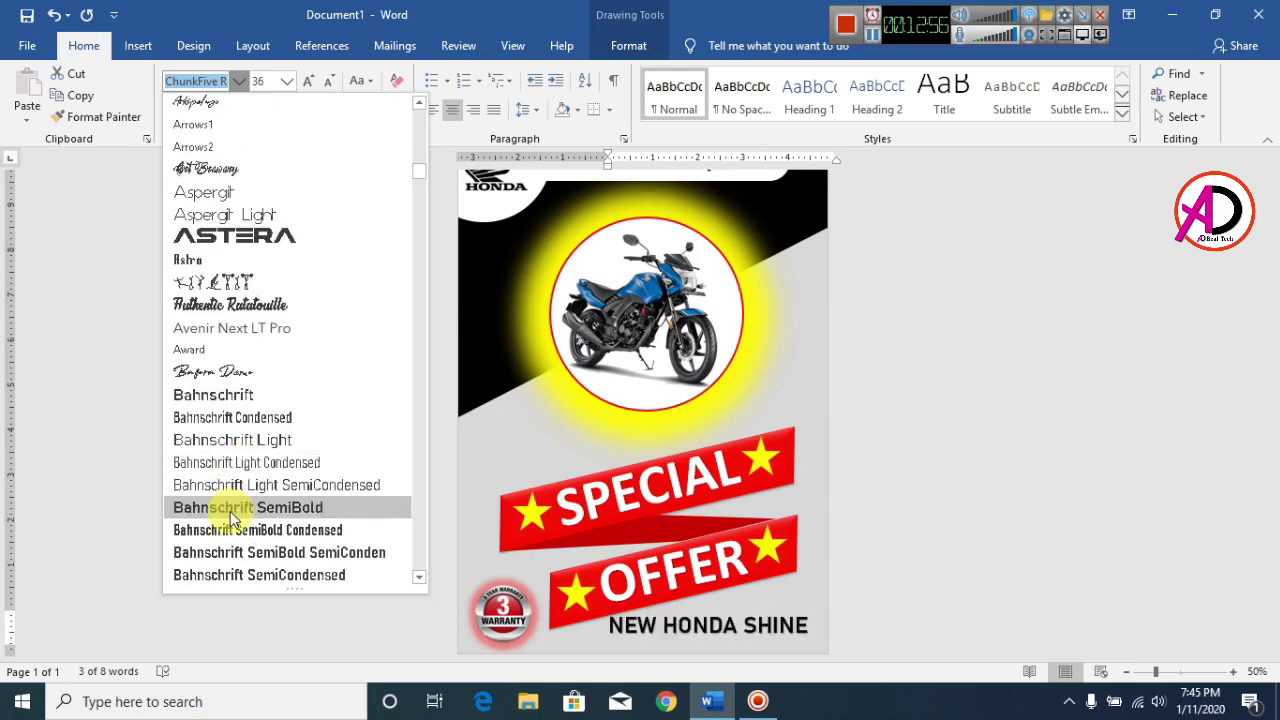
left_click(233, 508)
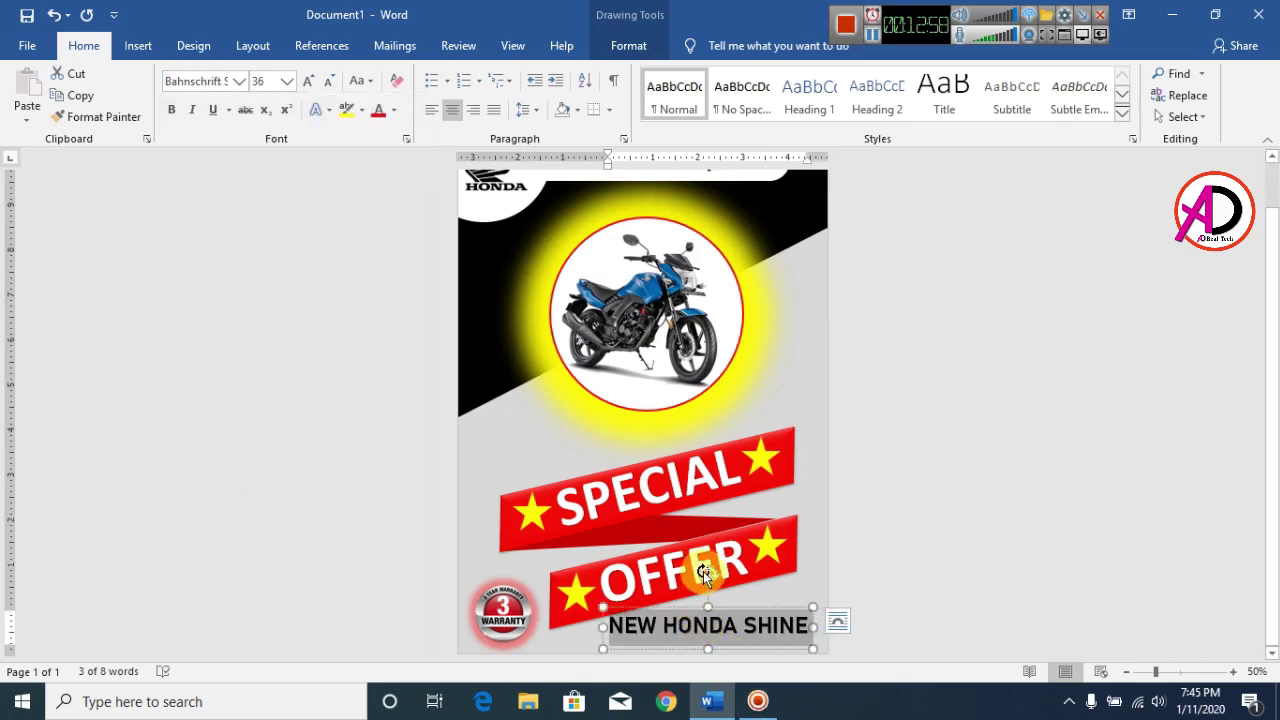
mouse_move(706, 577)
left_mouse_down()
mouse_move(690, 574)
mouse_move(718, 604)
mouse_move(696, 564)
left_mouse_up()
left_click(863, 583)
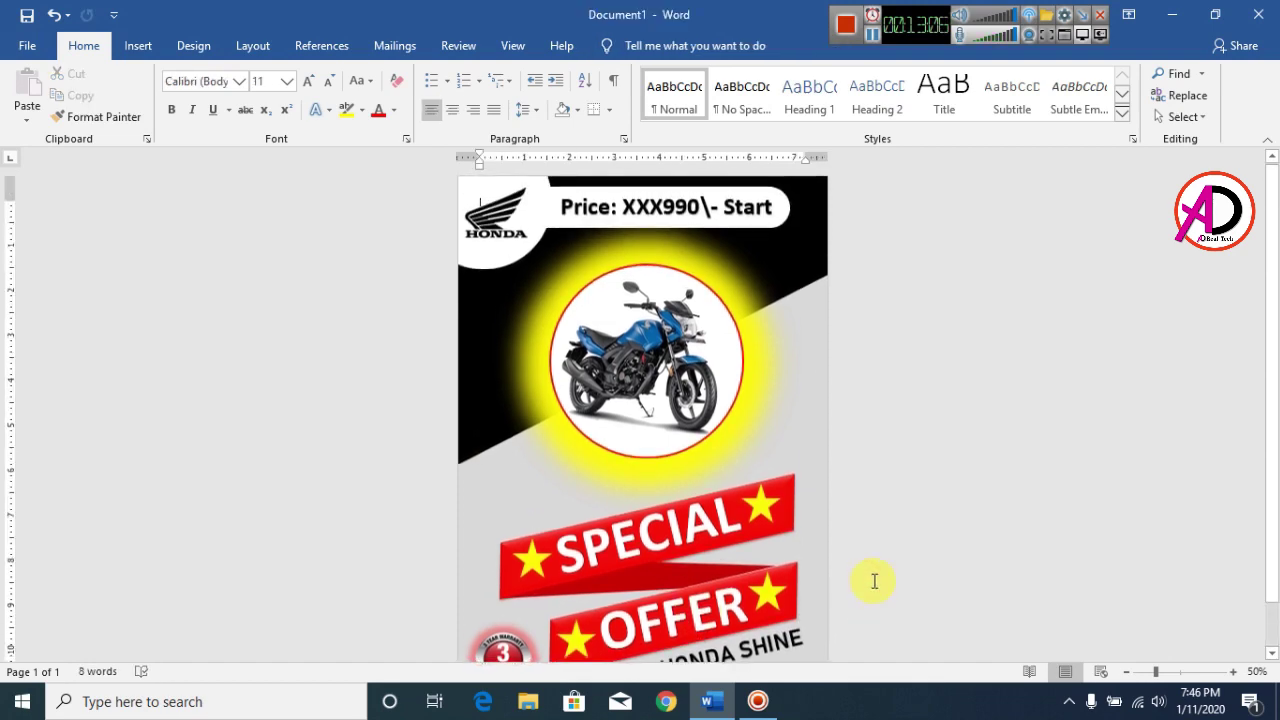
Step: Examine the whole poster's layout, from the price header and bike picture to the tilted NEW HONDA SHINE text
scroll(874, 578, "down", 1)
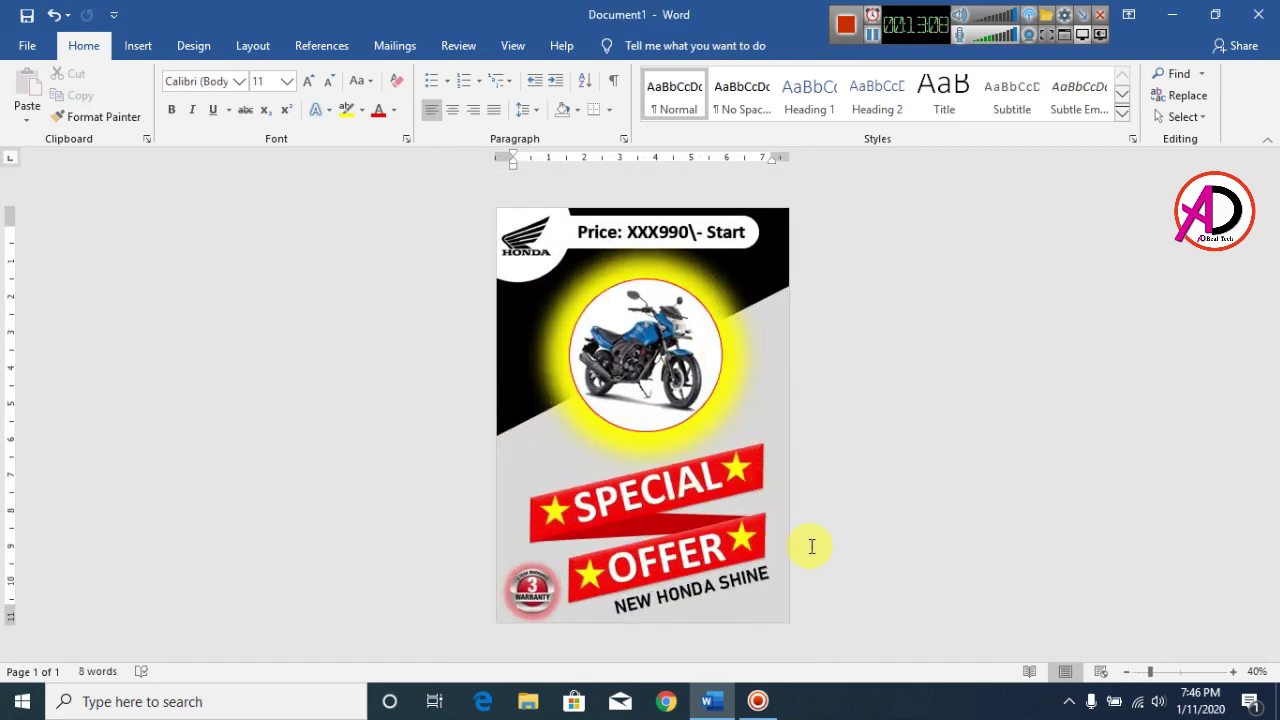
scroll(800, 533, "up", 2)
scroll(700, 528, "down", 4)
scroll(700, 525, "up", 6)
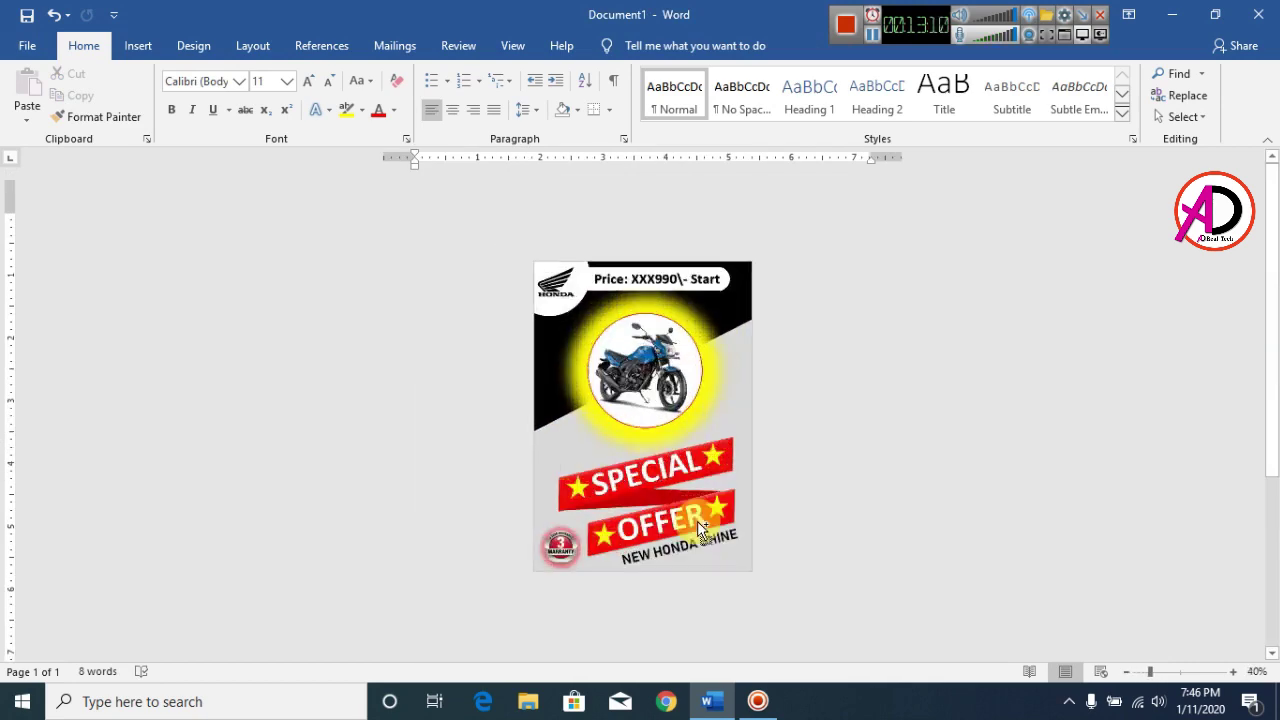
scroll(699, 525, "down", 4)
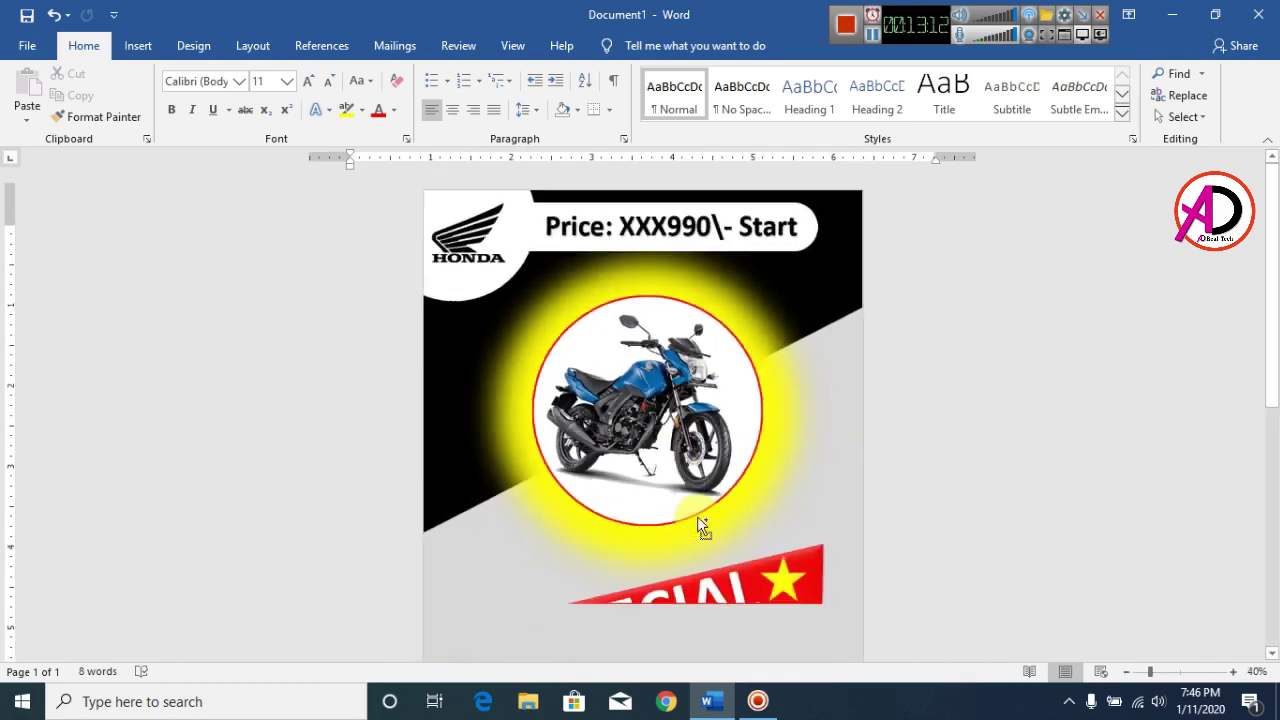
scroll(700, 527, "up", 1)
scroll(694, 514, "down", 3)
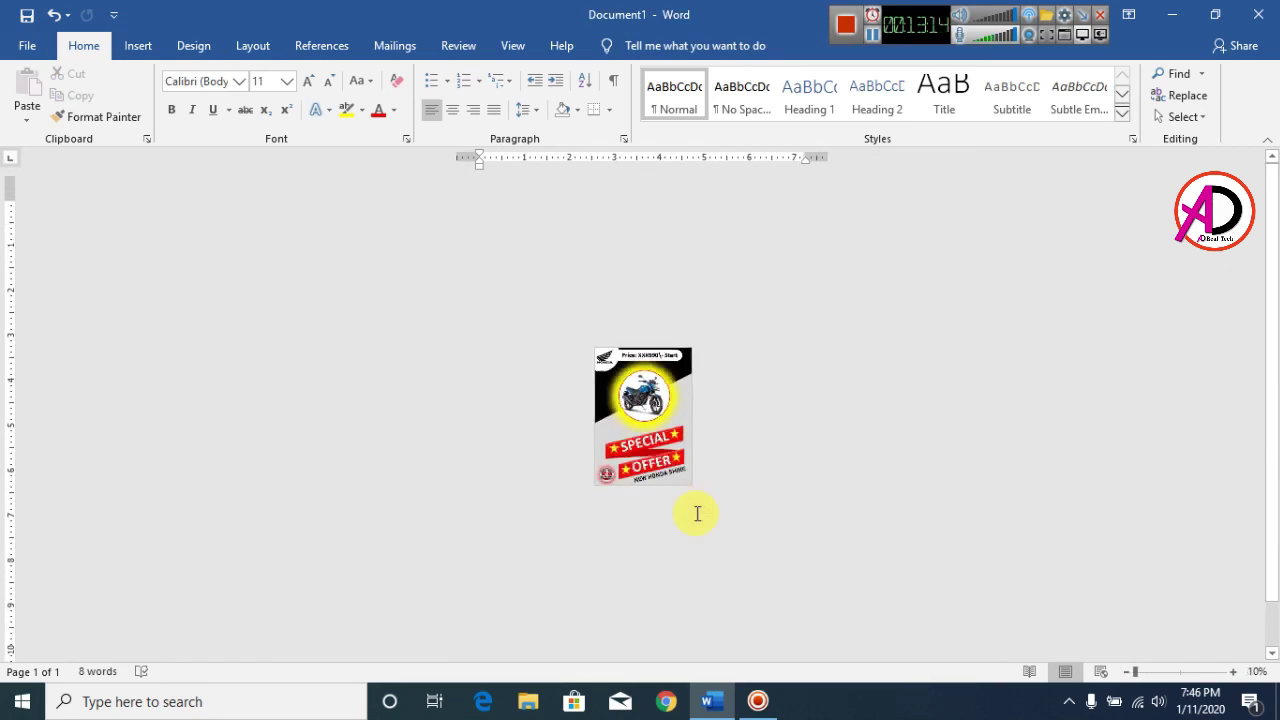
scroll(694, 514, "up", 3)
scroll(760, 457, "down", 3)
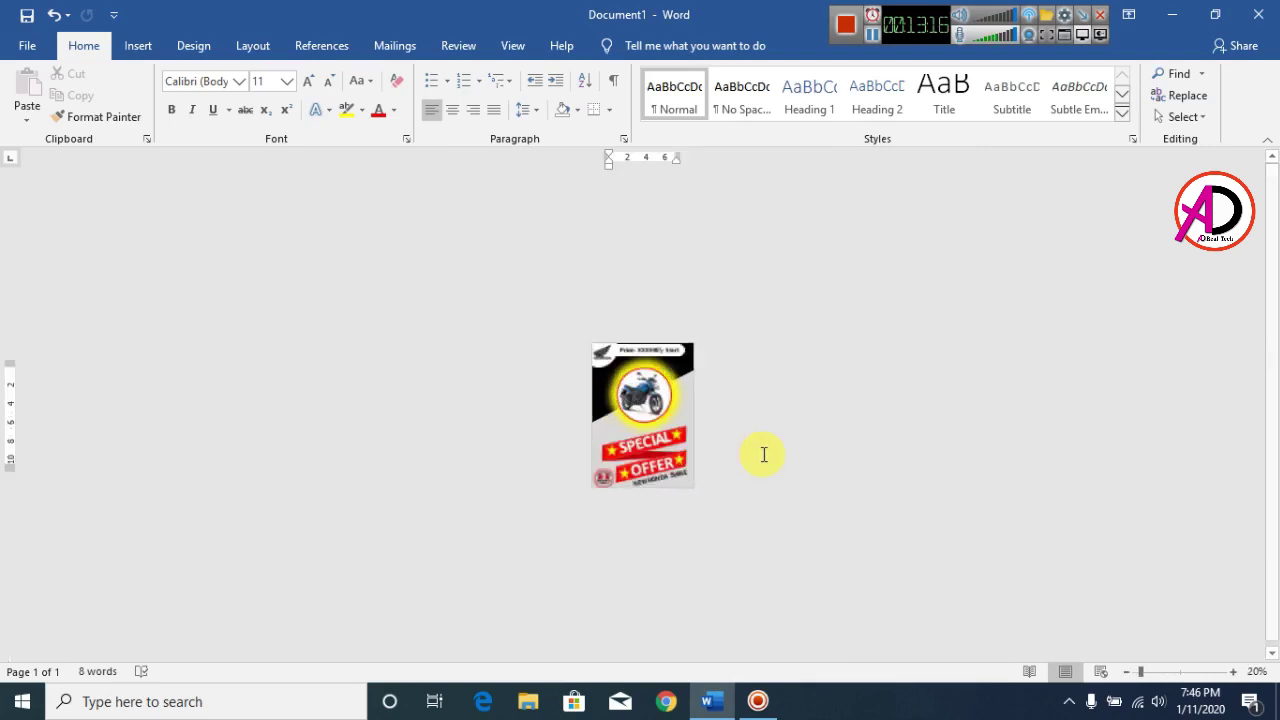
scroll(766, 451, "up", 2)
scroll(709, 459, "up", 1)
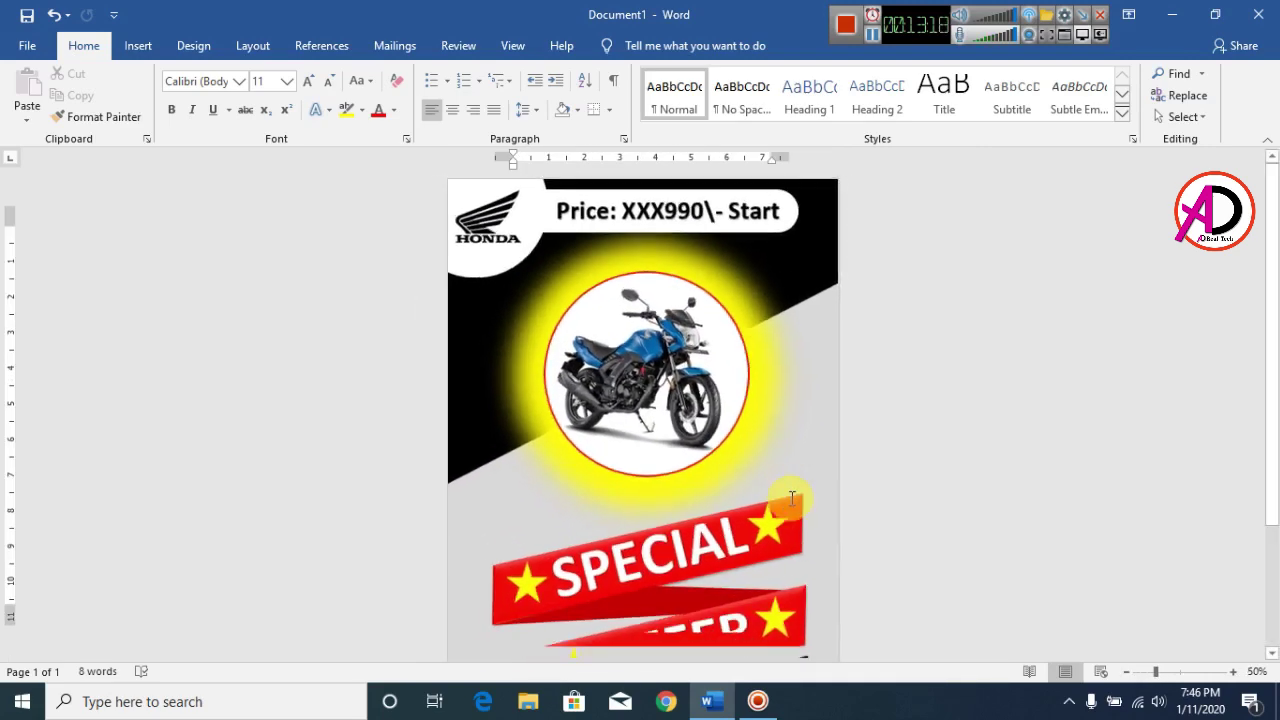
scroll(729, 474, "down", 1)
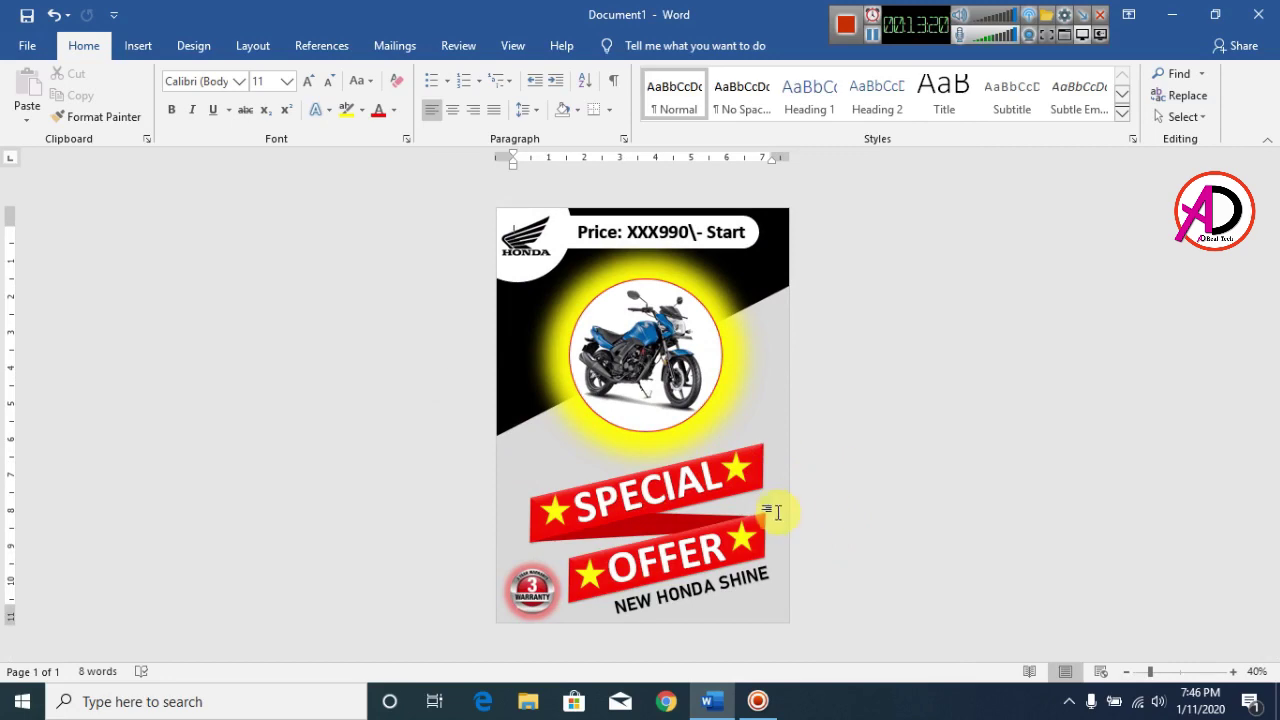